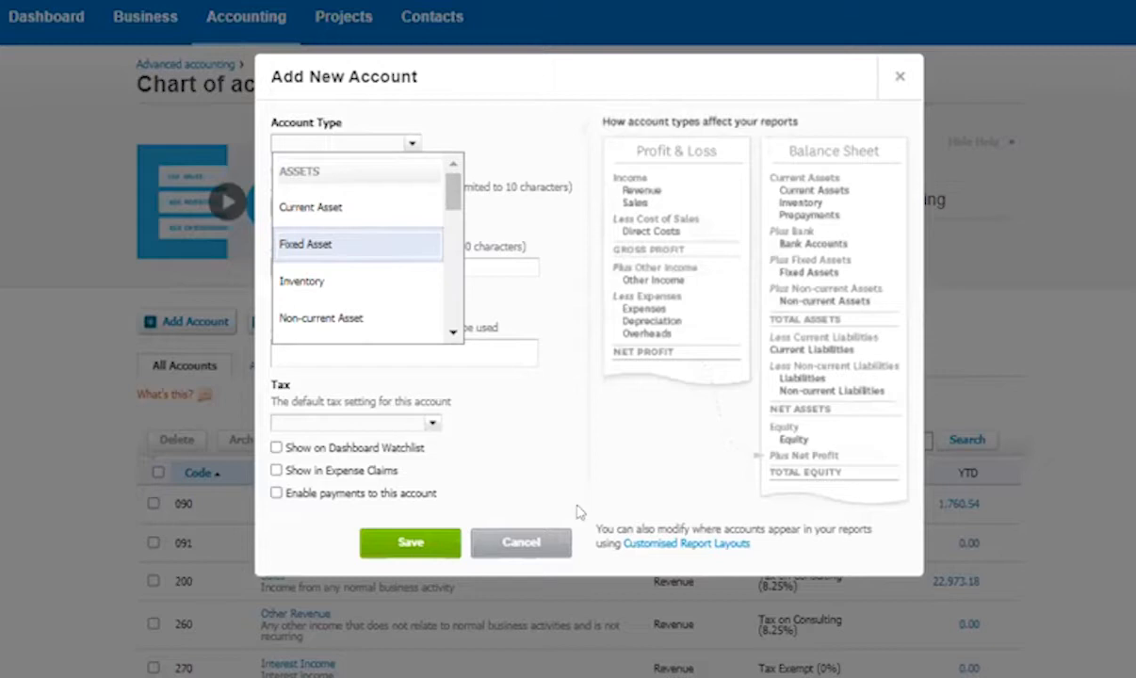
Leave the new account form and review the asset accounts in the chart of accounts, including the fixed asset and accumulated depreciation accounts
{"action": "key", "text": "Return"}
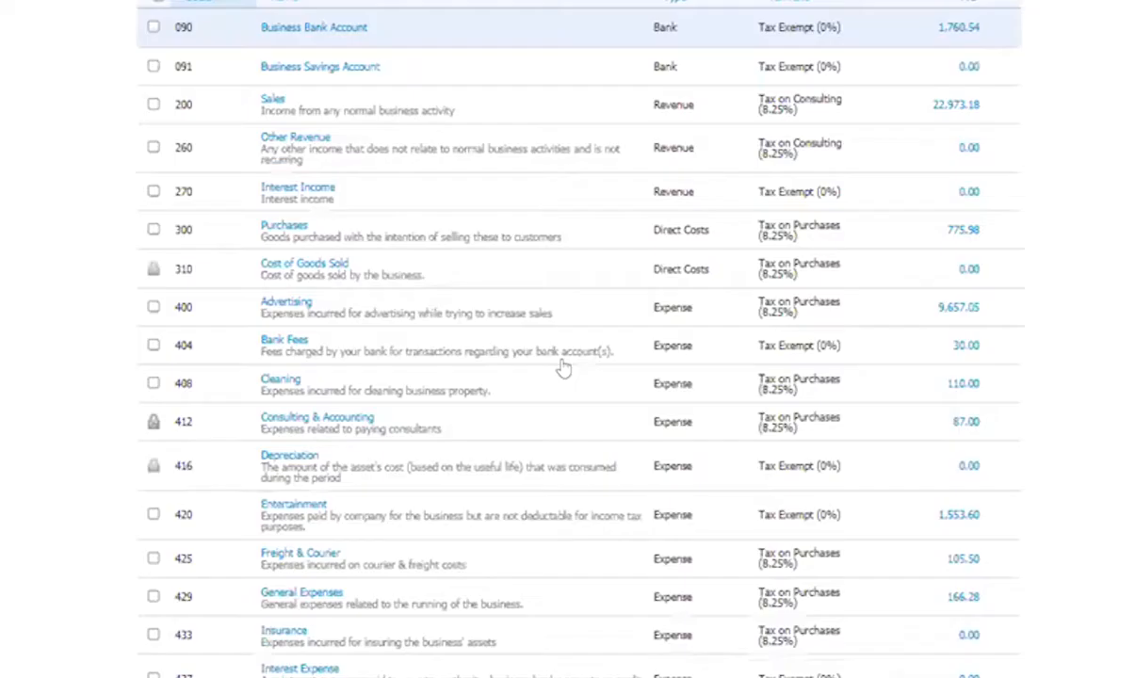
{"action": "scroll", "coordinate": [432, 397], "scroll_direction": "up", "scroll_amount": 5}
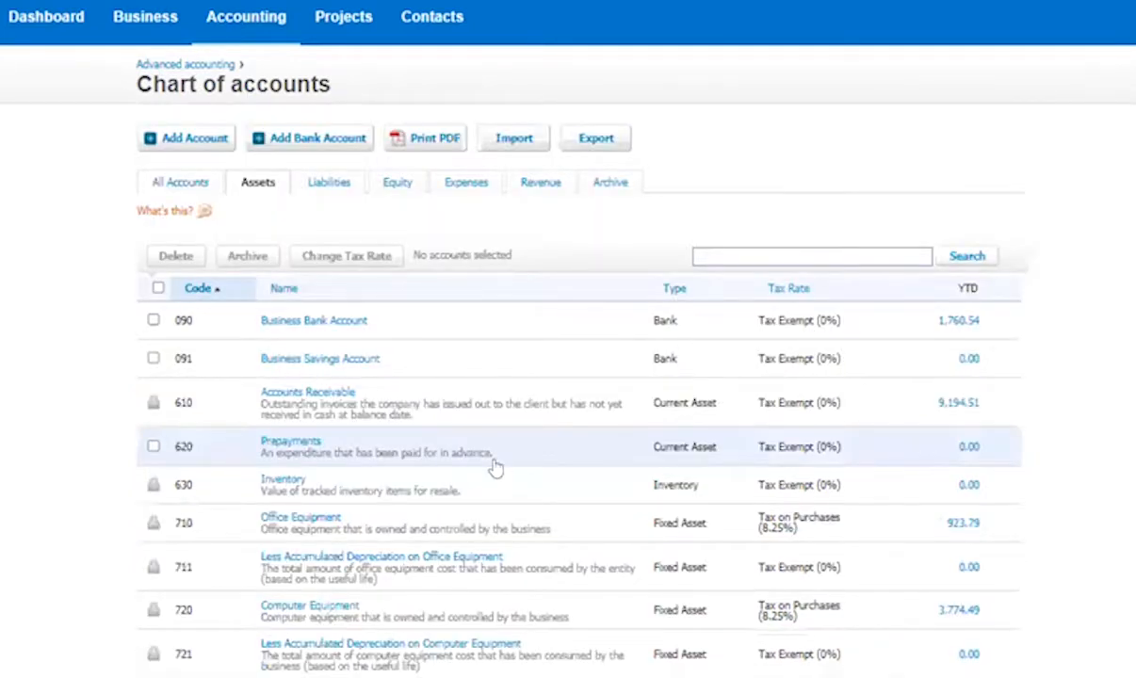
{"action": "scroll", "coordinate": [495, 469], "scroll_direction": "down", "scroll_amount": 1}
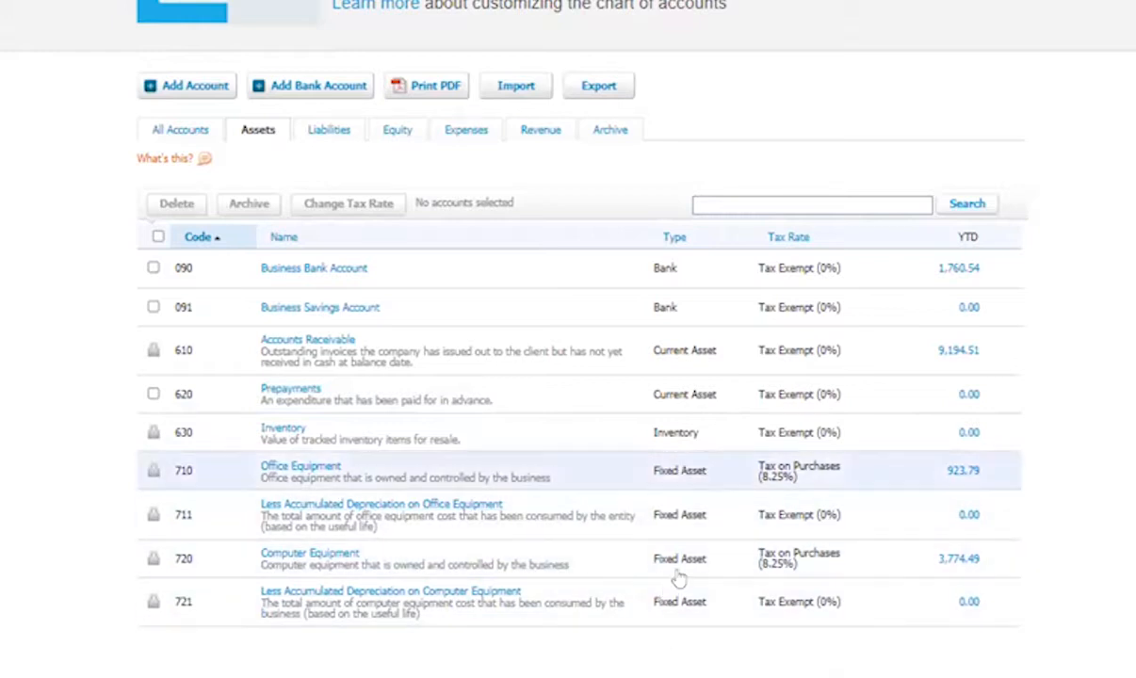
{"action": "scroll", "coordinate": [682, 560], "scroll_direction": "up", "scroll_amount": 1}
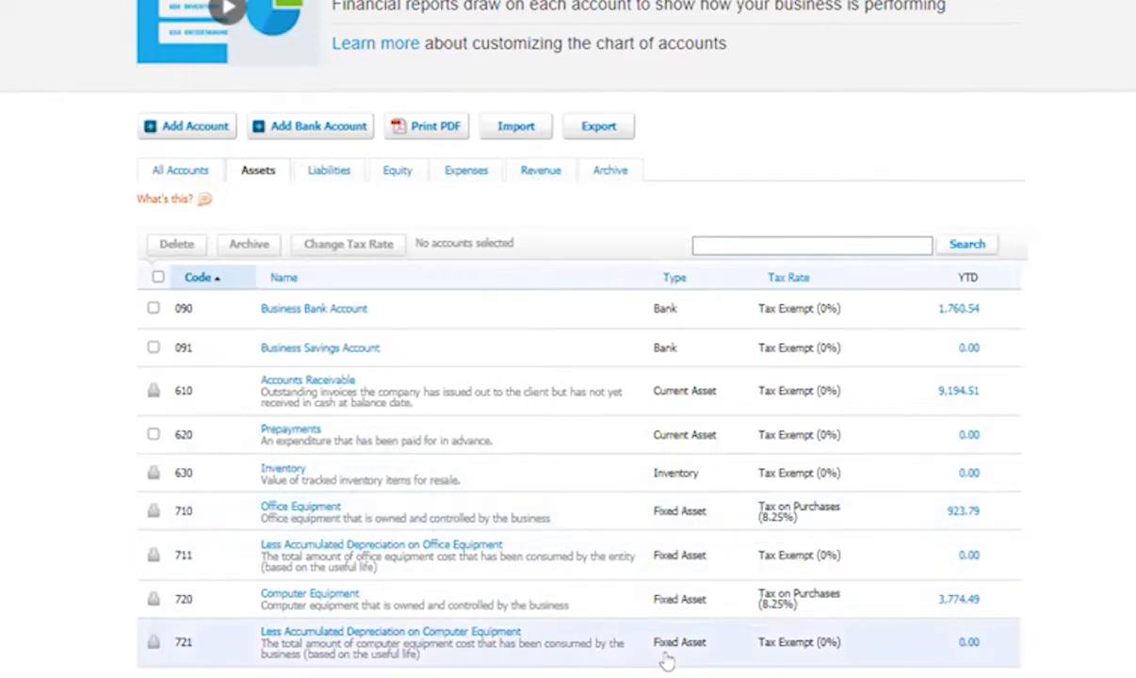
{"action": "scroll", "coordinate": [668, 660], "scroll_direction": "down", "scroll_amount": 1}
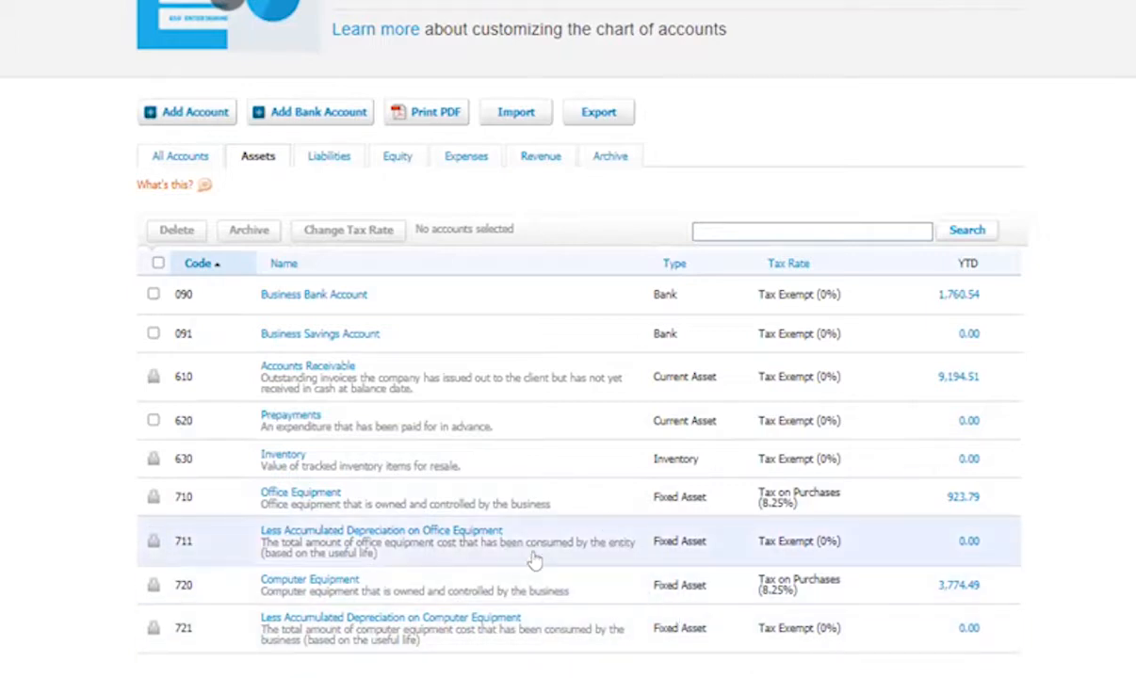
{"action": "scroll", "coordinate": [573, 566], "scroll_direction": "down", "scroll_amount": 2}
Switch to the presentation and highlight the "Fixed Asset Dashboard" line in the learning objectives
{"action": "key", "text": "alt+Tab"}
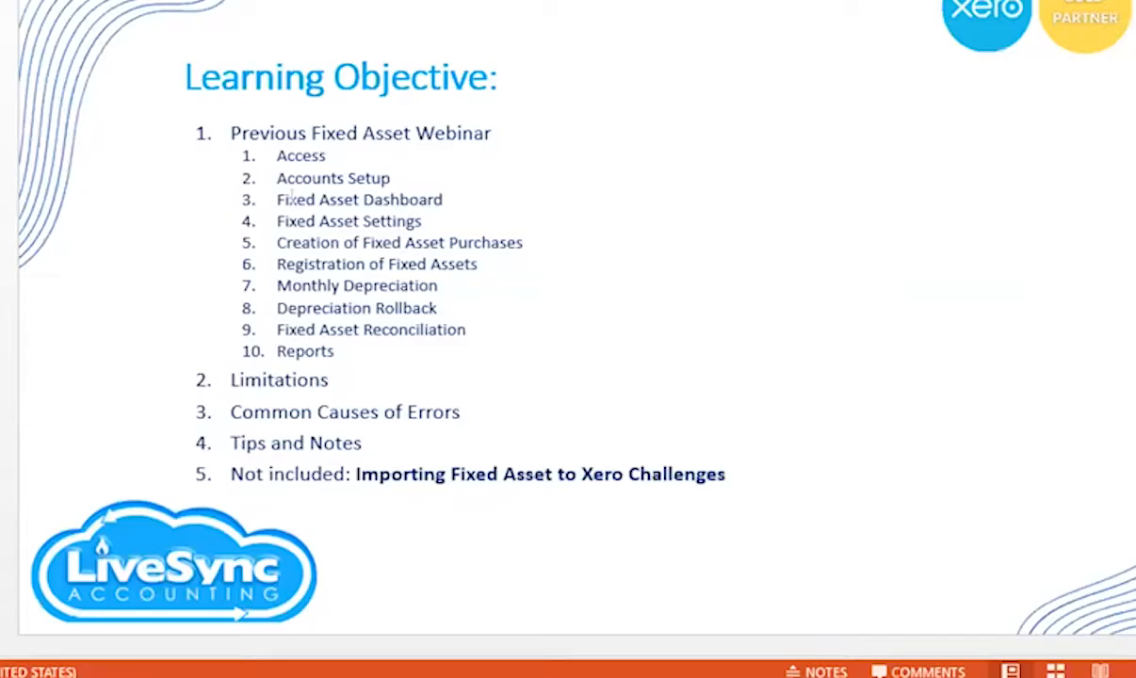
{"action": "left_click", "coordinate": [451, 199]}
{"action": "triple_click", "coordinate": [451, 199]}
Switch back to Xero and open the Fixed assets page
{"action": "key", "text": "alt+Tab"}
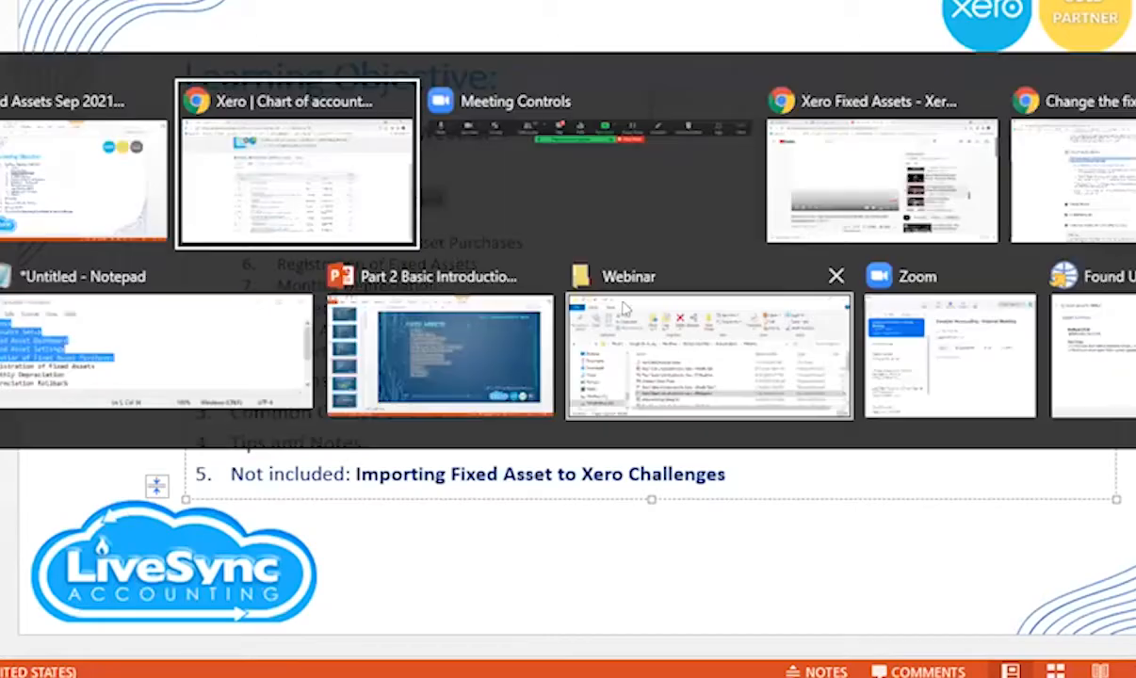
{"action": "scroll", "coordinate": [223, 254], "scroll_direction": "up", "scroll_amount": 3}
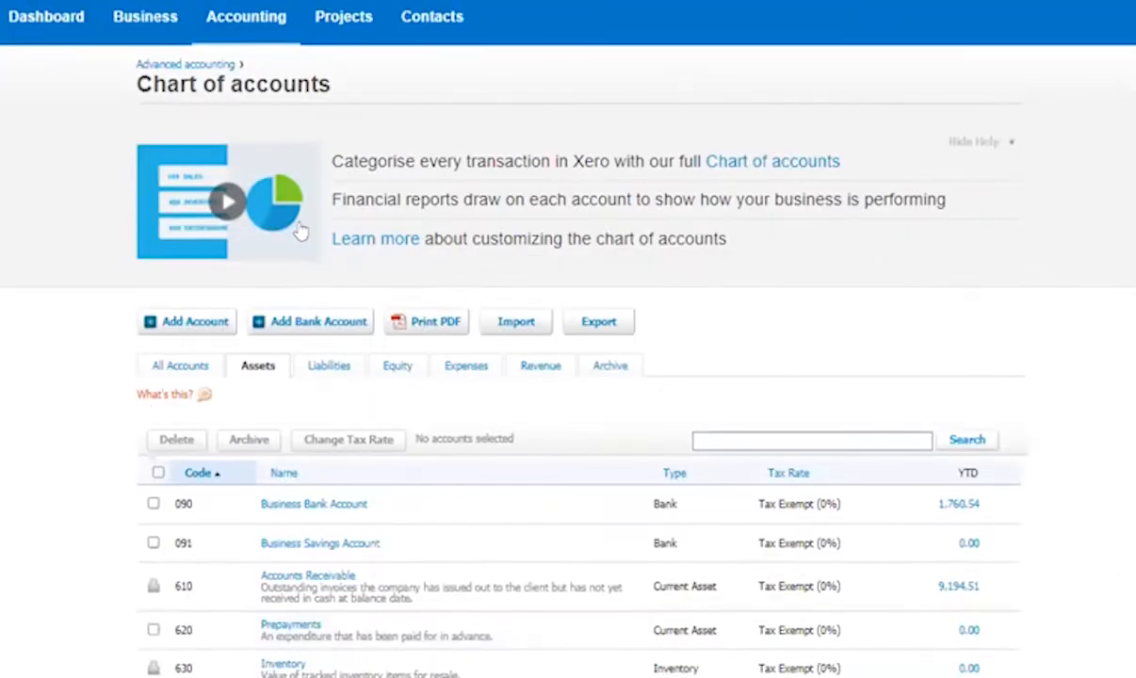
{"action": "left_click", "coordinate": [247, 26]}
{"action": "scroll", "coordinate": [301, 452], "scroll_direction": "down", "scroll_amount": 3}
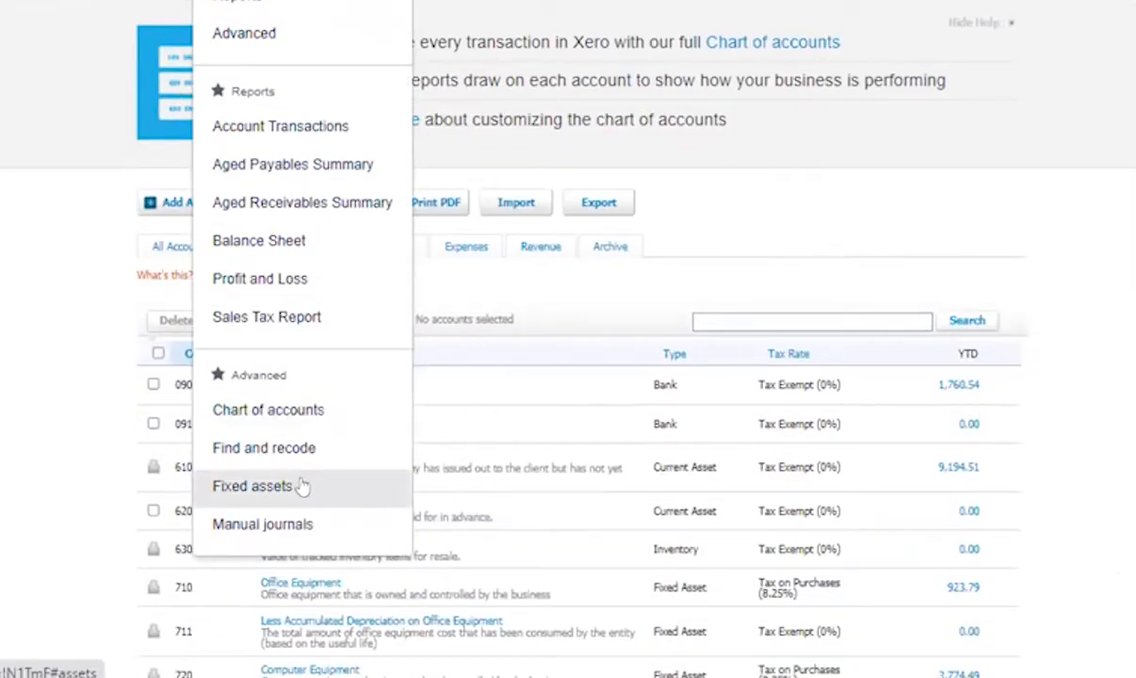
{"action": "left_click", "coordinate": [302, 491]}
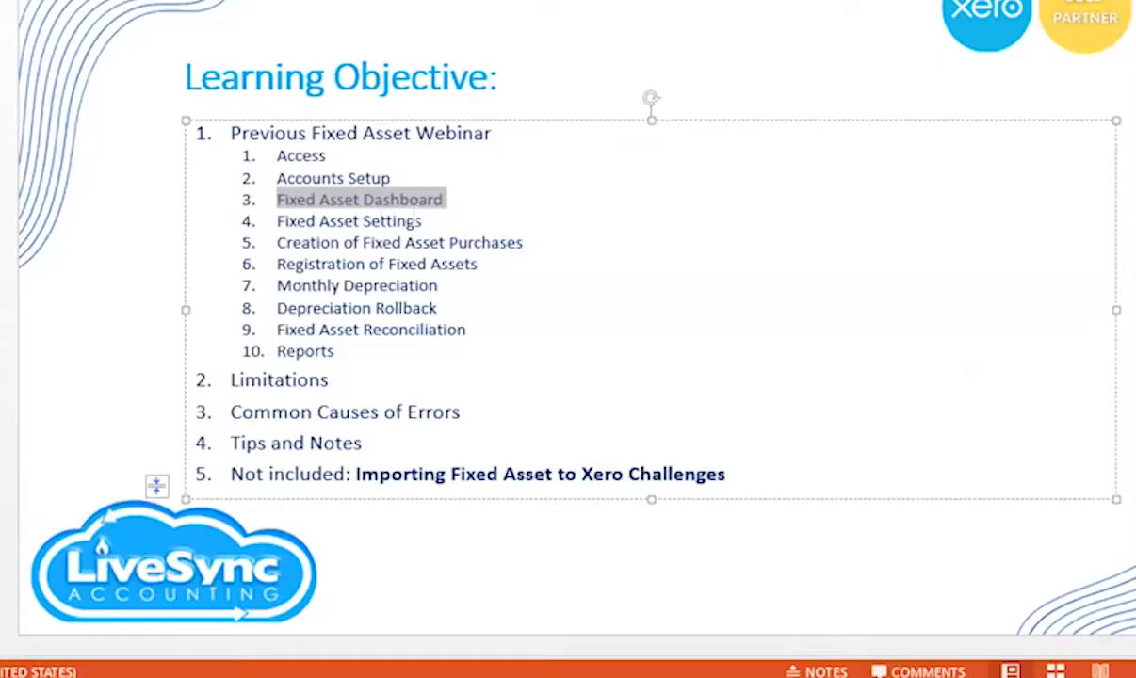
Highlight "Fixed Asset Settings" on the learning objectives slide and open the fixed asset settings in Xero
{"action": "left_click_drag", "start_coordinate": [419, 221], "coordinate": [306, 220]}
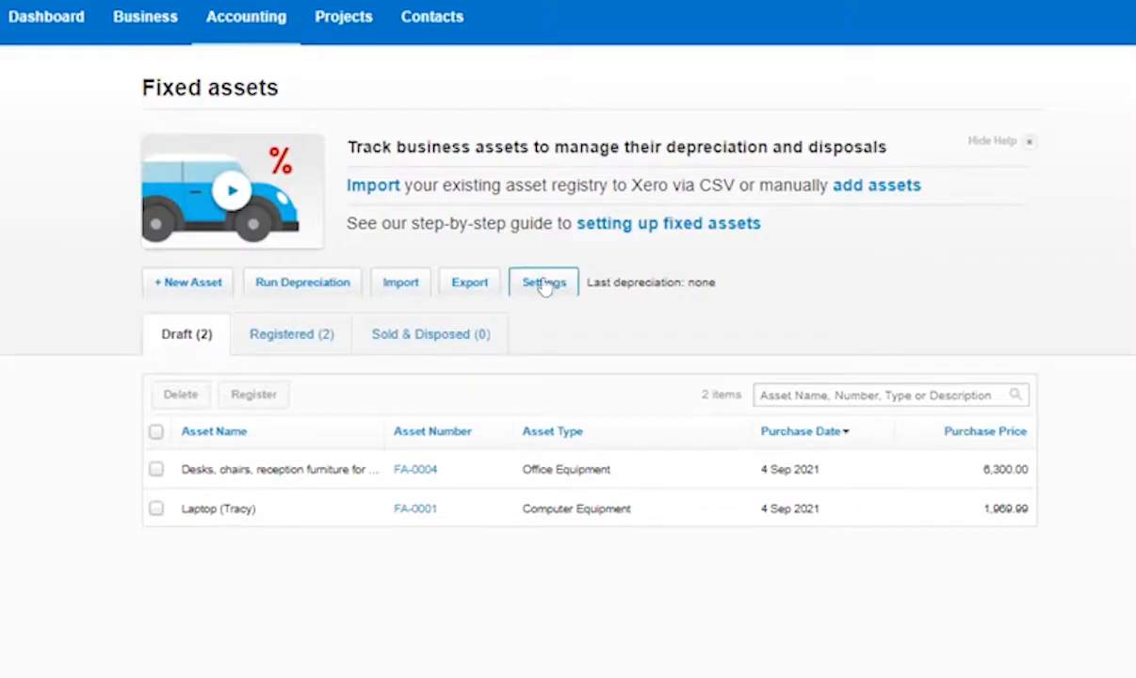
{"action": "left_click", "coordinate": [543, 285]}
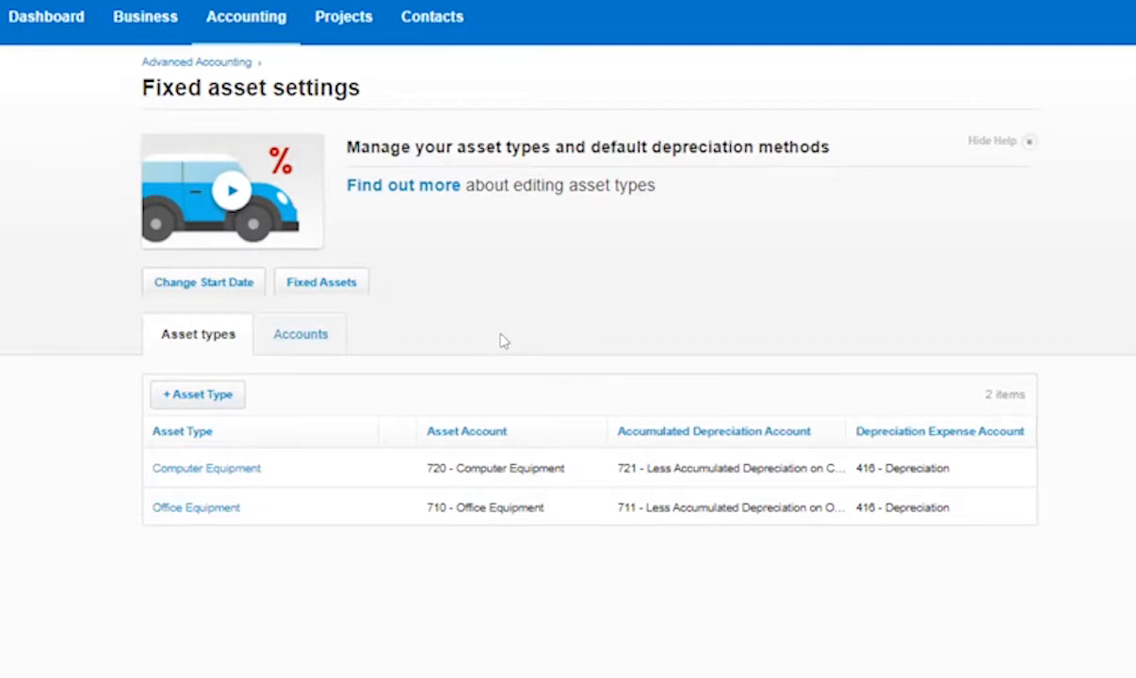
Open the chart of accounts separately while keeping the fixed asset settings page available
{"action": "left_click", "coordinate": [293, 24]}
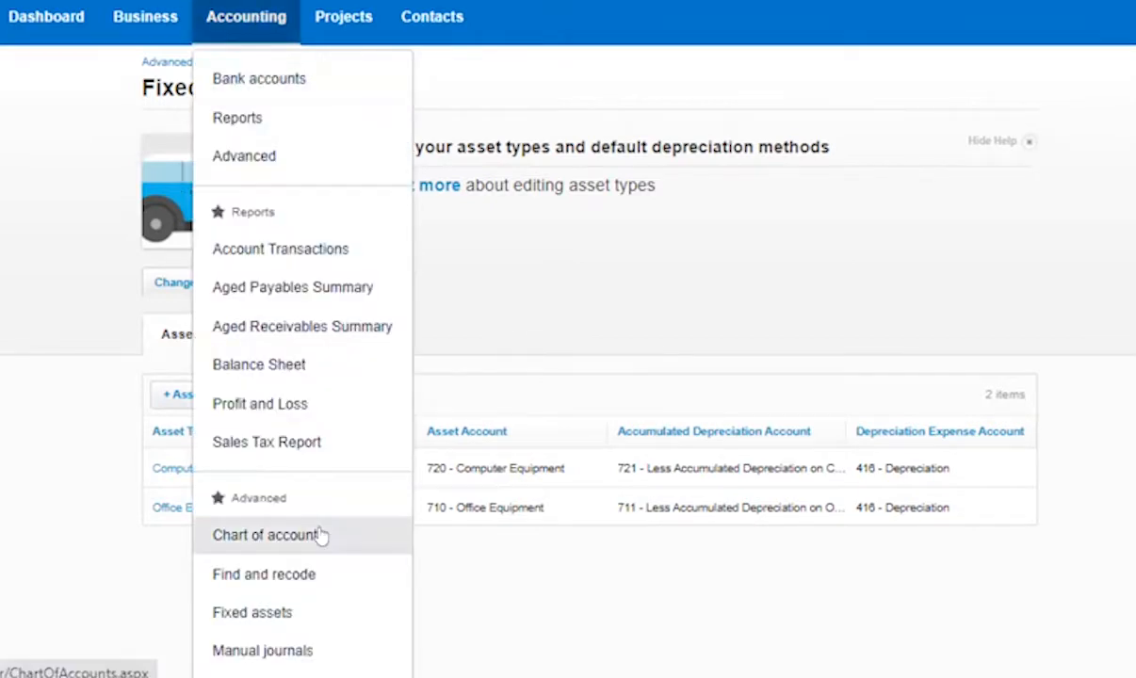
{"action": "right_click", "coordinate": [320, 535]}
{"action": "left_click", "coordinate": [368, 272]}
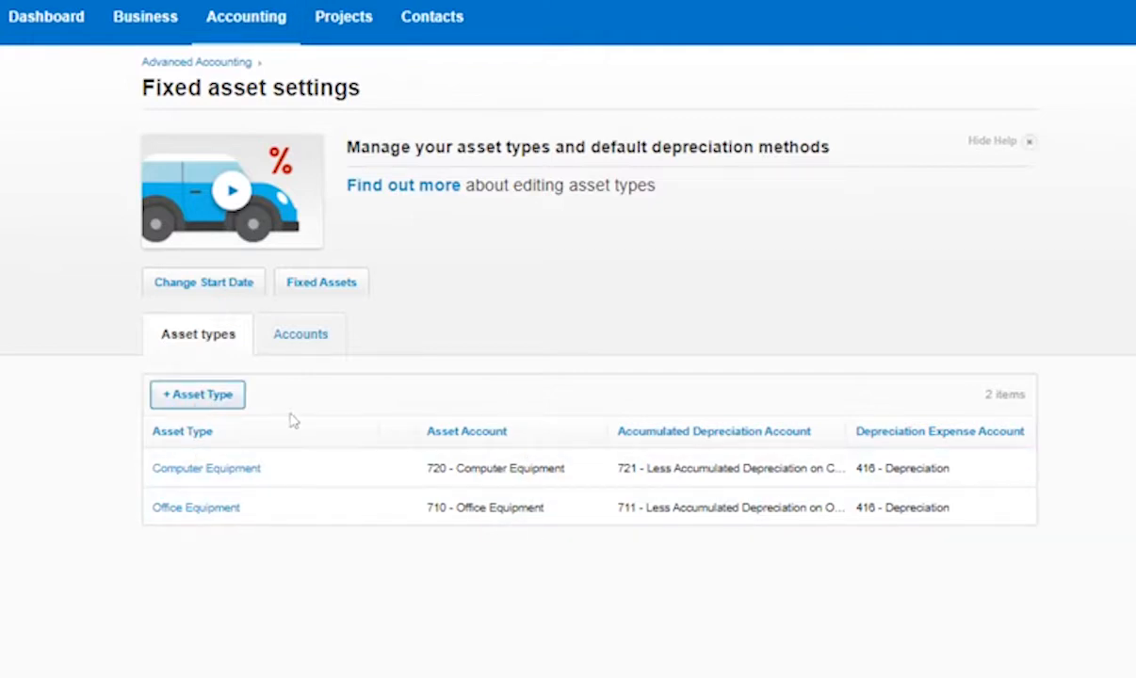
Start an asset type named Kitchen Equipment with asset account 710 - Office Equipment and accumulated depreciation account 711 - Less Accumulated Depreciation on Office Equipment
{"action": "left_click", "coordinate": [208, 403]}
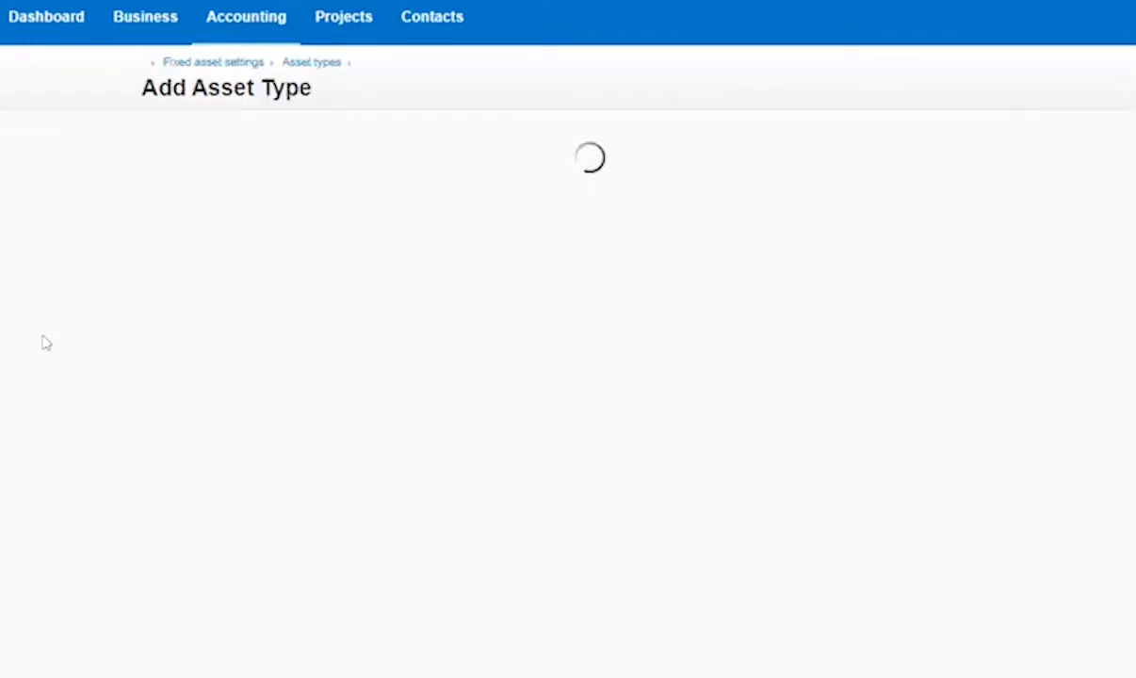
{"action": "type", "text": "Kitchen Equipment"}
{"action": "left_click", "coordinate": [426, 296]}
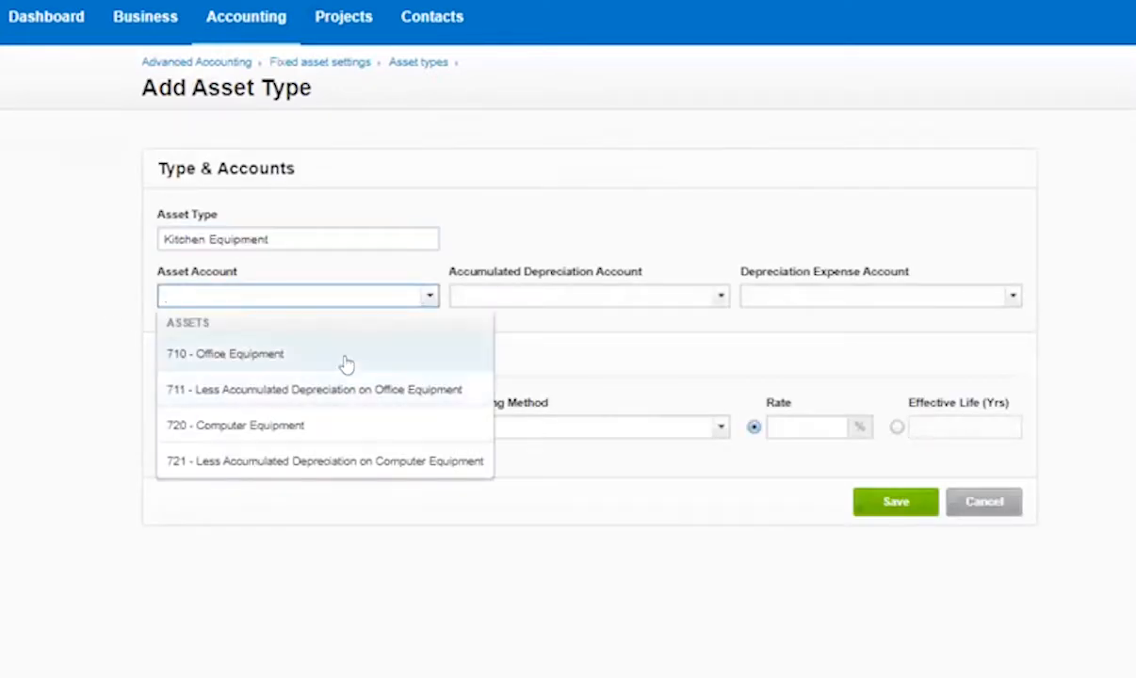
{"action": "left_click", "coordinate": [348, 363]}
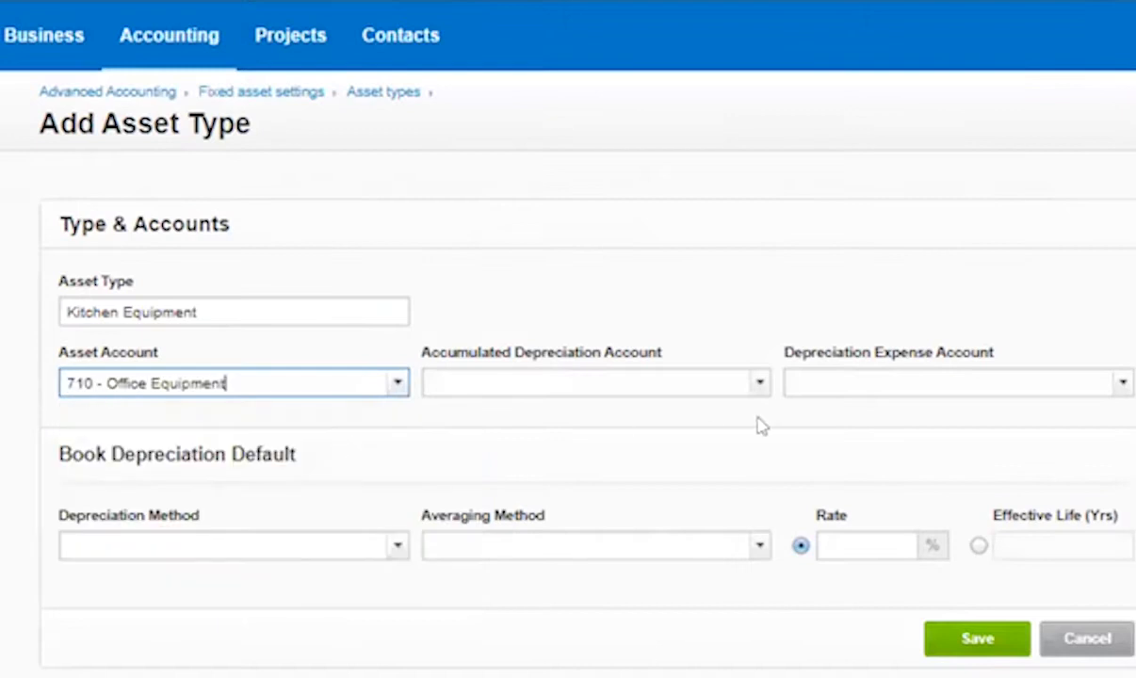
{"action": "left_click", "coordinate": [719, 297]}
{"action": "left_click", "coordinate": [615, 486]}
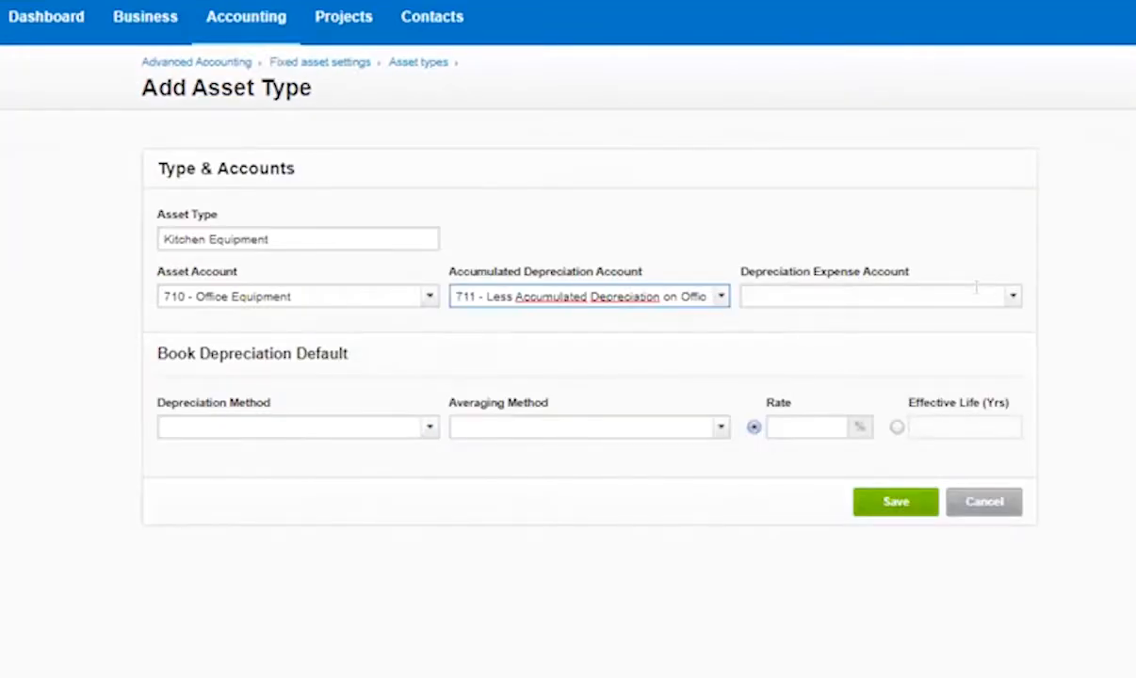
{"action": "left_click", "coordinate": [1027, 383]}
{"action": "left_click", "coordinate": [302, 450]}
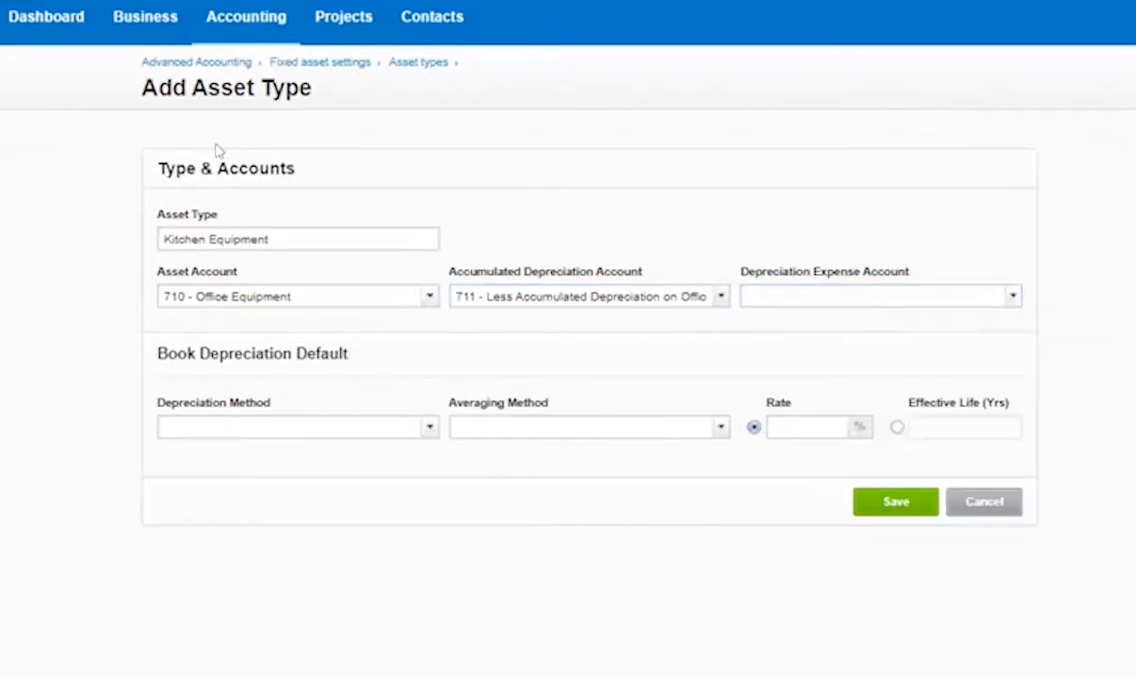
Set the book depreciation default to the Straight Line method with Actual Days averaging
{"action": "left_click", "coordinate": [424, 429]}
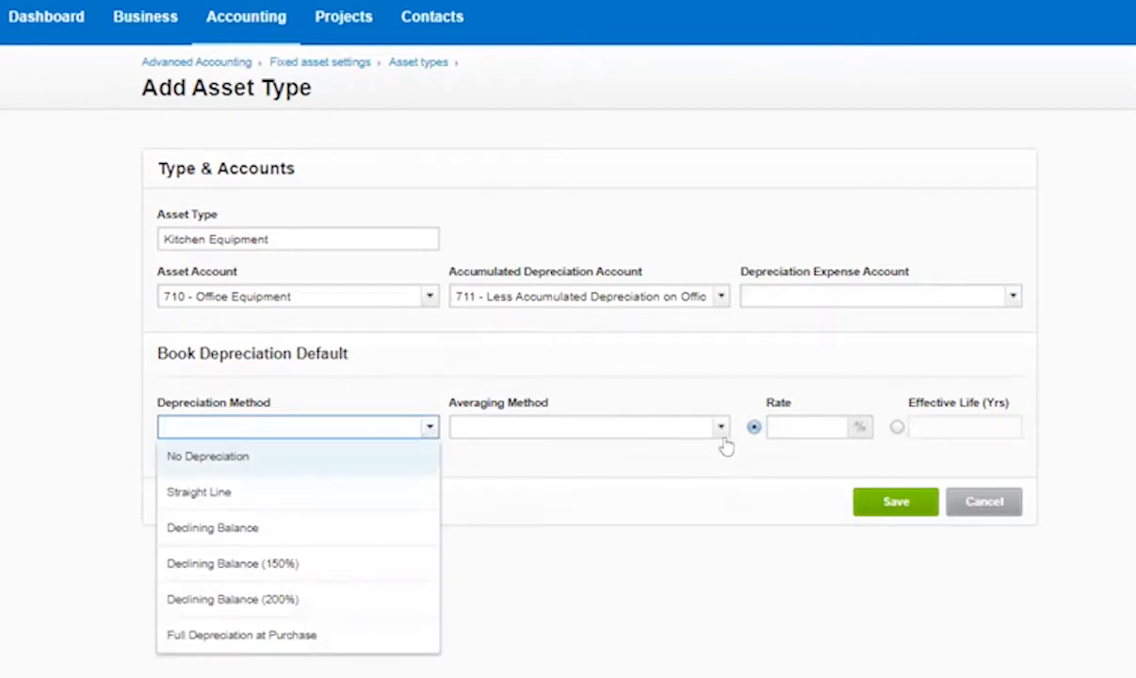
{"action": "left_click", "coordinate": [361, 493]}
{"action": "left_click", "coordinate": [583, 427]}
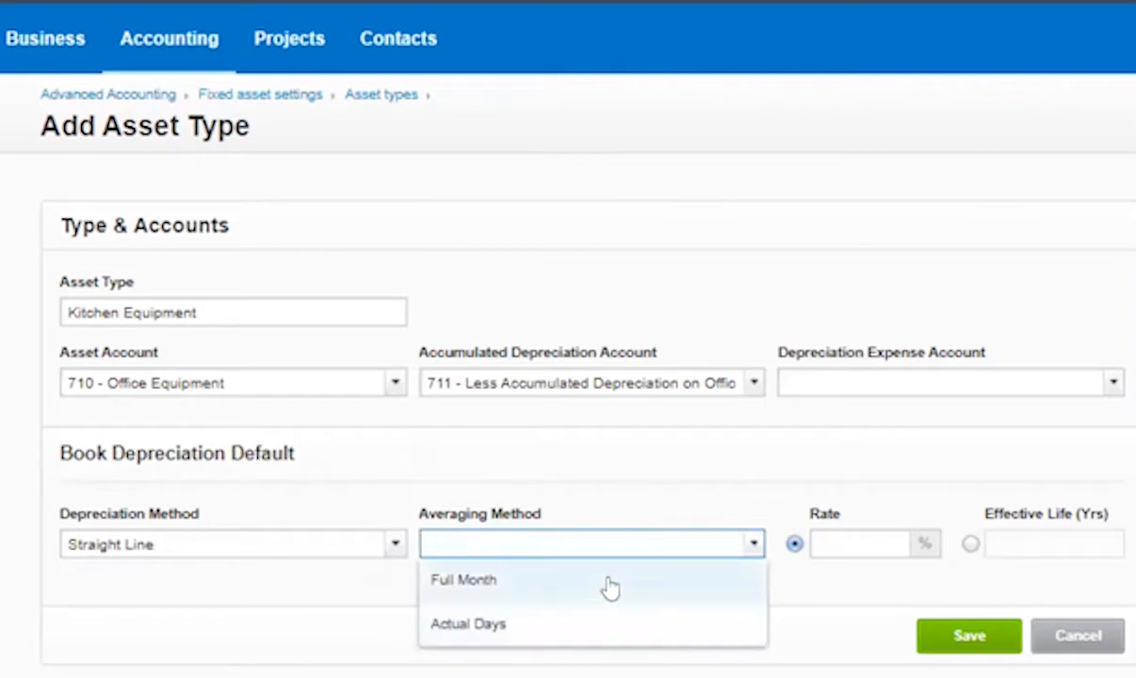
{"action": "left_click", "coordinate": [599, 622]}
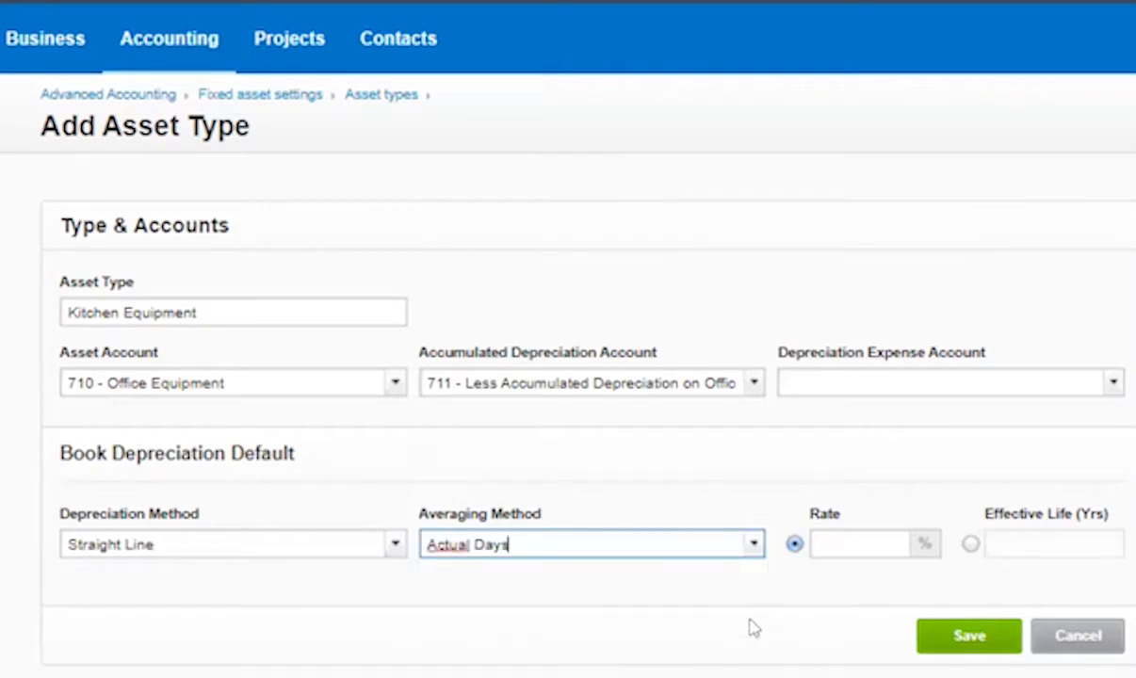
Try an effective life of 4 years and a rate of 50% as alternatives for the depreciation basis
{"action": "left_click", "coordinate": [858, 539]}
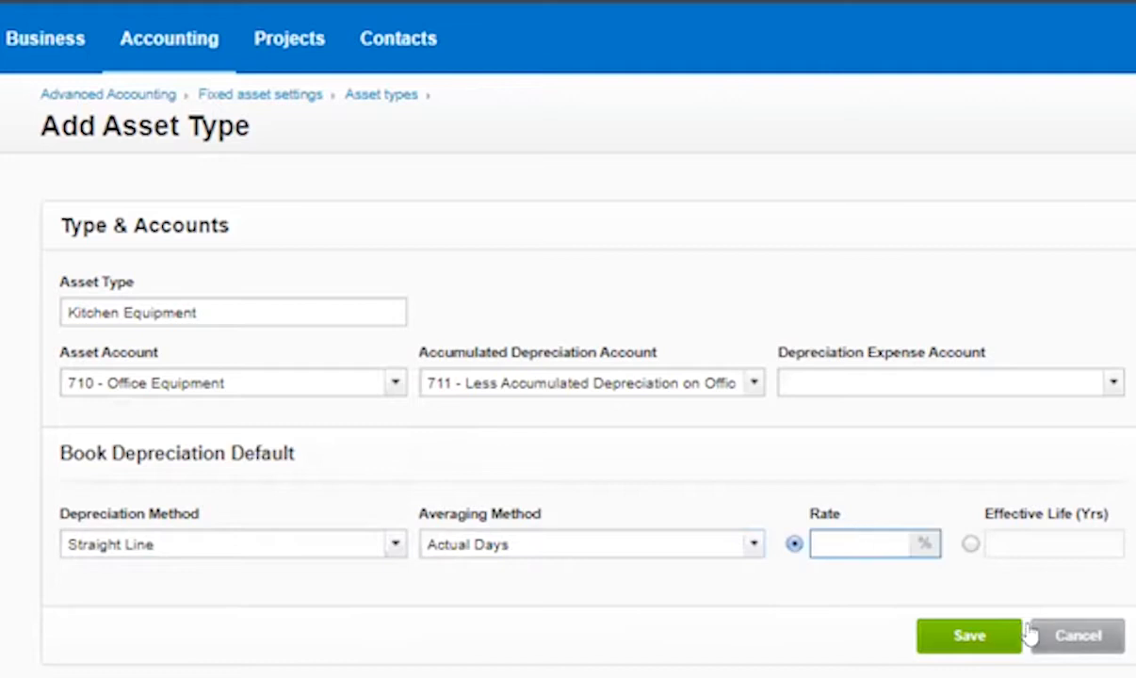
{"action": "left_click", "coordinate": [1052, 569]}
{"action": "left_click", "coordinate": [969, 546]}
{"action": "type", "text": "4"}
{"action": "left_click", "coordinate": [780, 520]}
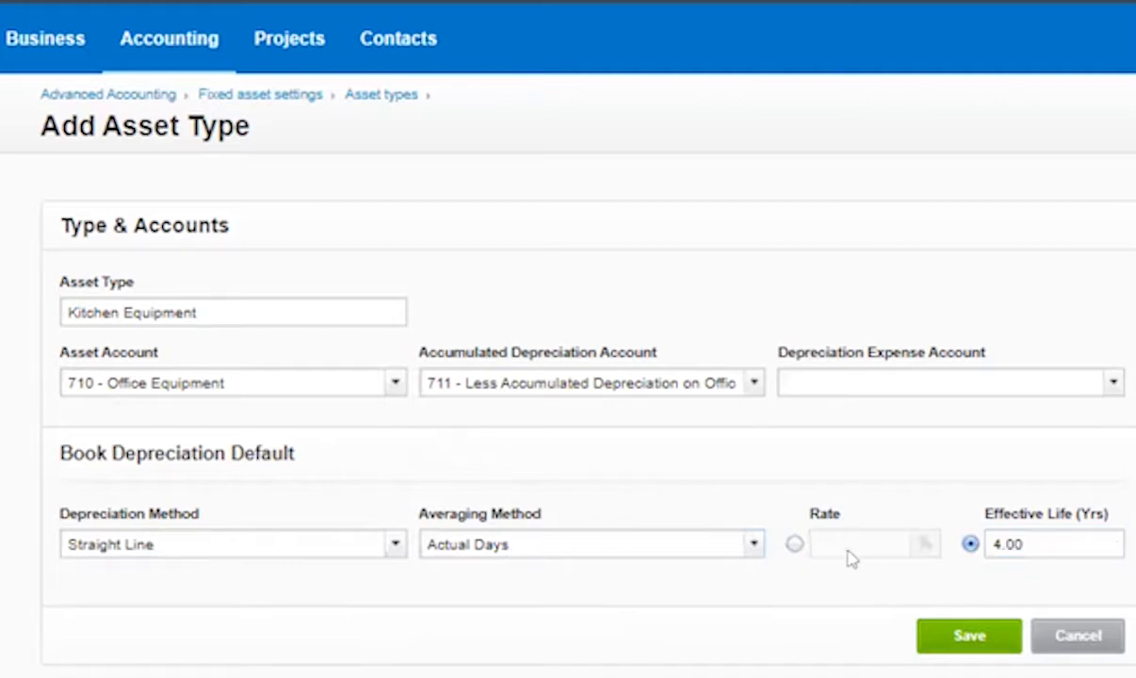
{"action": "left_click", "coordinate": [794, 543]}
{"action": "type", "text": "50"}
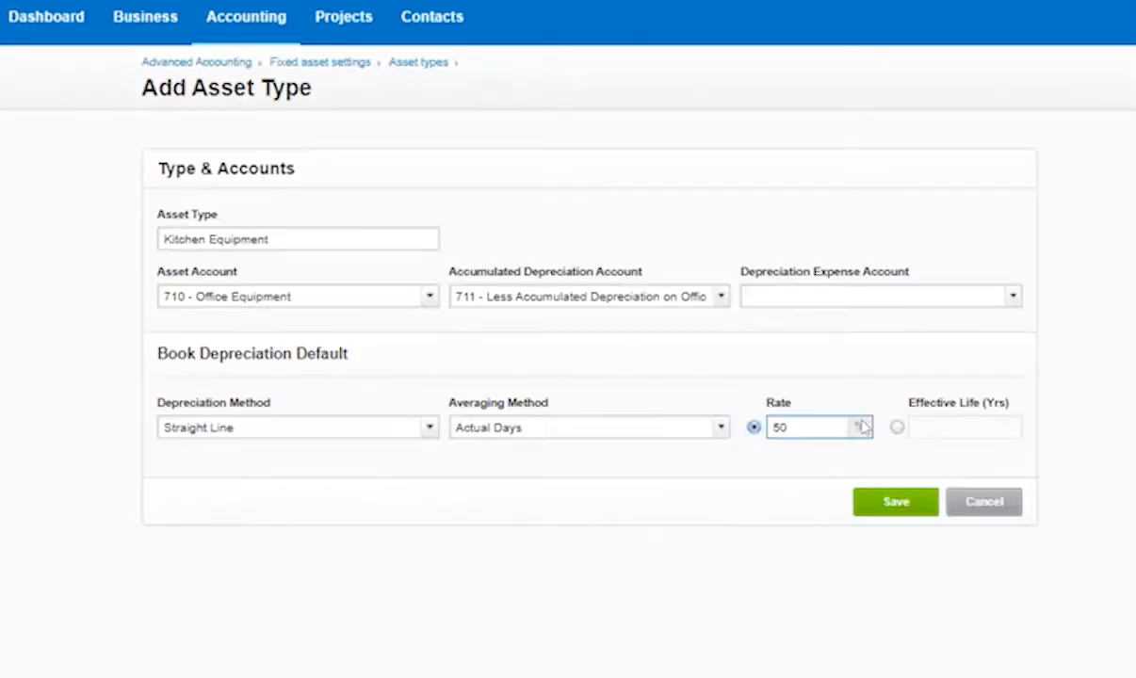
Base the Kitchen Equipment depreciation on an effective life of 2 years
{"action": "left_click", "coordinate": [950, 426]}
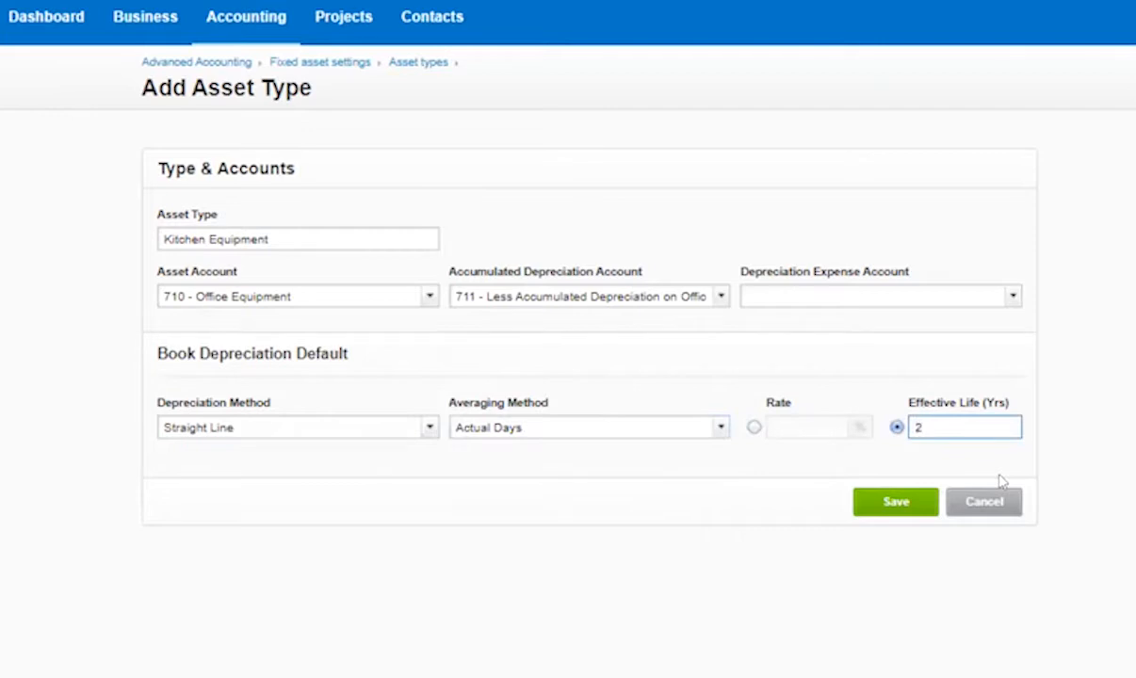
{"action": "type", "text": "2"}
{"action": "left_click", "coordinate": [629, 498]}
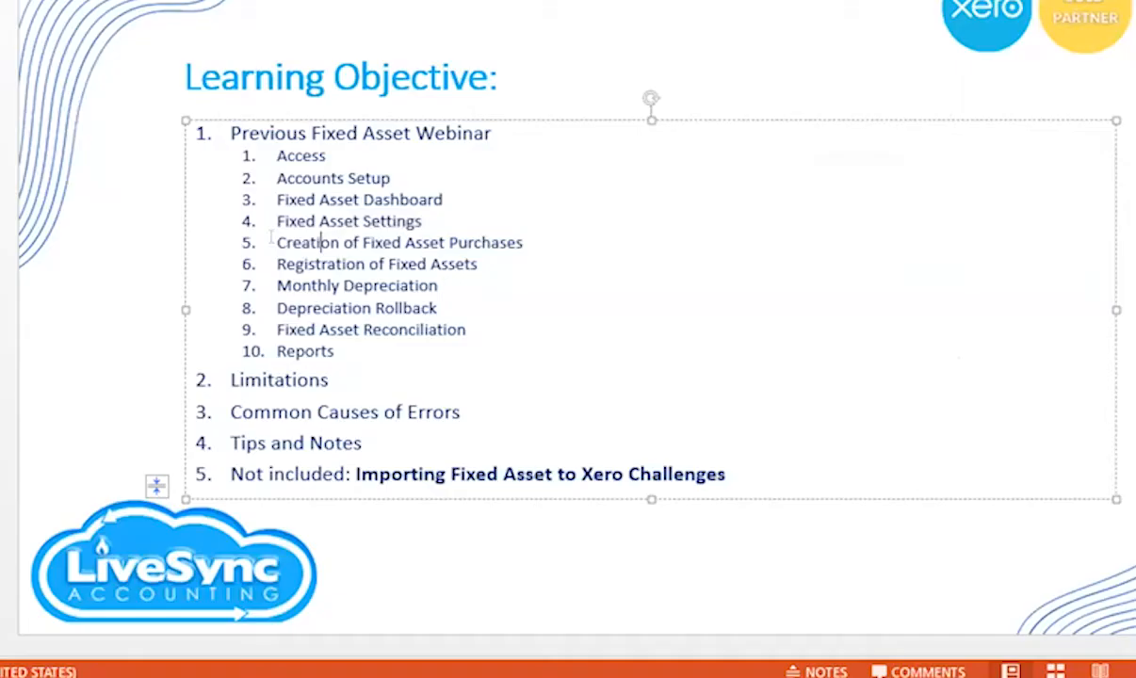
Highlight "Creation of Fixed Asset Purchases" on the learning objectives slide and create a new bill in Xero
{"action": "left_click_drag", "start_coordinate": [276, 242], "coordinate": [509, 248]}
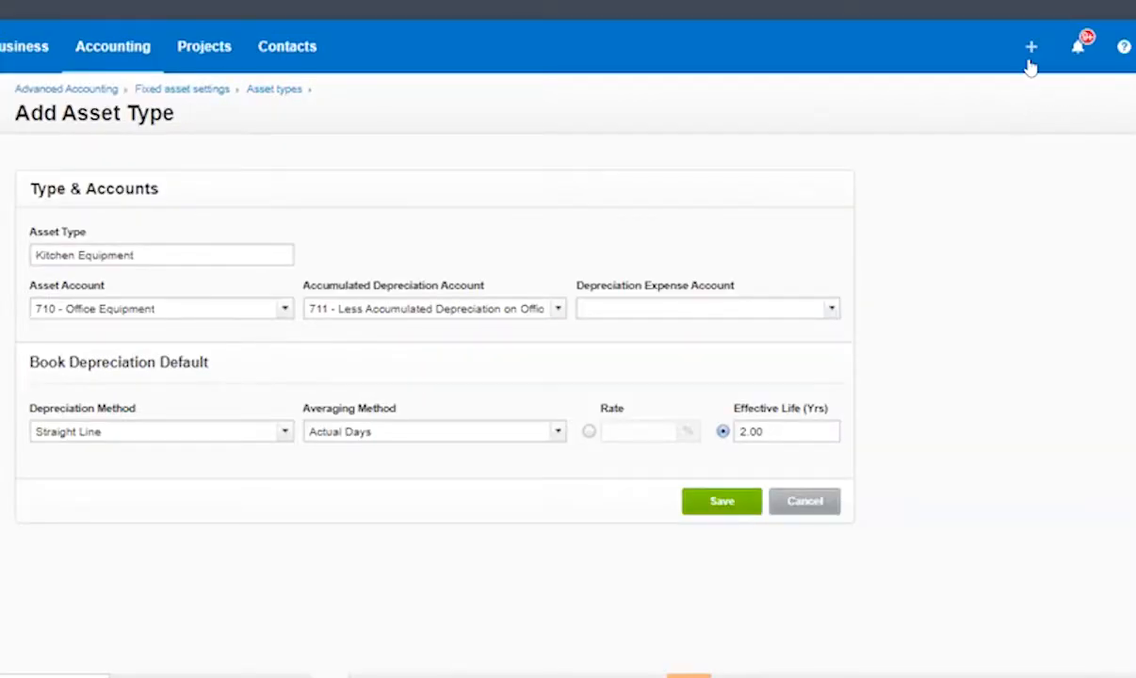
{"action": "left_click", "coordinate": [1032, 47]}
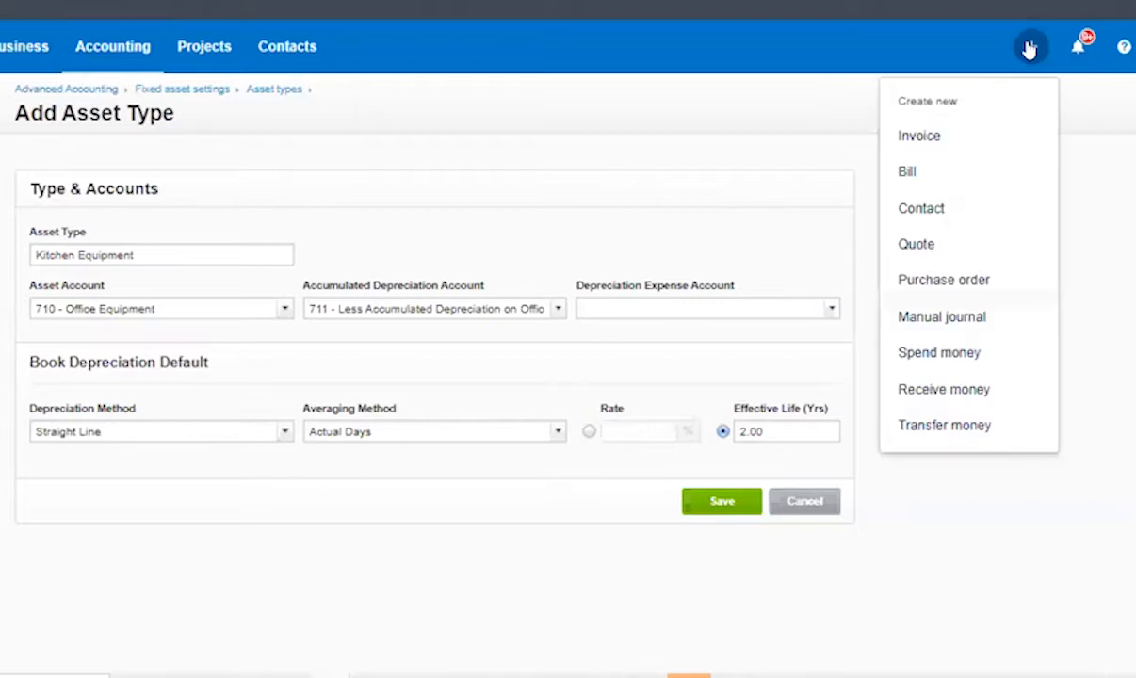
{"action": "left_click", "coordinate": [947, 179]}
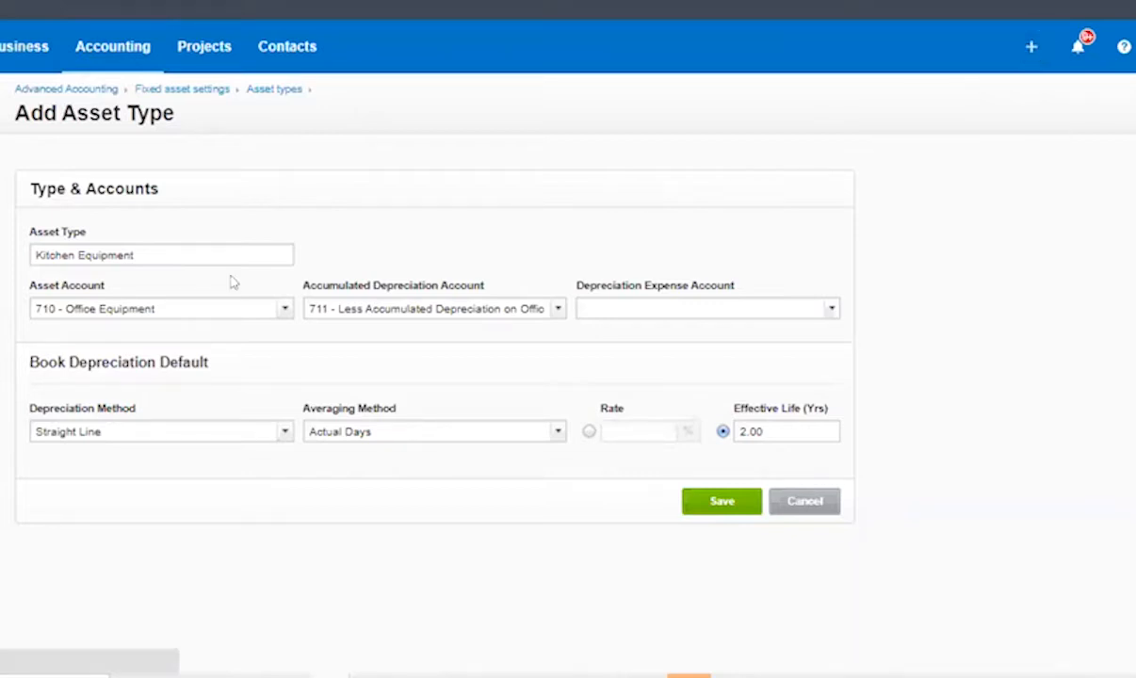
Assign account 710 - Office Equipment to the bill's first line and check its tax rate
{"action": "left_click", "coordinate": [410, 176]}
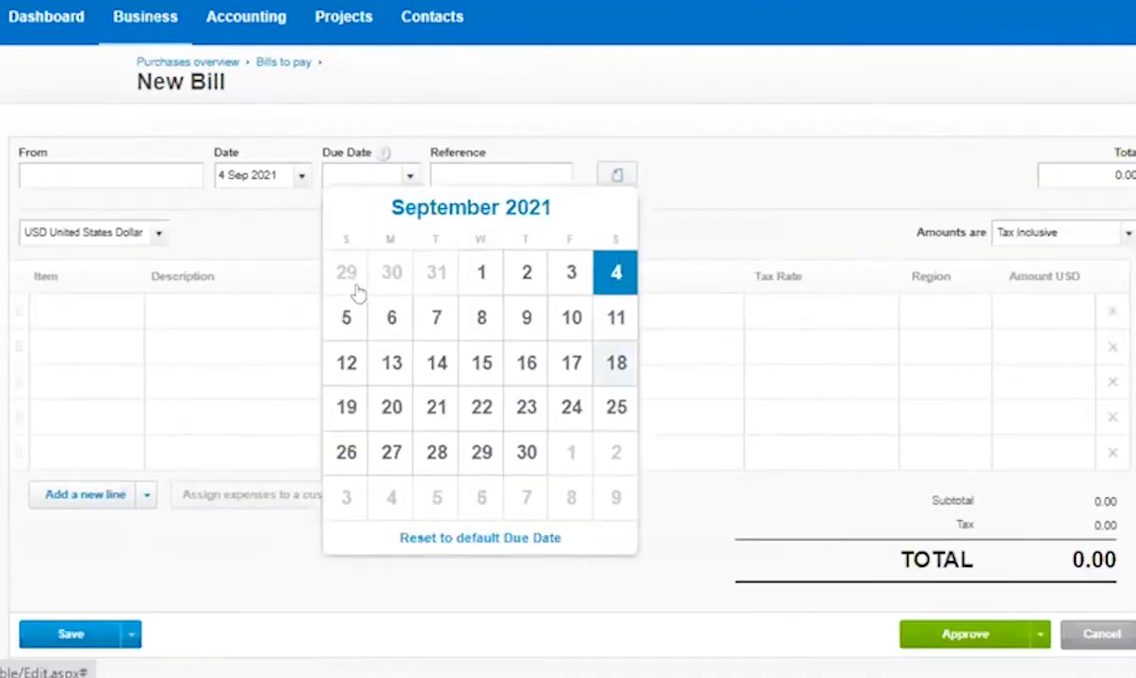
{"action": "left_click", "coordinate": [838, 115]}
{"action": "left_click", "coordinate": [718, 311]}
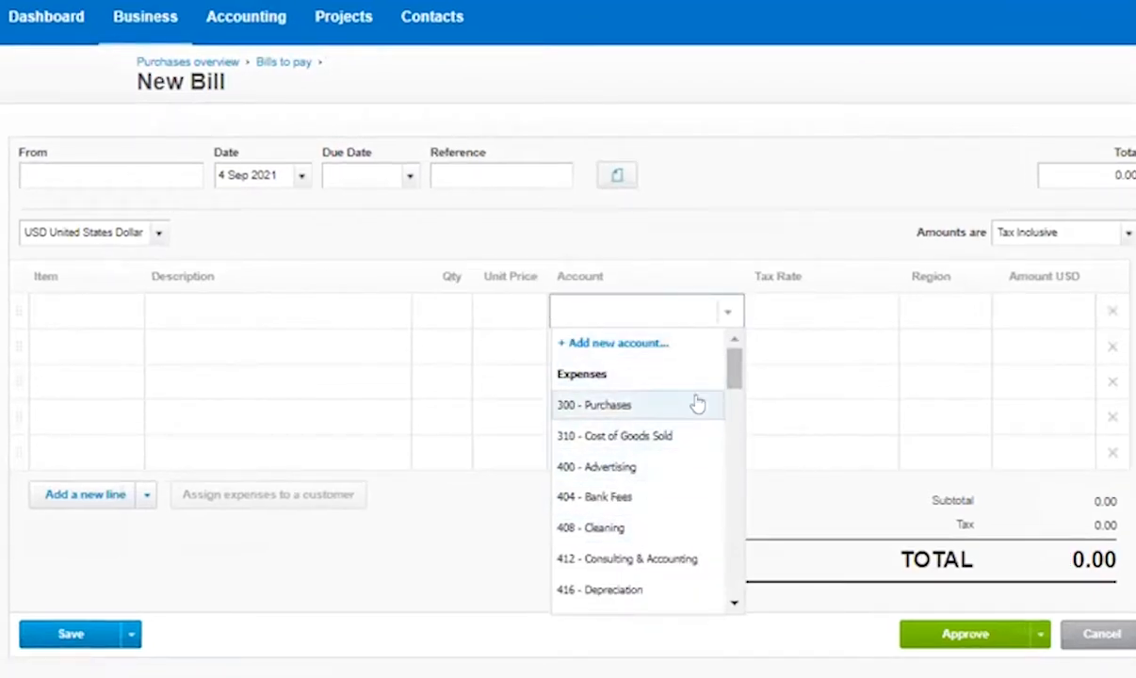
{"action": "type", "text": "e Eq"}
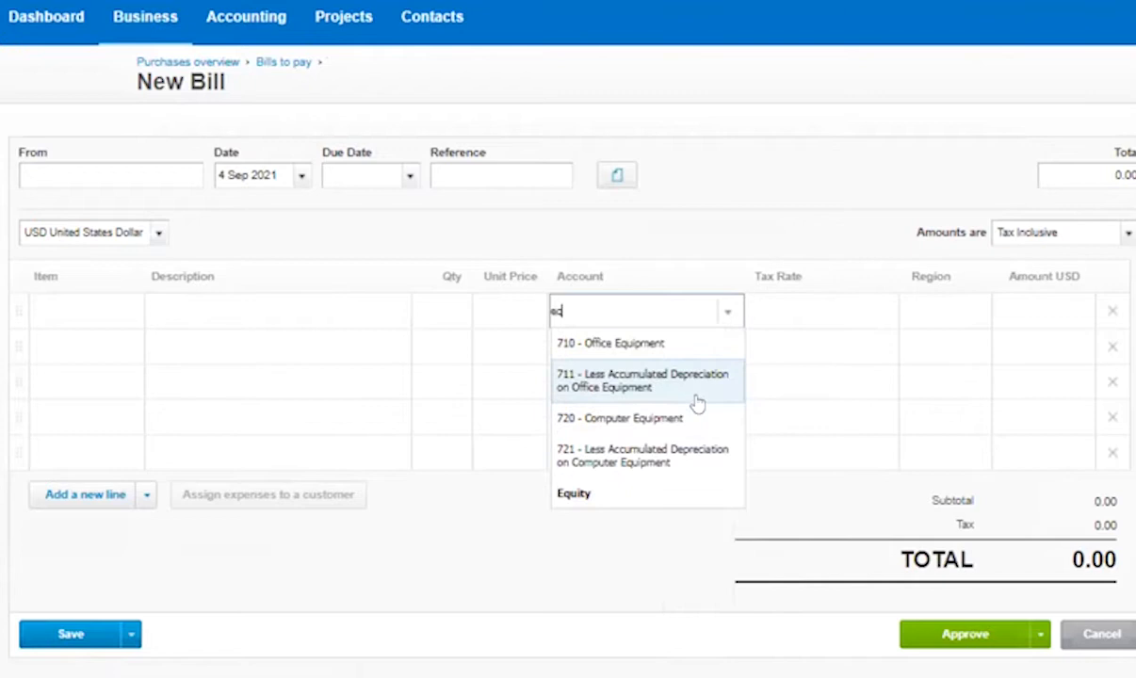
{"action": "type", "text": "u"}
{"action": "left_click", "coordinate": [659, 343]}
{"action": "left_click", "coordinate": [876, 313]}
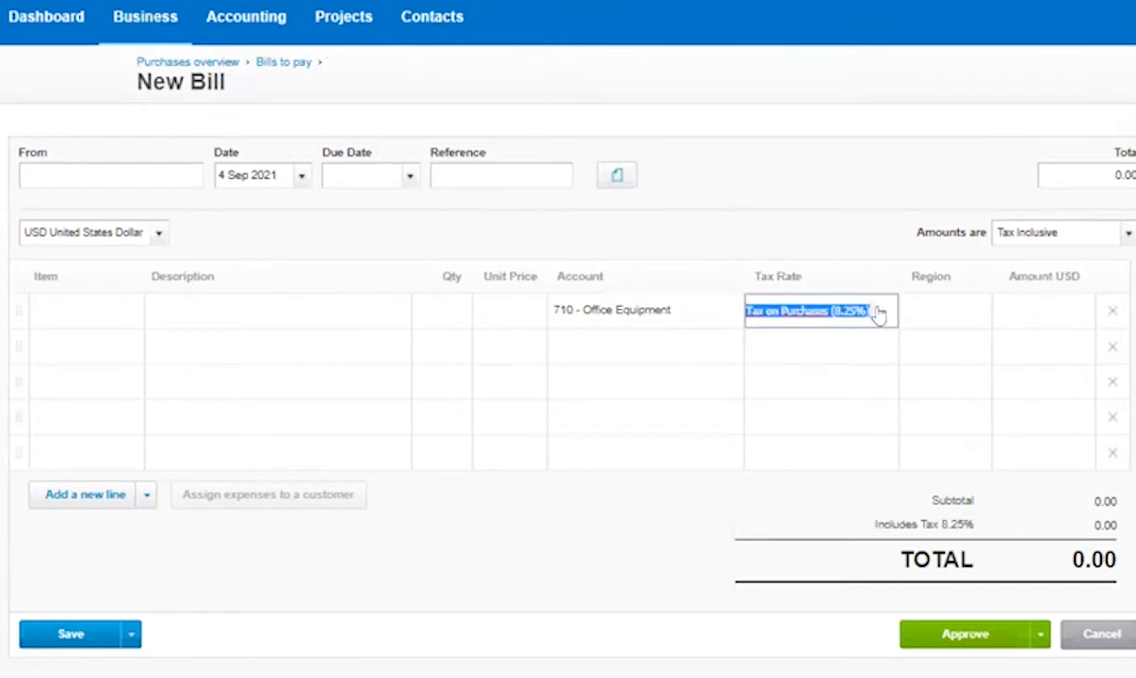
{"action": "left_click", "coordinate": [944, 82]}
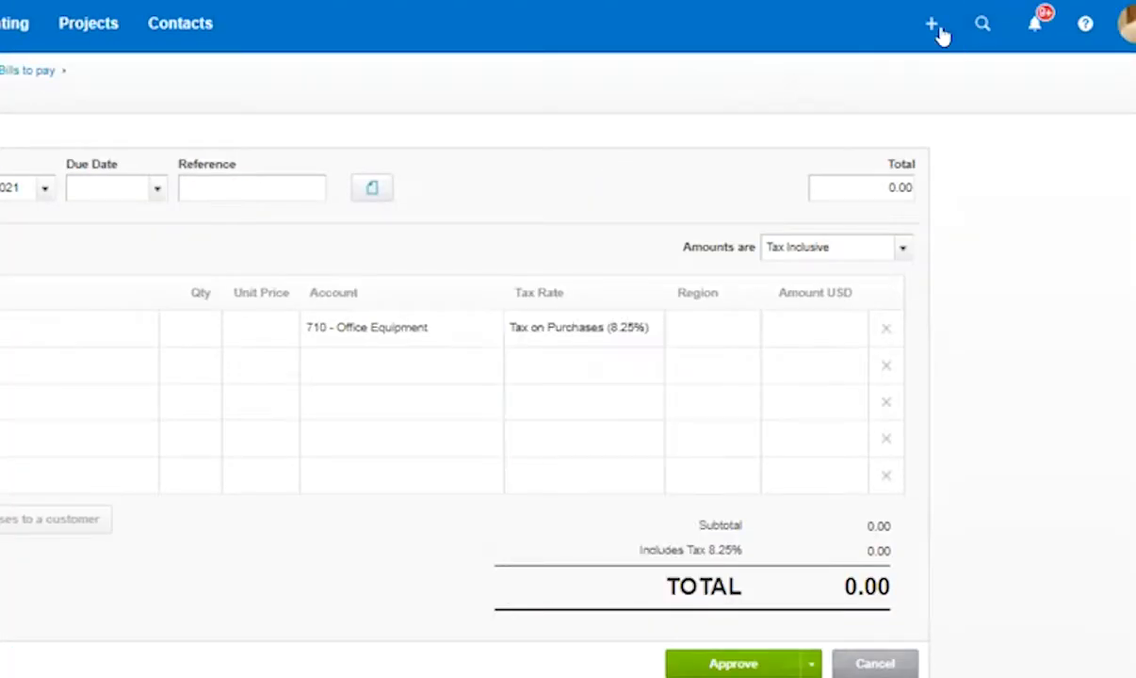
Start a new Spend Money transaction paid from the Business Bank Account
{"action": "left_click", "coordinate": [932, 27]}
{"action": "left_click", "coordinate": [986, 573]}
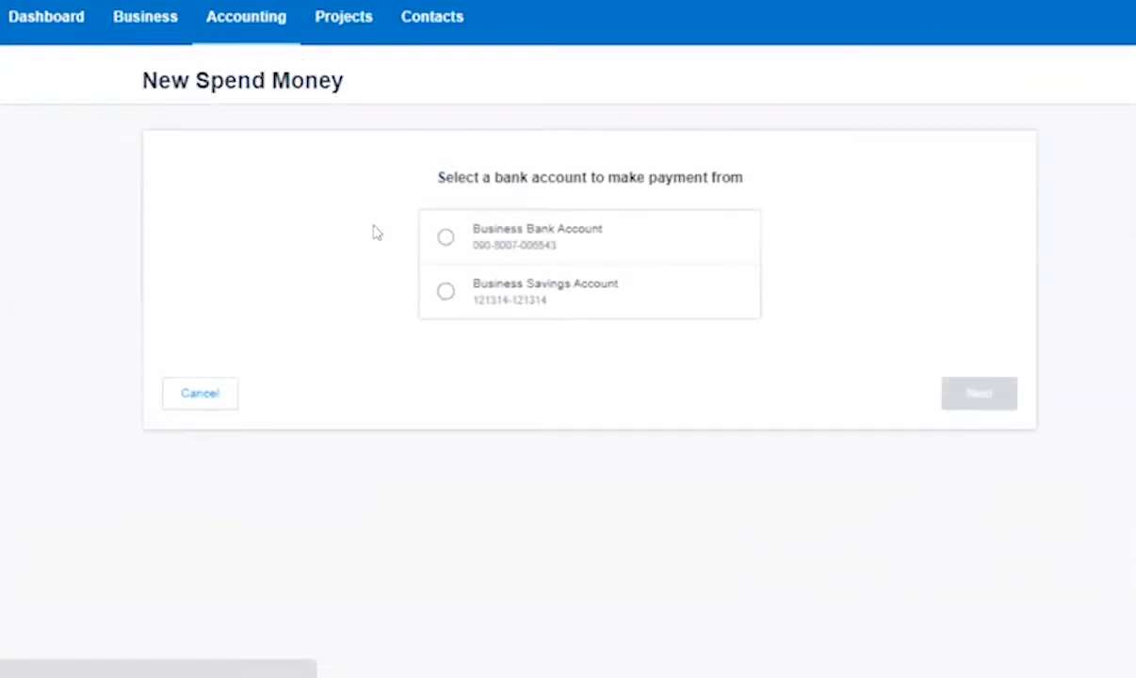
{"action": "left_click", "coordinate": [446, 237]}
{"action": "left_click", "coordinate": [981, 396]}
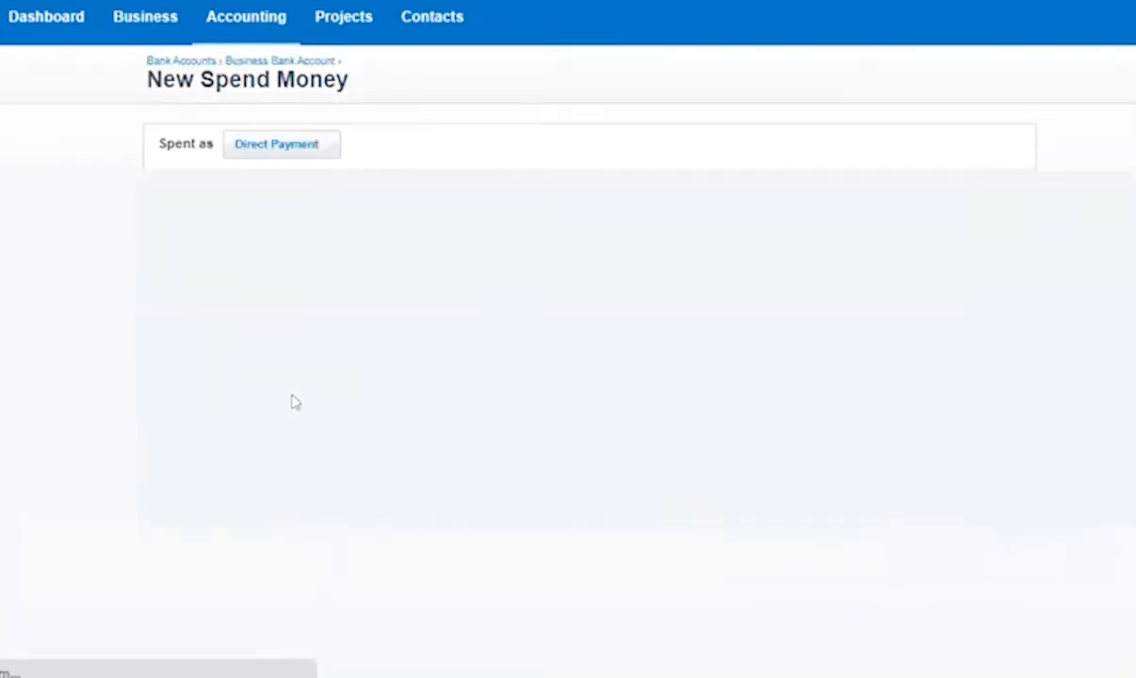
Assign account 710 - Office Equipment to the payment's first line
{"action": "left_click", "coordinate": [684, 323]}
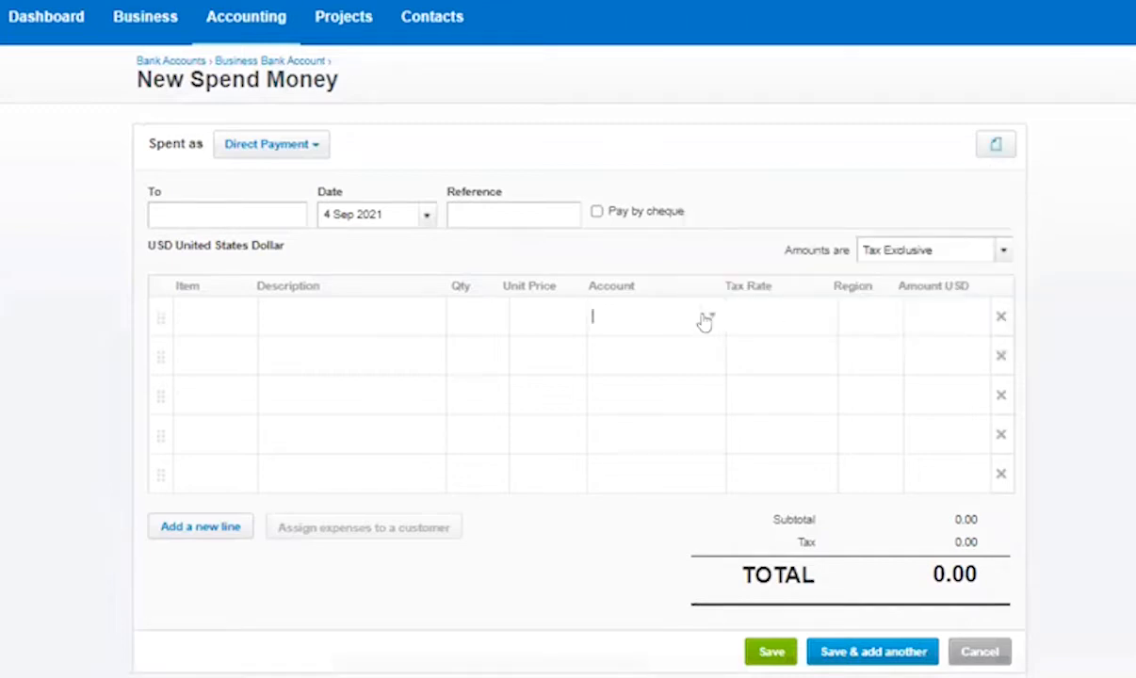
{"action": "left_click", "coordinate": [707, 317]}
{"action": "type", "text": "equ"}
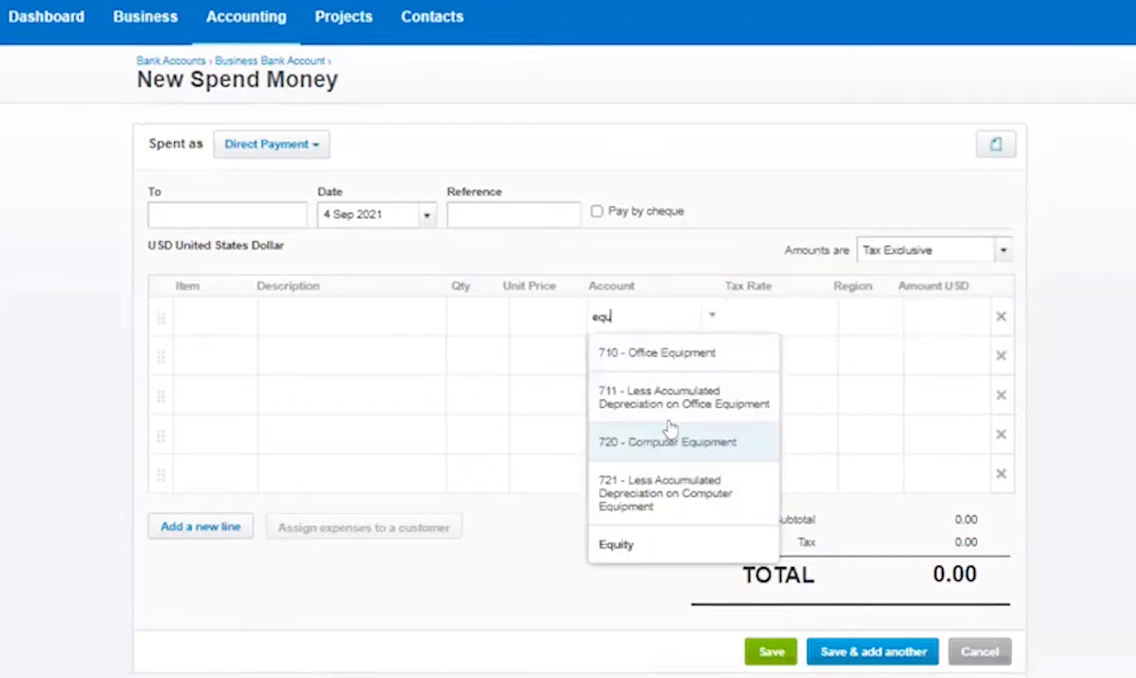
{"action": "key", "text": "Return"}
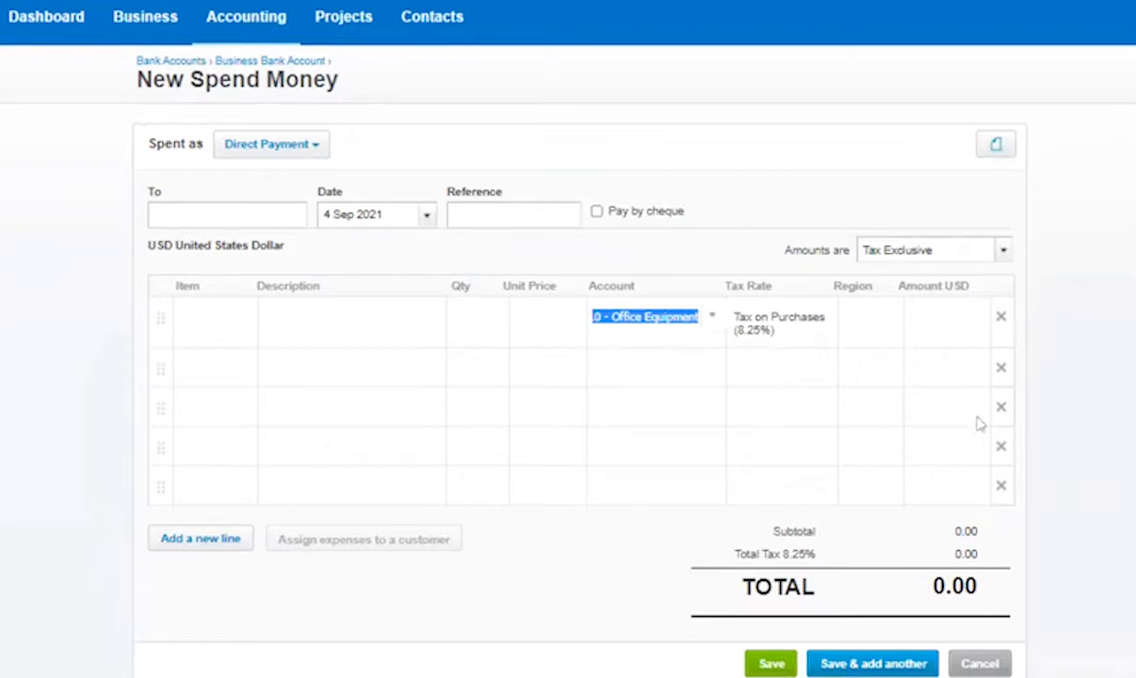
Start a manual journal, assign account 710 - Office Equipment to its first line, and cancel the journal
{"action": "left_click", "coordinate": [1051, 25]}
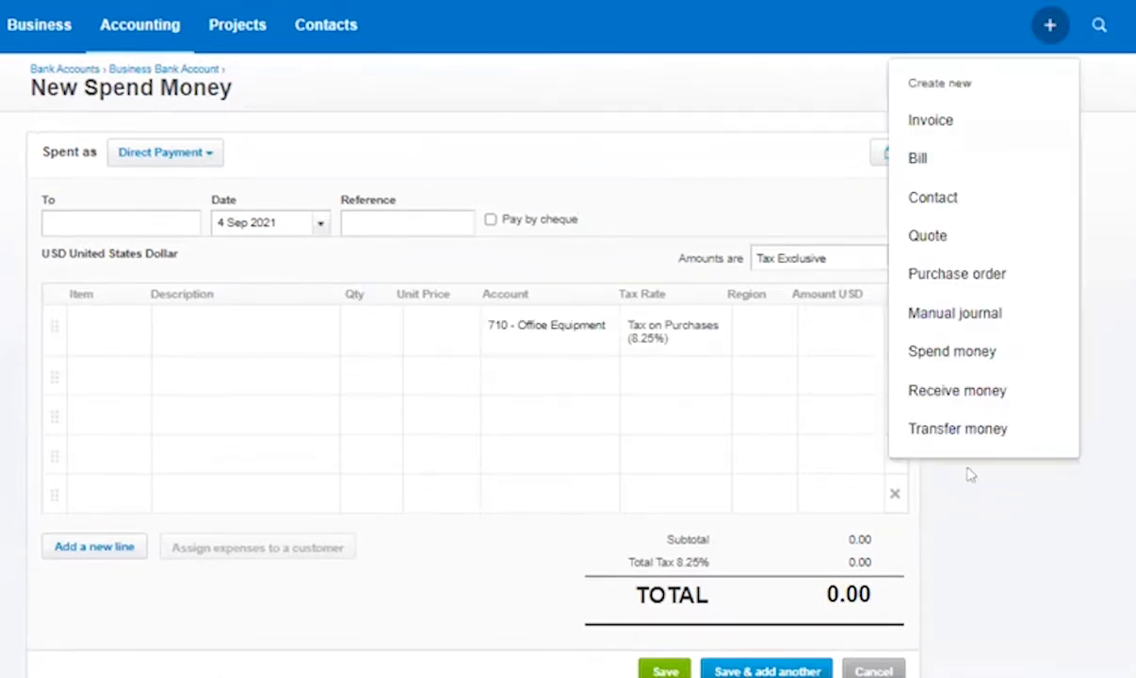
{"action": "left_click", "coordinate": [978, 316]}
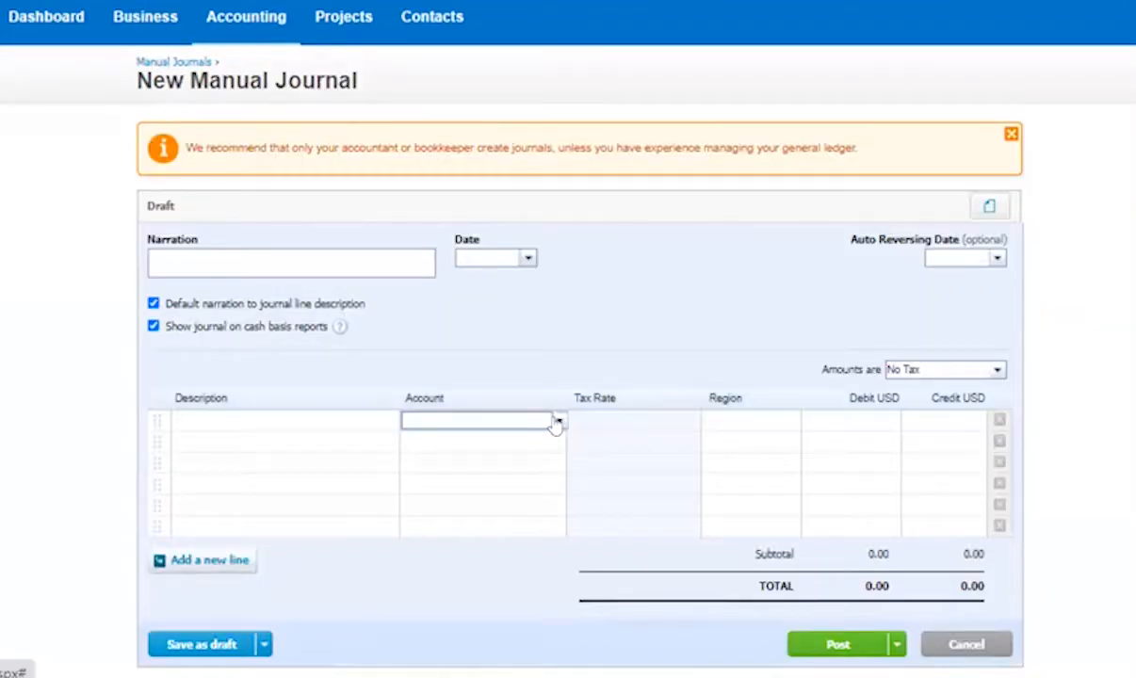
{"action": "left_click", "coordinate": [557, 422]}
{"action": "type", "text": "equ"}
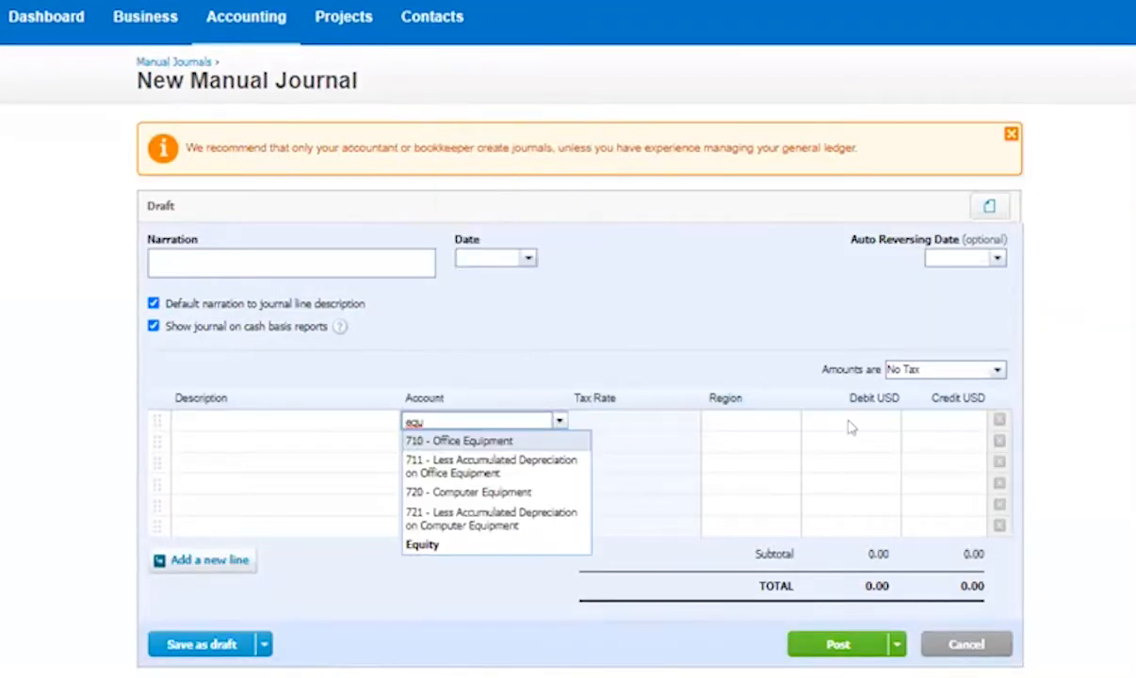
{"action": "key", "text": "Return"}
{"action": "left_click", "coordinate": [889, 423]}
{"action": "left_click", "coordinate": [963, 645]}
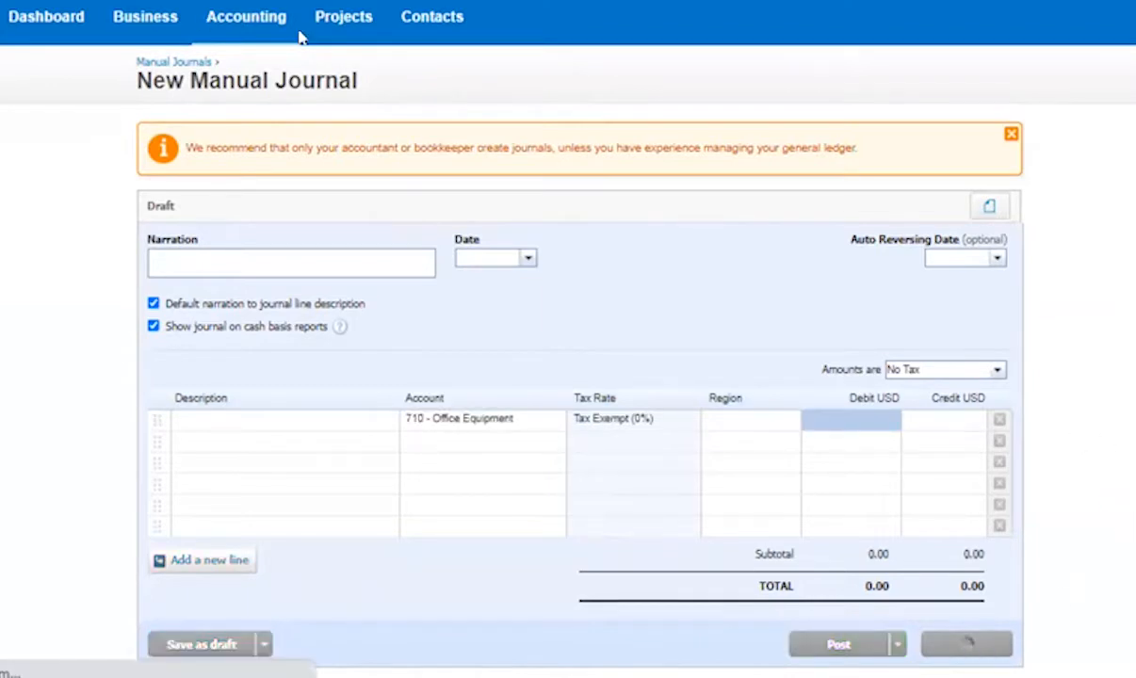
Start a new expense claim and open its list of selectable accounts
{"action": "left_click", "coordinate": [244, 23]}
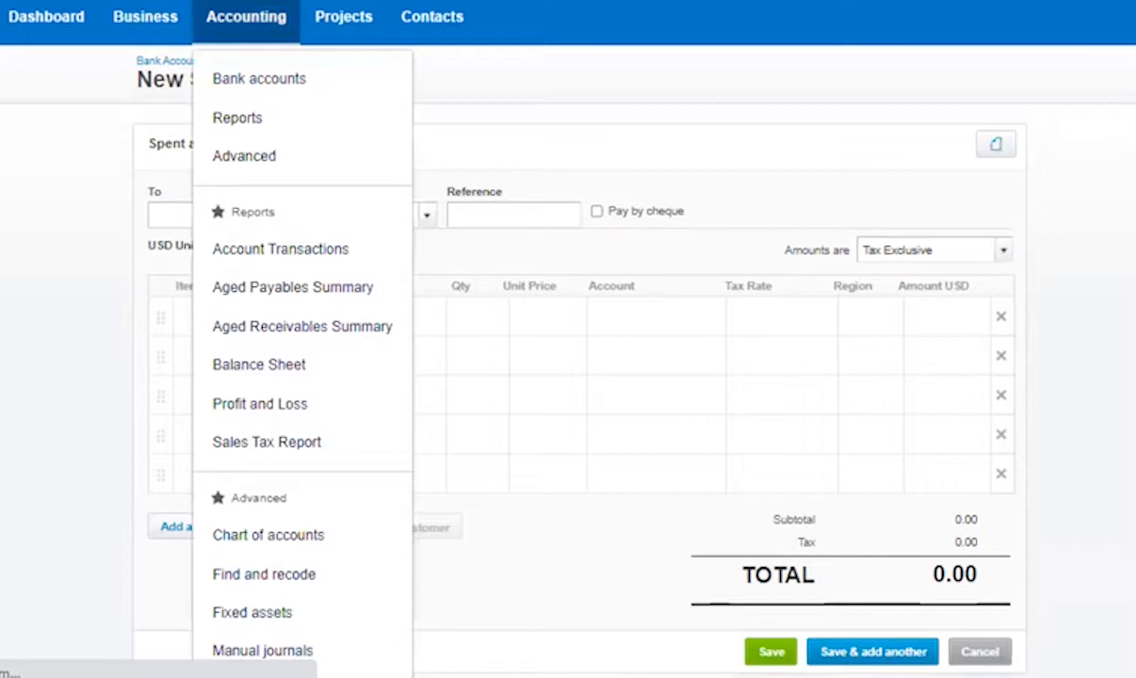
{"action": "left_click", "coordinate": [146, 26]}
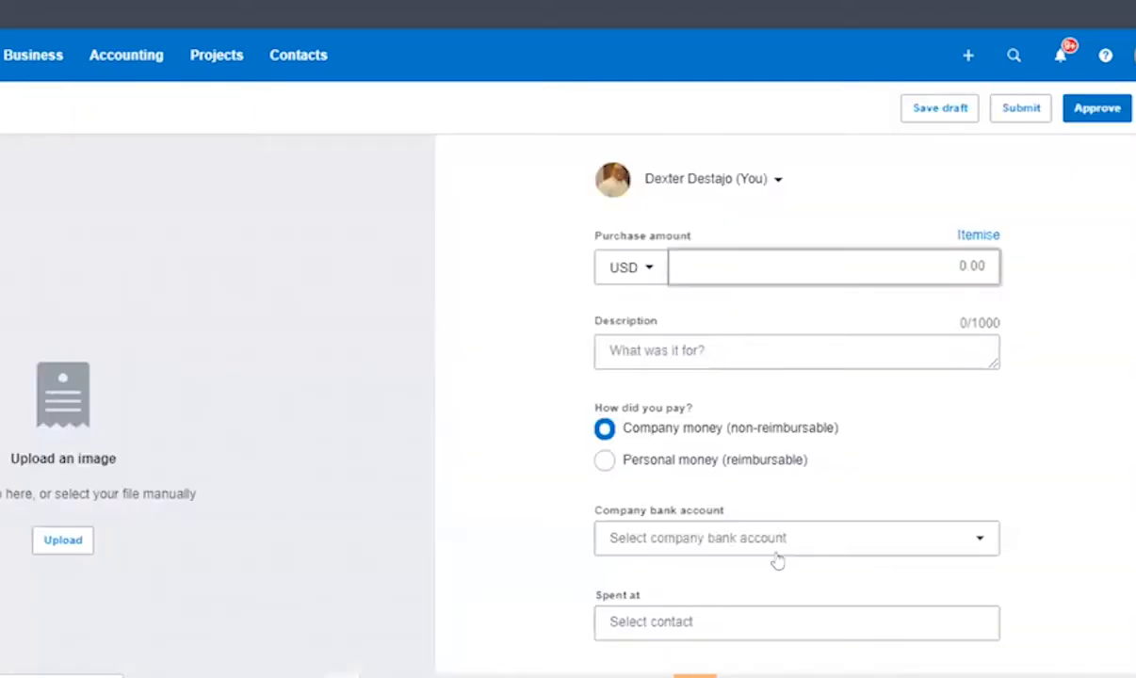
{"action": "scroll", "coordinate": [848, 443], "scroll_direction": "down", "scroll_amount": 5}
{"action": "left_click", "coordinate": [811, 346]}
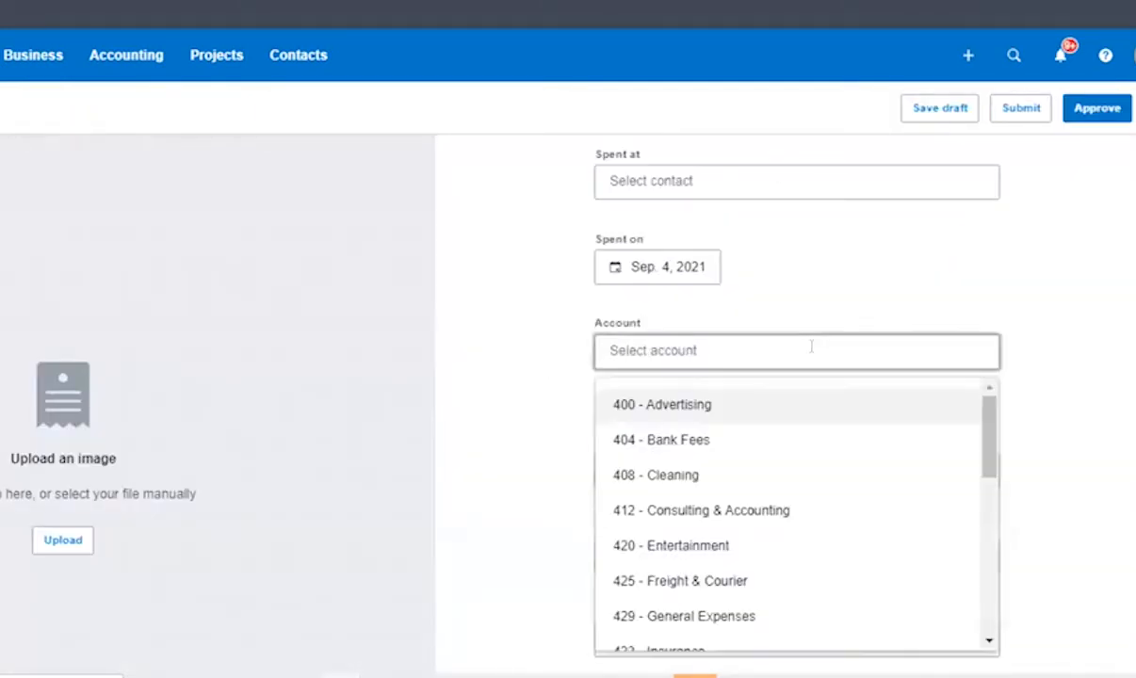
Open the Office Equipment account's details from the asset accounts and examine its Show in Expense Claims option
{"action": "type", "text": "a"}
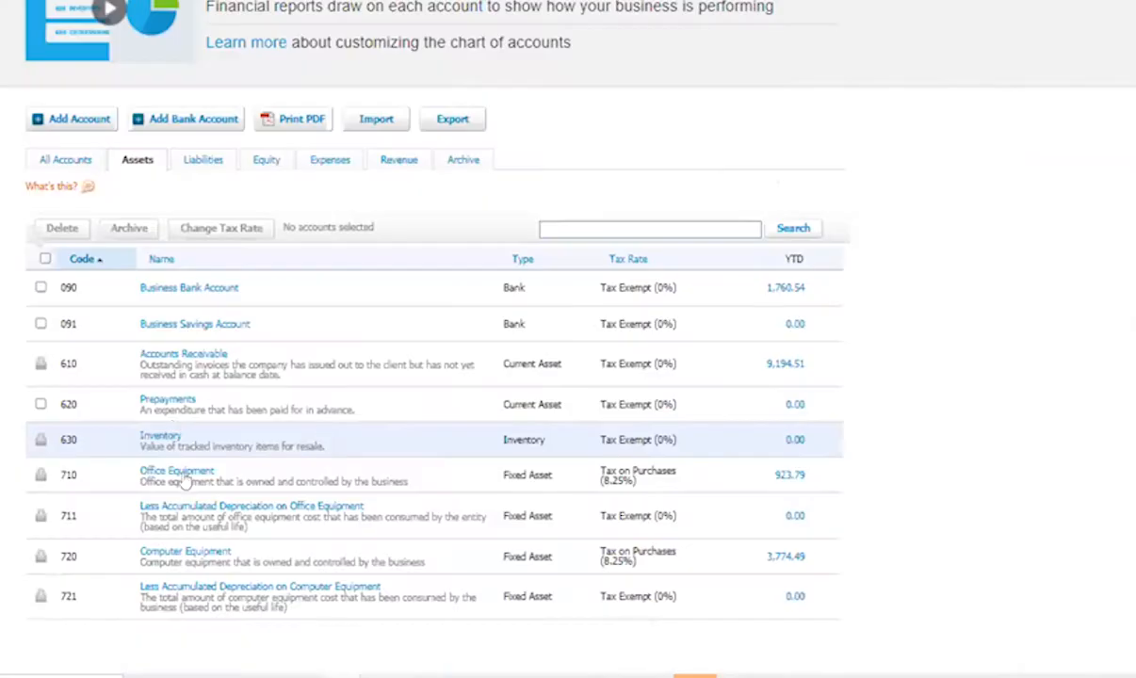
{"action": "left_click", "coordinate": [169, 469]}
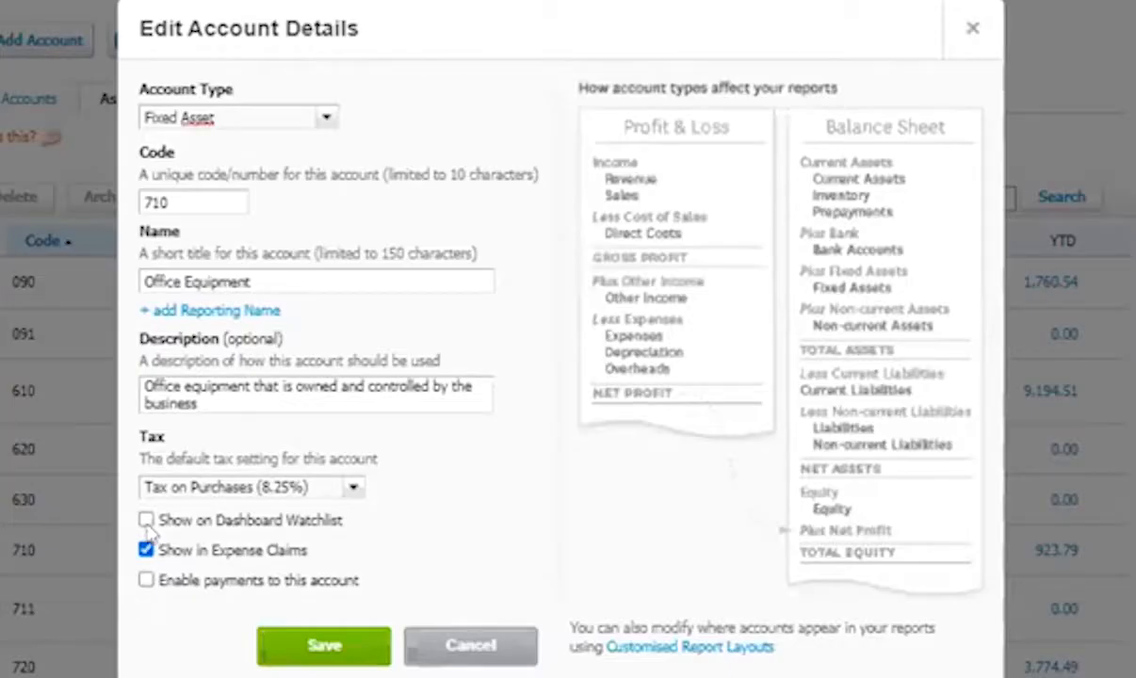
{"action": "left_click", "coordinate": [146, 580]}
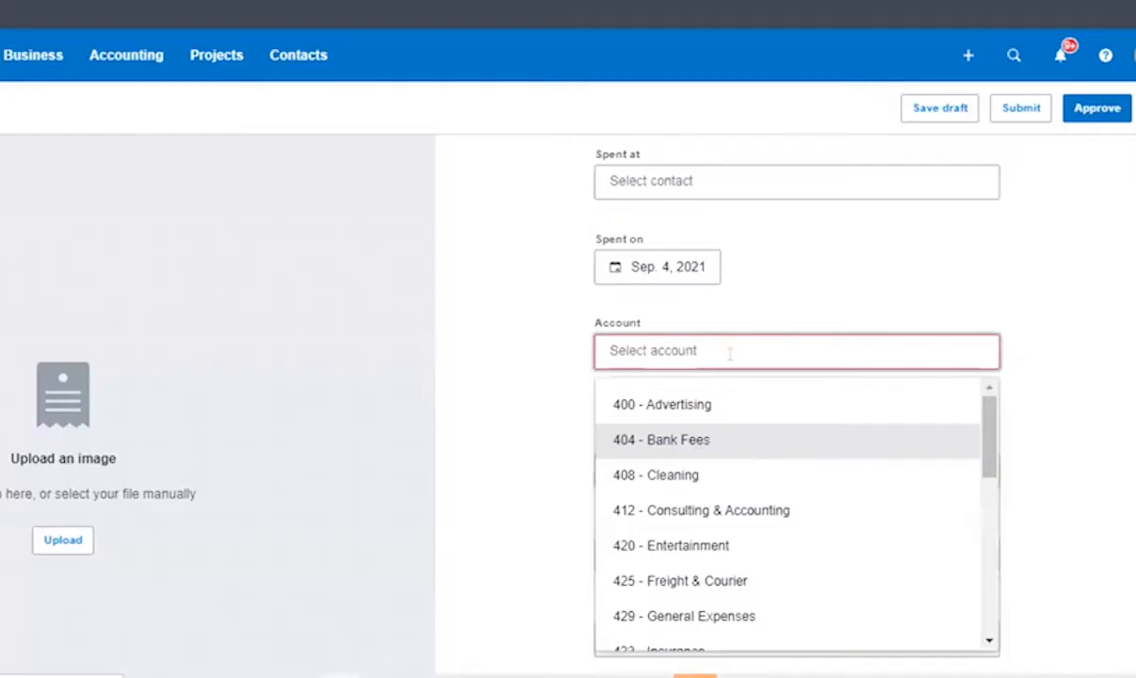
Find the equipment accounts for the expense claim and assign 710 - Office Equipment
{"action": "type", "text": "equi"}
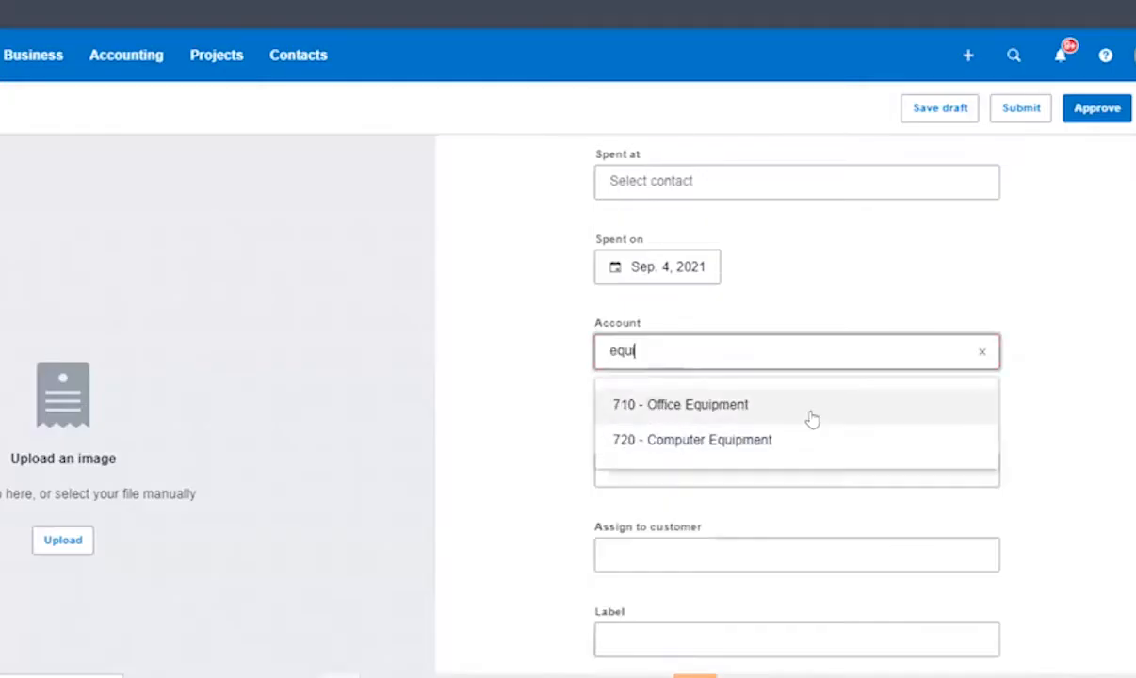
{"action": "left_click", "coordinate": [808, 407]}
{"action": "scroll", "coordinate": [1095, 400], "scroll_direction": "down", "scroll_amount": 1}
{"action": "scroll", "coordinate": [797, 405], "scroll_direction": "up", "scroll_amount": 4}
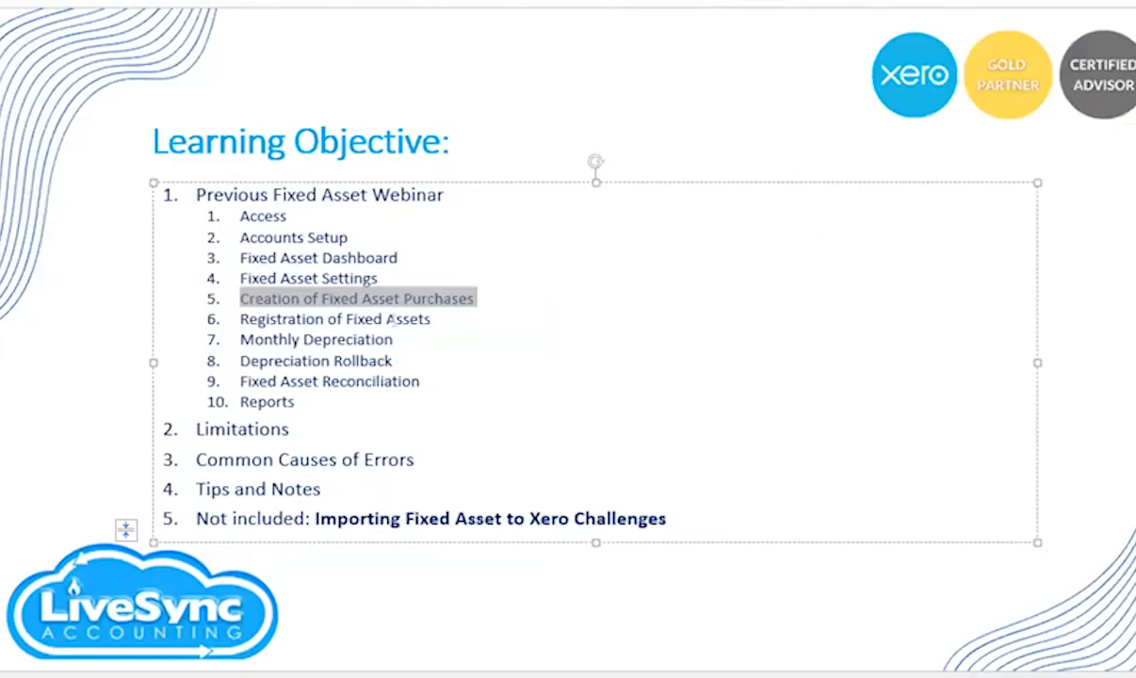
Switch to the learning objectives slide and highlight "Registration of Fixed Assets" and "Creation of Fixed Asset Purchases"
{"action": "left_click_drag", "start_coordinate": [240, 318], "coordinate": [432, 319]}
{"action": "left_click_drag", "start_coordinate": [242, 299], "coordinate": [476, 299]}
{"action": "left_click", "coordinate": [467, 311]}
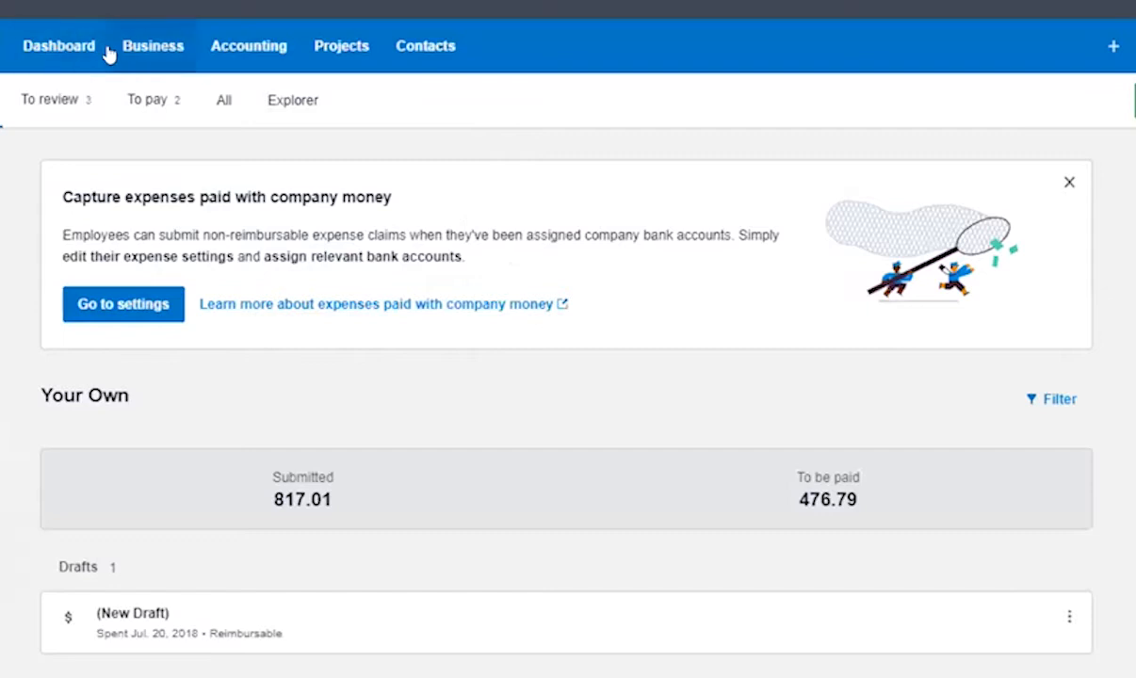
Switch to Xero's fixed assets register and open draft asset FA-0004 for desks, chairs and reception furniture
{"action": "left_click", "coordinate": [249, 45]}
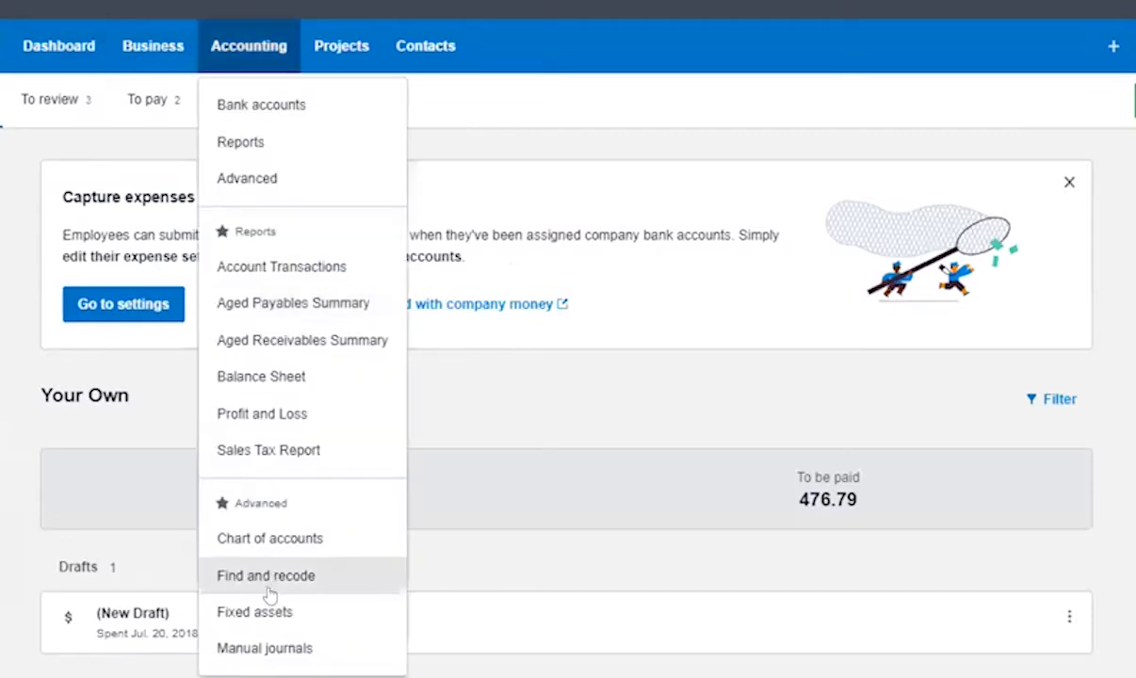
{"action": "left_click", "coordinate": [288, 612]}
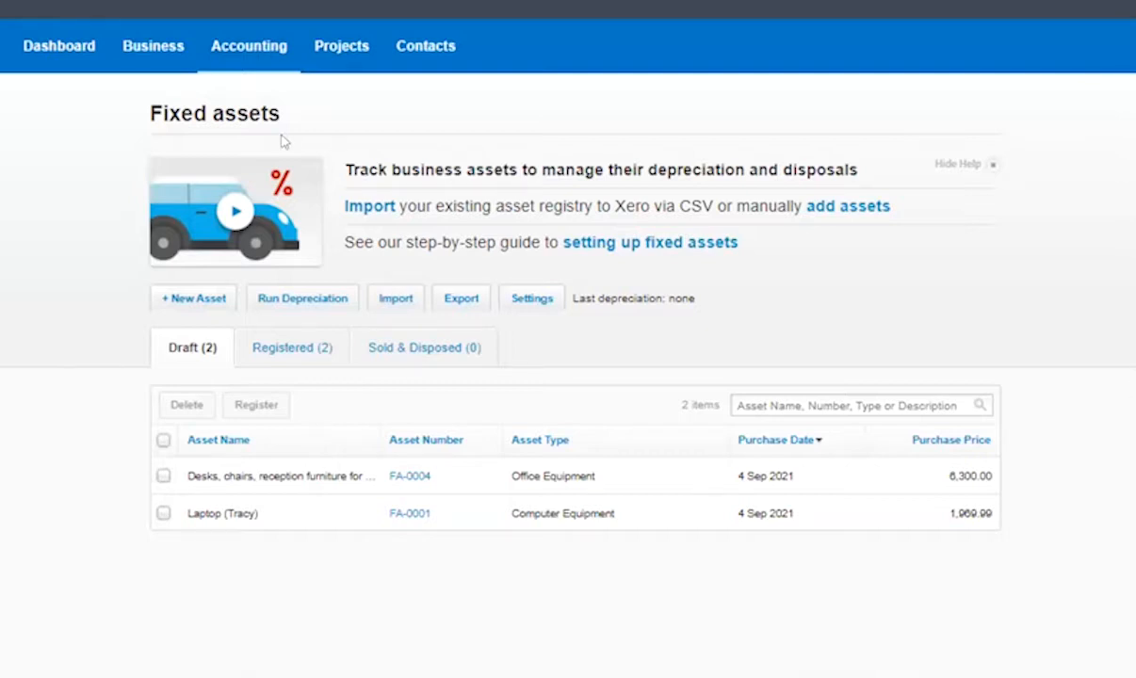
{"action": "left_click", "coordinate": [407, 477]}
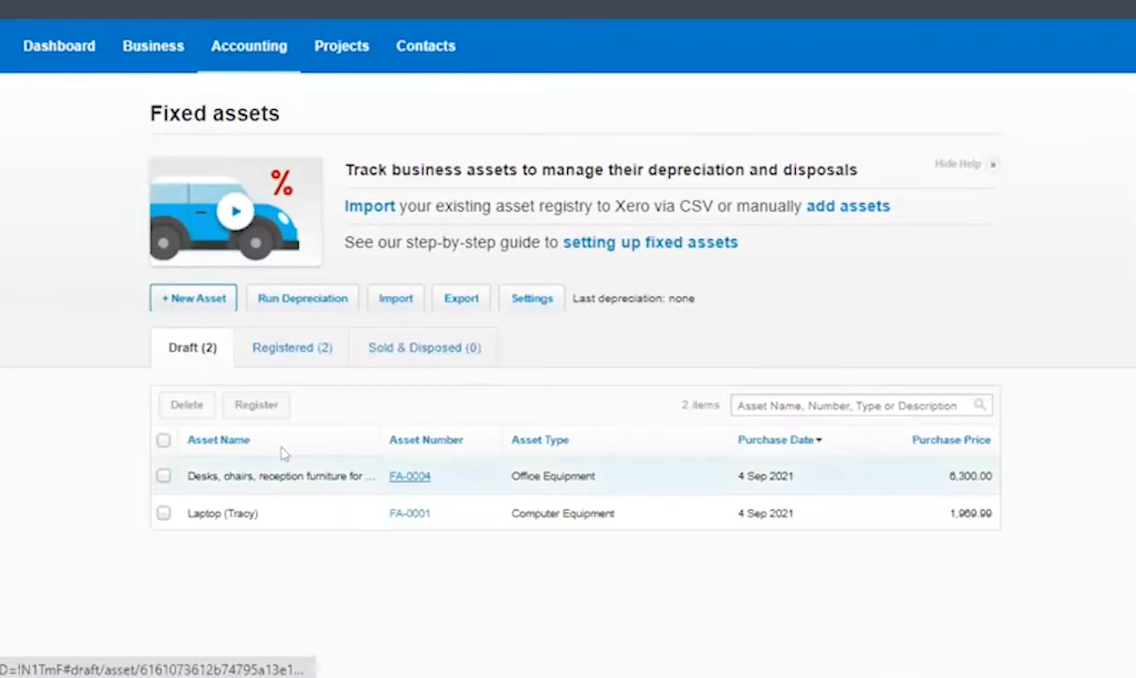
{"action": "left_click", "coordinate": [407, 477]}
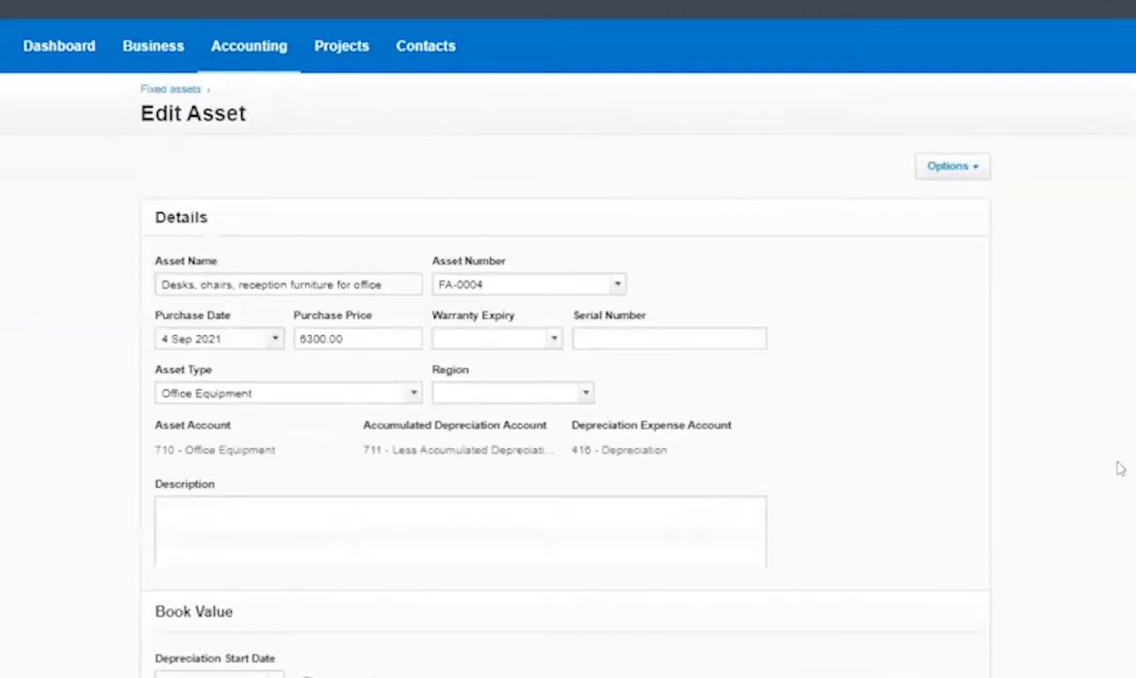
Examine the office furniture asset's details, book value settings and available options, and return to the draft assets
{"action": "scroll", "coordinate": [848, 338], "scroll_direction": "down", "scroll_amount": 4}
{"action": "scroll", "coordinate": [900, 319], "scroll_direction": "up", "scroll_amount": 4}
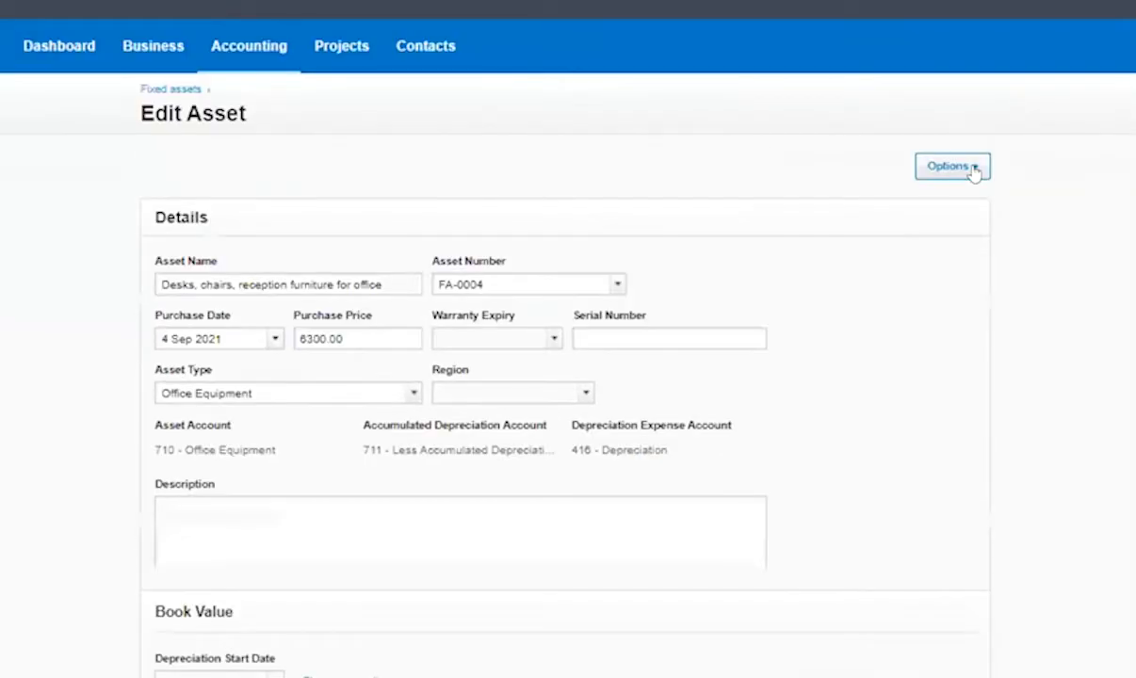
{"action": "left_click", "coordinate": [975, 170]}
{"action": "scroll", "coordinate": [1081, 379], "scroll_direction": "down", "scroll_amount": 4}
{"action": "scroll", "coordinate": [1098, 391], "scroll_direction": "up", "scroll_amount": 4}
{"action": "key", "text": "alt+Left"}
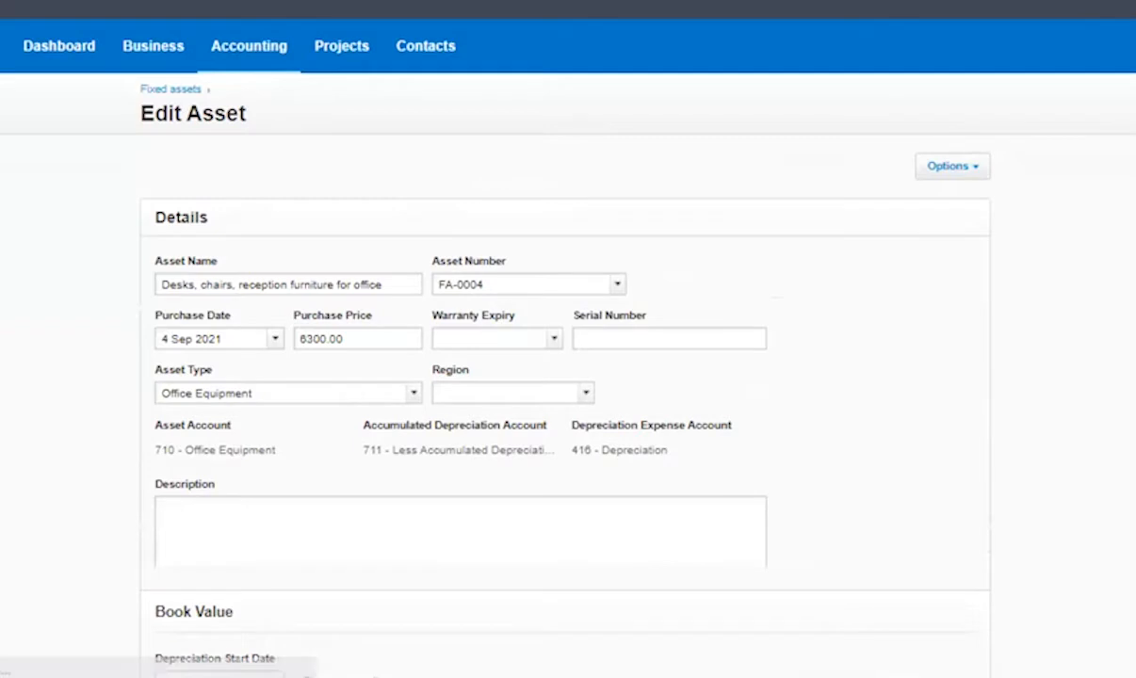
Review the draft laptop asset FA-0001, and open the registered Photocopier asset FA-0002
{"action": "left_click", "coordinate": [408, 517]}
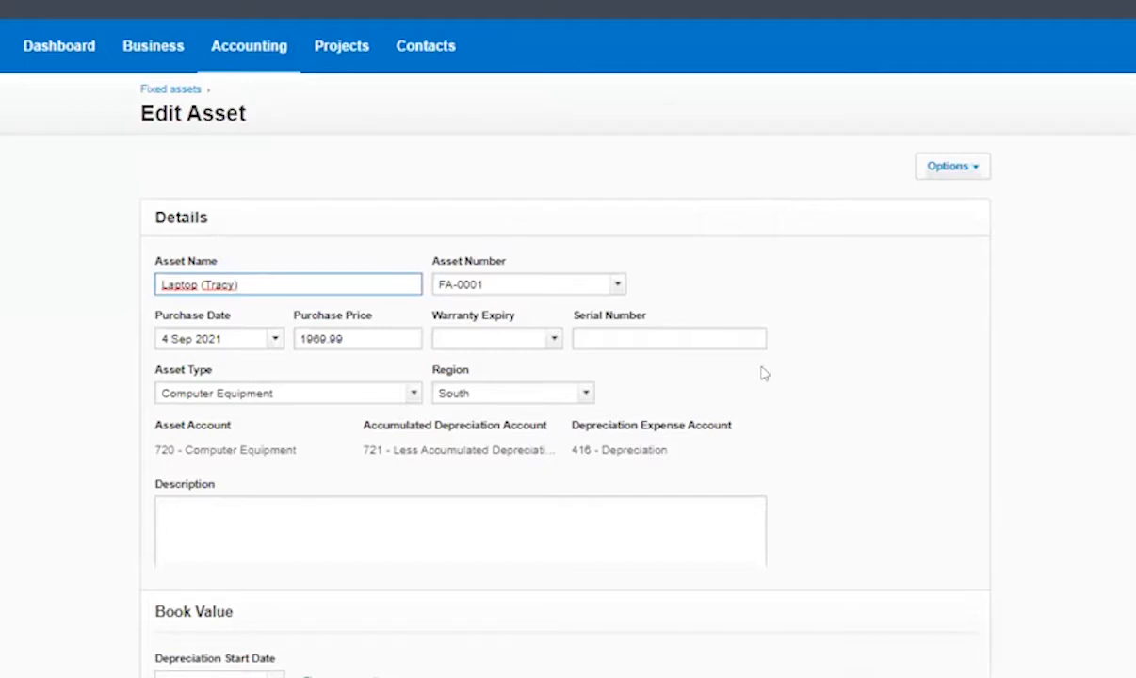
{"action": "scroll", "coordinate": [947, 412], "scroll_direction": "down", "scroll_amount": 3}
{"action": "scroll", "coordinate": [931, 347], "scroll_direction": "up", "scroll_amount": 2}
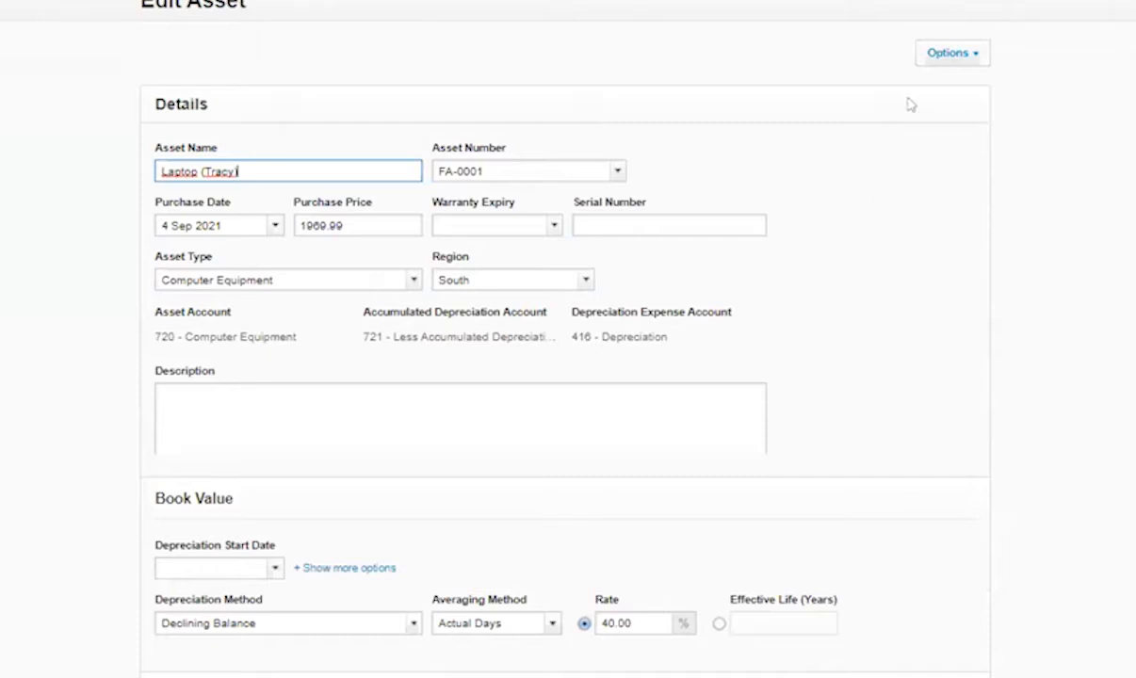
{"action": "key", "text": "alt+Left"}
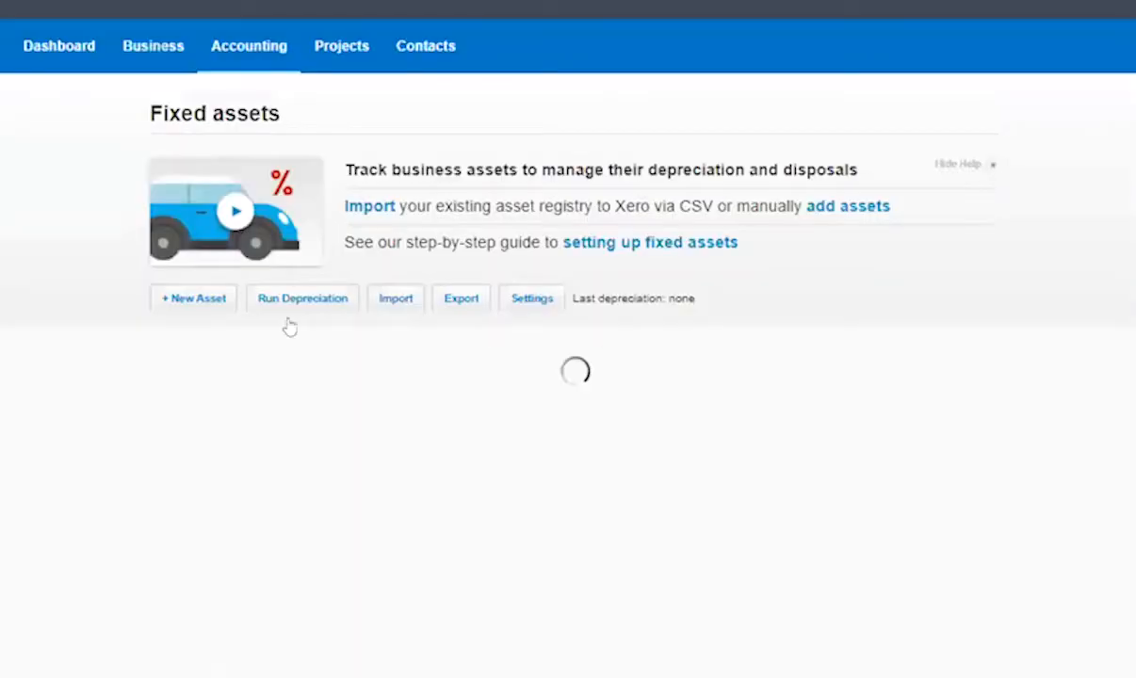
{"action": "left_click", "coordinate": [285, 348]}
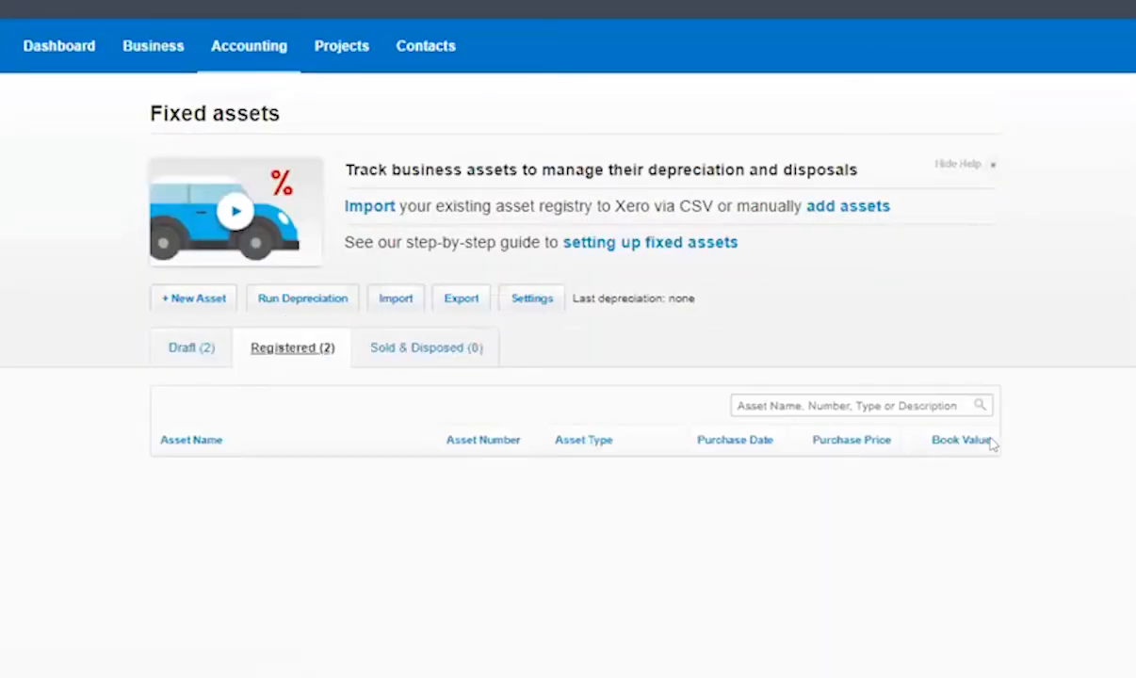
{"action": "left_click", "coordinate": [469, 475]}
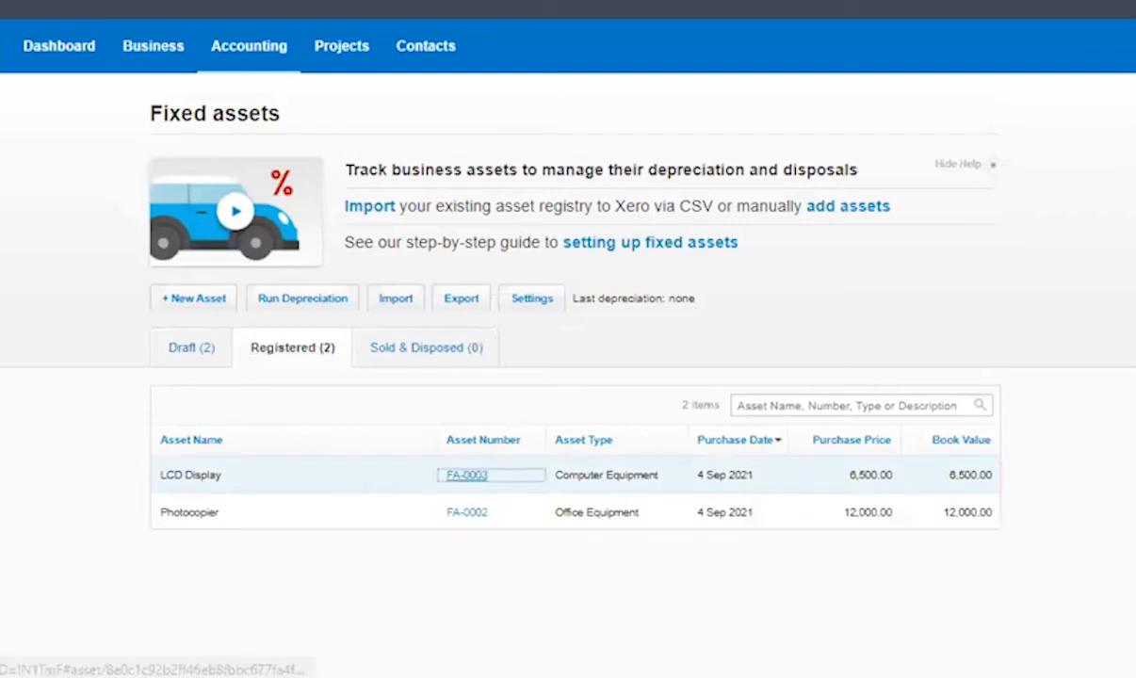
Create a new bill from SM Appliance with due date 4 Sep 2021 and reference 12345
{"action": "left_click", "coordinate": [1069, 47]}
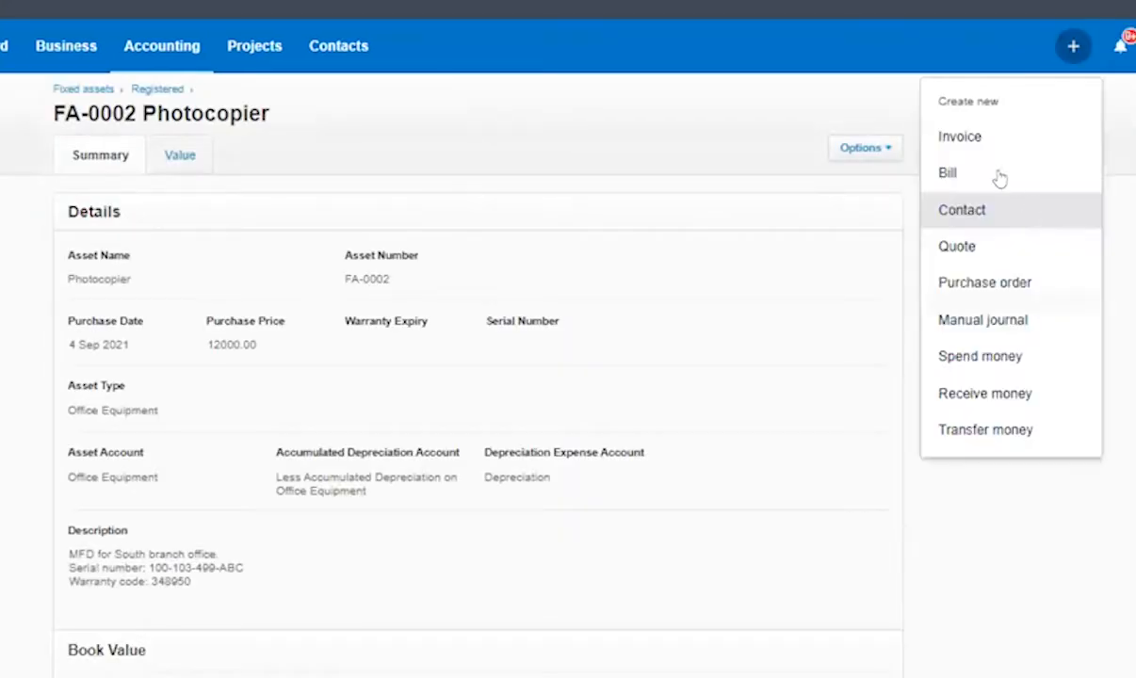
{"action": "left_click", "coordinate": [1008, 175]}
{"action": "type", "text": "S"}
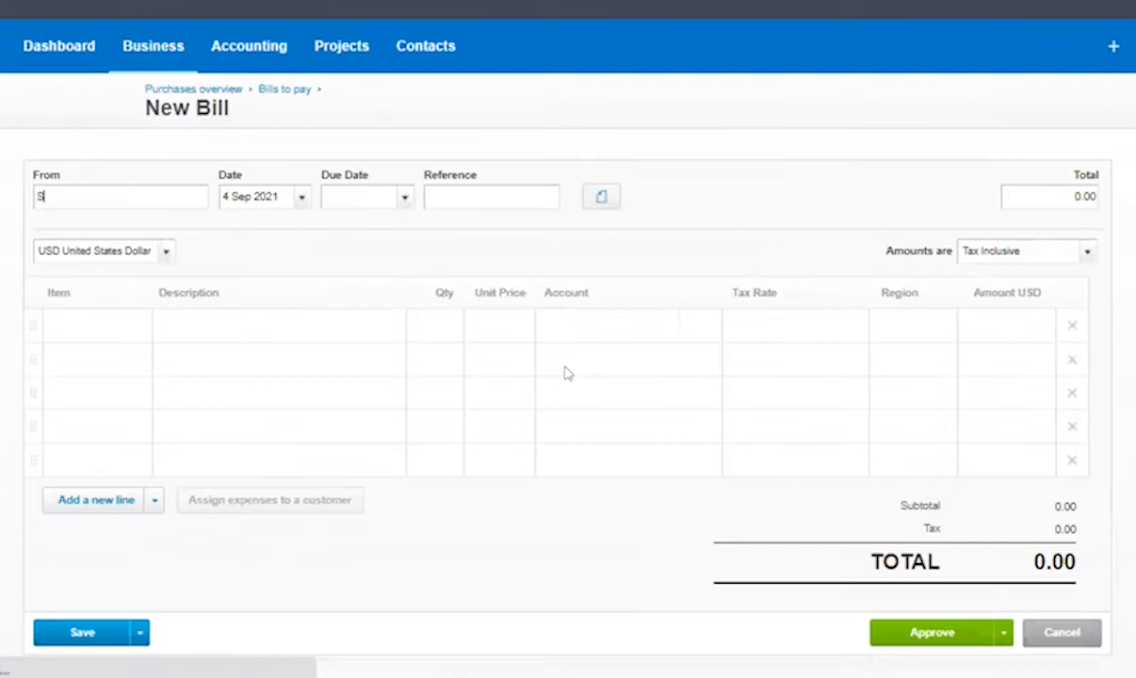
{"action": "type", "text": "M Appliance"}
{"action": "key", "text": "Tab"}
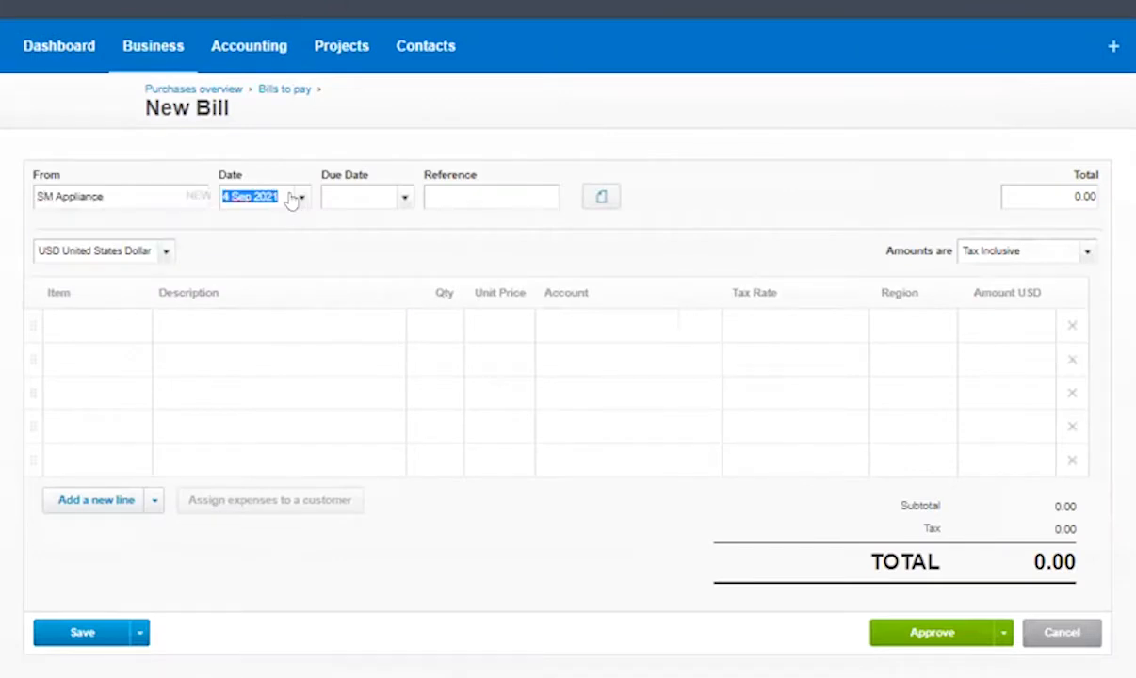
{"action": "key", "text": "Tab"}
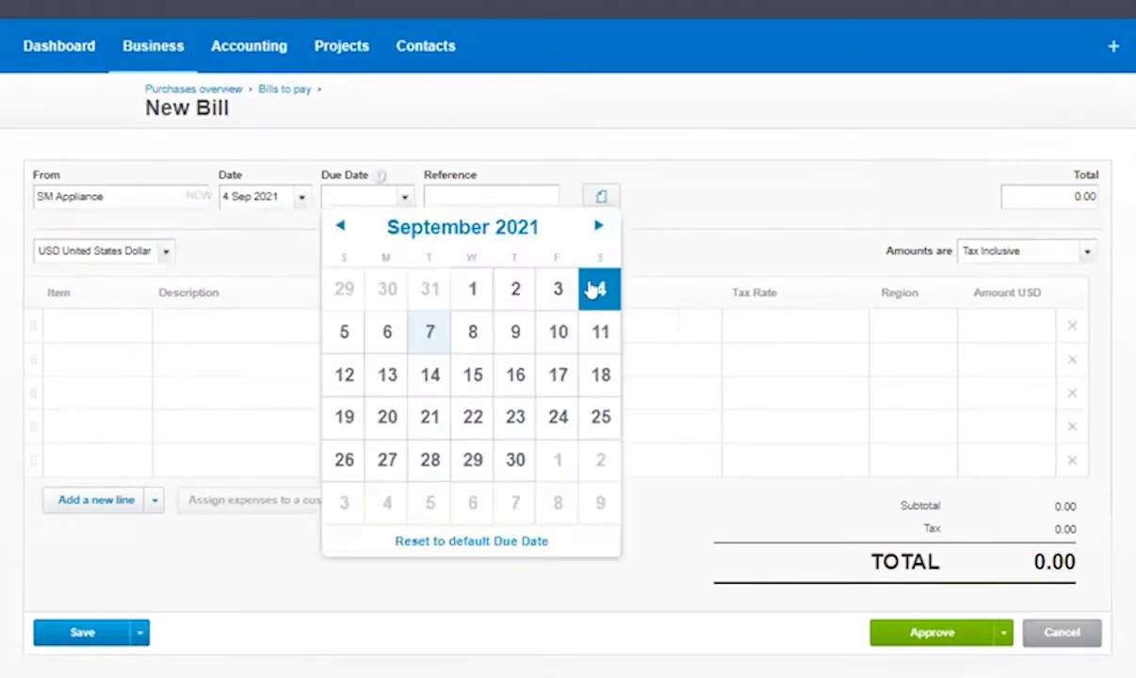
{"action": "left_click", "coordinate": [598, 286]}
{"action": "left_click", "coordinate": [490, 196]}
{"action": "type", "text": "12345"}
Enter a bill line for Microwave with quantity 1 and unit price 50
{"action": "left_click", "coordinate": [309, 325]}
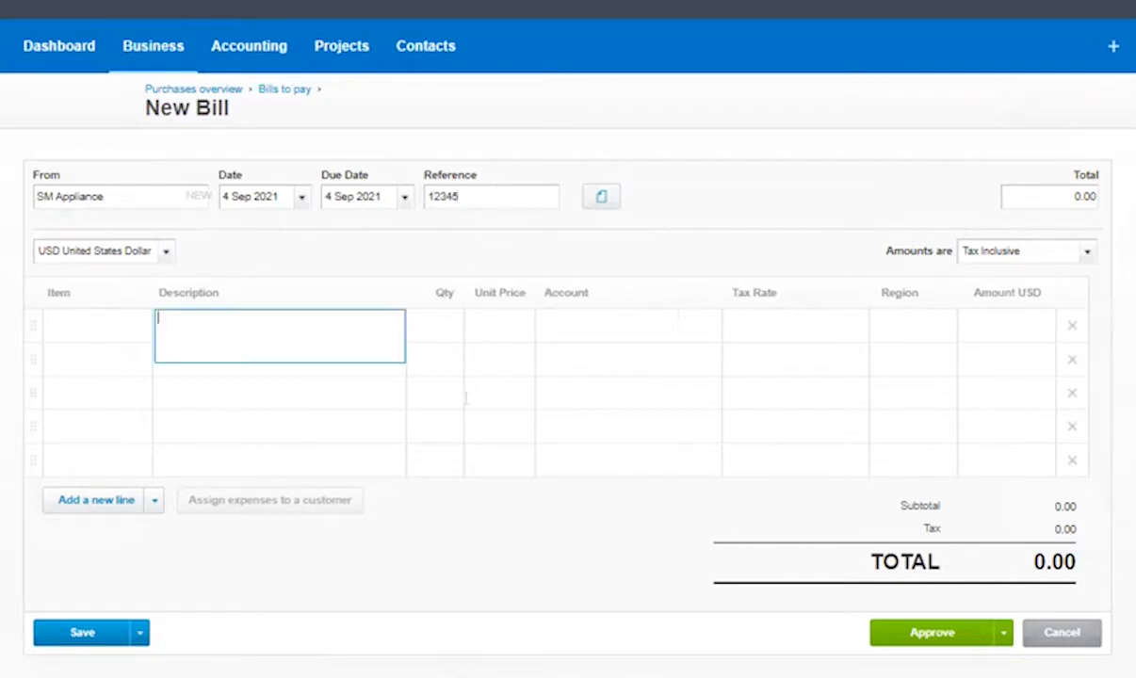
{"action": "type", "text": "Microwave"}
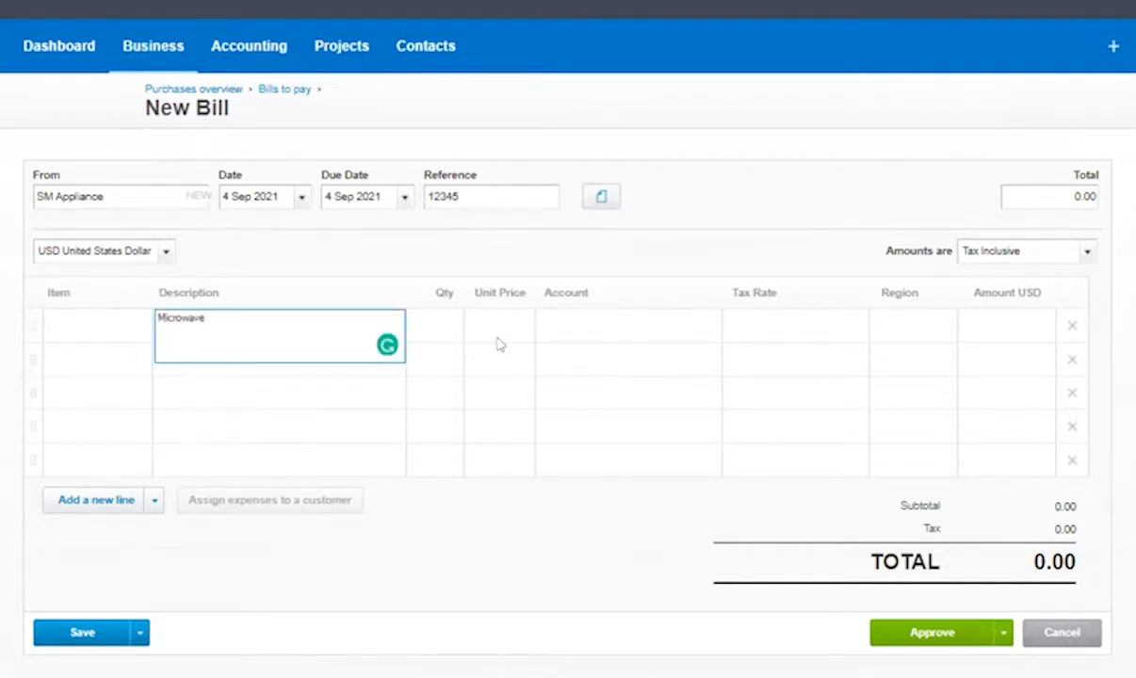
{"action": "key", "text": "Tab"}
{"action": "key", "text": "Tab"}
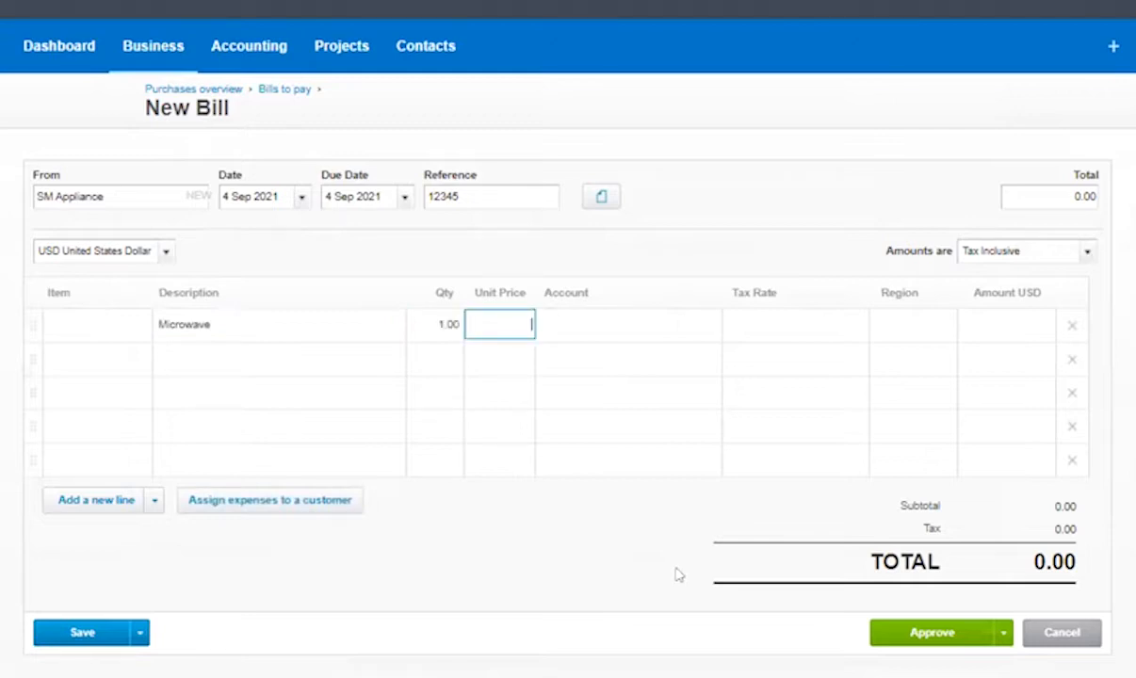
{"action": "type", "text": "2500"}
{"action": "double_click", "coordinate": [510, 324]}
{"action": "type", "text": "50"}
Assign the microwave line to account 710 - Office Equipment with the tax rate Exempt Sales (0%)
{"action": "left_click", "coordinate": [629, 330]}
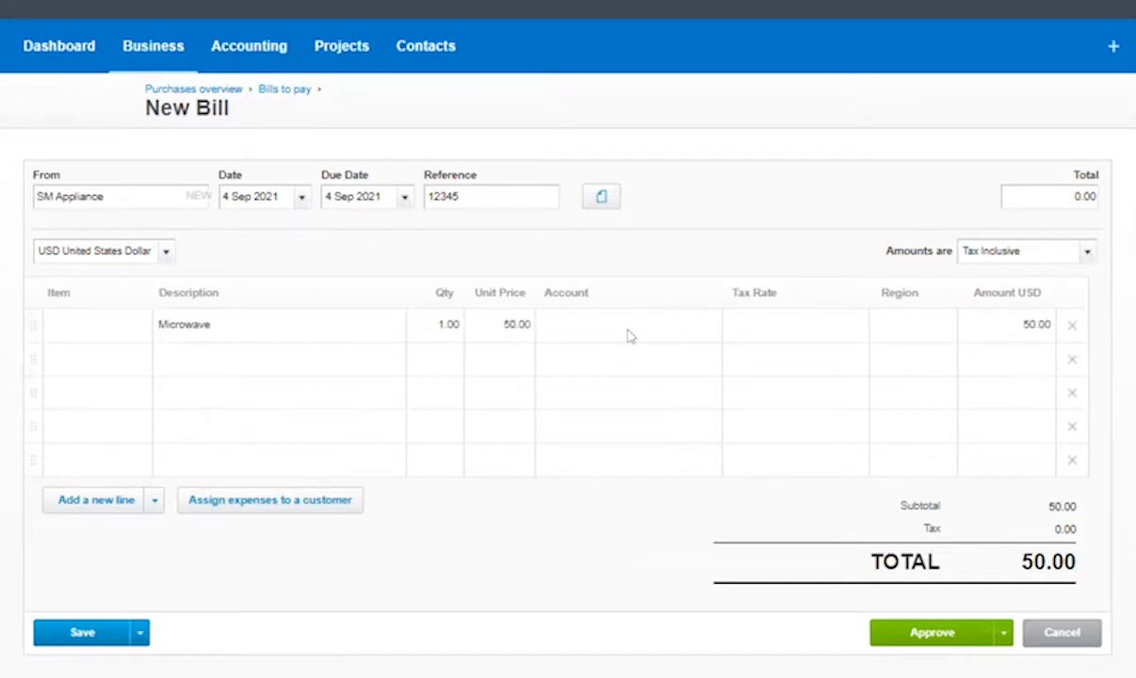
{"action": "type", "text": "off"}
{"action": "left_click", "coordinate": [660, 386]}
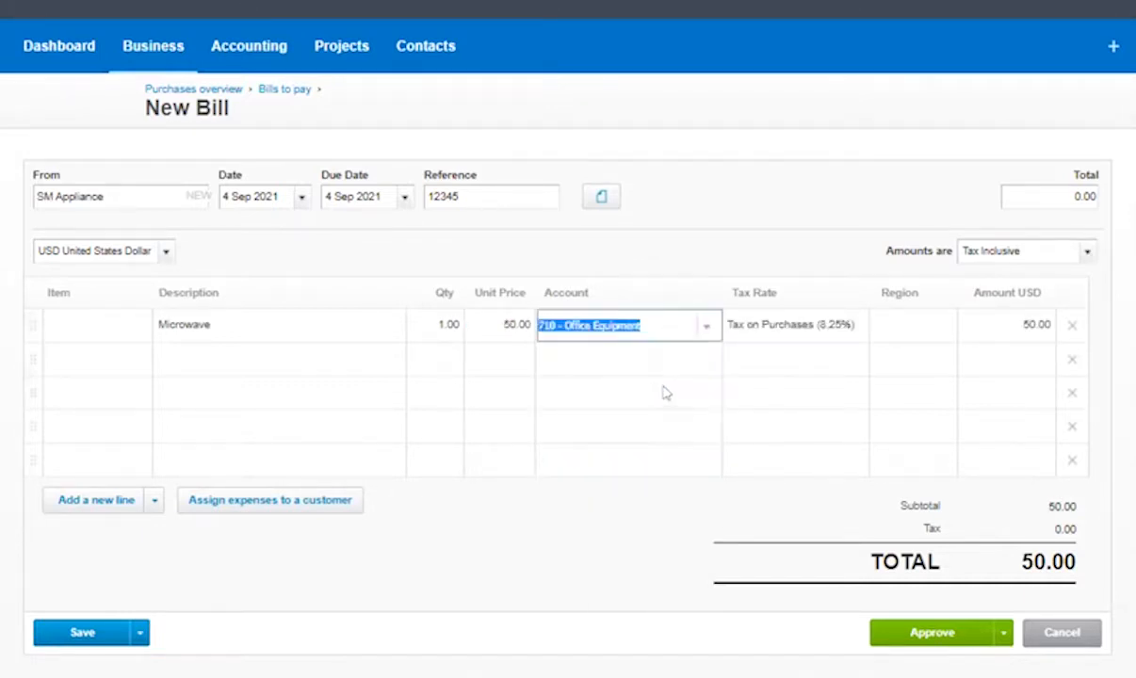
{"action": "left_click", "coordinate": [782, 324]}
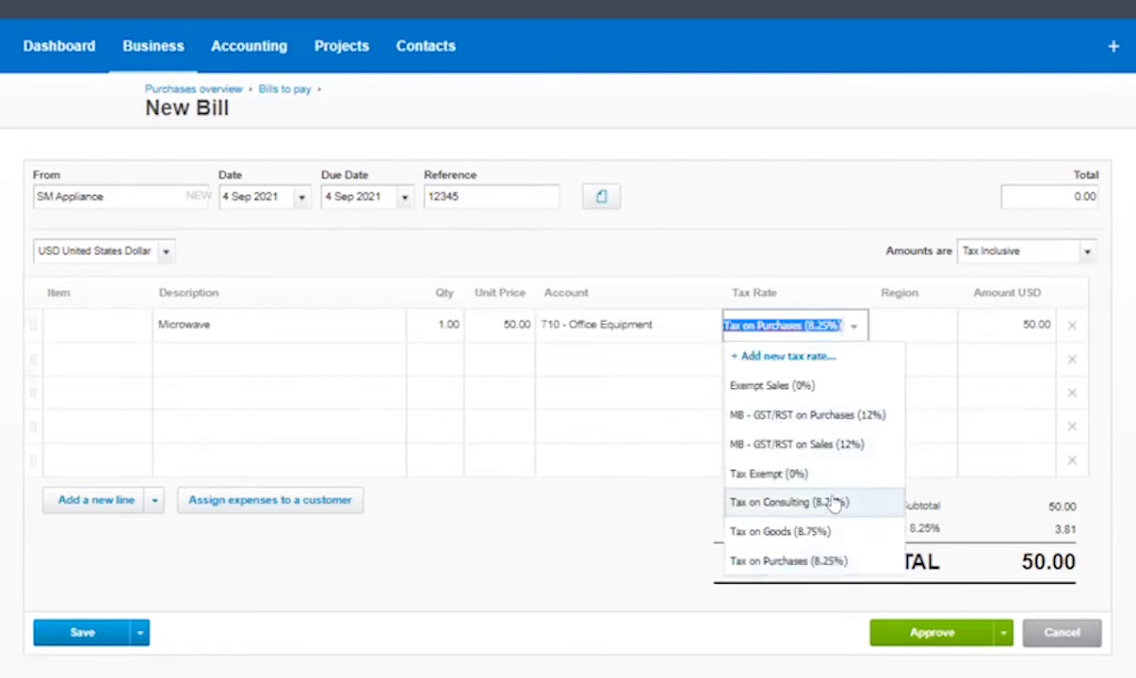
{"action": "left_click", "coordinate": [801, 385]}
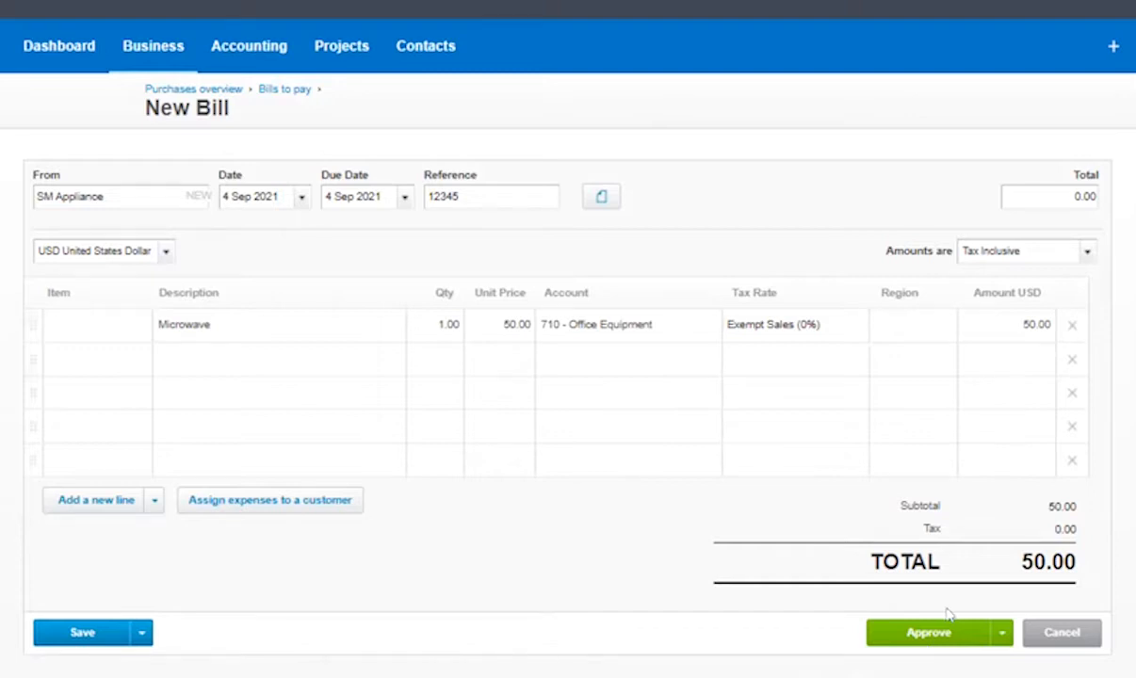
Approve the SM Appliance bill and look over the approved bill with its payment and history sections
{"action": "left_click", "coordinate": [878, 630]}
{"action": "scroll", "coordinate": [657, 444], "scroll_direction": "down", "scroll_amount": 3}
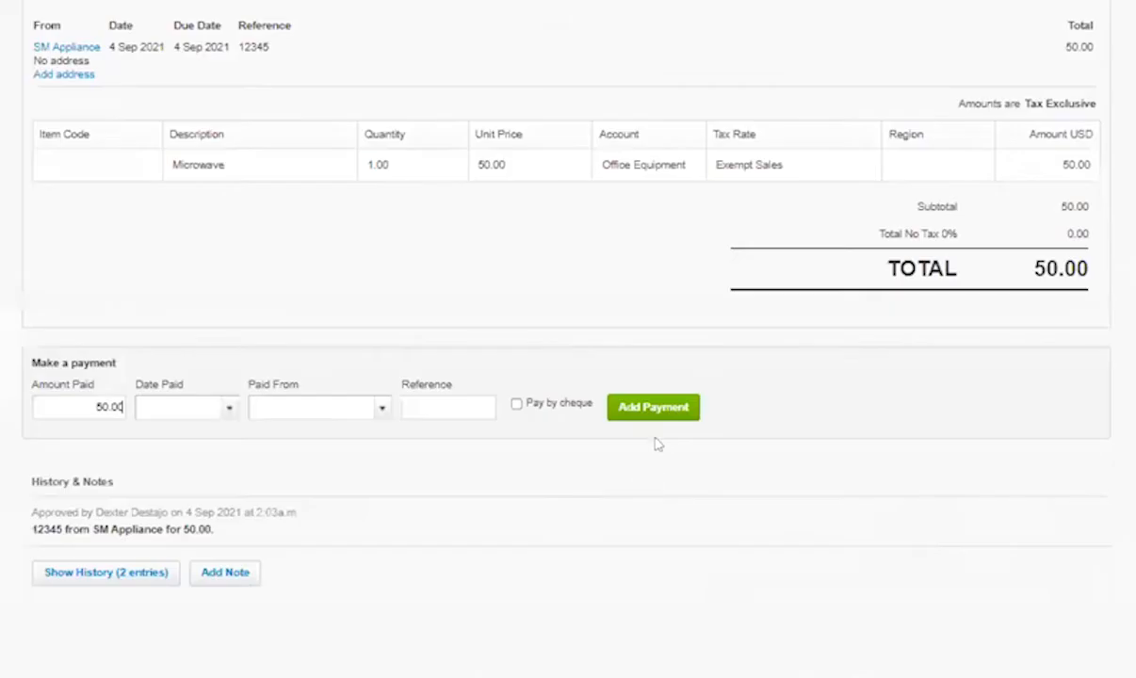
{"action": "scroll", "coordinate": [709, 306], "scroll_direction": "up", "scroll_amount": 3}
Return to the fixed assets register, open draft asset FA-0005 for the microwave, and examine its details and book value fields
{"action": "left_click", "coordinate": [236, 64]}
{"action": "scroll", "coordinate": [281, 337], "scroll_direction": "down", "scroll_amount": 3}
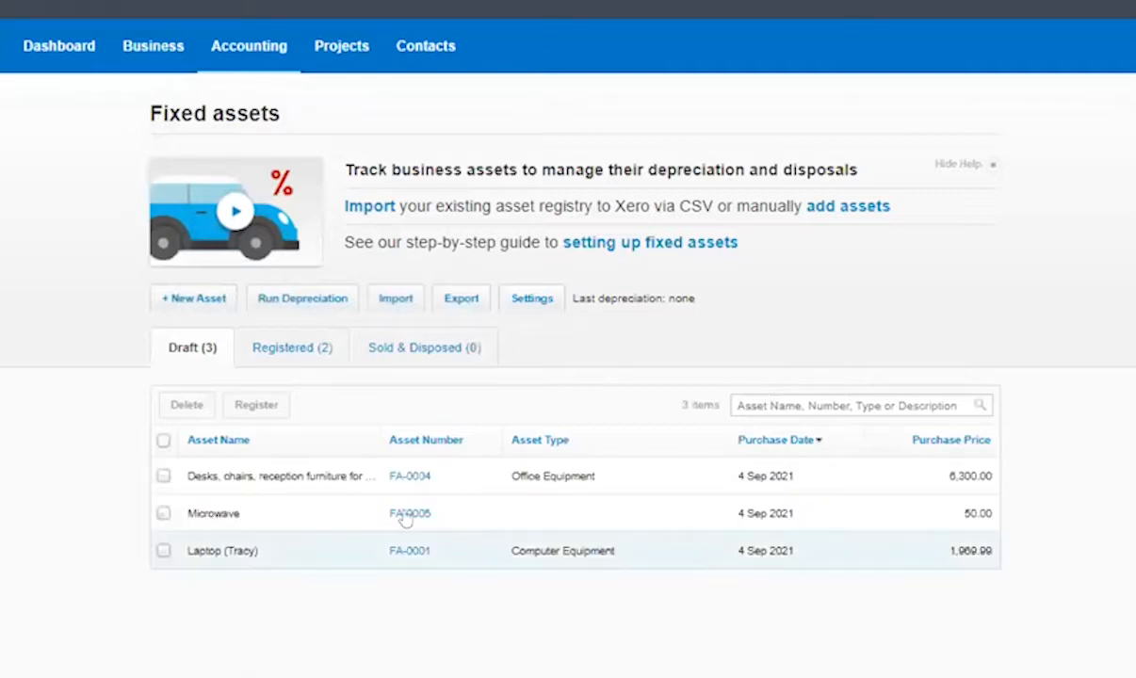
{"action": "left_click", "coordinate": [408, 514]}
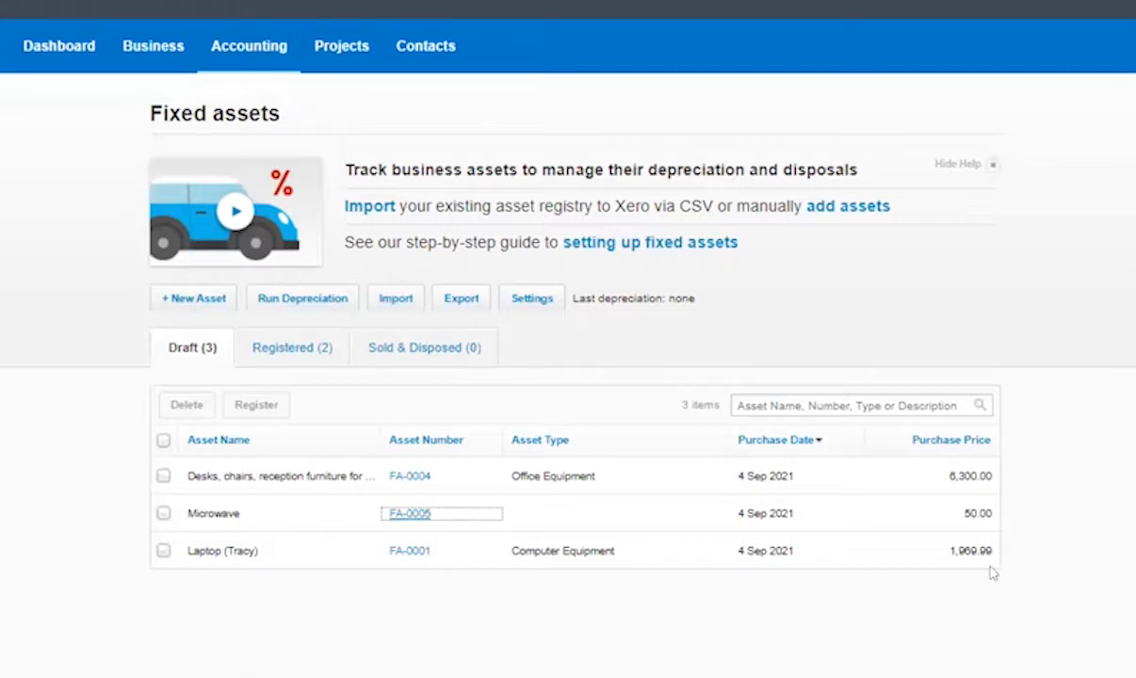
{"action": "left_click", "coordinate": [408, 514]}
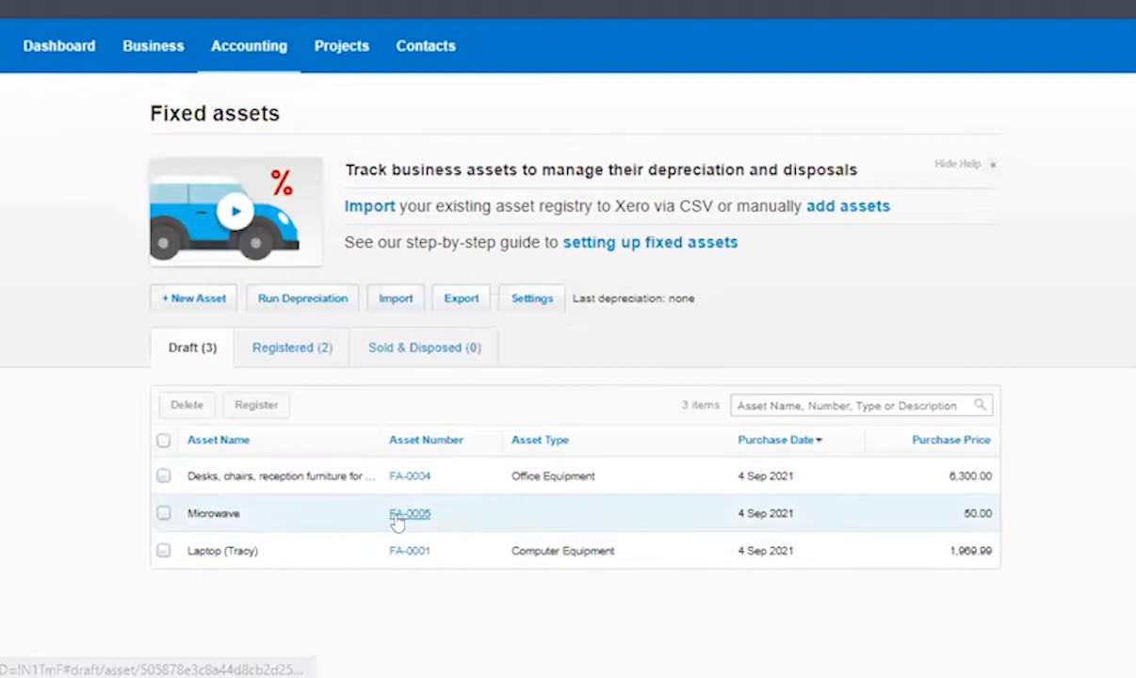
{"action": "left_click", "coordinate": [399, 517]}
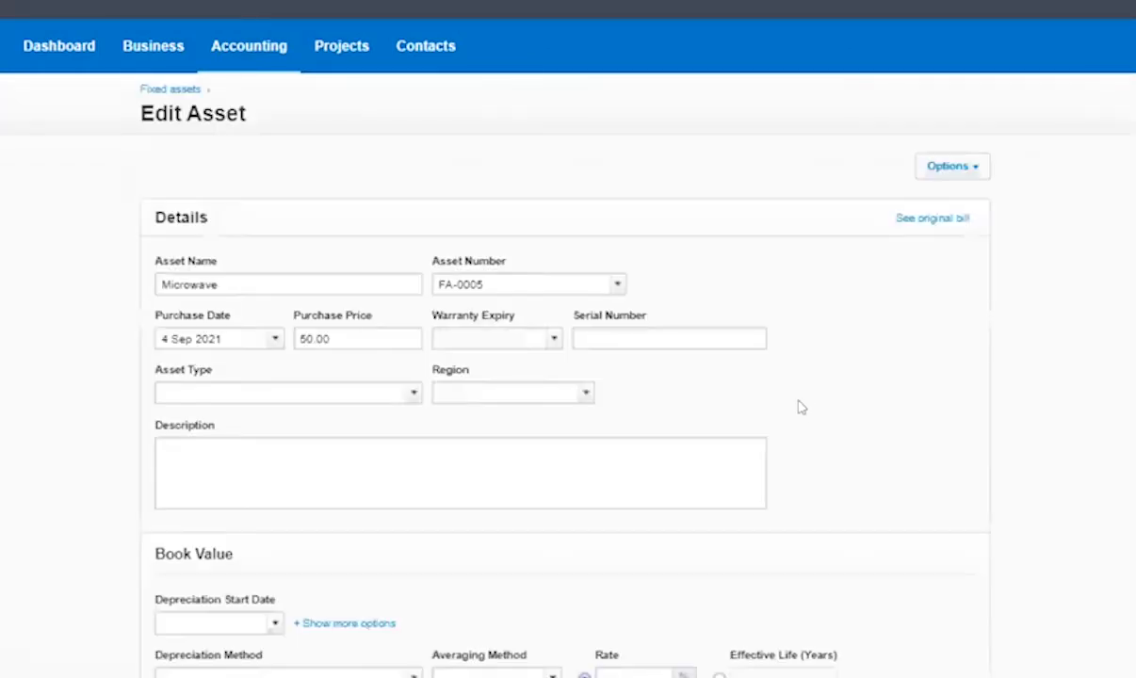
{"action": "scroll", "coordinate": [961, 407], "scroll_direction": "down", "scroll_amount": 2}
{"action": "scroll", "coordinate": [986, 416], "scroll_direction": "down", "scroll_amount": 2}
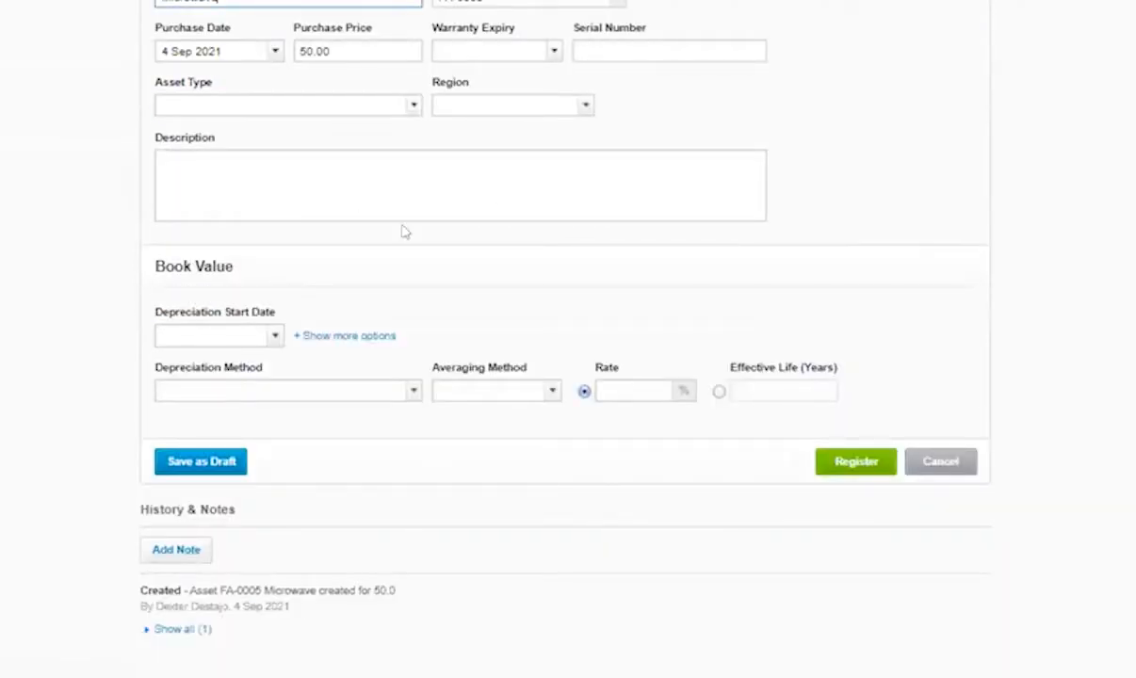
{"action": "scroll", "coordinate": [667, 319], "scroll_direction": "up", "scroll_amount": 2}
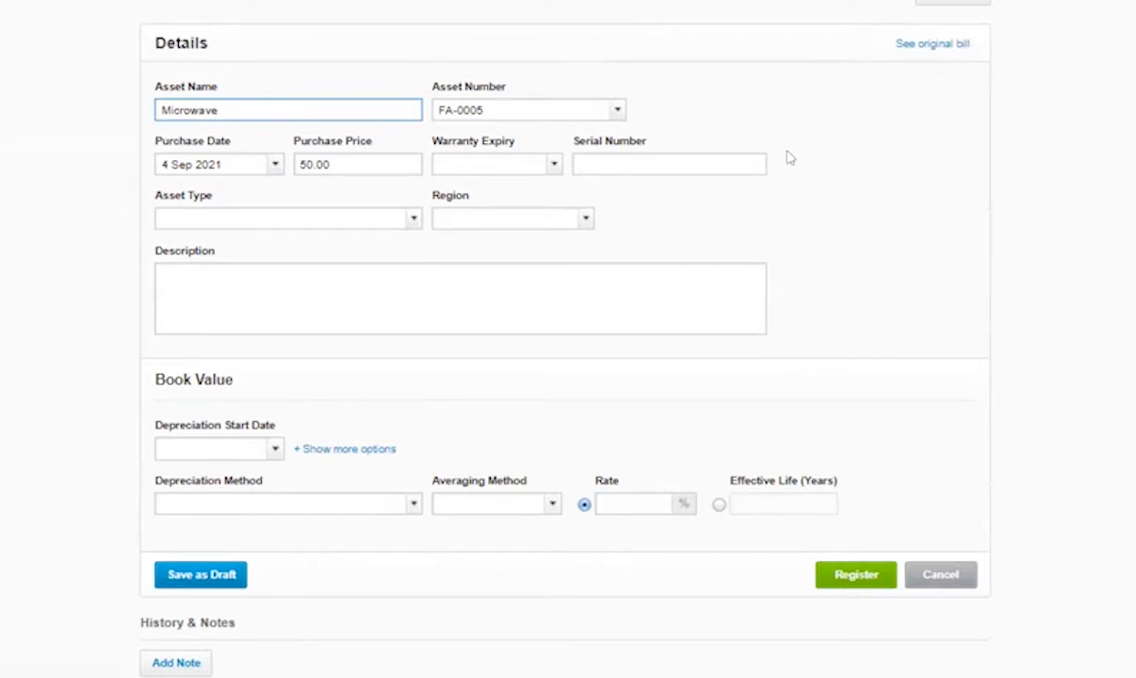
Open the microwave asset's original bill in a separate browser tab
{"action": "right_click", "coordinate": [935, 49]}
{"action": "left_click", "coordinate": [1036, 61]}
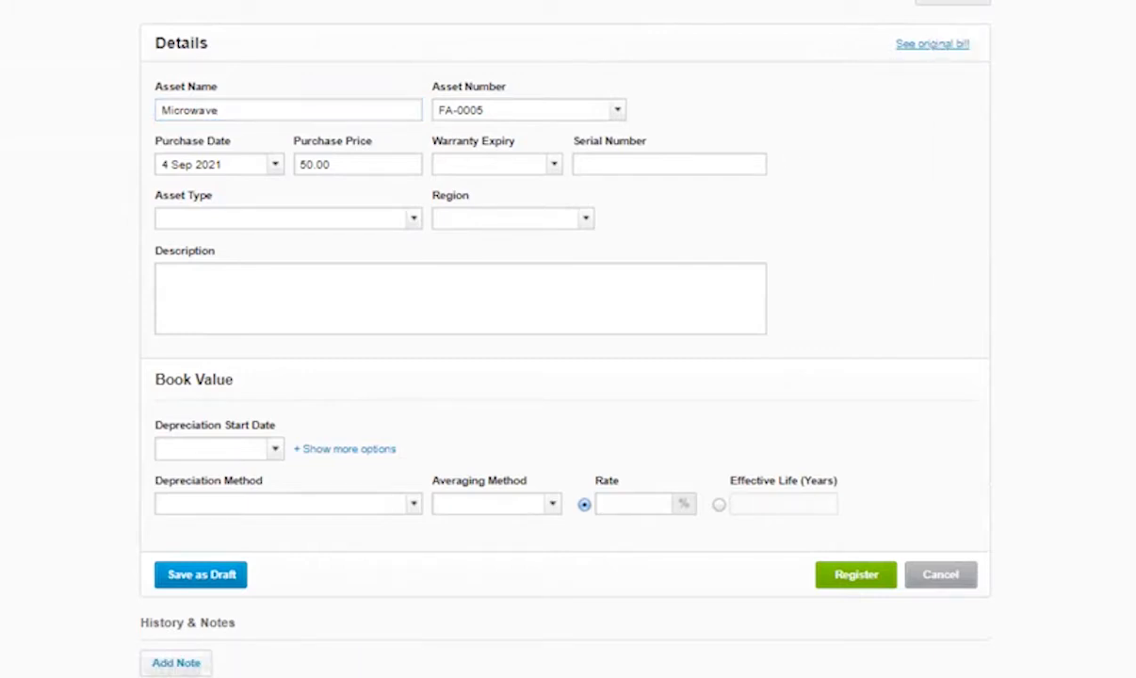
{"action": "left_click", "coordinate": [630, 2]}
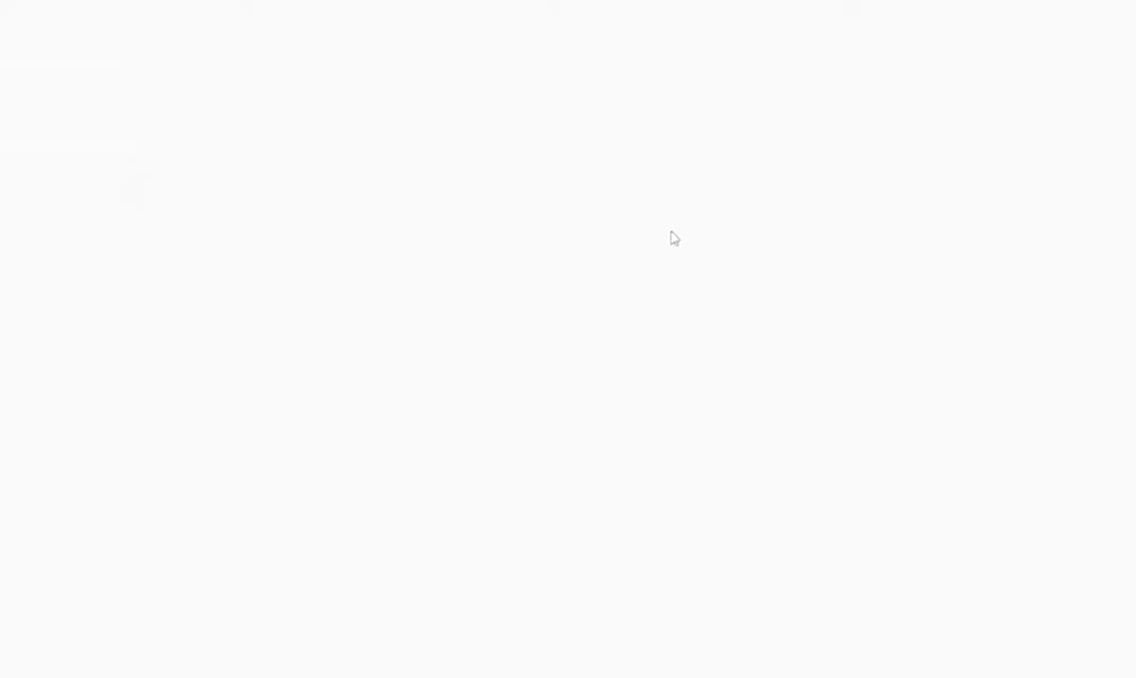
Run the Account Transactions report for 710 - Office Equipment from 1 Sep 2021 to 30 Sep 2021 and review its entries
{"action": "left_click", "coordinate": [249, 42]}
{"action": "scroll", "coordinate": [323, 362], "scroll_direction": "down", "scroll_amount": 3}
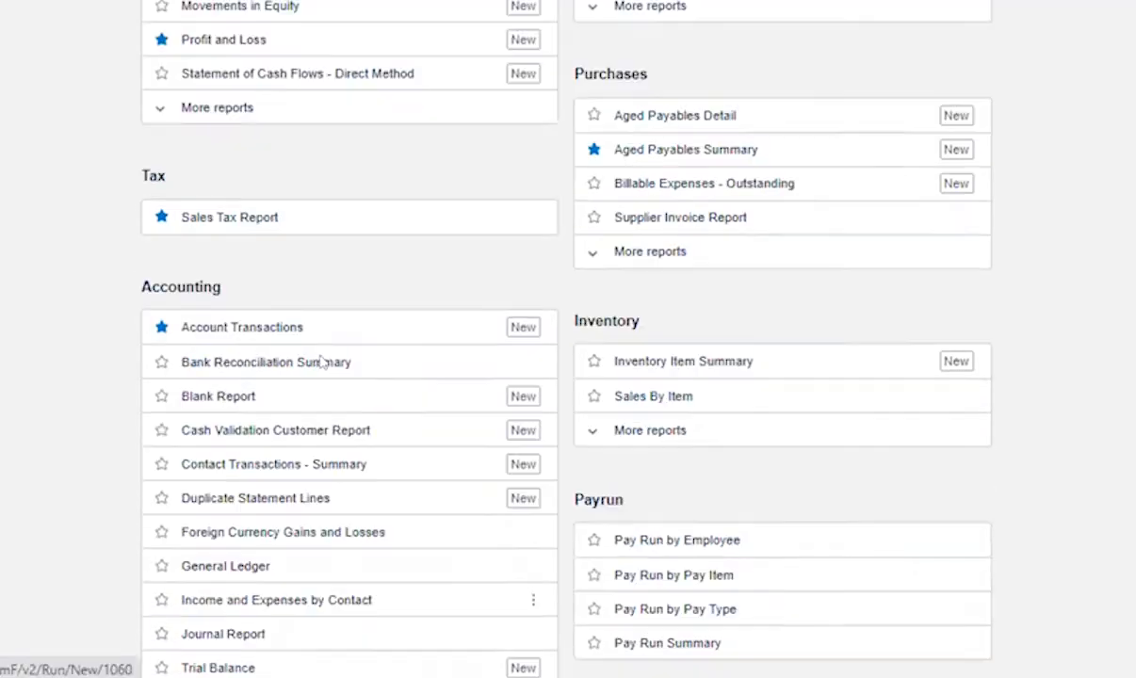
{"action": "scroll", "coordinate": [324, 362], "scroll_direction": "down", "scroll_amount": 2}
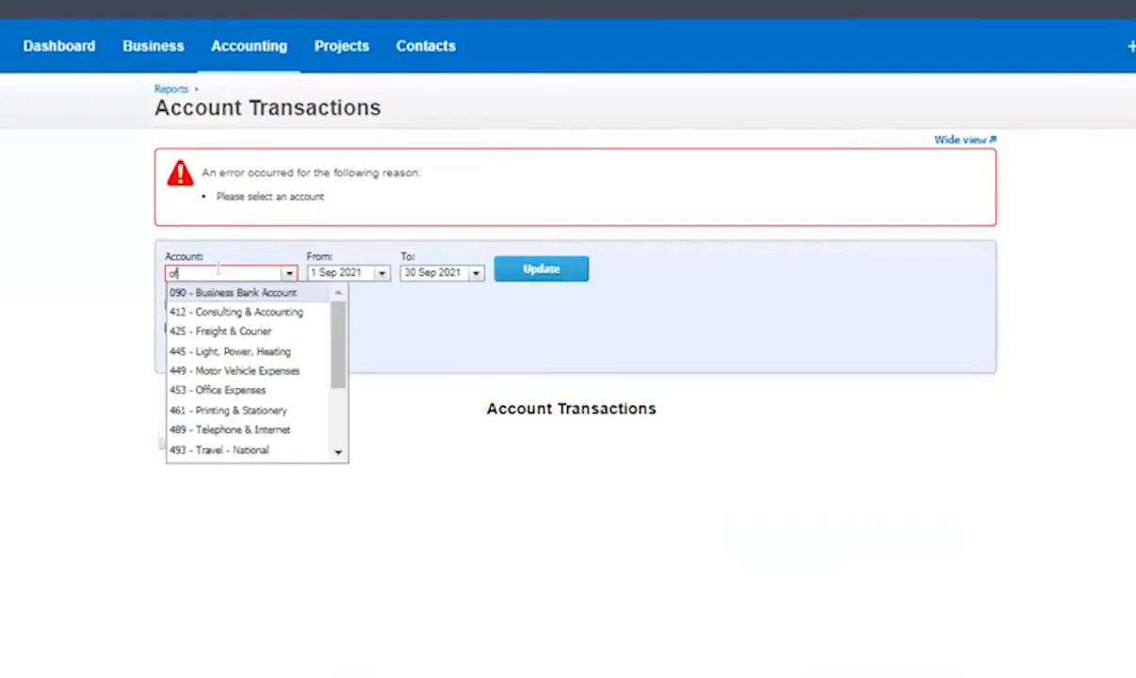
{"action": "type", "text": "off"}
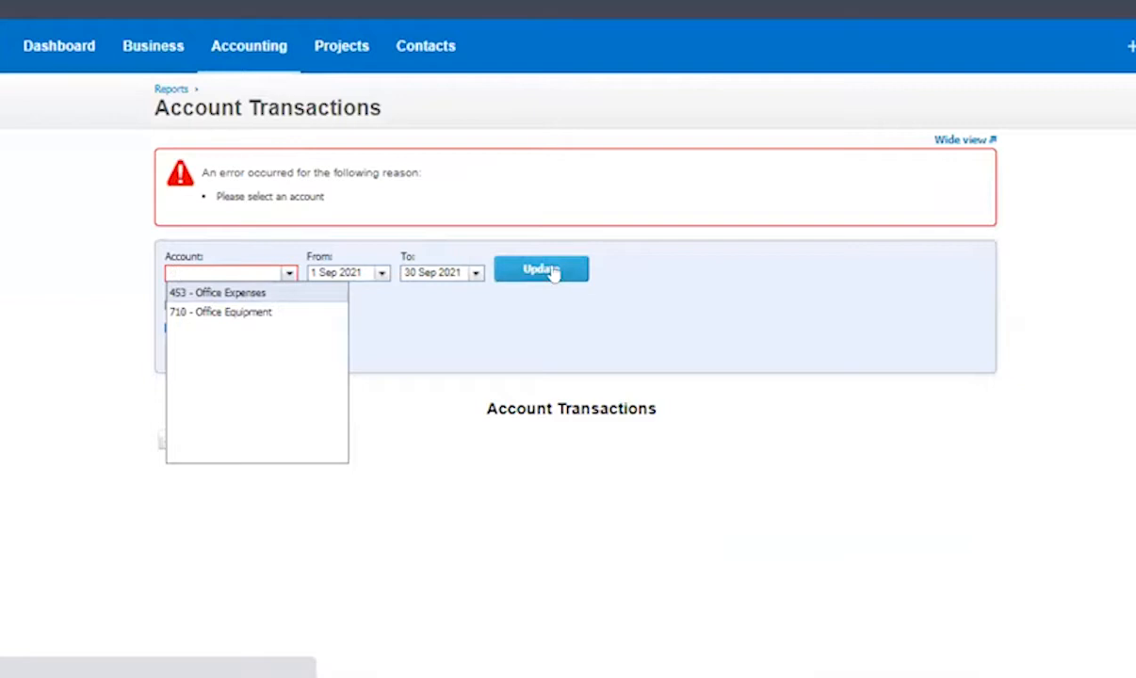
{"action": "key", "text": "Return"}
{"action": "left_click", "coordinate": [539, 271]}
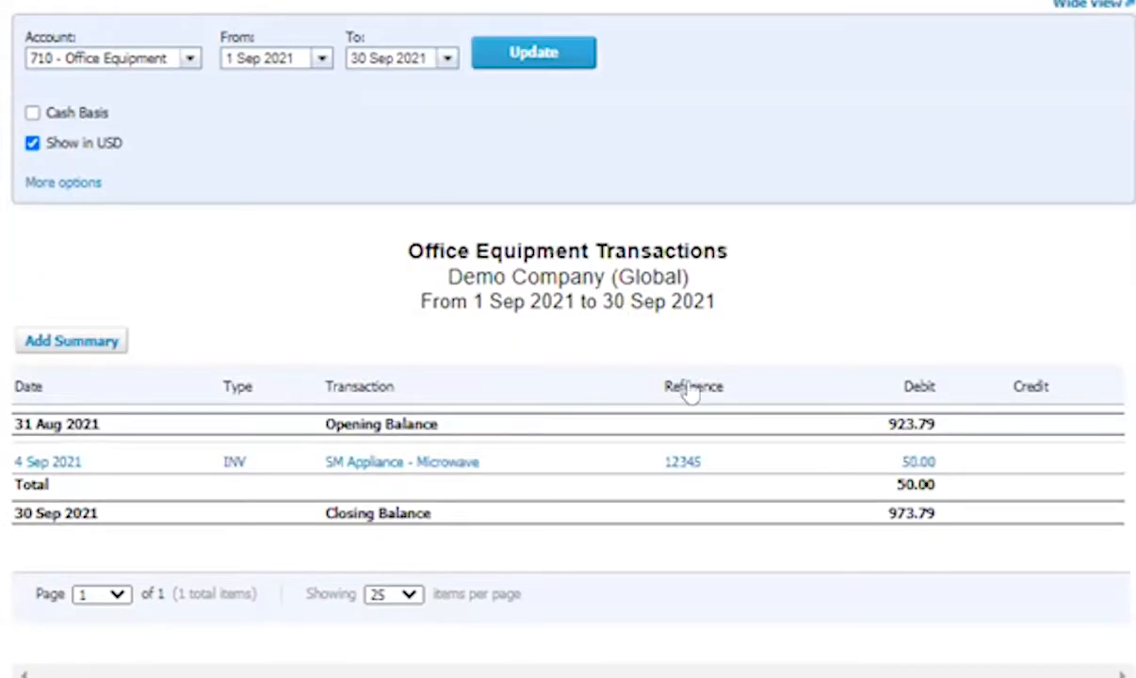
{"action": "scroll", "coordinate": [940, 384], "scroll_direction": "down", "scroll_amount": 1}
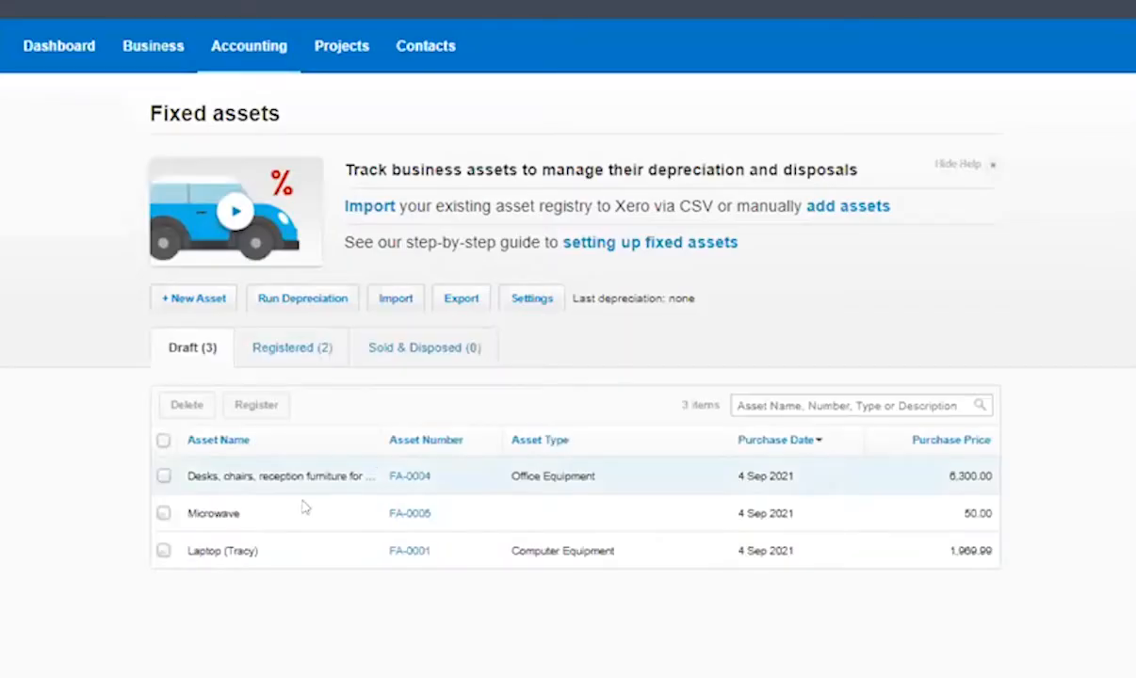
Open draft laptop asset FA-0001 from the fixed assets register and review its details and book value settings
{"action": "left_click", "coordinate": [410, 553]}
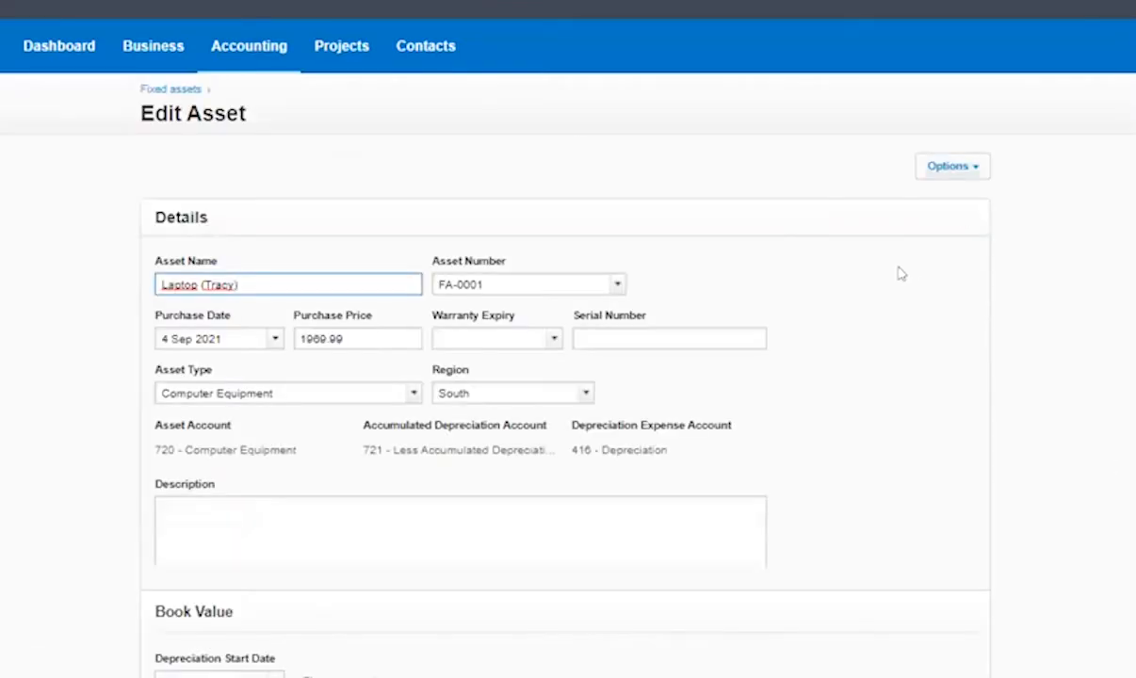
{"action": "scroll", "coordinate": [517, 535], "scroll_direction": "down", "scroll_amount": 4}
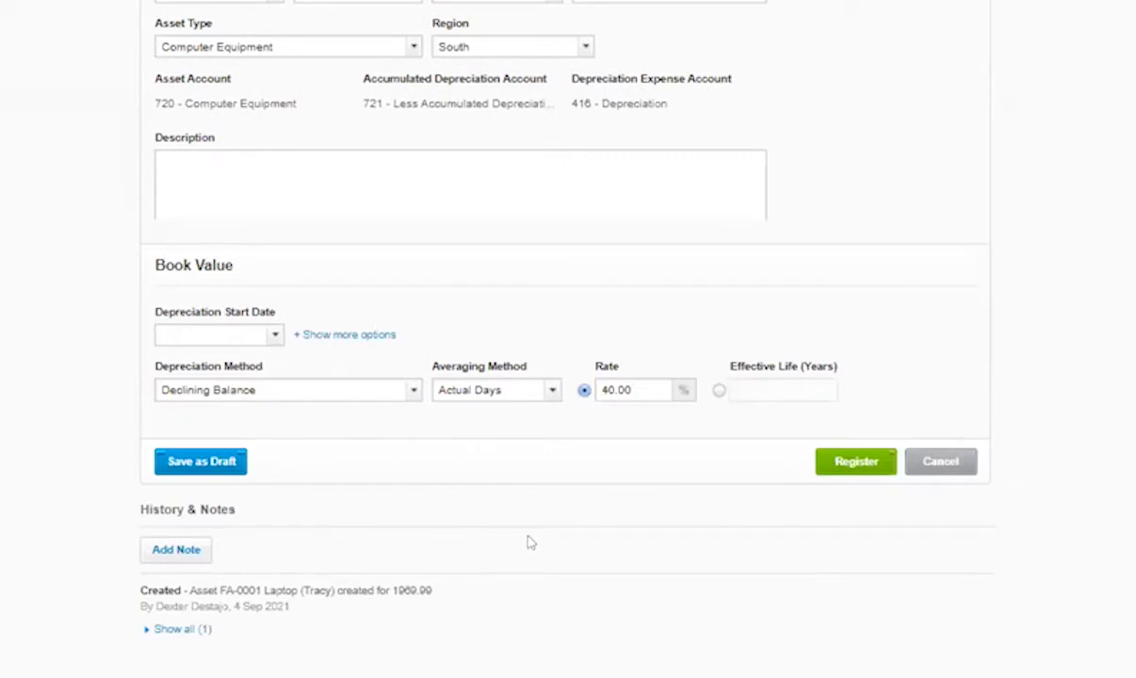
{"action": "scroll", "coordinate": [980, 307], "scroll_direction": "up", "scroll_amount": 1}
{"action": "scroll", "coordinate": [965, 316], "scroll_direction": "up", "scroll_amount": 1}
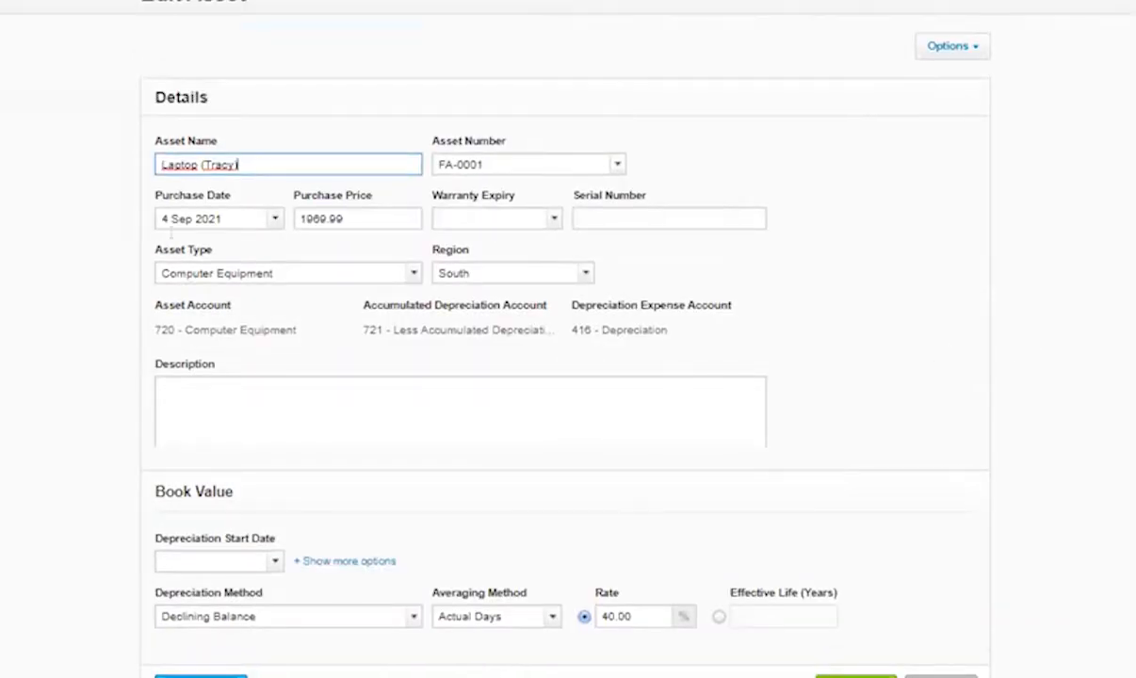
Check the laptop asset's type and purchase date against the account transactions report, updating the report
{"action": "left_click", "coordinate": [330, 273]}
{"action": "left_click_drag", "start_coordinate": [330, 273], "coordinate": [124, 267]}
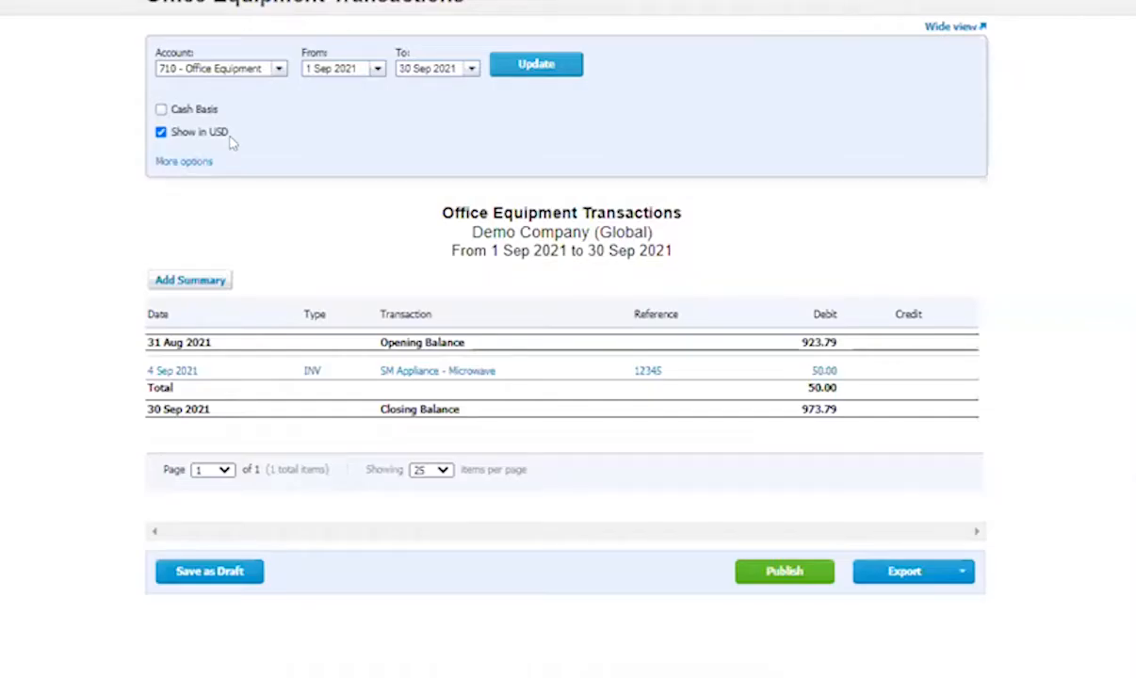
{"action": "left_click", "coordinate": [533, 64]}
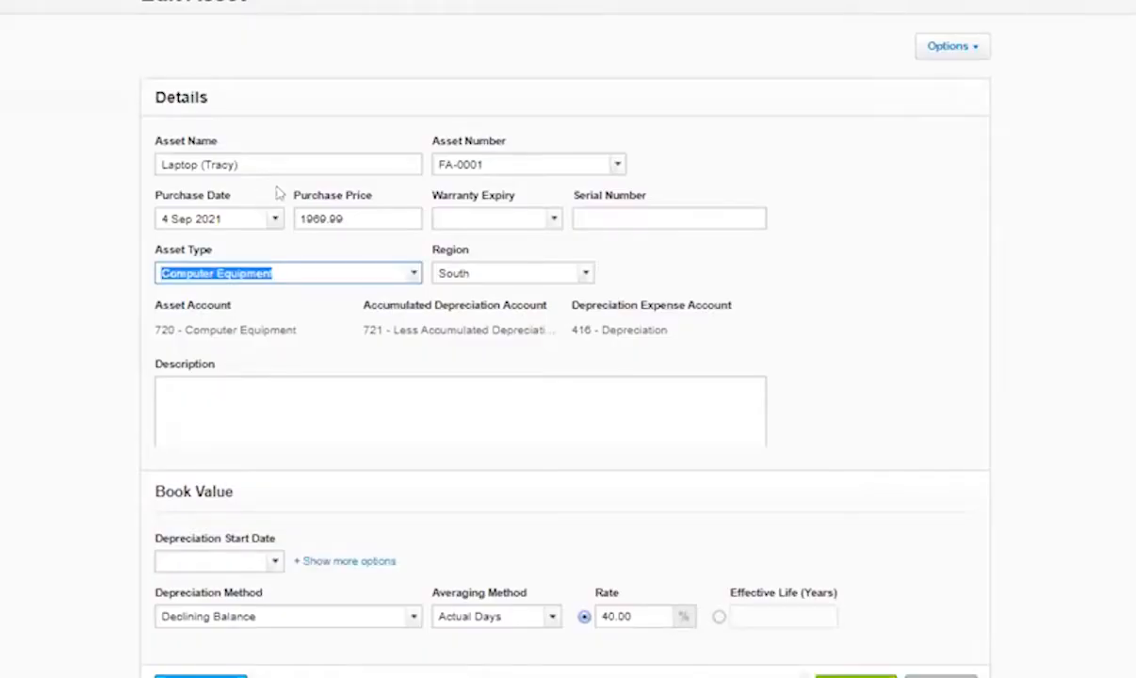
{"action": "left_click", "coordinate": [267, 217]}
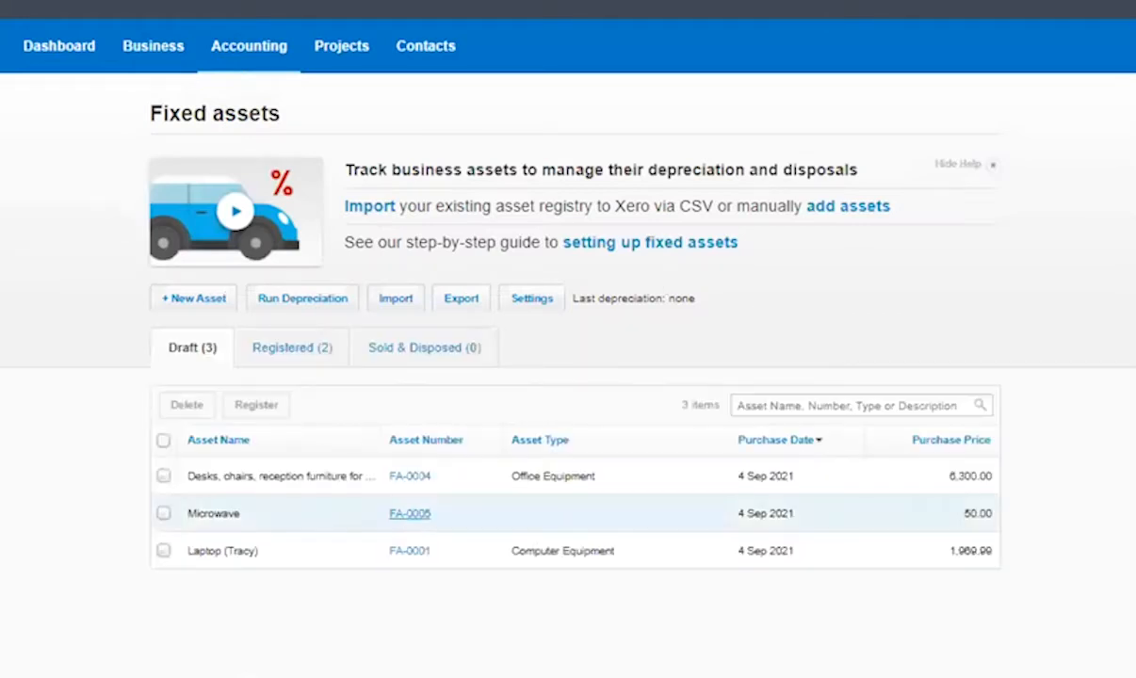
Reopen draft microwave asset FA-0005 and go through its purchase date, purchase price, warranty expiry and serial number fields
{"action": "left_click", "coordinate": [410, 513]}
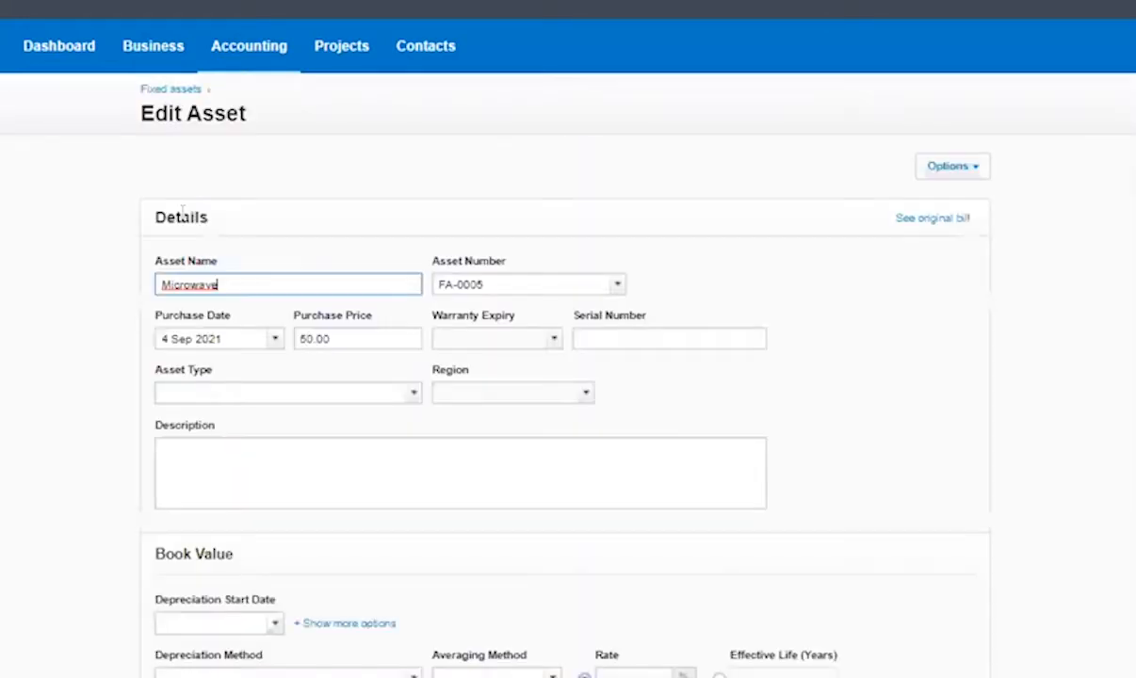
{"action": "scroll", "coordinate": [222, 226], "scroll_direction": "down", "scroll_amount": 1}
{"action": "left_click", "coordinate": [228, 222]}
{"action": "left_click", "coordinate": [389, 226]}
{"action": "key", "text": "Tab"}
{"action": "key", "text": "Tab"}
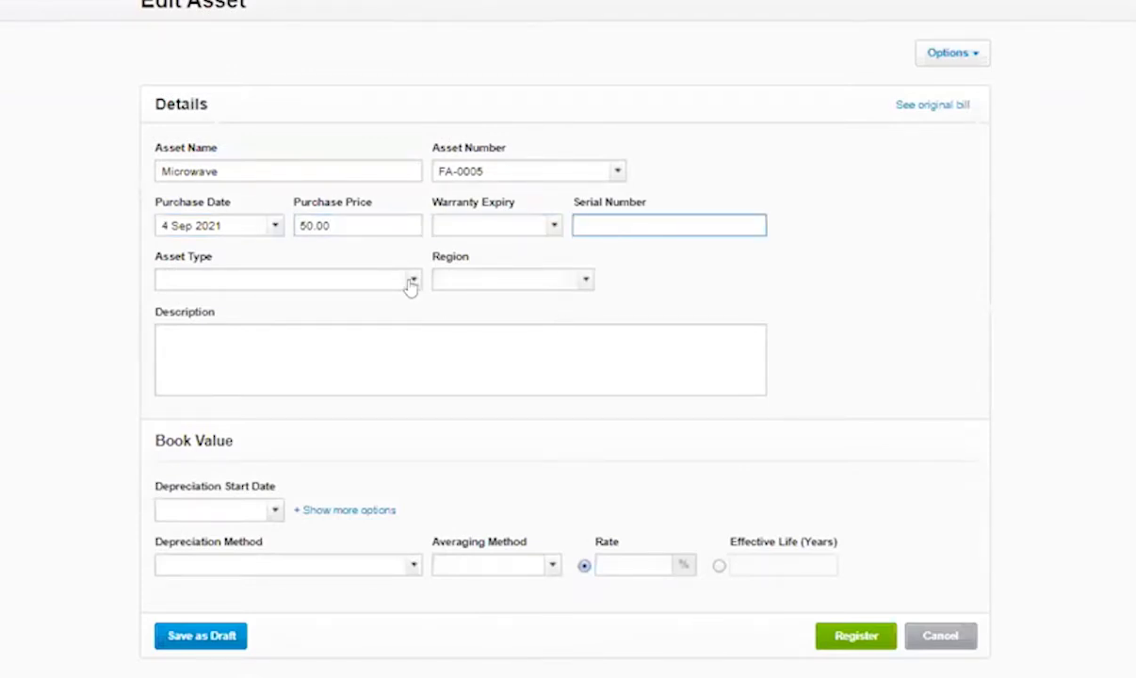
Create a Pantry Equipment asset type using accounts 710 - Office Equipment, 711 - Less Accumulated Depreciation on Office Equipment and 416 - Depreciation
{"action": "left_click", "coordinate": [412, 281]}
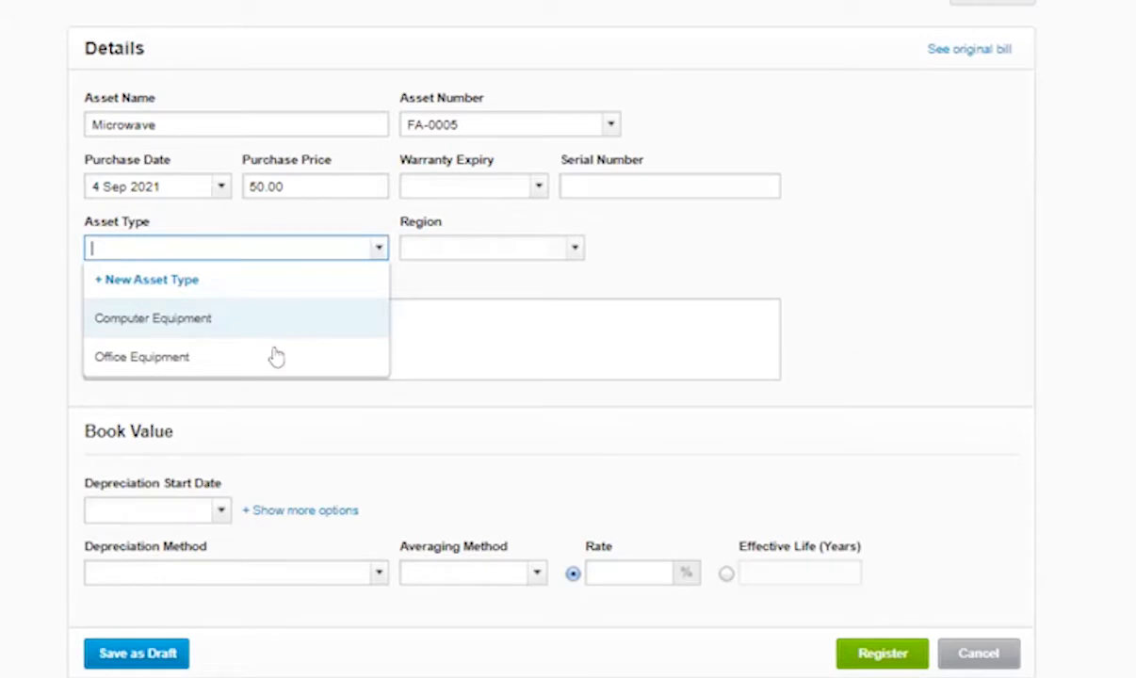
{"action": "left_click", "coordinate": [175, 280]}
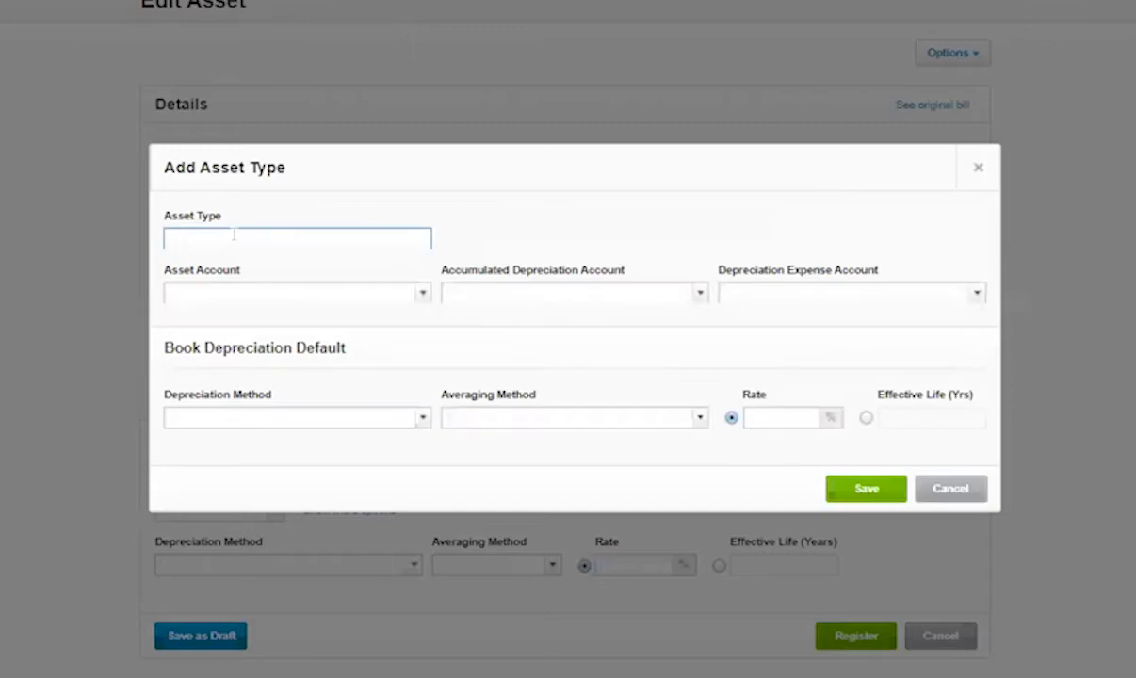
{"action": "type", "text": "Pantry Equipment"}
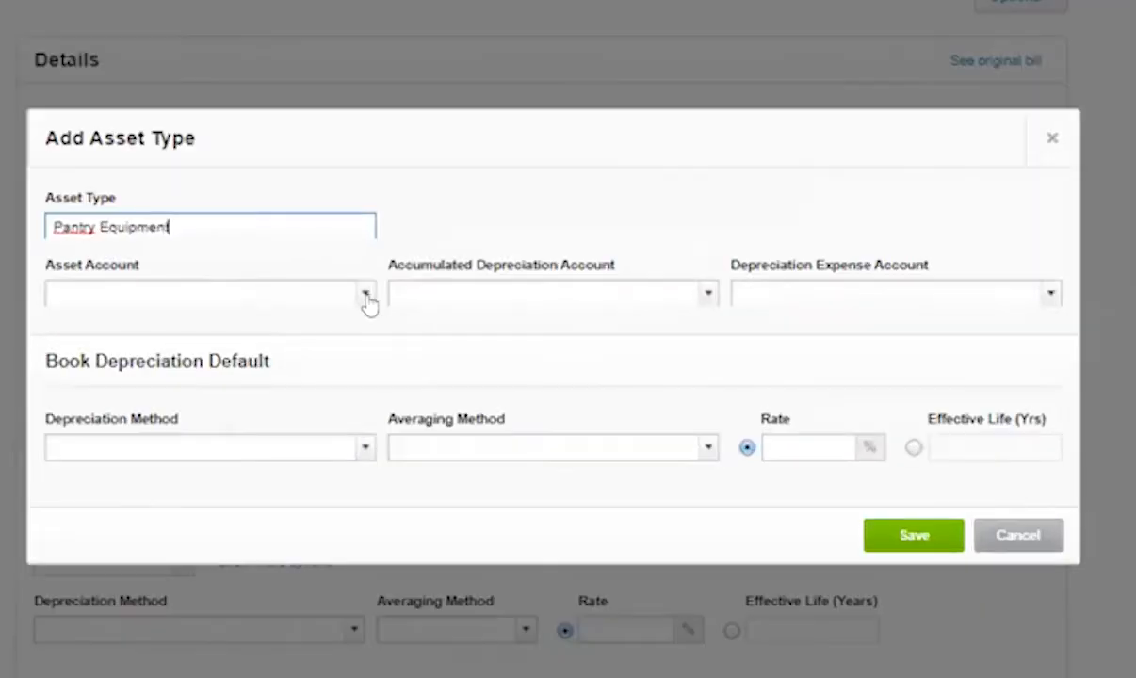
{"action": "left_click", "coordinate": [365, 295]}
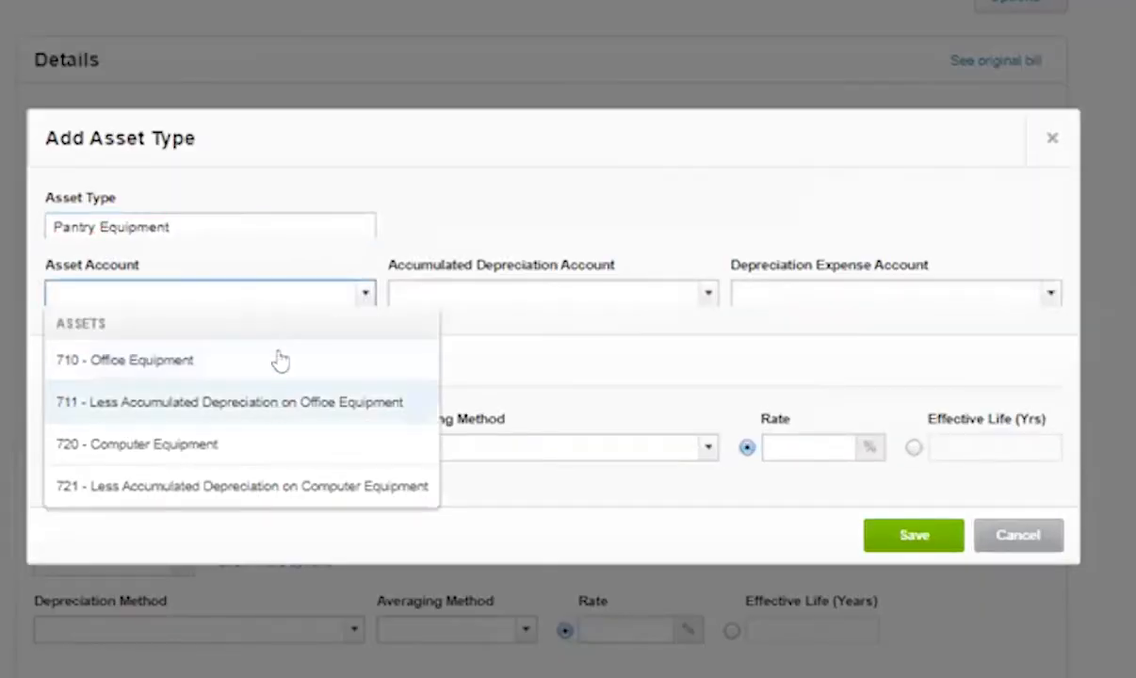
{"action": "left_click", "coordinate": [283, 359]}
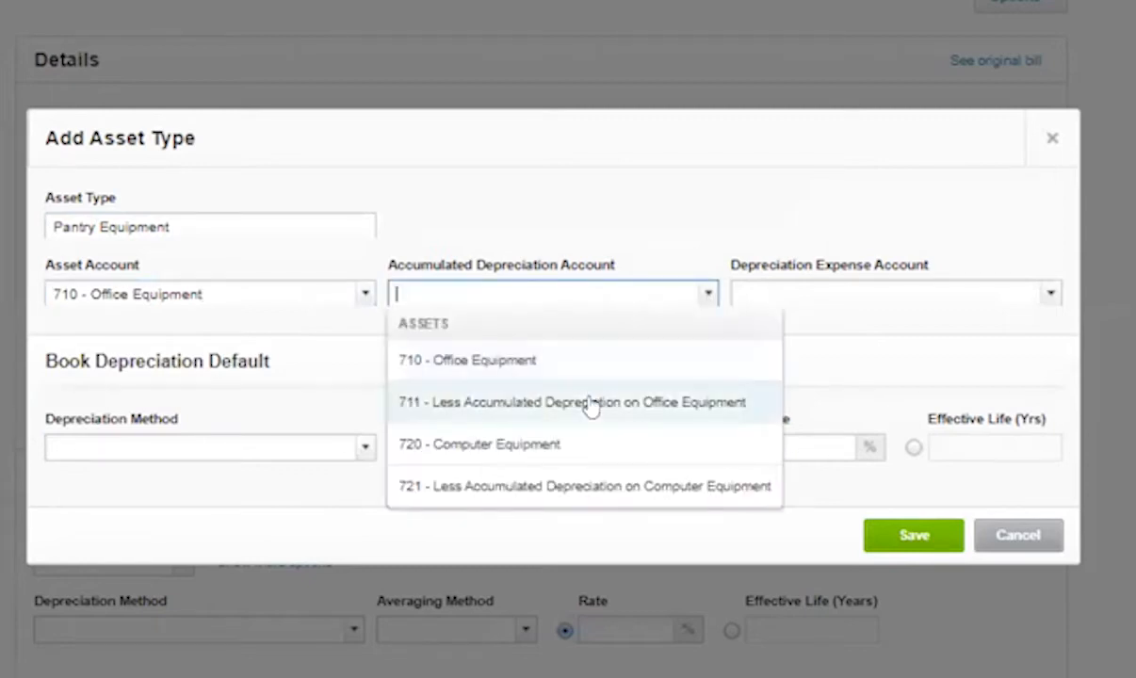
{"action": "left_click", "coordinate": [591, 405]}
{"action": "left_click", "coordinate": [1042, 292]}
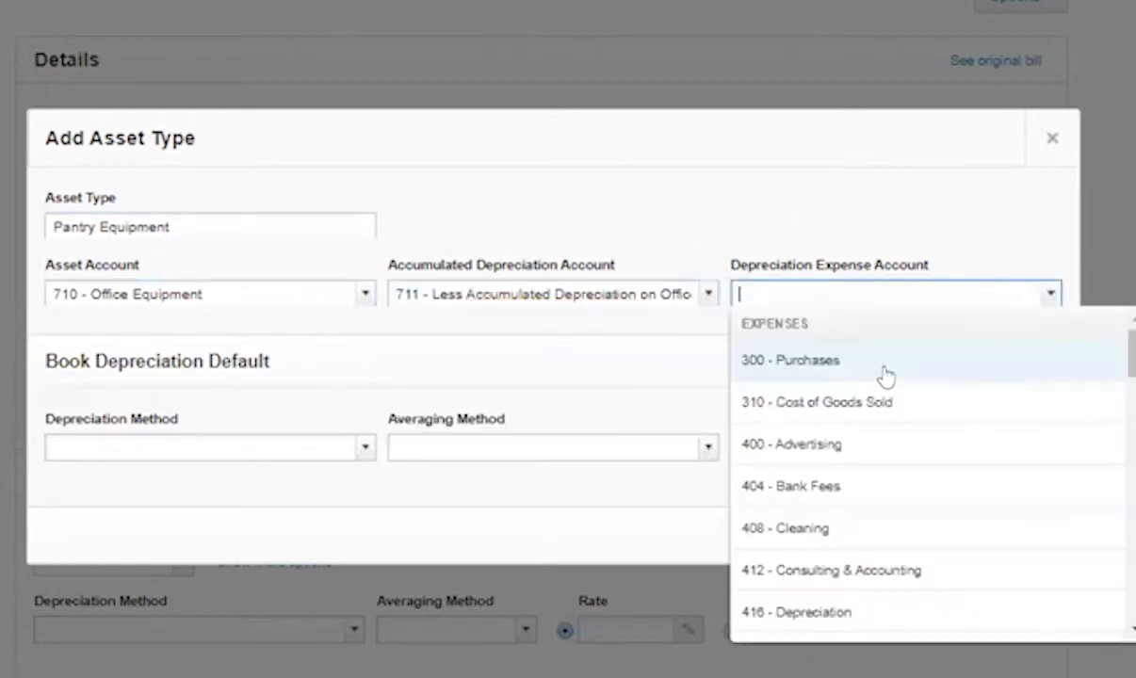
{"action": "type", "text": "dep"}
{"action": "left_click", "coordinate": [815, 345]}
Set the new asset type's depreciation defaults to Straight Line, Actual Days and an effective life of 3 years, and save it
{"action": "left_click", "coordinate": [409, 419]}
{"action": "left_click", "coordinate": [280, 478]}
{"action": "left_click", "coordinate": [697, 419]}
{"action": "left_click", "coordinate": [589, 479]}
{"action": "left_click", "coordinate": [925, 416]}
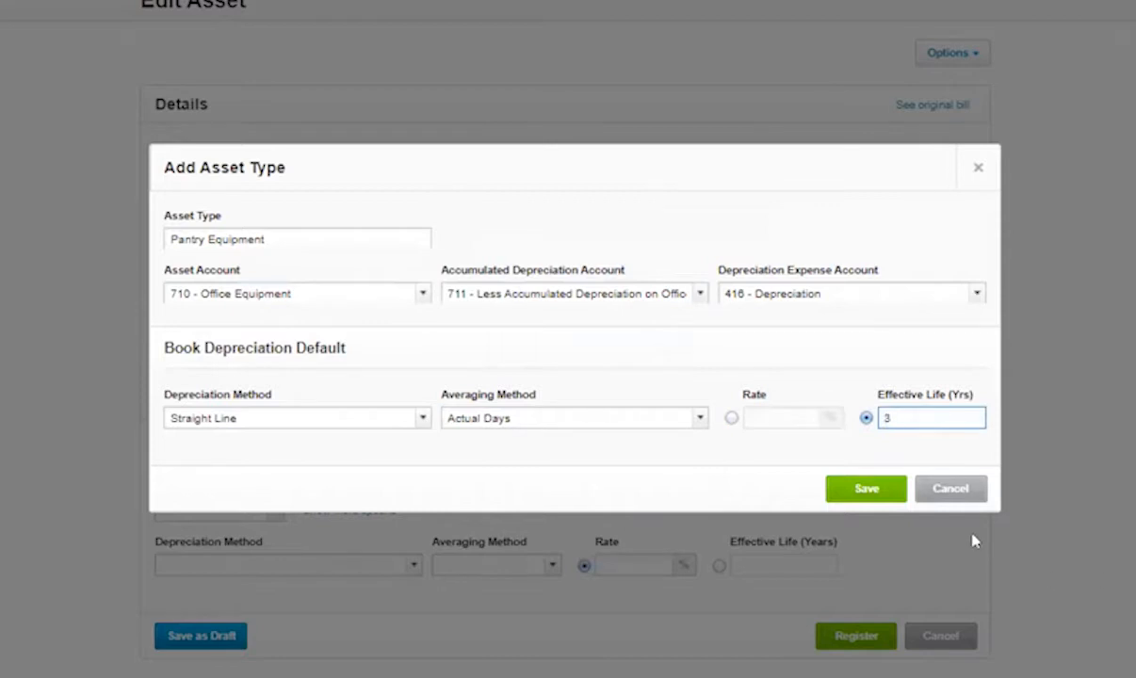
{"action": "left_click", "coordinate": [882, 487]}
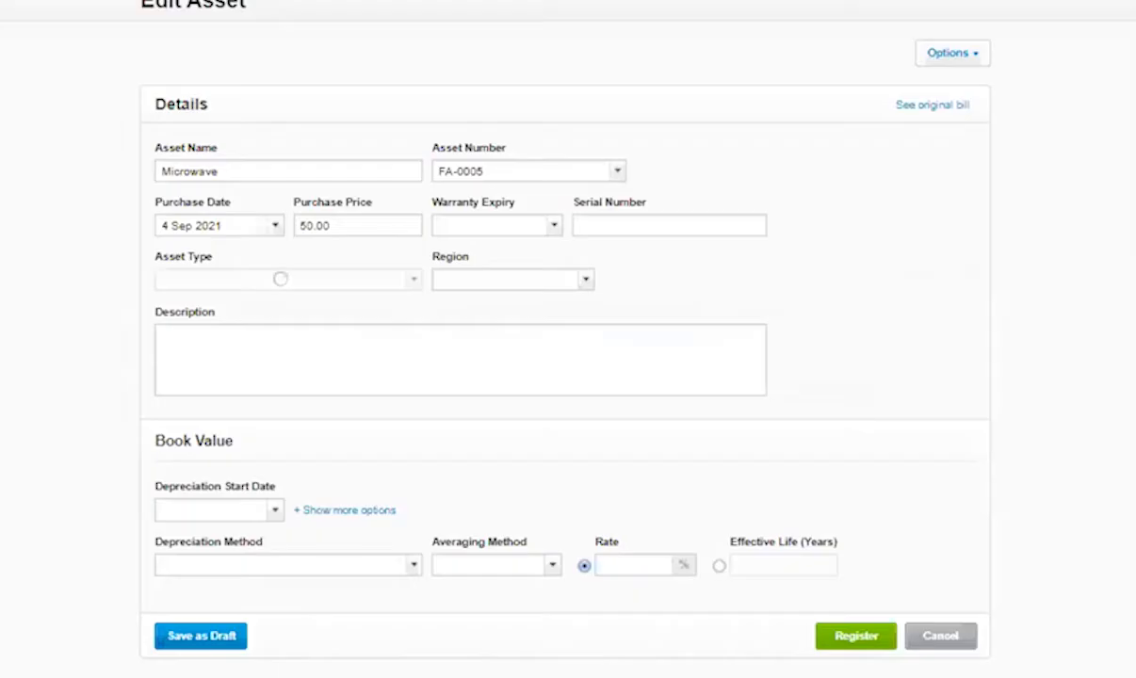
Assign the Pantry Equipment asset type to the microwave asset
{"action": "left_click", "coordinate": [413, 280]}
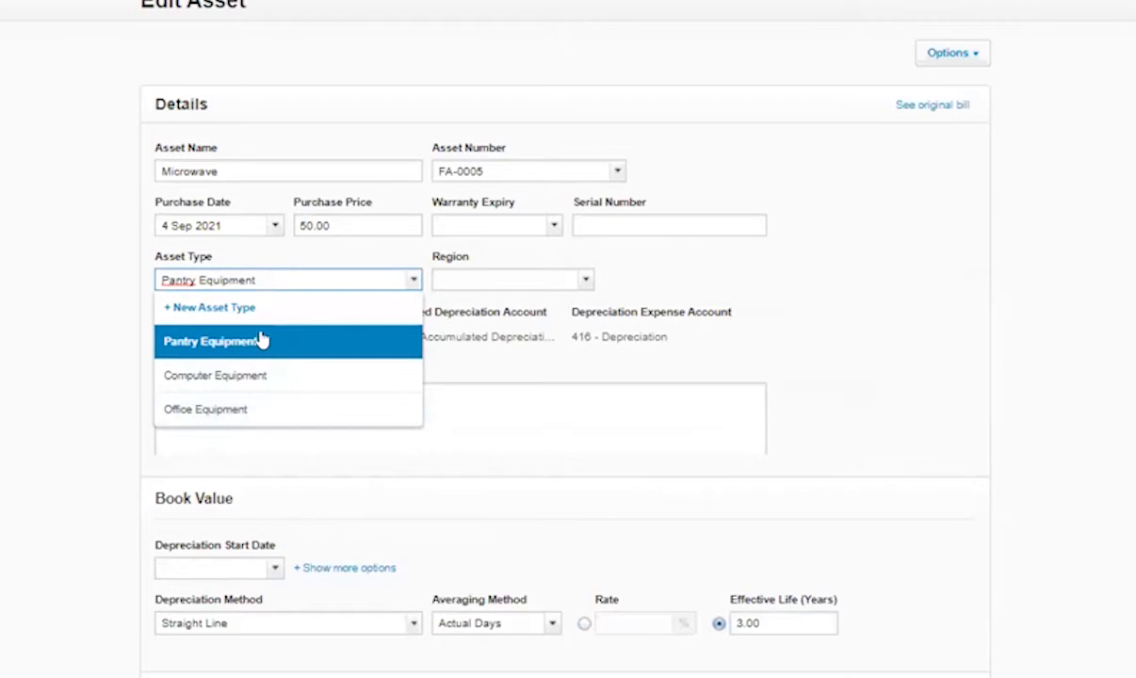
{"action": "left_click", "coordinate": [260, 341]}
{"action": "left_click", "coordinate": [472, 382]}
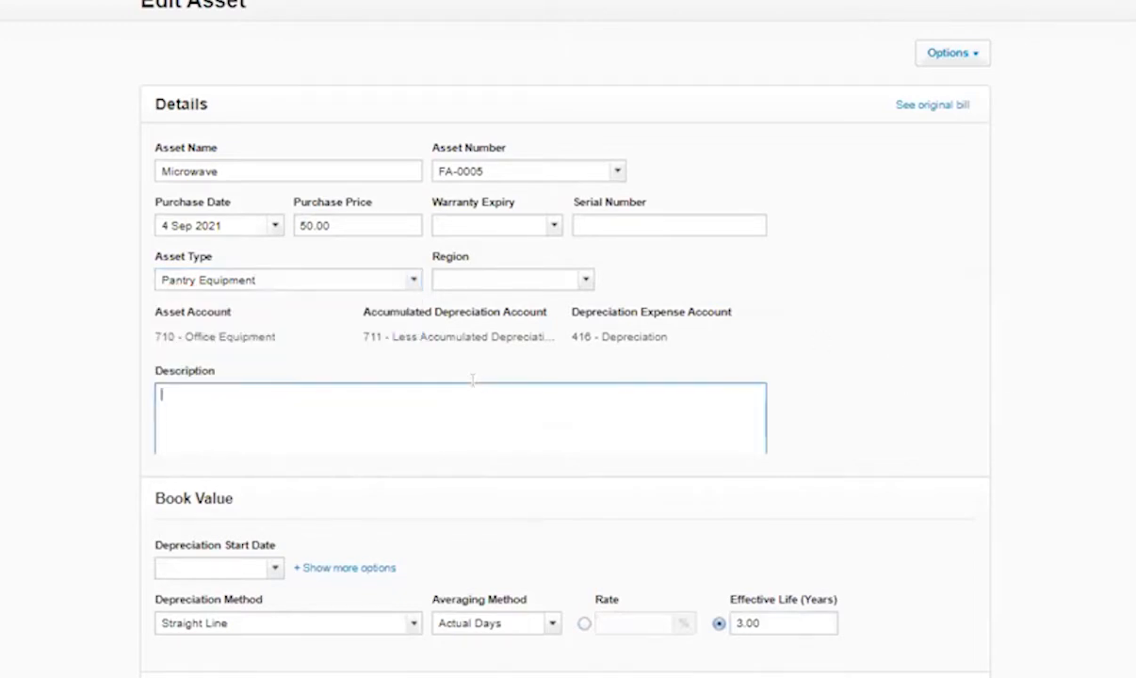
Set the microwave's depreciation start date to 4 Sep 2021 by copying its purchase date
{"action": "scroll", "coordinate": [560, 377], "scroll_direction": "down", "scroll_amount": 1}
{"action": "scroll", "coordinate": [151, 471], "scroll_direction": "down", "scroll_amount": 2}
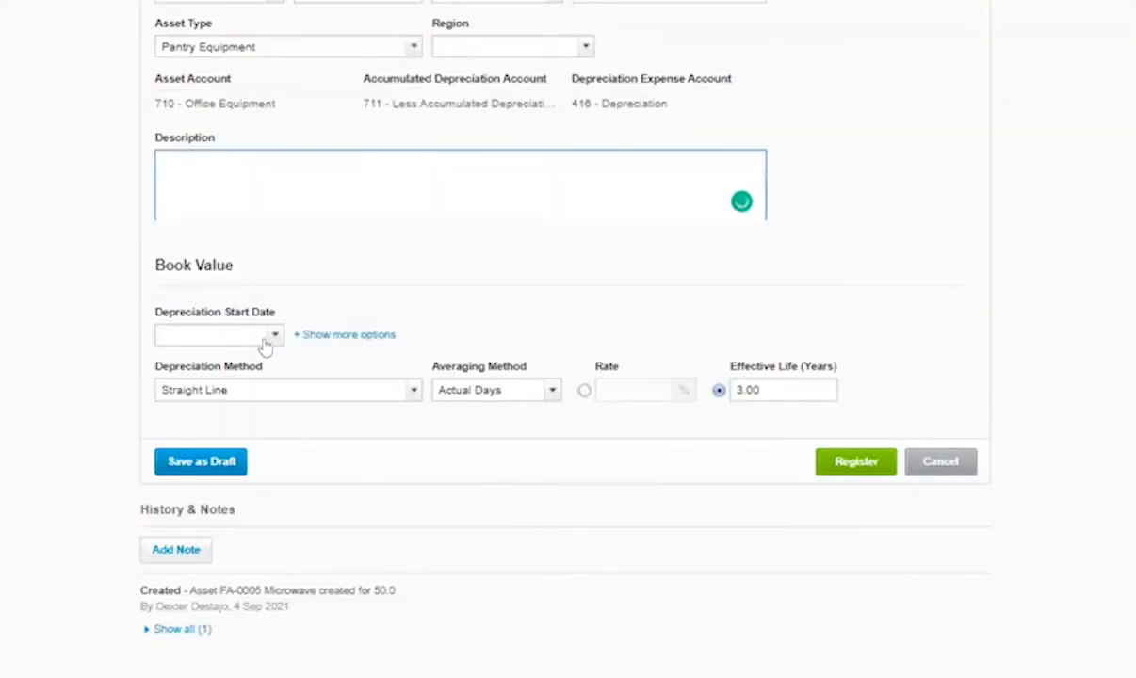
{"action": "left_click", "coordinate": [202, 336]}
{"action": "left_click", "coordinate": [237, 1]}
{"action": "scroll", "coordinate": [247, 19], "scroll_direction": "up", "scroll_amount": 1}
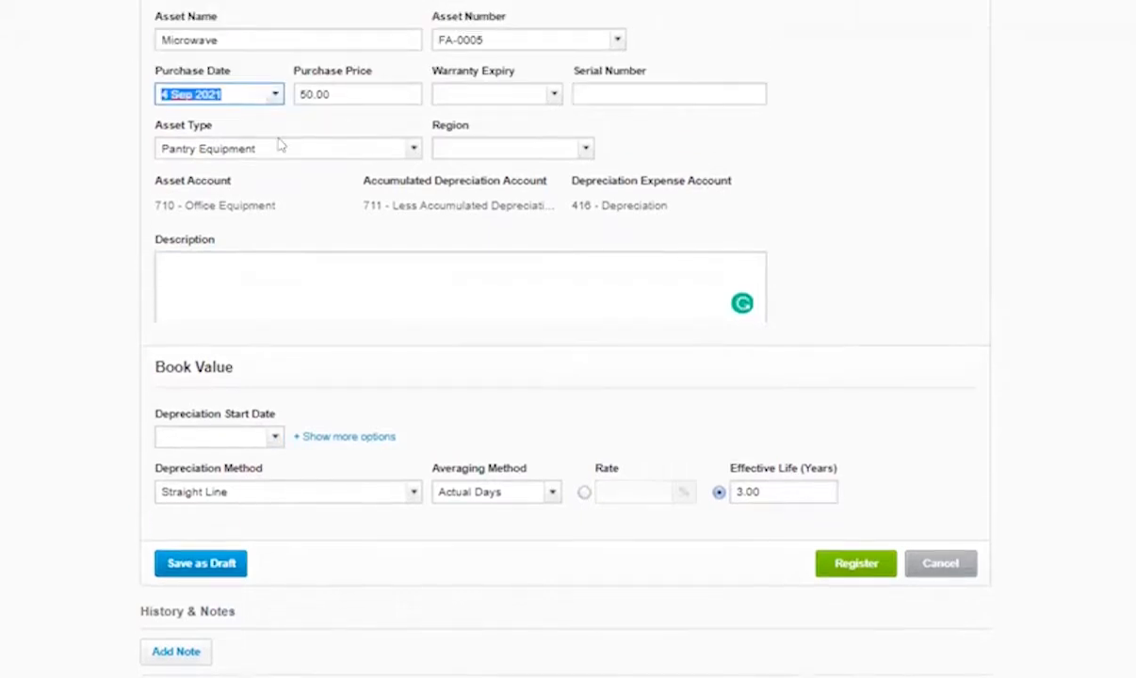
{"action": "key", "text": "ctrl+c"}
{"action": "left_click", "coordinate": [225, 439]}
{"action": "key", "text": "ctrl+v"}
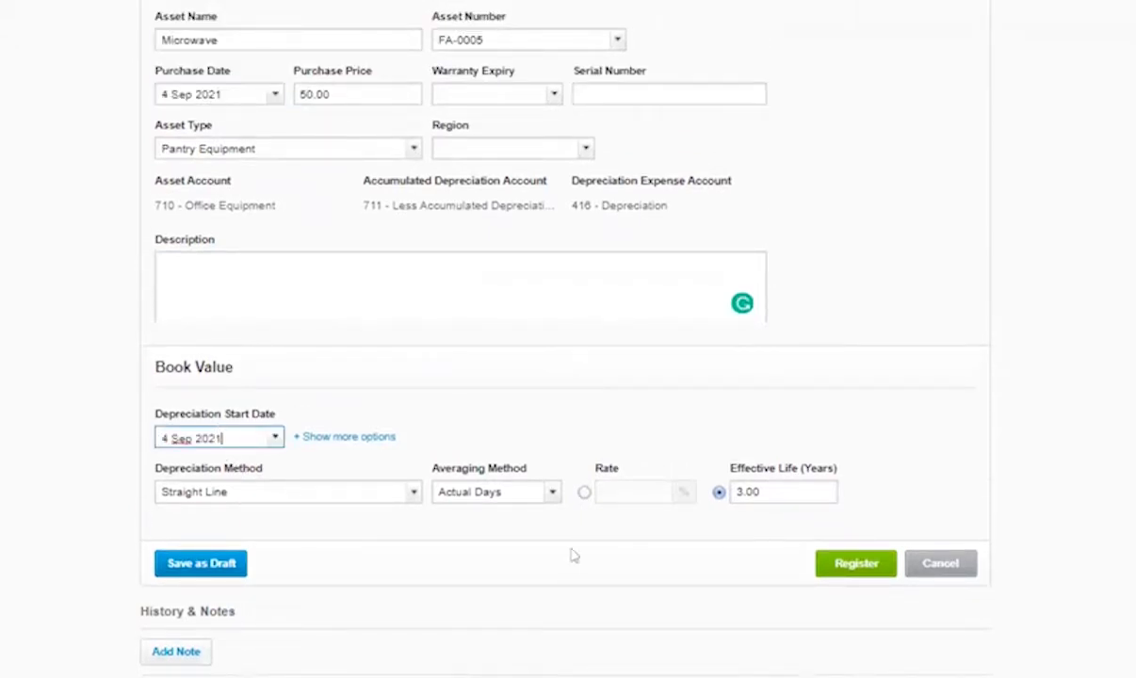
Check the microwave's averaging method and depreciation start date, and register the asset
{"action": "left_click", "coordinate": [509, 487]}
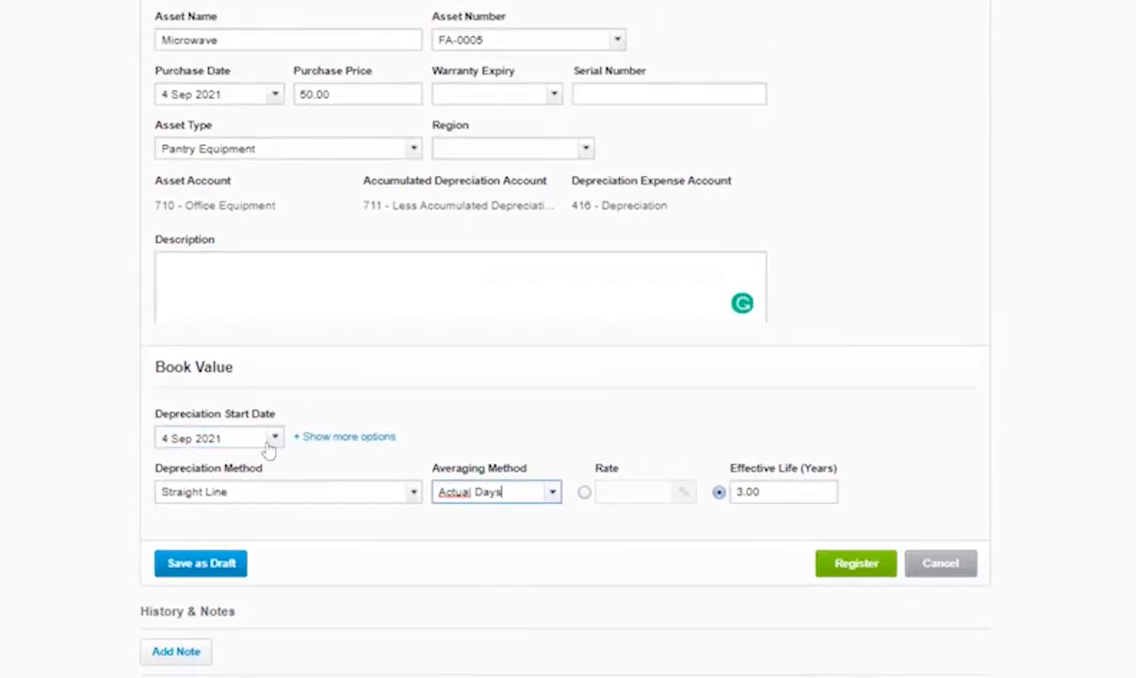
{"action": "left_click_drag", "start_coordinate": [244, 436], "coordinate": [132, 444]}
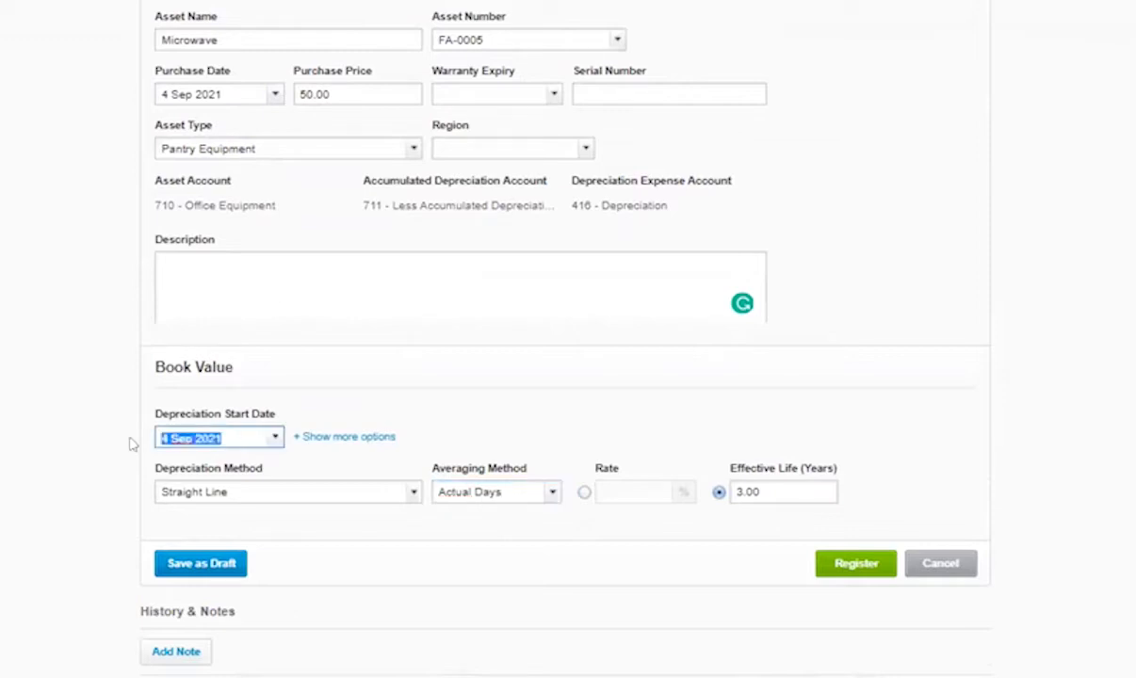
{"action": "left_click", "coordinate": [844, 564]}
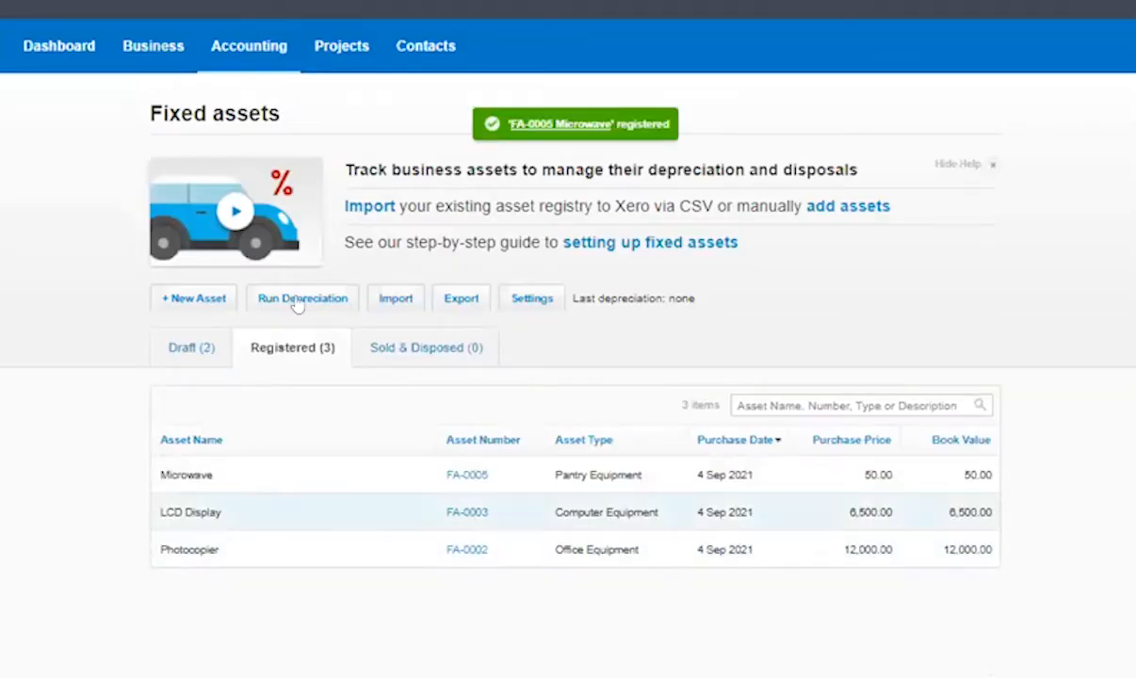
Open draft asset FA-0004 in a new browser tab and check the account choices in the Office Equipment Transactions report
{"action": "left_click", "coordinate": [165, 347]}
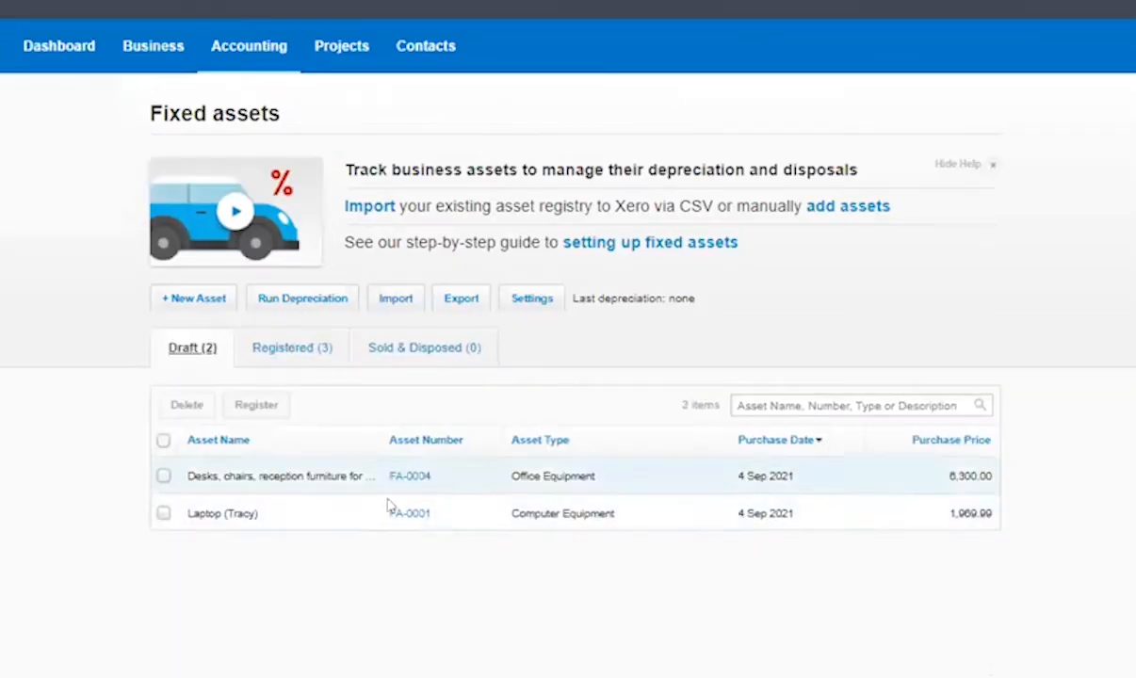
{"action": "right_click", "coordinate": [410, 476]}
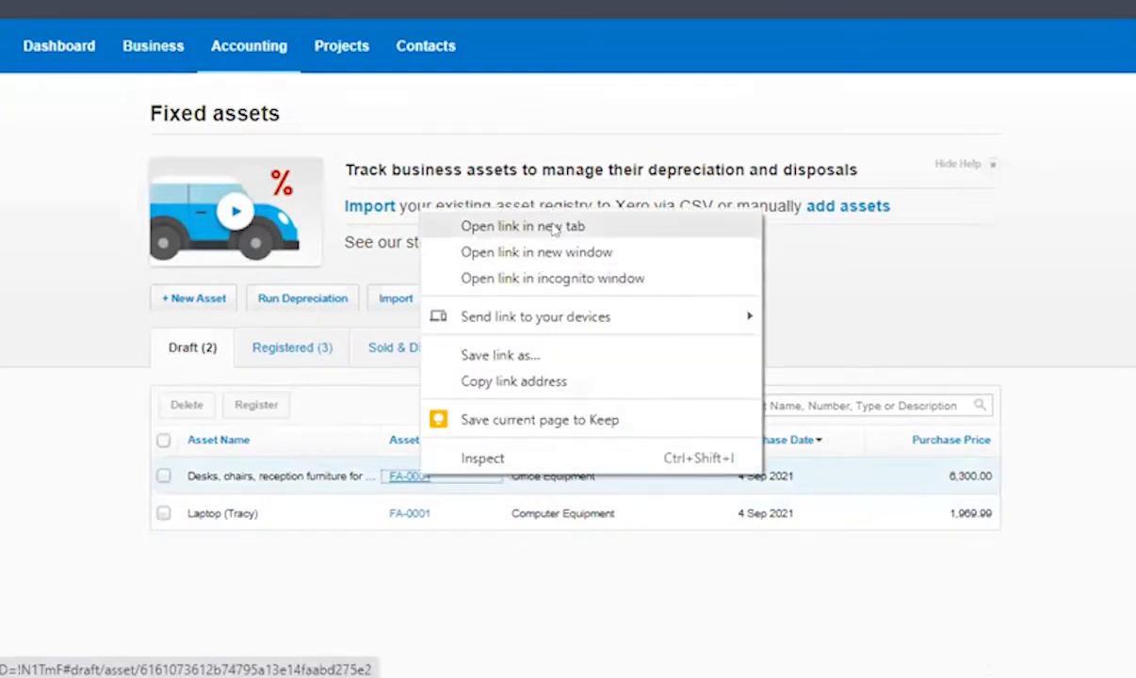
{"action": "left_click", "coordinate": [523, 226]}
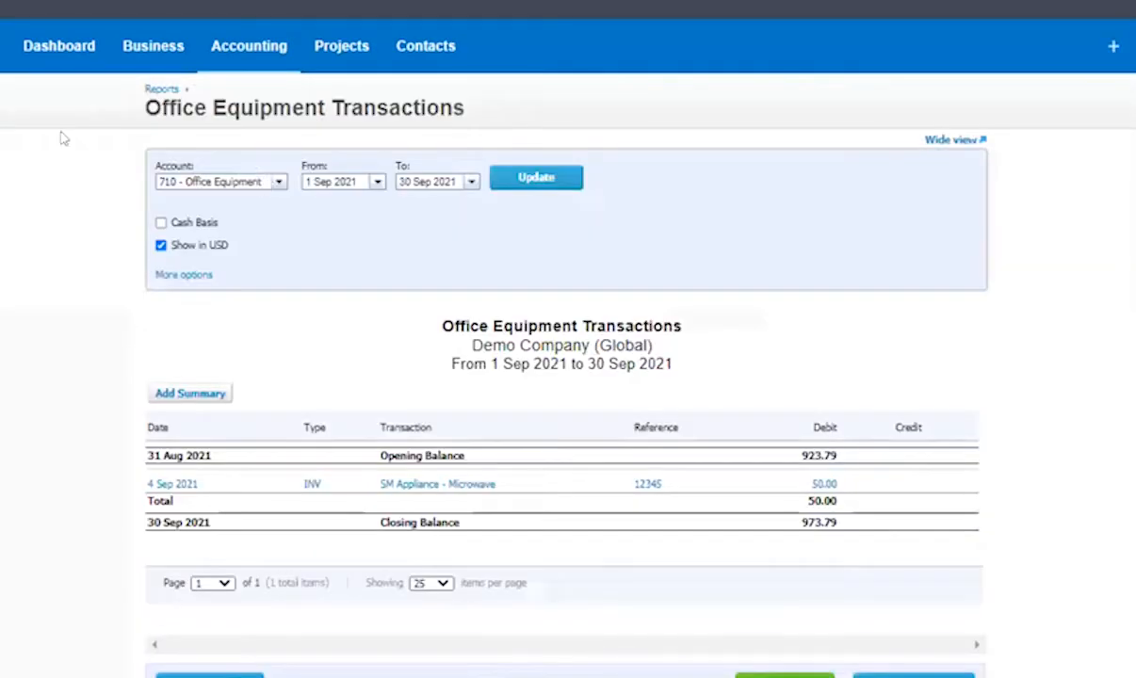
{"action": "left_click", "coordinate": [279, 182]}
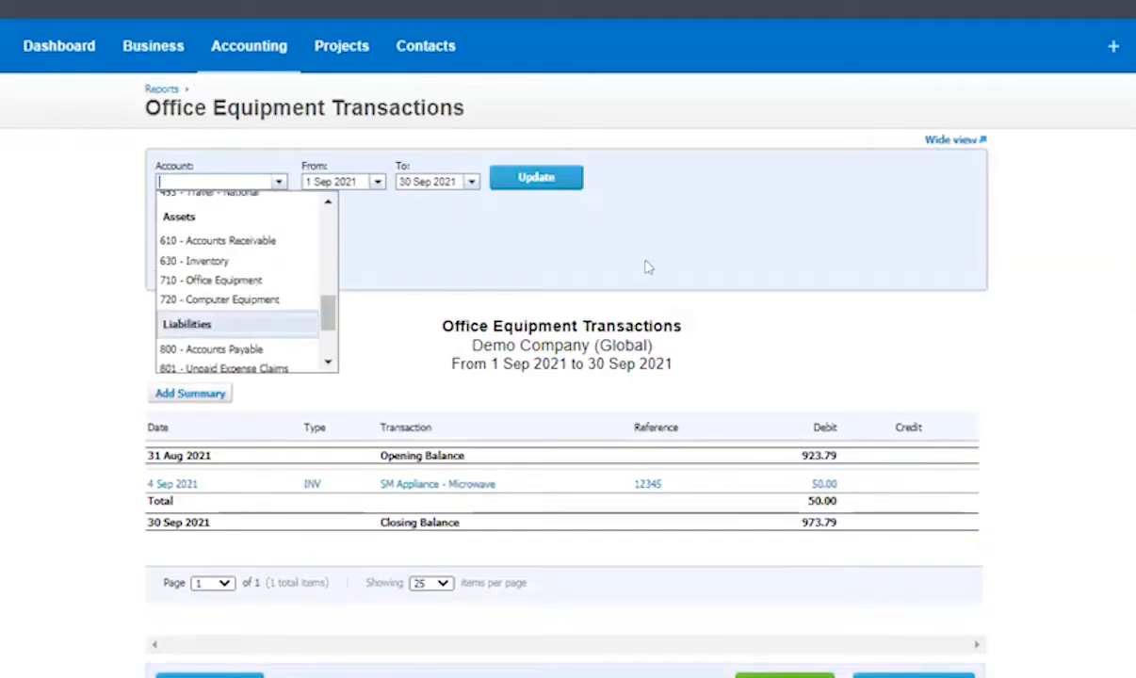
{"action": "left_click", "coordinate": [692, 250]}
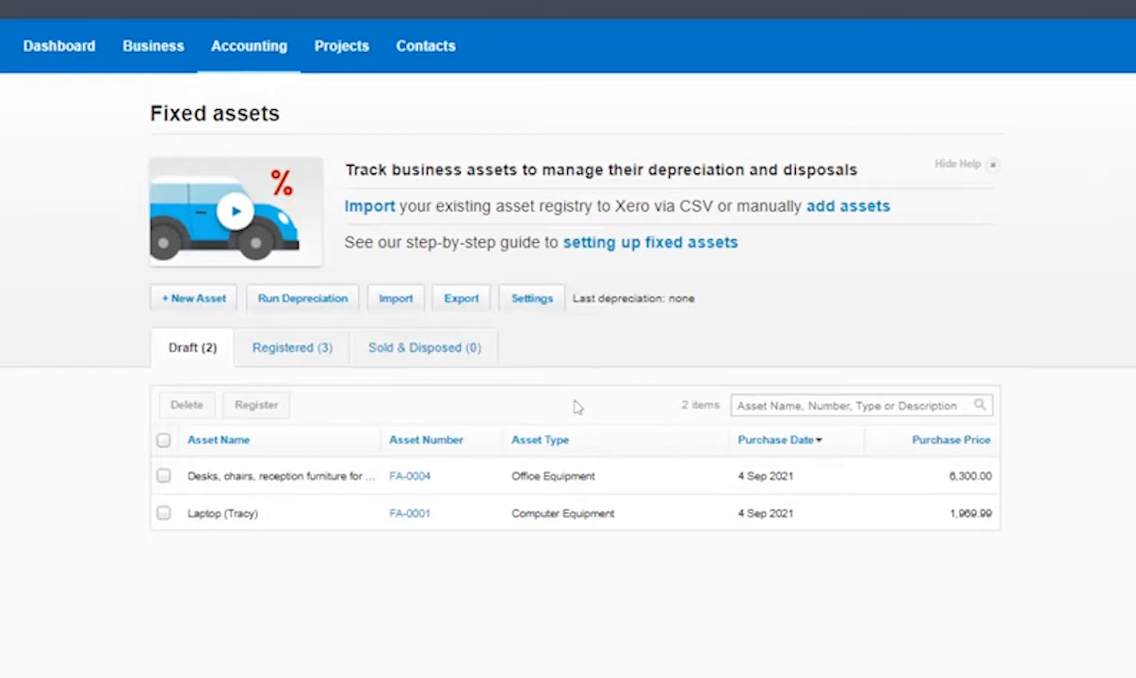
Switch to the PowerPoint Learning Objective slide, highlight the Monthly Depreciation item, and return to Xero
{"action": "key", "text": "alt+Tab"}
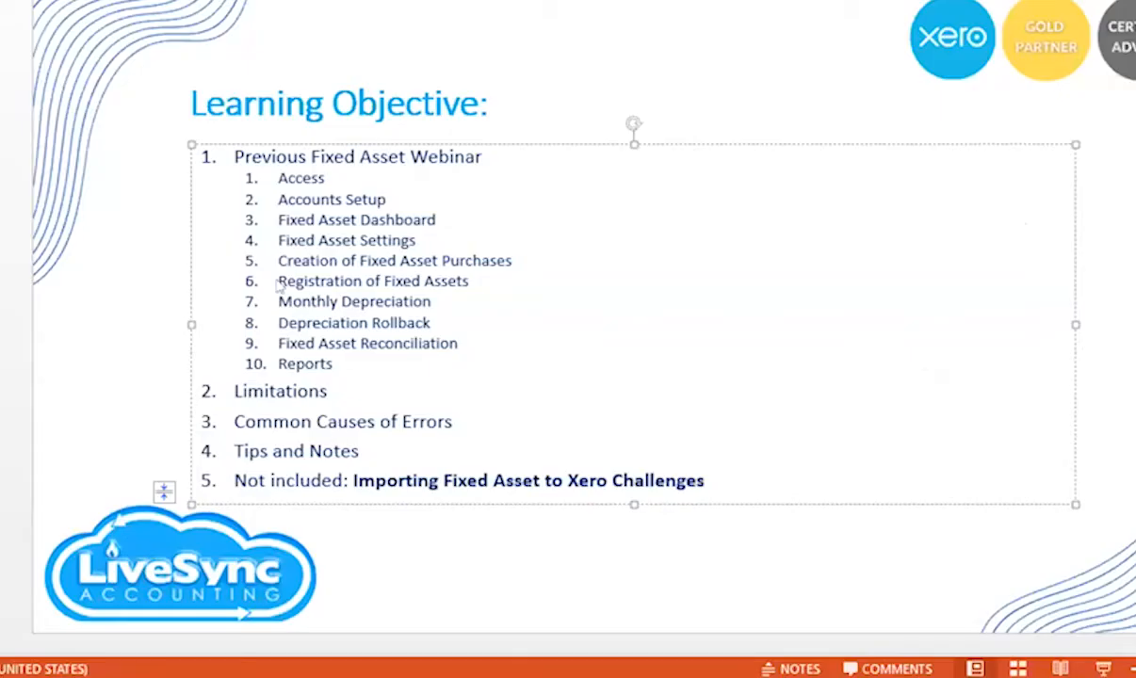
{"action": "left_click_drag", "start_coordinate": [280, 303], "coordinate": [445, 305]}
{"action": "key", "text": "alt+Tab"}
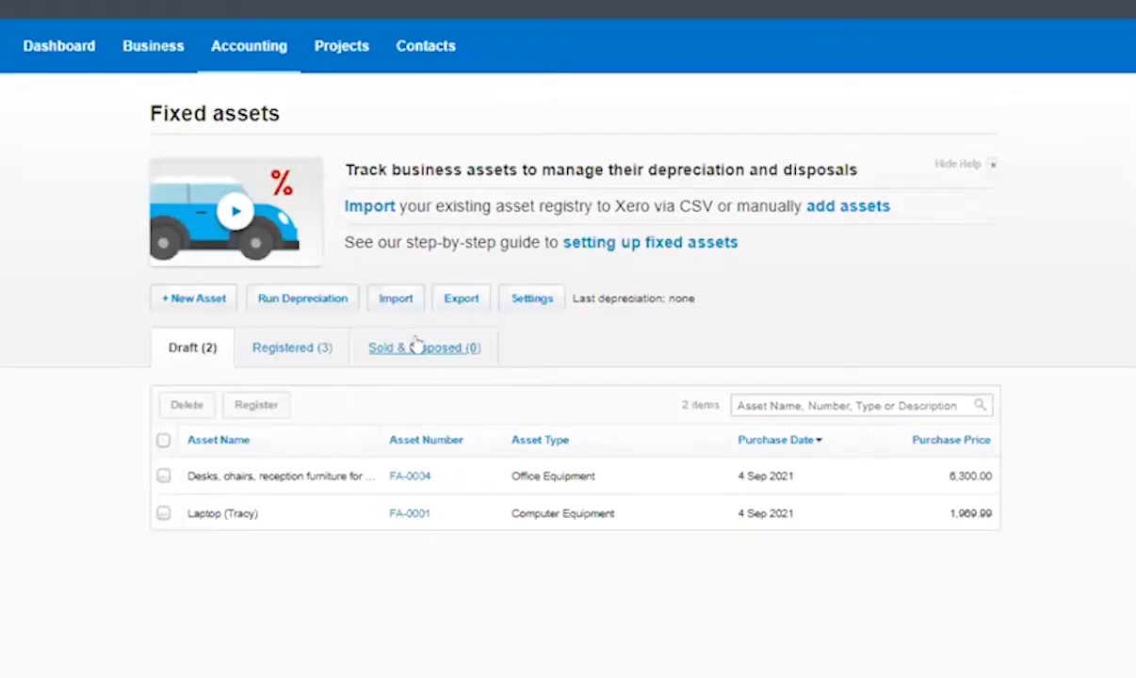
Run depreciation for the registered assets through 30 Sep 2021 and confirm it
{"action": "left_click", "coordinate": [315, 299]}
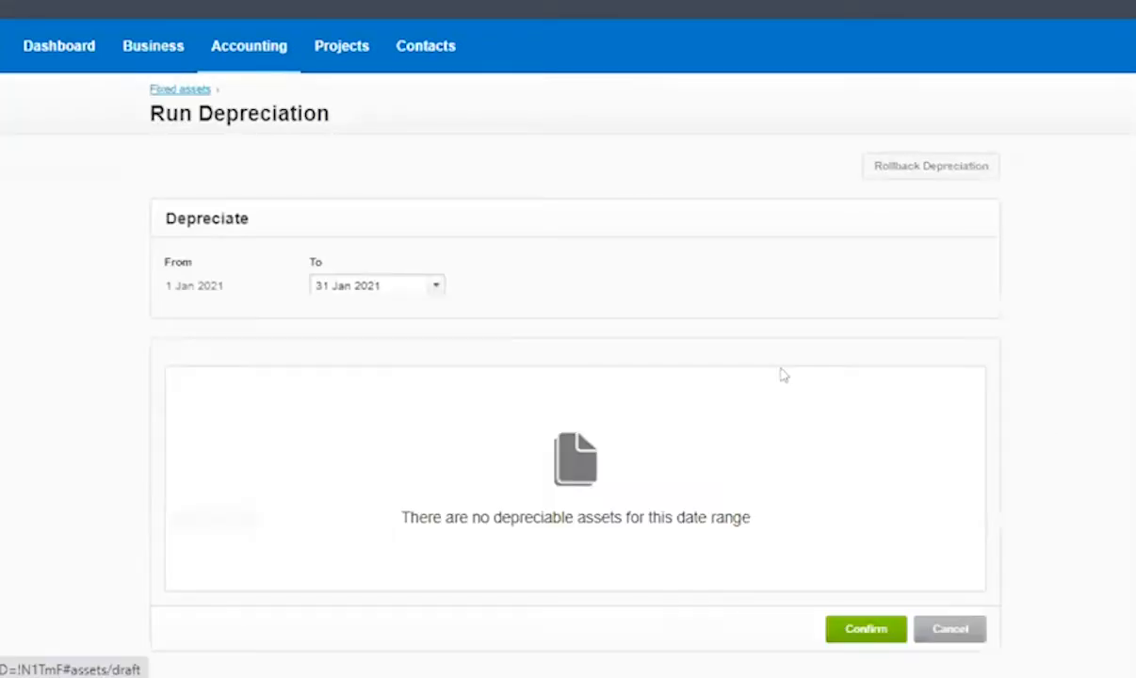
{"action": "left_click", "coordinate": [433, 286]}
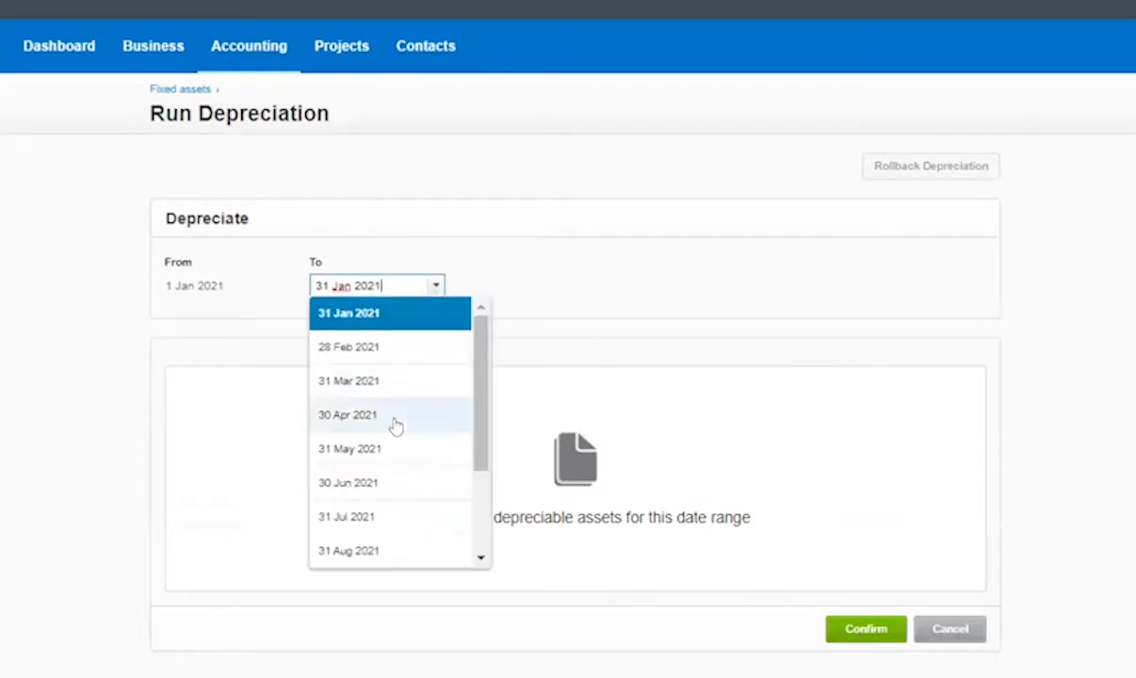
{"action": "scroll", "coordinate": [372, 372], "scroll_direction": "down", "scroll_amount": 2}
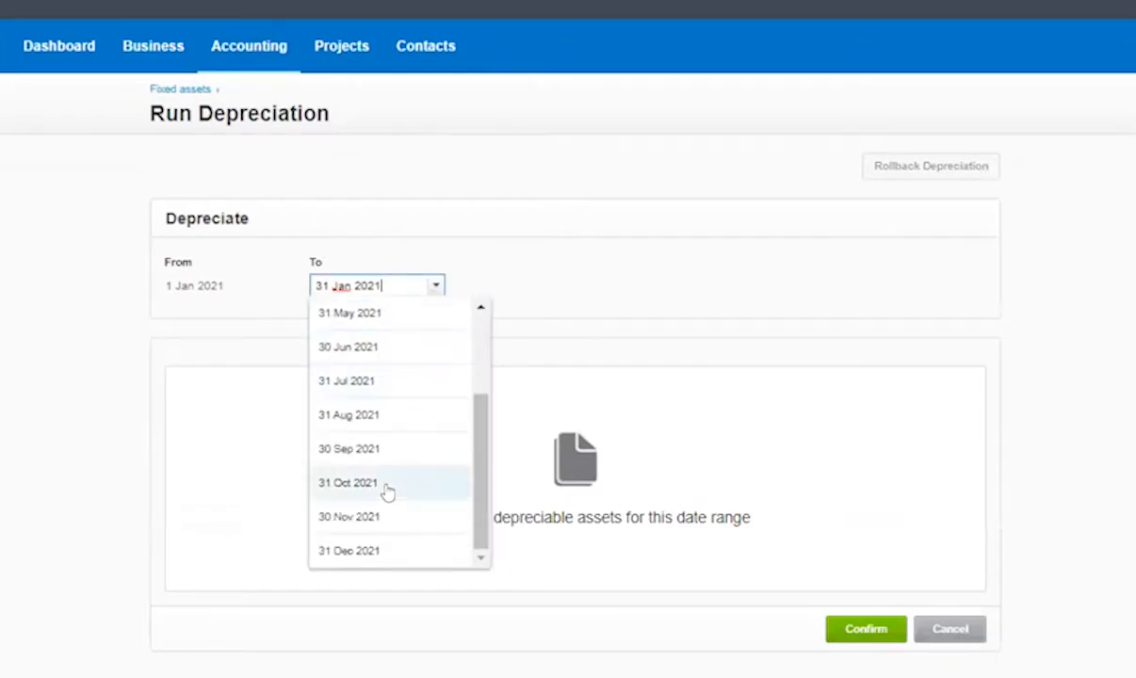
{"action": "left_click", "coordinate": [356, 449]}
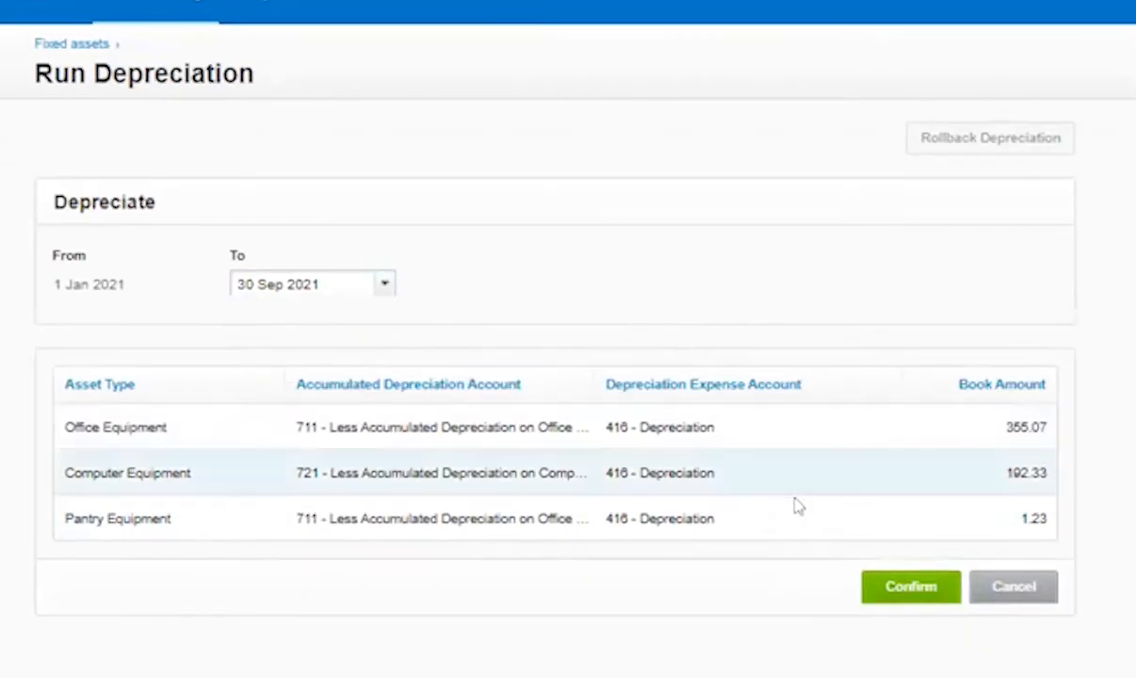
{"action": "left_click", "coordinate": [903, 591]}
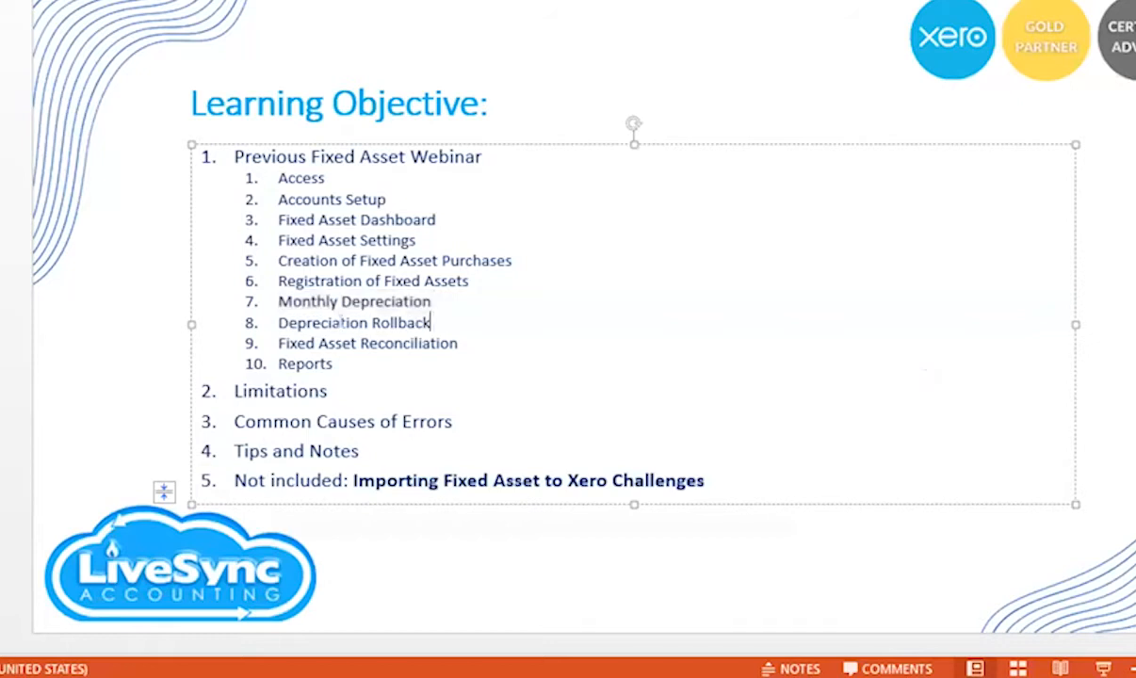
Highlight the Depreciation Rollback item on the PowerPoint Learning Objective slide and return to Xero
{"action": "triple_click", "coordinate": [300, 322]}
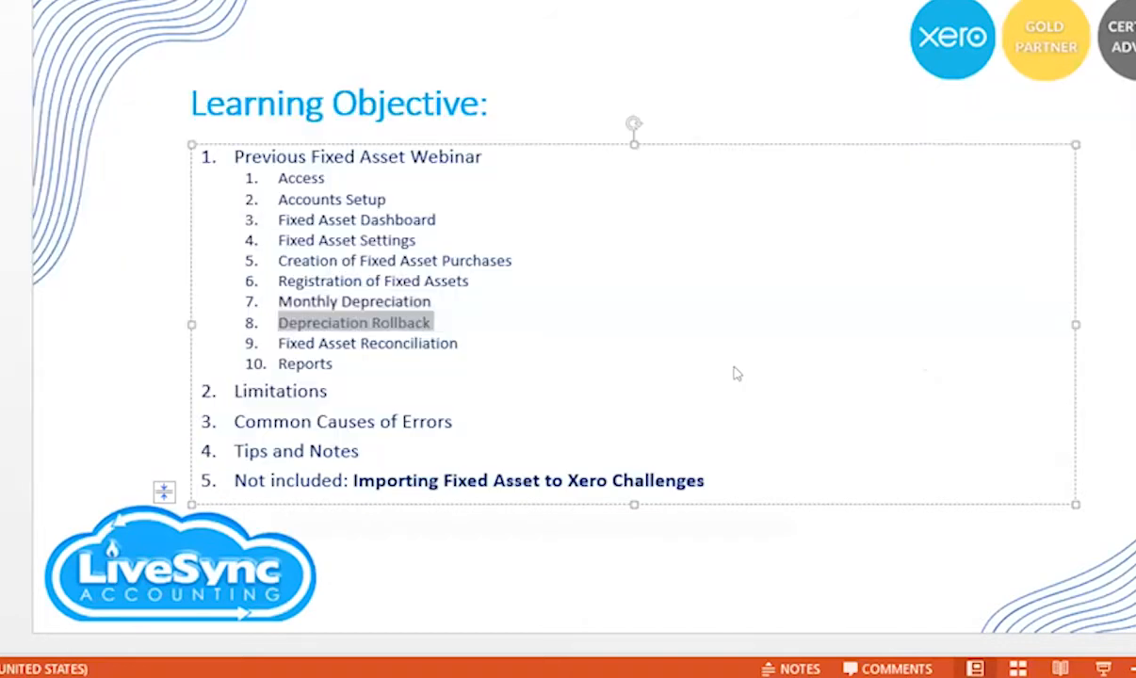
{"action": "key", "text": "alt+Tab"}
{"action": "key", "text": "alt+Tab"}
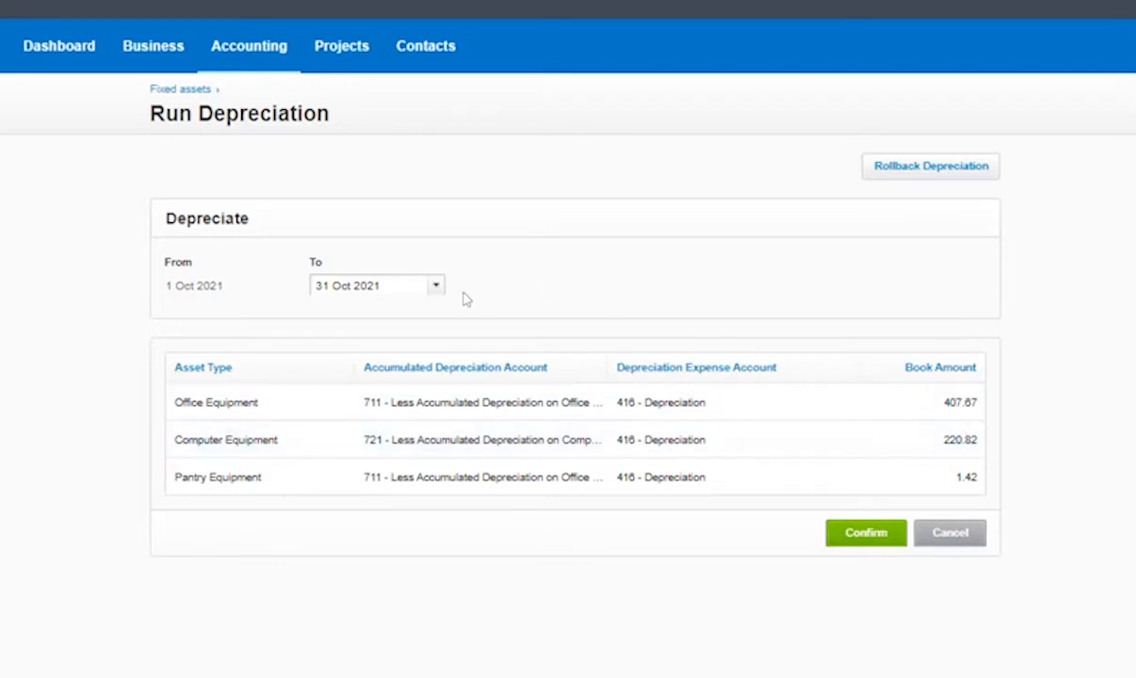
Check which end months are available for the depreciation run, leaving the end date at 31 Oct 2021
{"action": "left_click", "coordinate": [430, 289]}
{"action": "left_click", "coordinate": [430, 289]}
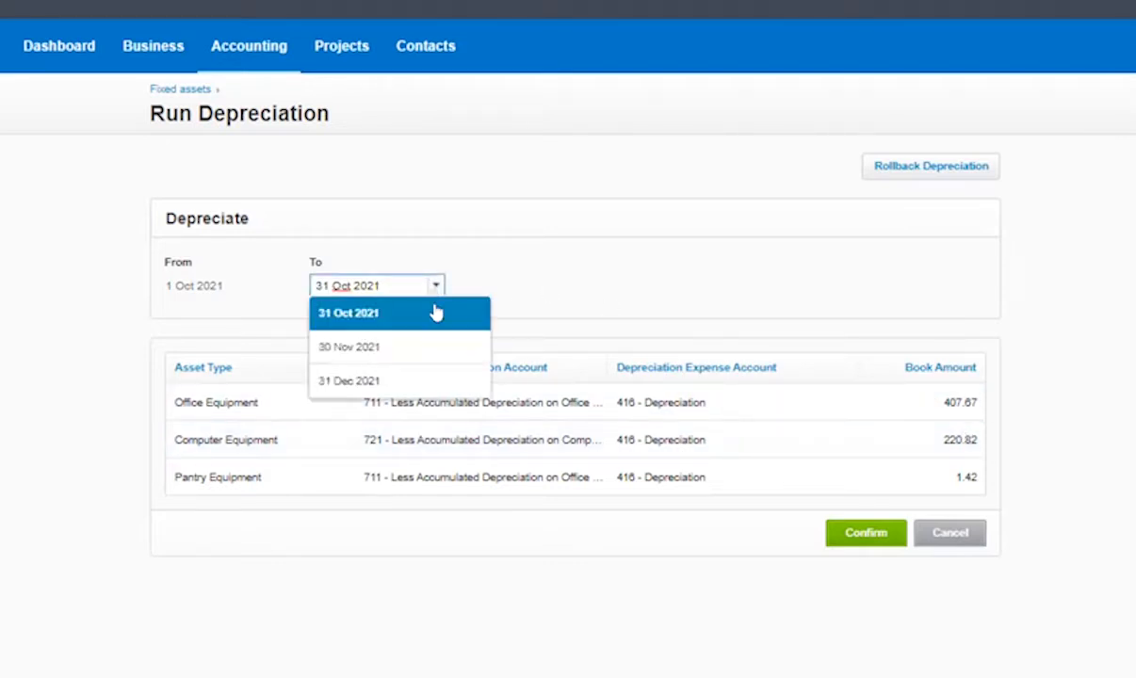
{"action": "left_click", "coordinate": [590, 269]}
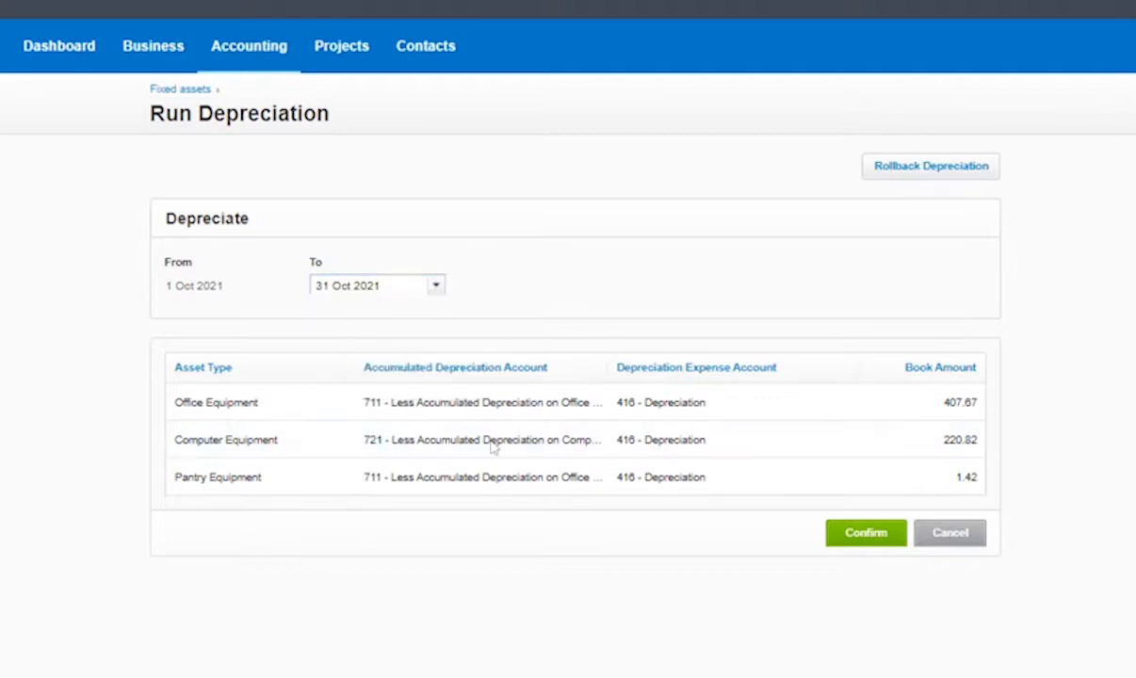
{"action": "left_click", "coordinate": [433, 286]}
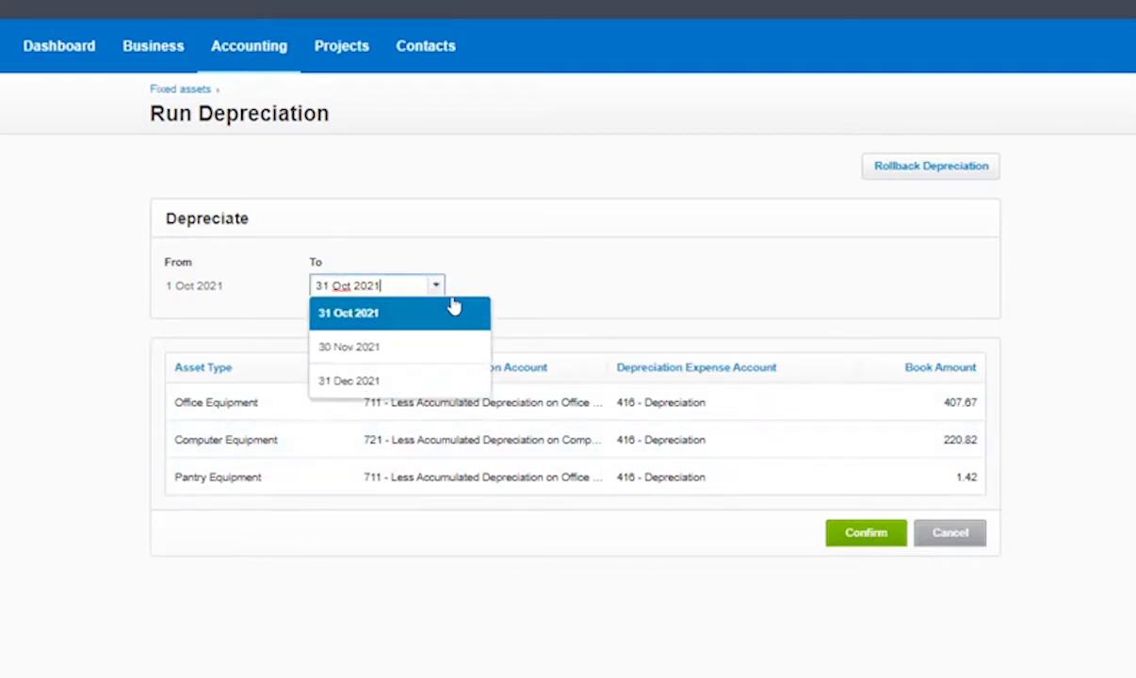
{"action": "left_click", "coordinate": [684, 307]}
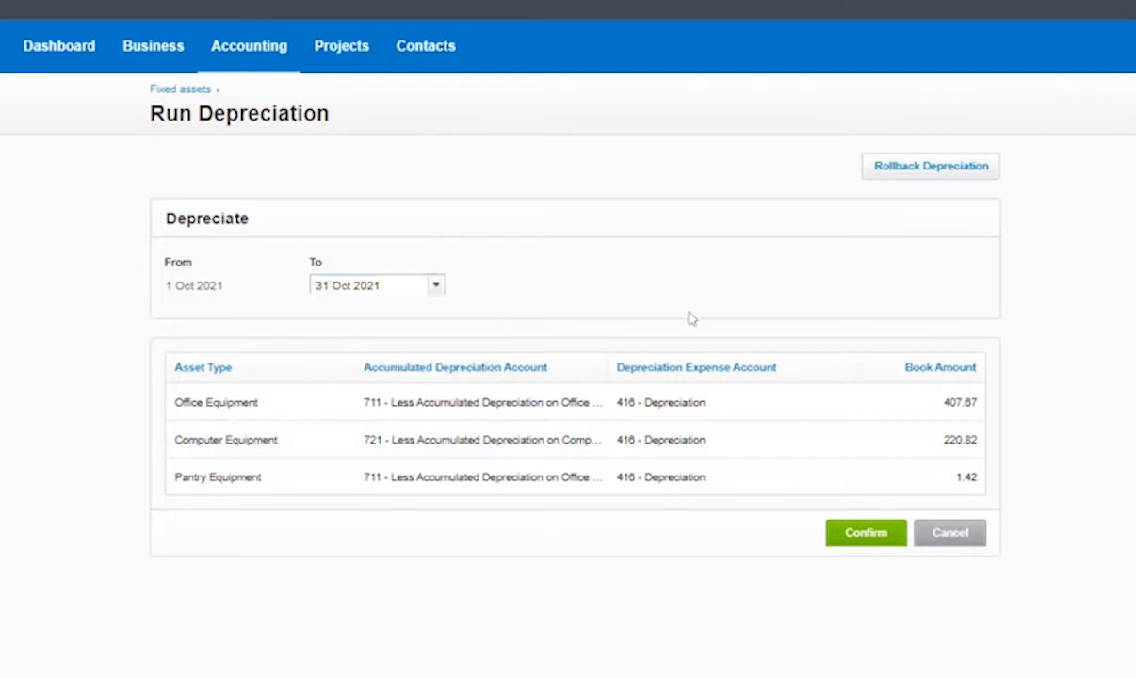
Roll depreciation back to 1 Feb 2021 and save the rollback
{"action": "left_click", "coordinate": [931, 166]}
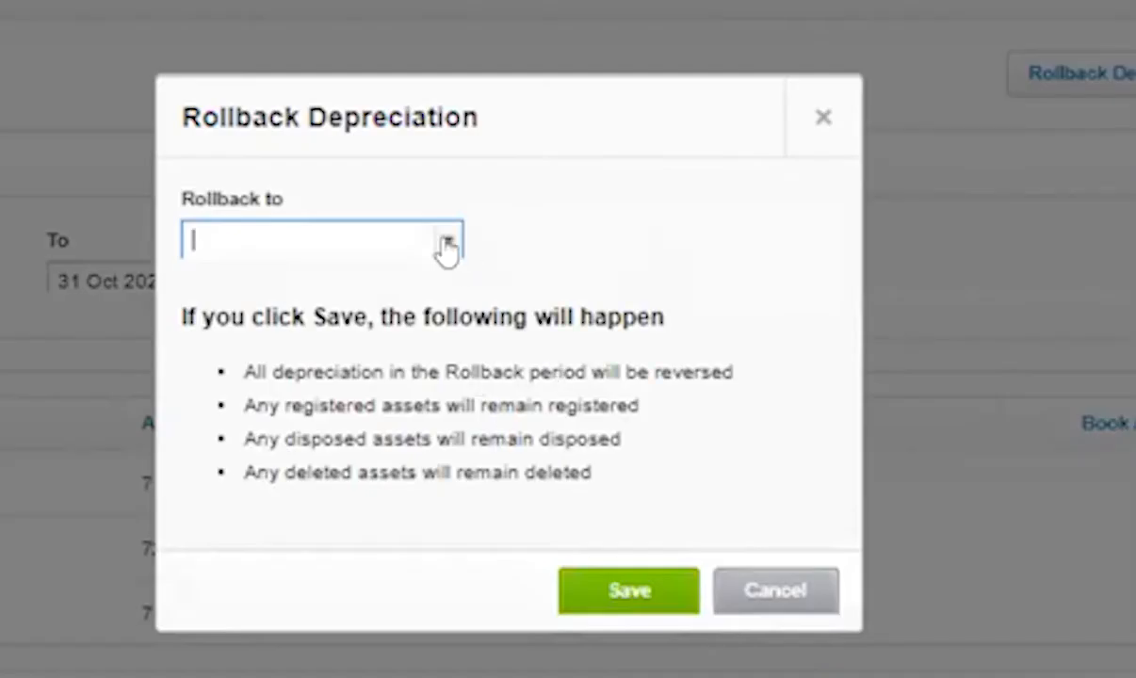
{"action": "left_click", "coordinate": [541, 261]}
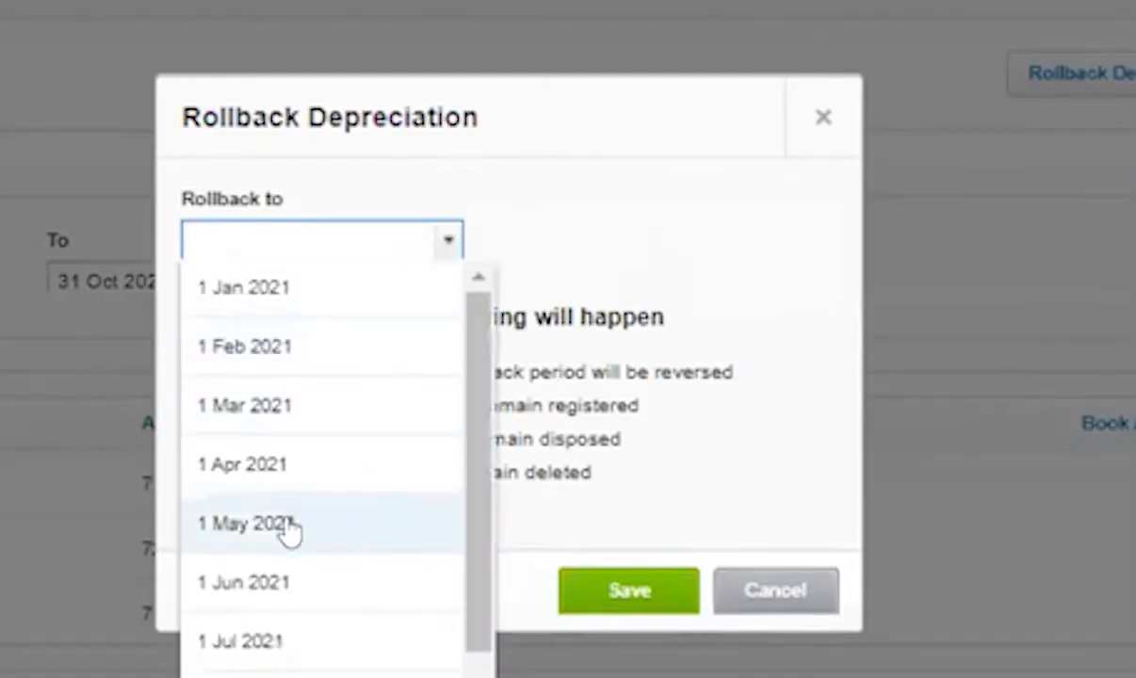
{"action": "left_click", "coordinate": [280, 358]}
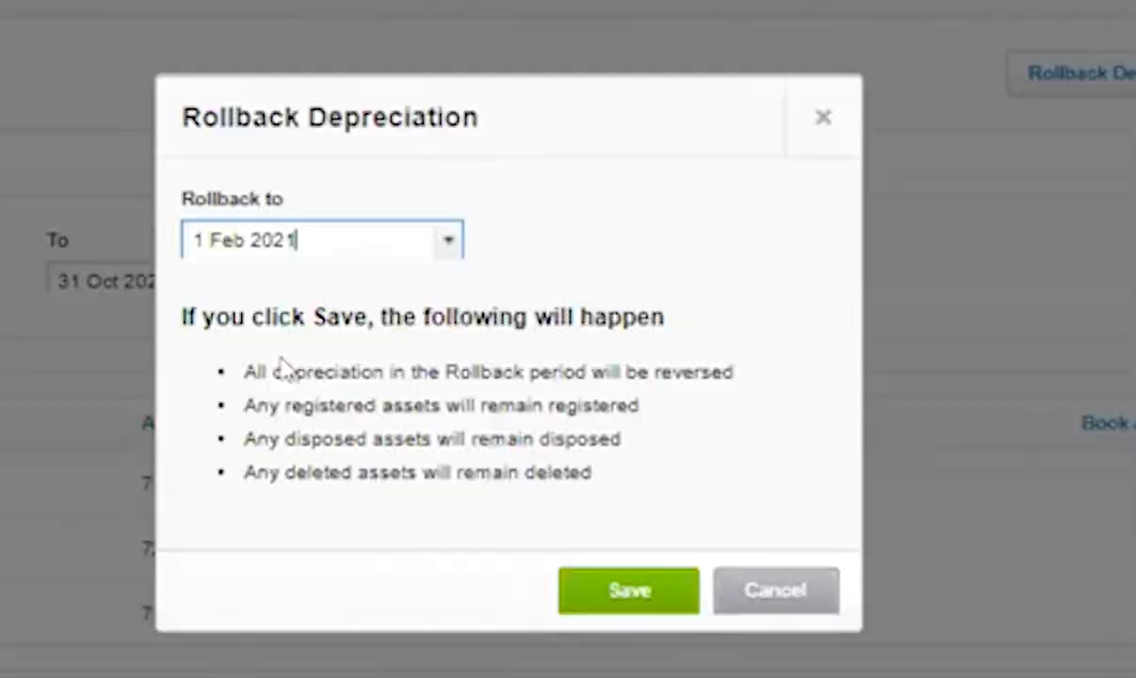
{"action": "left_click", "coordinate": [630, 591]}
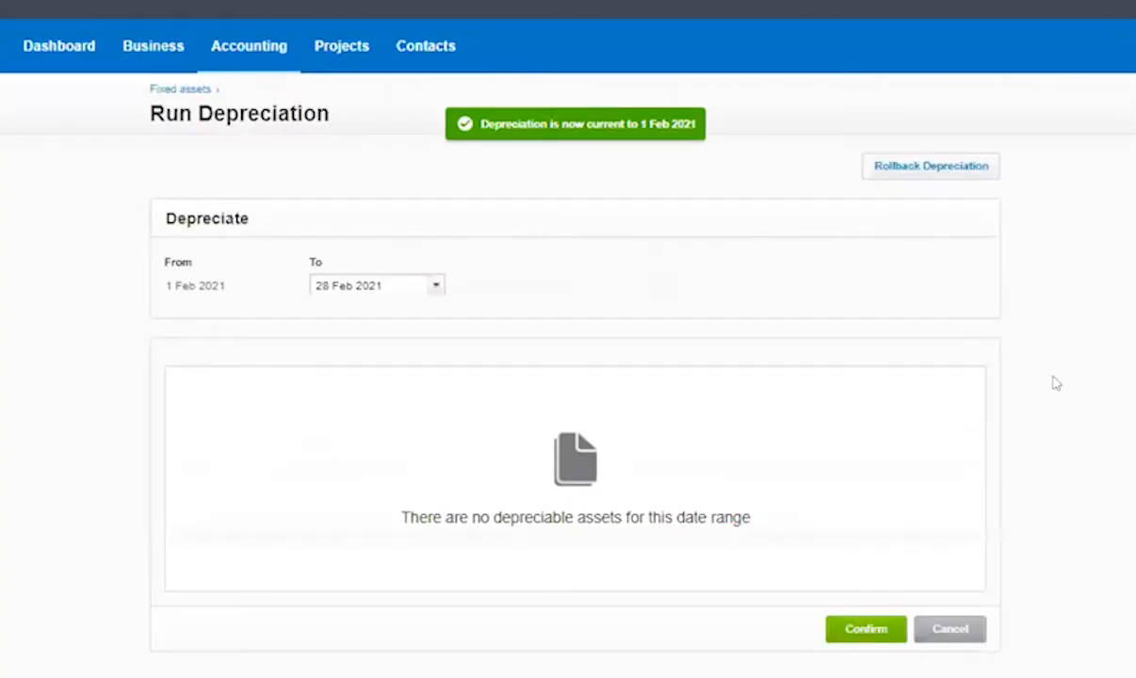
Run and confirm depreciation through 28 Feb 2021, followed by a second run through 31 Mar 2021
{"action": "left_click", "coordinate": [868, 630]}
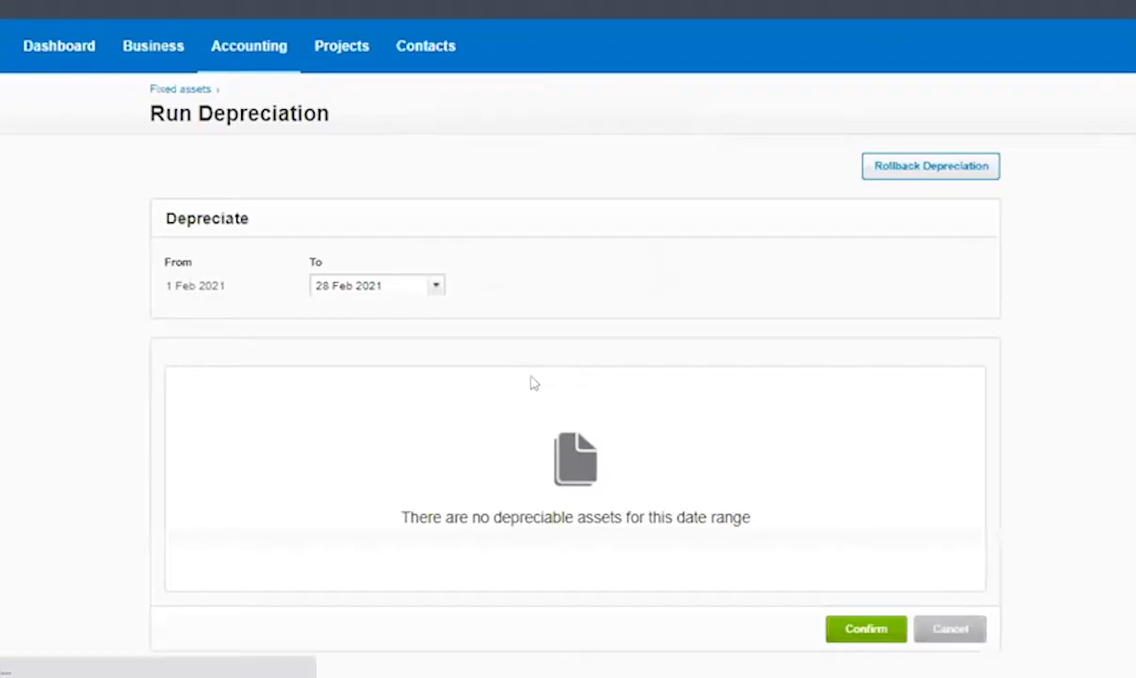
{"action": "left_click", "coordinate": [317, 300]}
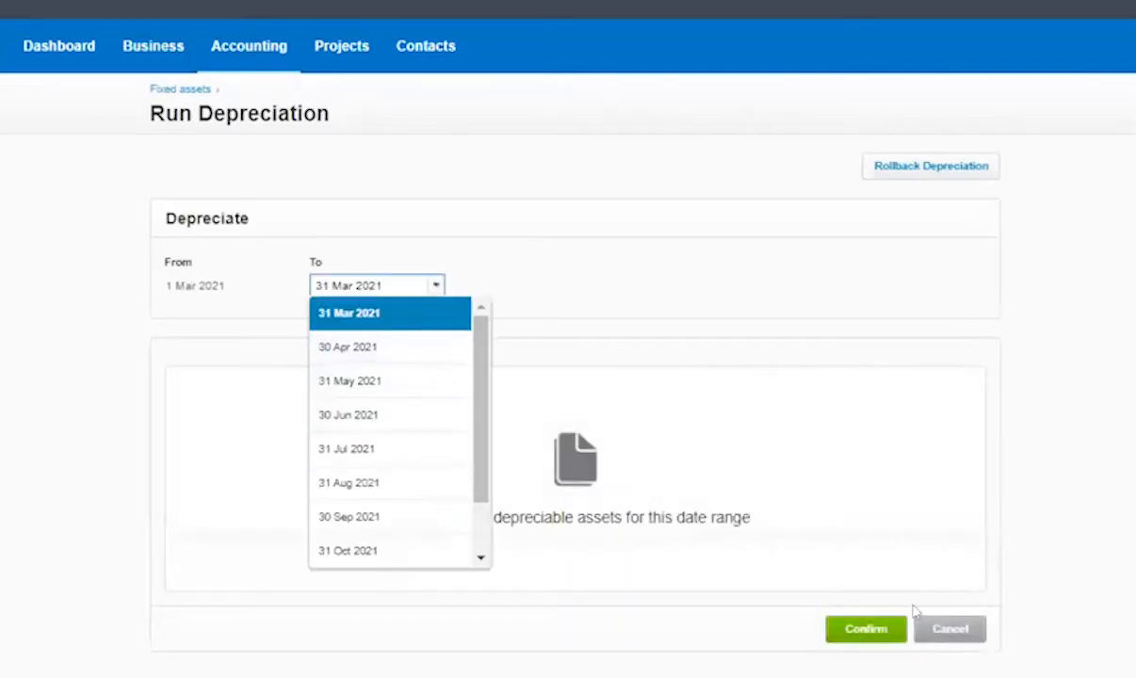
{"action": "left_click", "coordinate": [865, 628]}
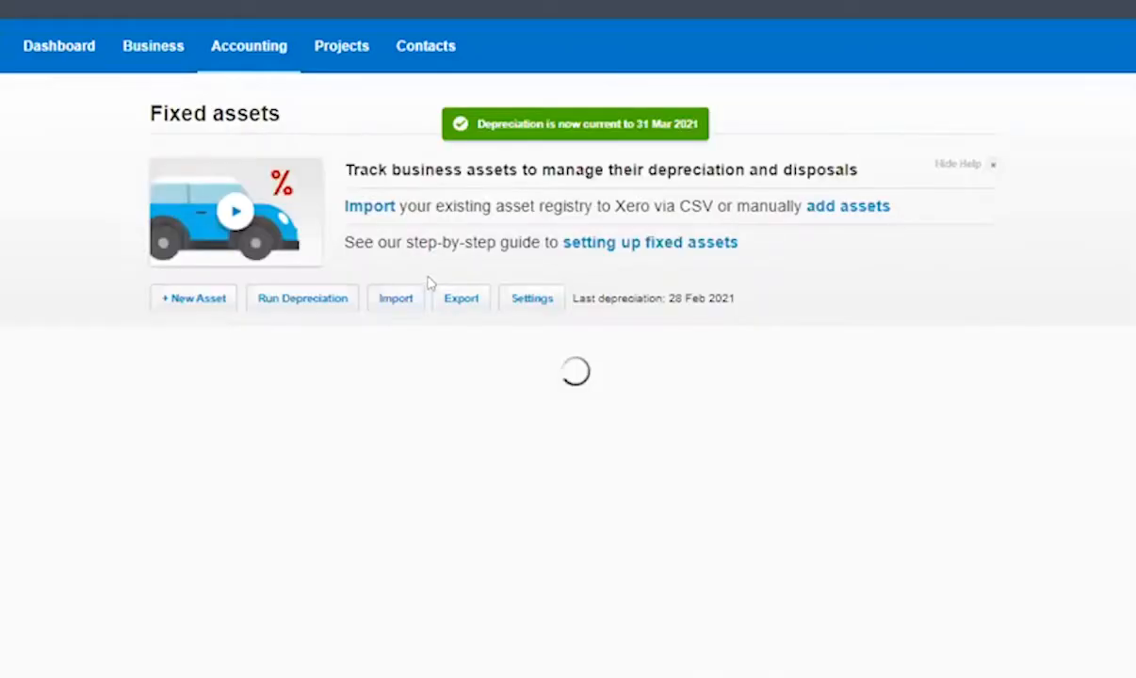
Run depreciation from 1 Apr 2021 through 30 Sep 2021 and confirm it
{"action": "left_click", "coordinate": [315, 298]}
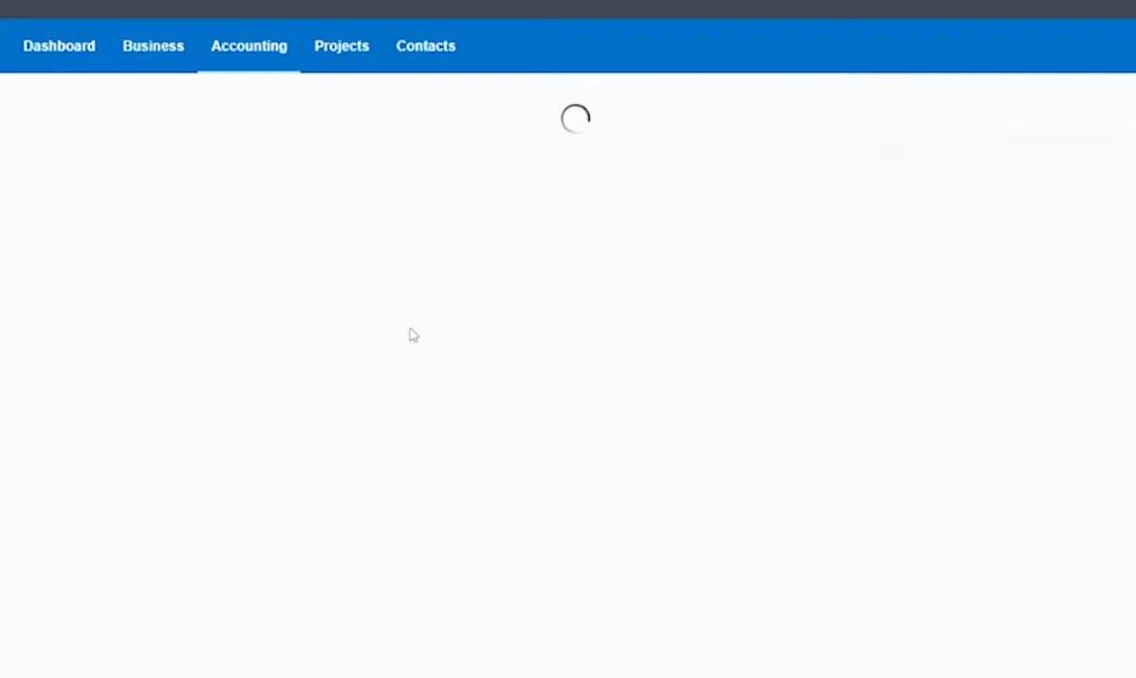
{"action": "left_click", "coordinate": [433, 285]}
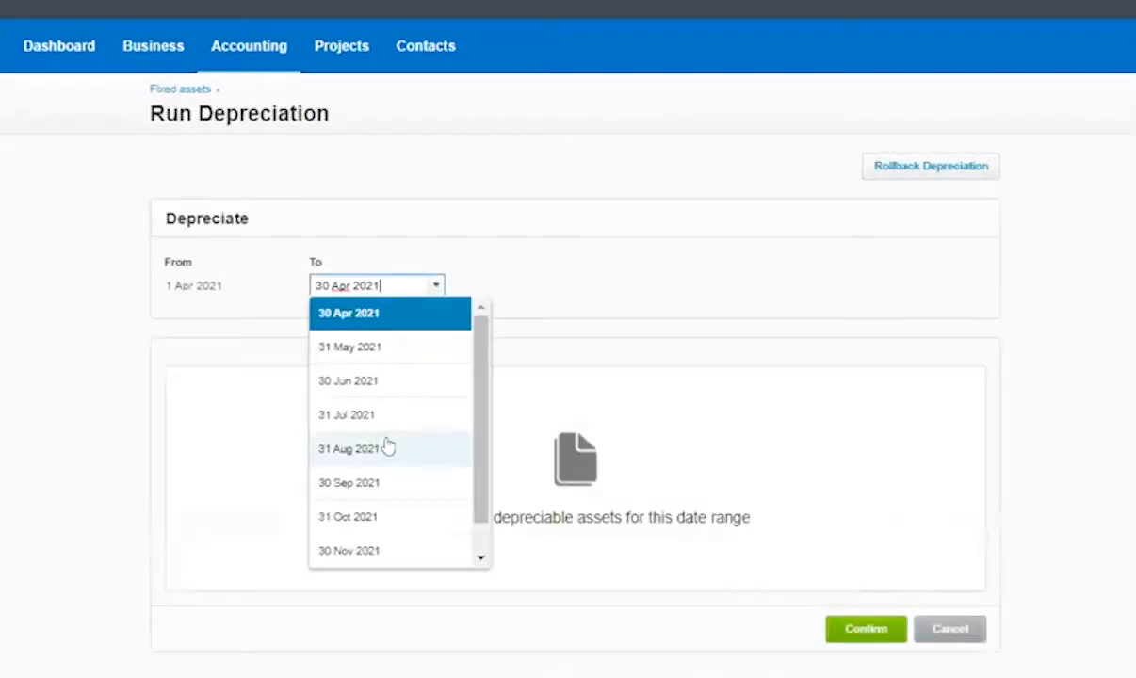
{"action": "left_click", "coordinate": [389, 481]}
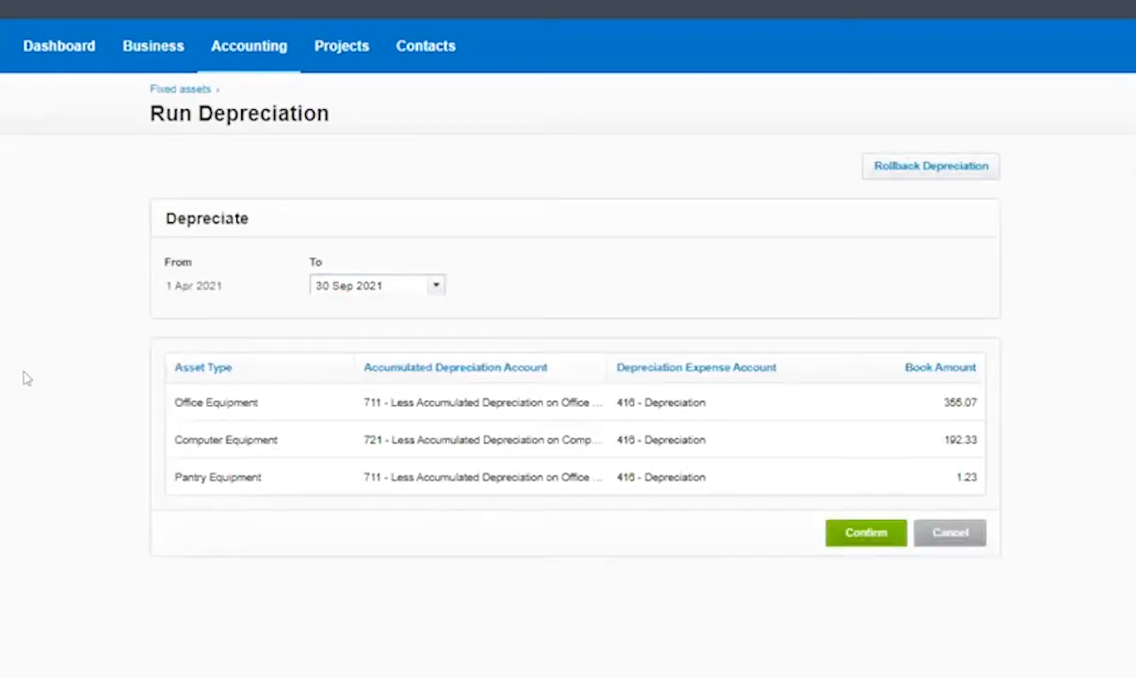
{"action": "left_click", "coordinate": [866, 532]}
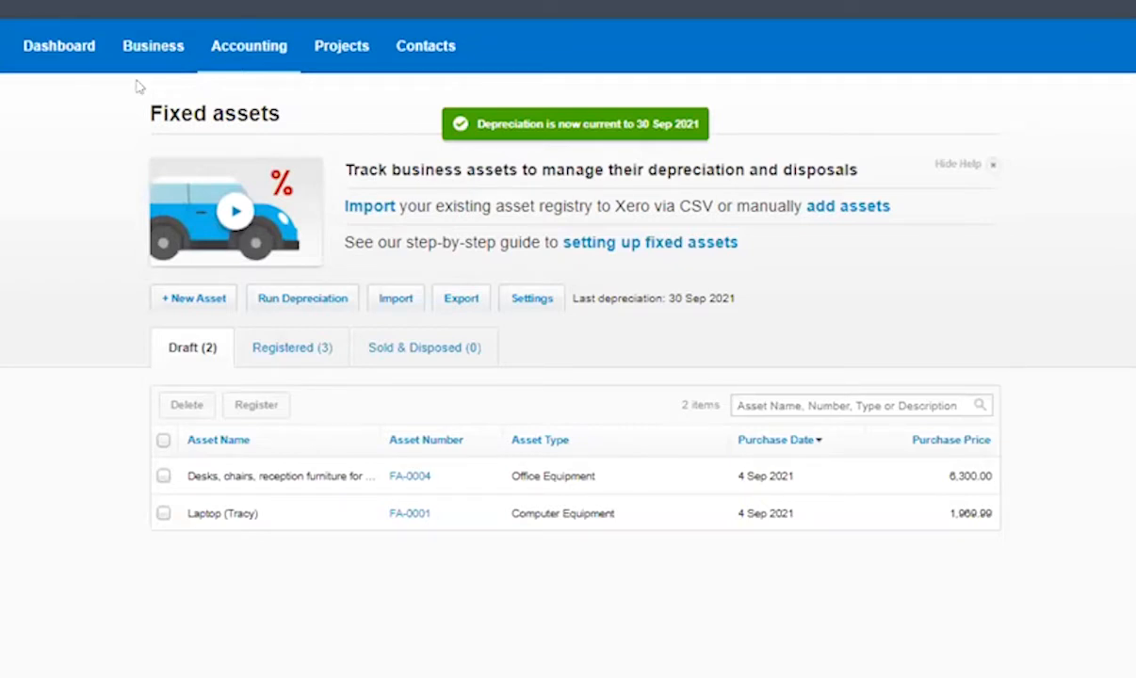
Highlight the Fixed Asset Reconciliation item on the PowerPoint Learning Objective slide and return to Xero
{"action": "key", "text": "alt+Tab"}
{"action": "key", "text": "alt+Tab"}
{"action": "left_click_drag", "start_coordinate": [464, 339], "coordinate": [267, 340]}
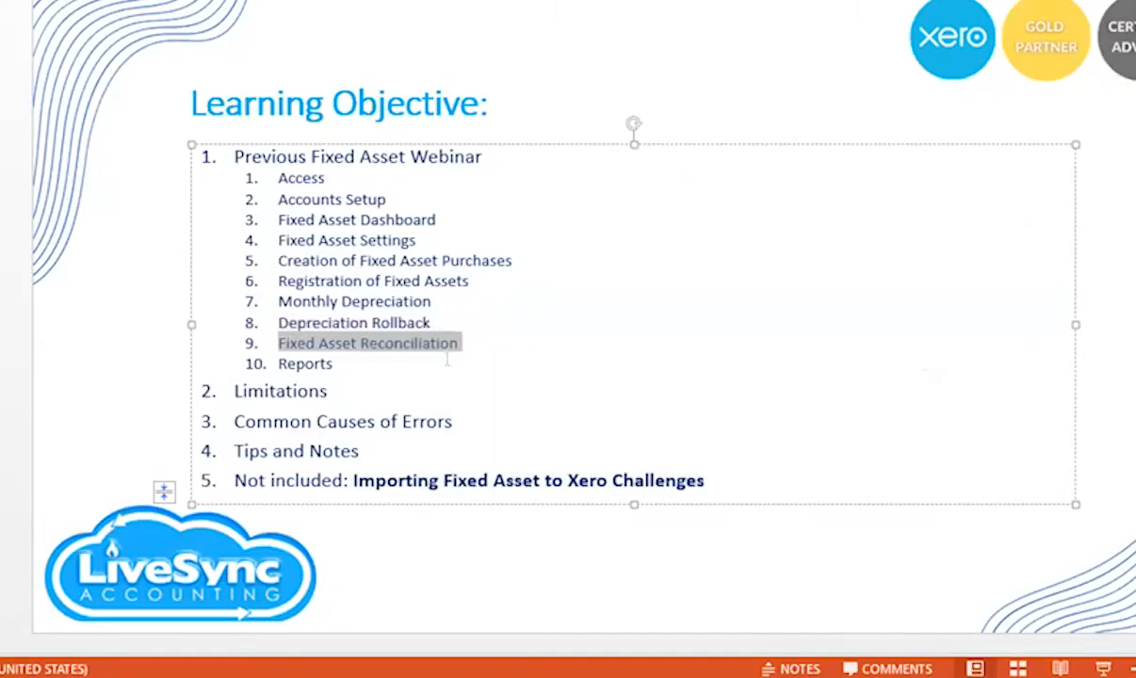
{"action": "key", "text": "alt+Tab"}
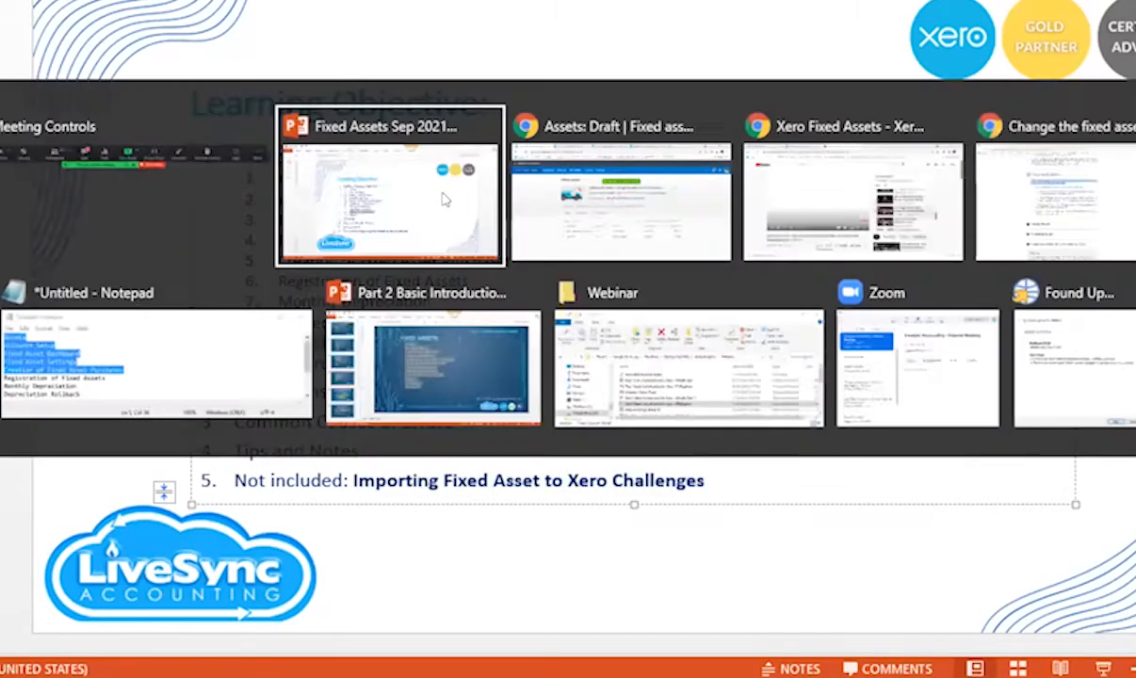
{"action": "left_click", "coordinate": [590, 220]}
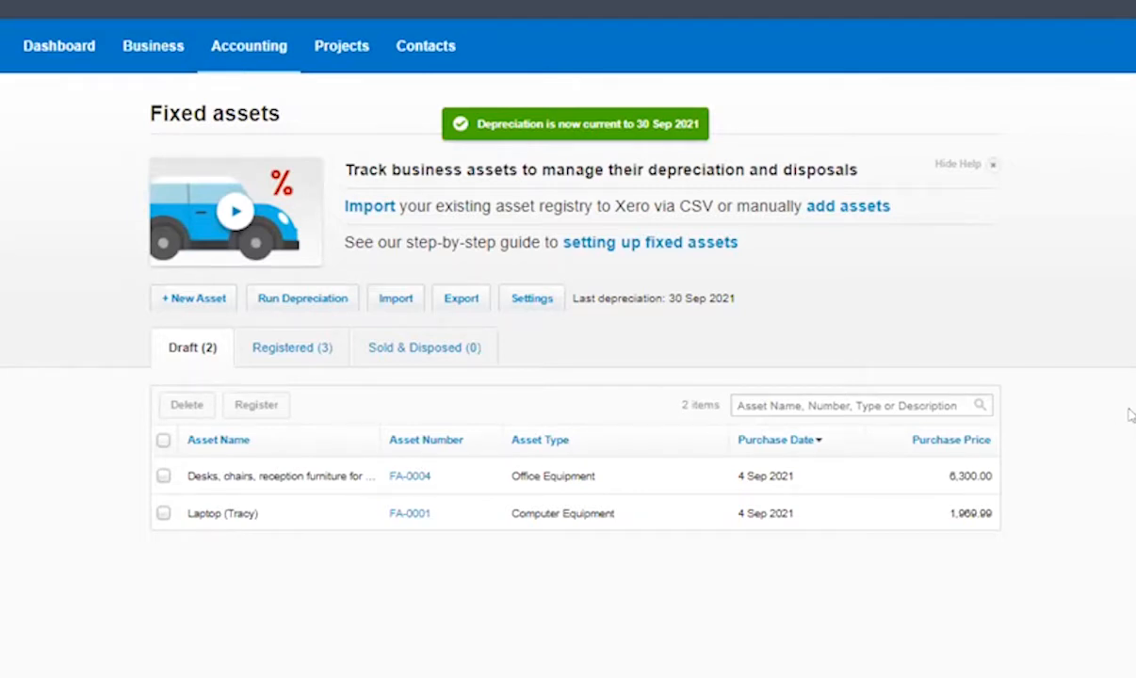
Open the older Fixed Asset Reconciliation report and examine the balance sheet and asset register differences for September 2021
{"action": "left_click", "coordinate": [242, 57]}
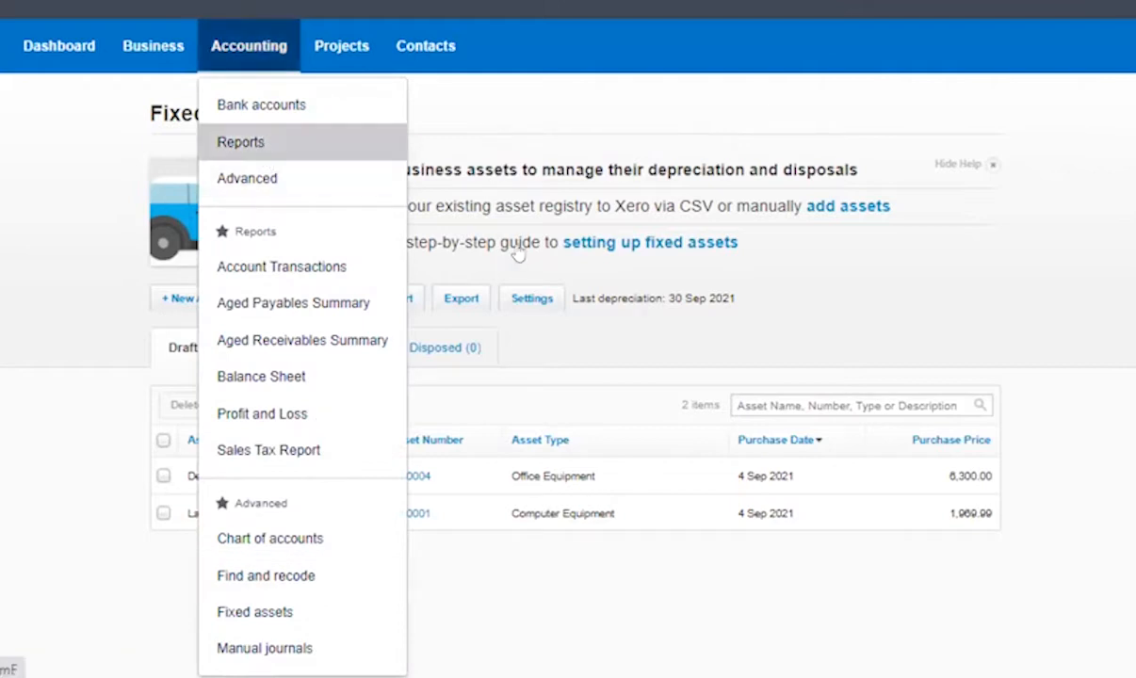
{"action": "left_click", "coordinate": [240, 141]}
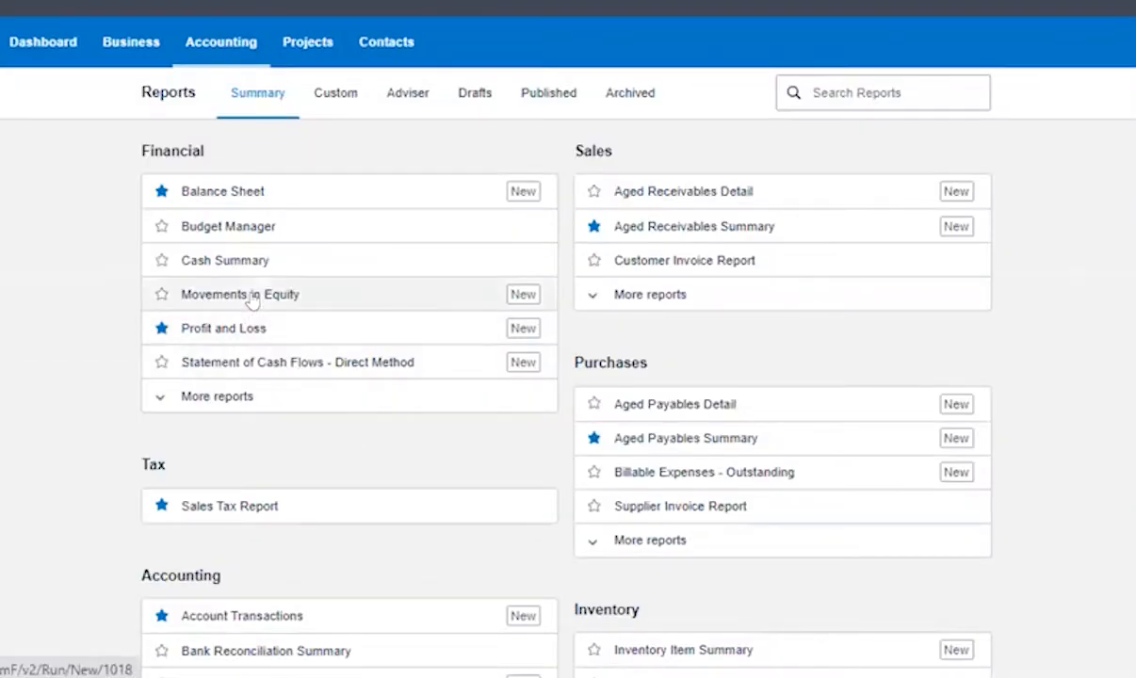
{"action": "scroll", "coordinate": [342, 554], "scroll_direction": "down", "scroll_amount": 5}
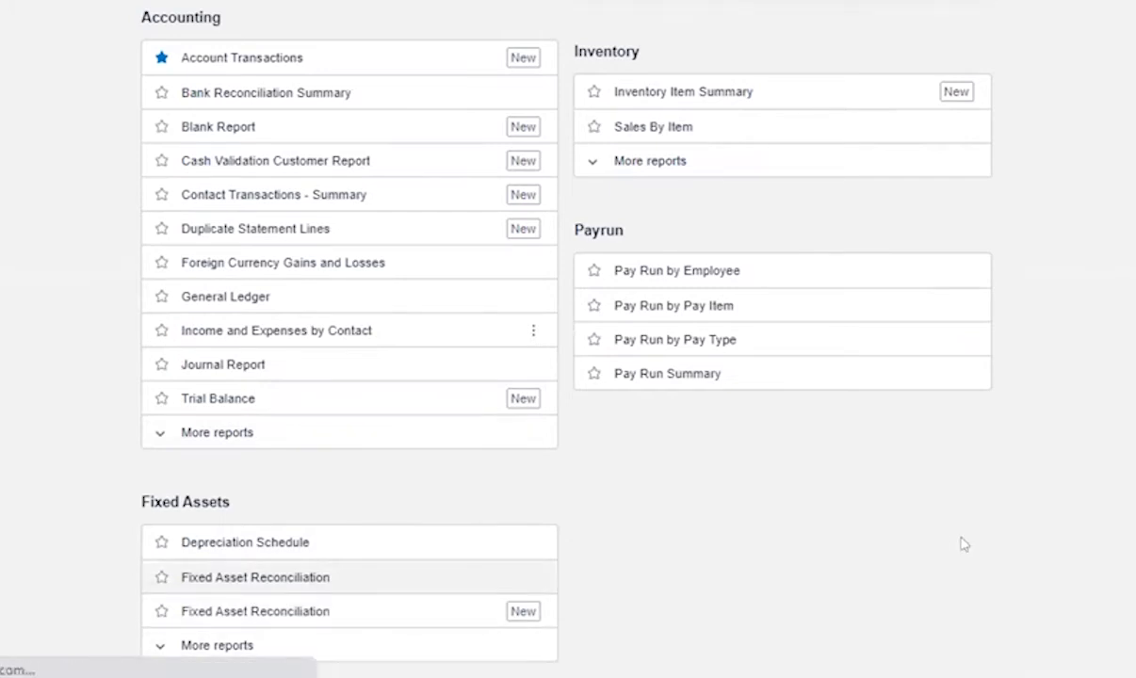
{"action": "left_click", "coordinate": [350, 578]}
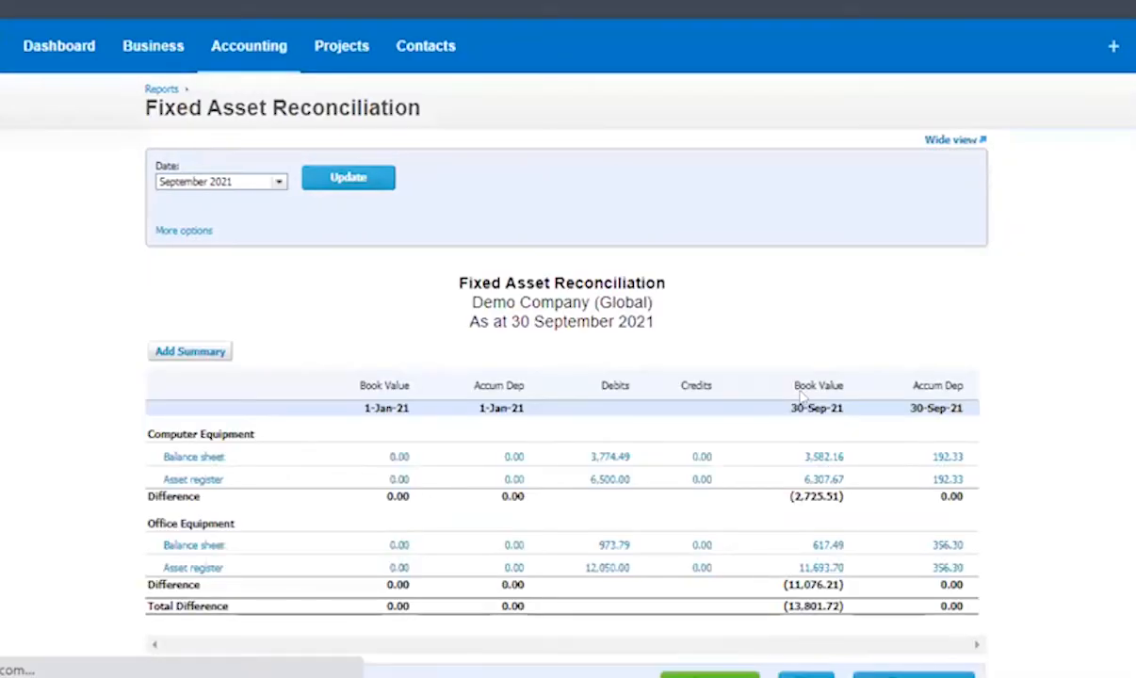
{"action": "scroll", "coordinate": [766, 574], "scroll_direction": "down", "scroll_amount": 2}
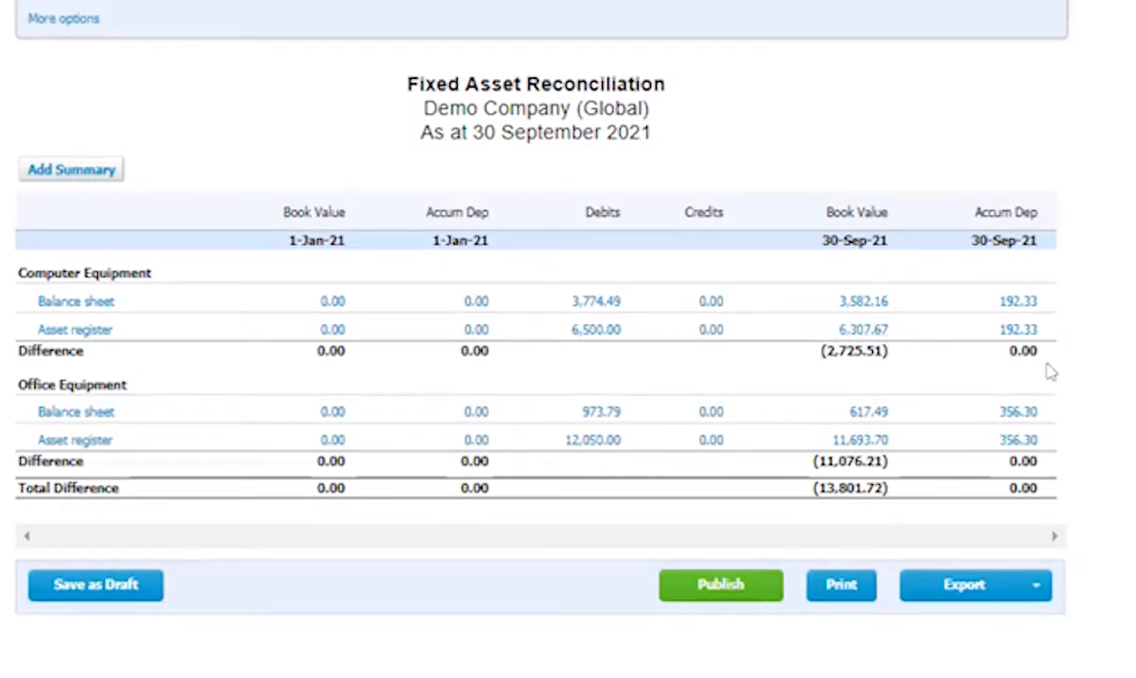
Open the balance sheet behind Computer Equipment's 30-Sep-21 book value in a new browser tab and examine its fixed assets
{"action": "right_click", "coordinate": [871, 306]}
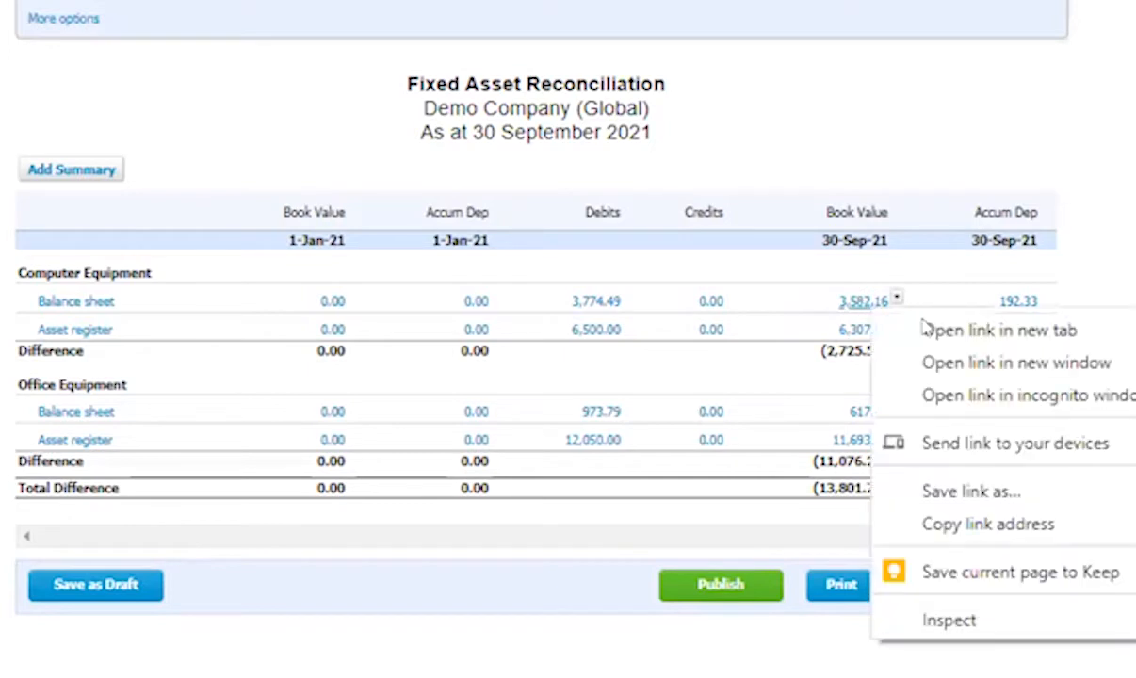
{"action": "left_click", "coordinate": [423, 19]}
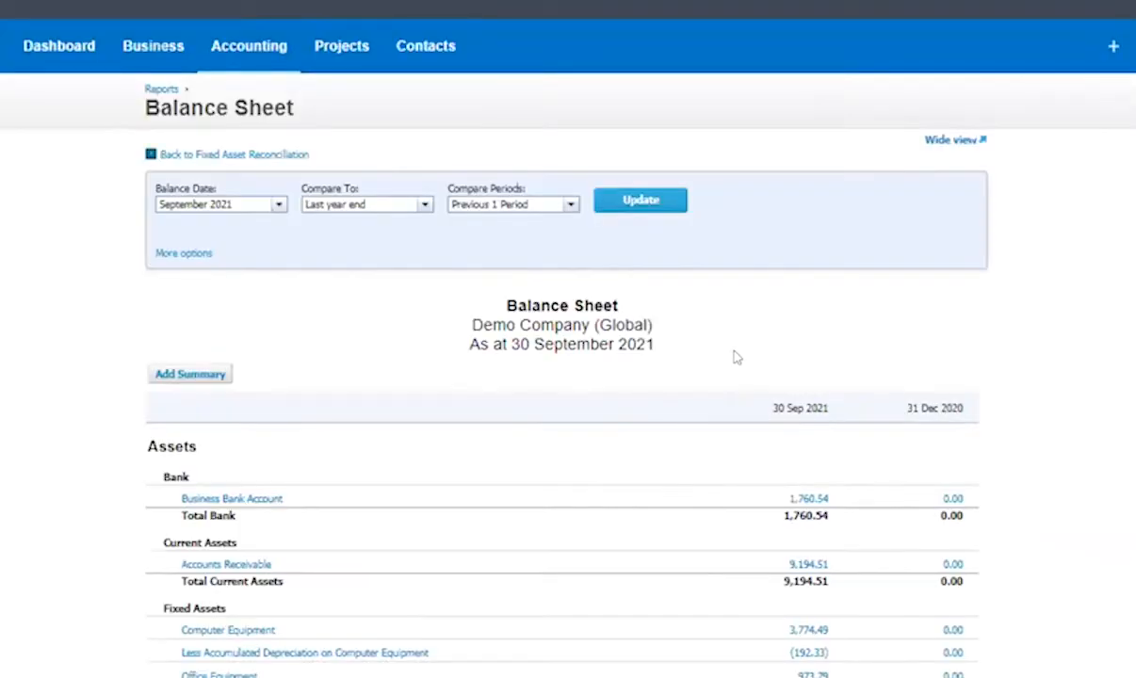
{"action": "scroll", "coordinate": [736, 358], "scroll_direction": "down", "scroll_amount": 6}
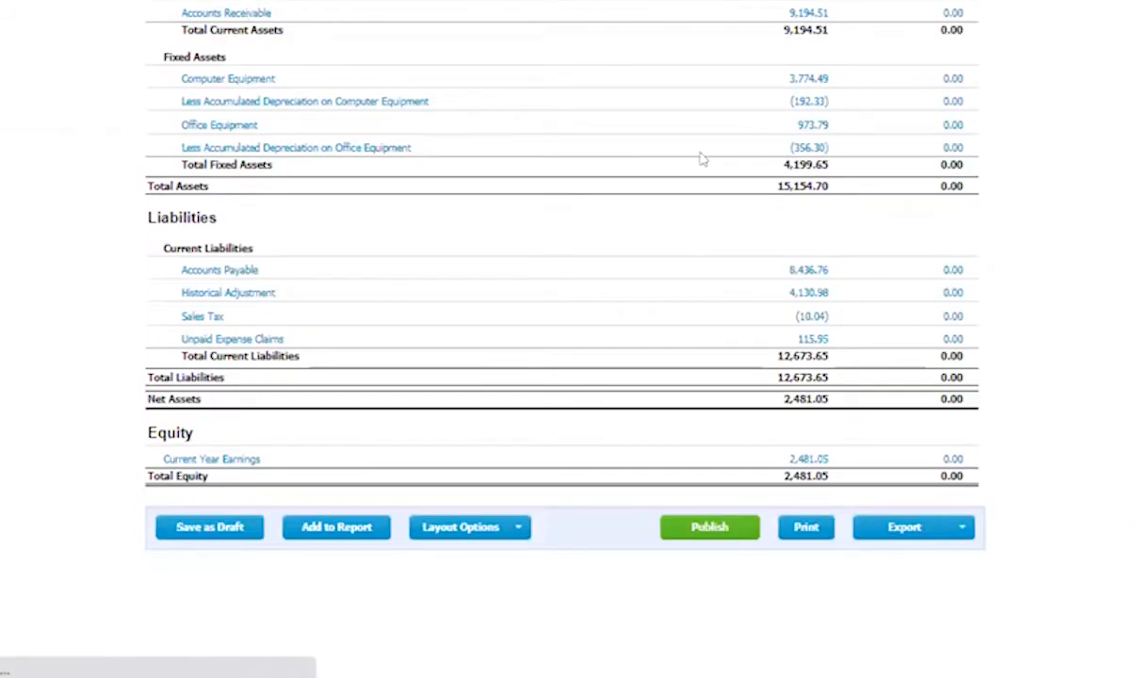
Open the Office Equipment transactions from the balance sheet and update the report to start from 1 Jan 2018
{"action": "left_click", "coordinate": [813, 124]}
{"action": "left_click", "coordinate": [354, 203]}
{"action": "key", "text": "BackSpace"}
{"action": "key", "text": "BackSpace"}
{"action": "type", "text": "18"}
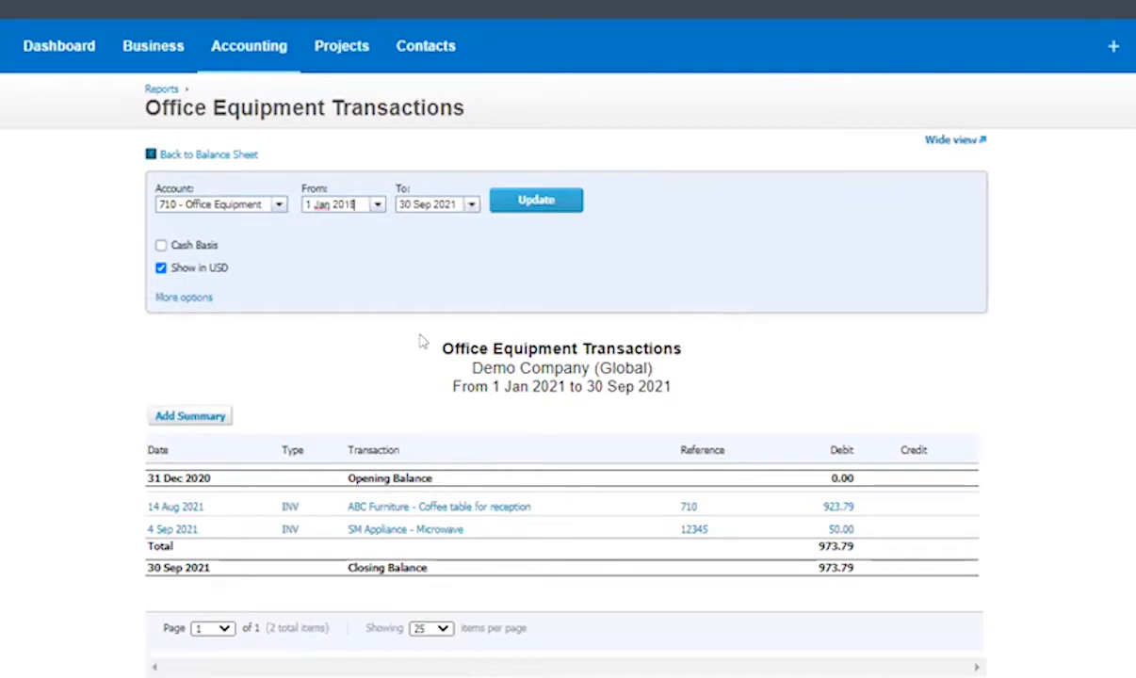
{"action": "left_click", "coordinate": [535, 202]}
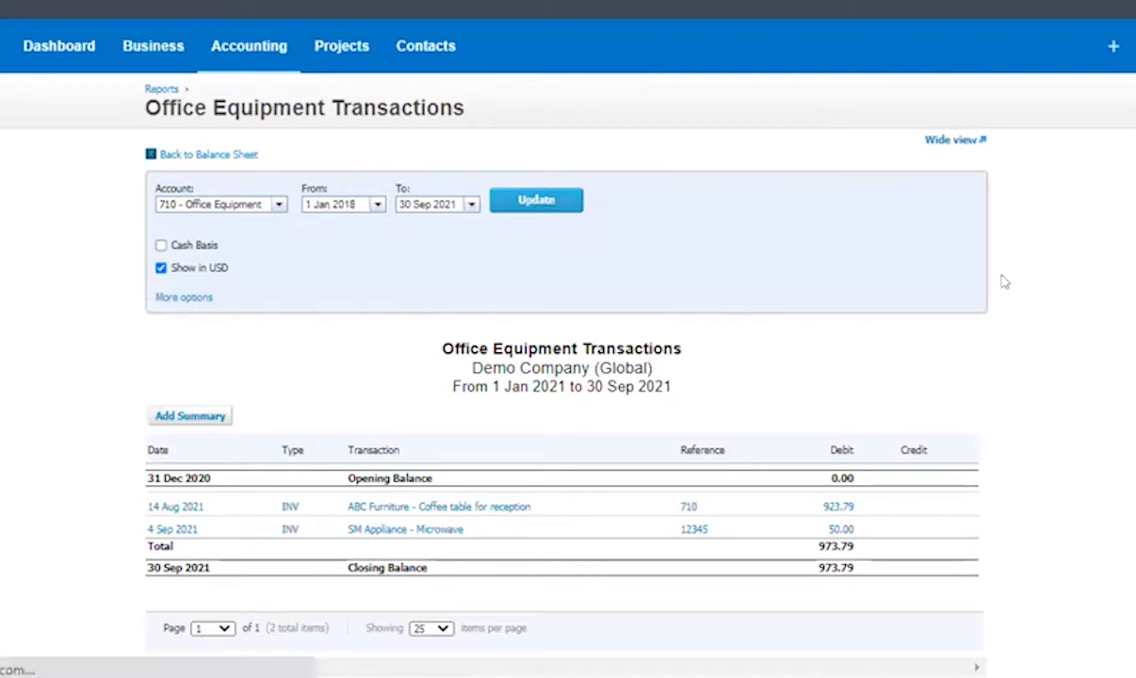
Switch the transactions report to account 720 - Computer Equipment and examine its listed purchases
{"action": "scroll", "coordinate": [1063, 432], "scroll_direction": "down", "scroll_amount": 2}
{"action": "left_click", "coordinate": [265, 58]}
{"action": "type", "text": "comp"}
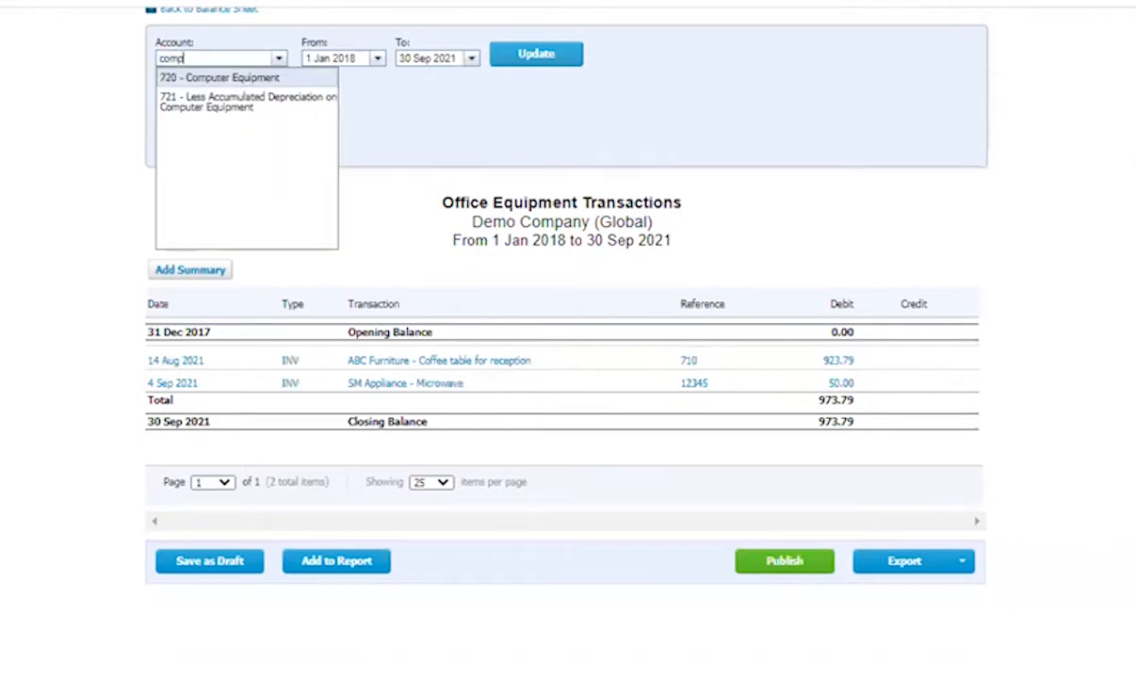
{"action": "left_click", "coordinate": [219, 78]}
{"action": "scroll", "coordinate": [848, 283], "scroll_direction": "down", "scroll_amount": 1}
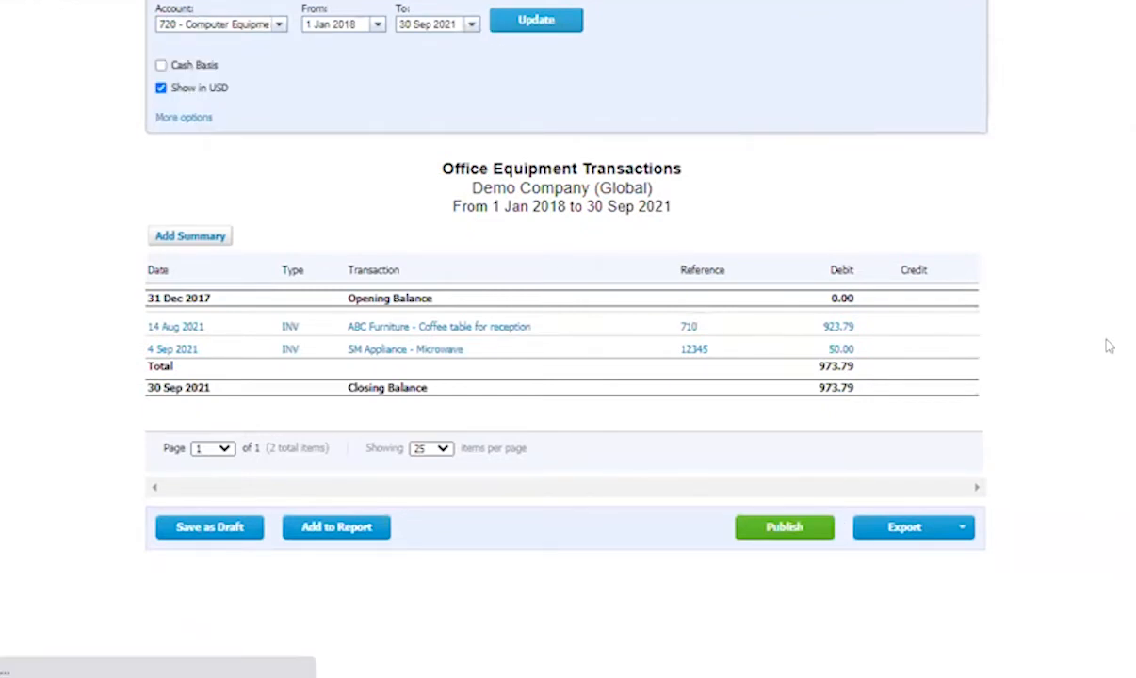
{"action": "scroll", "coordinate": [877, 358], "scroll_direction": "down", "scroll_amount": 3}
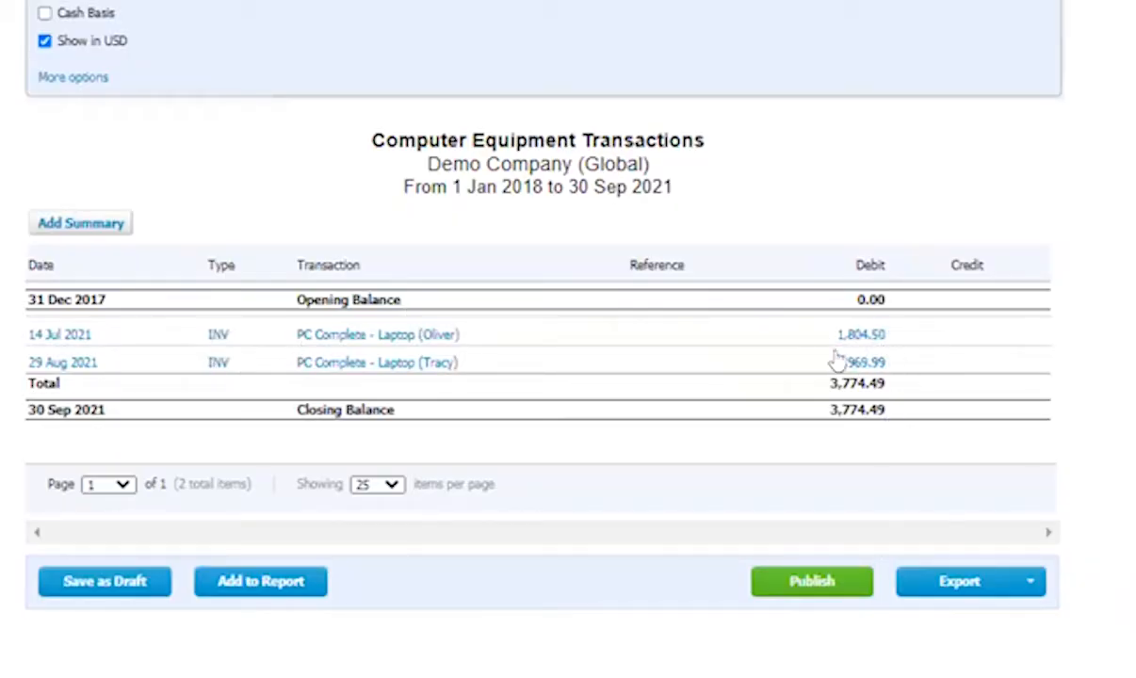
Return to the Fixed Asset Reconciliation and open the Depreciation Schedule behind Computer Equipment's asset register book value in a new tab
{"action": "key", "text": "alt+Left"}
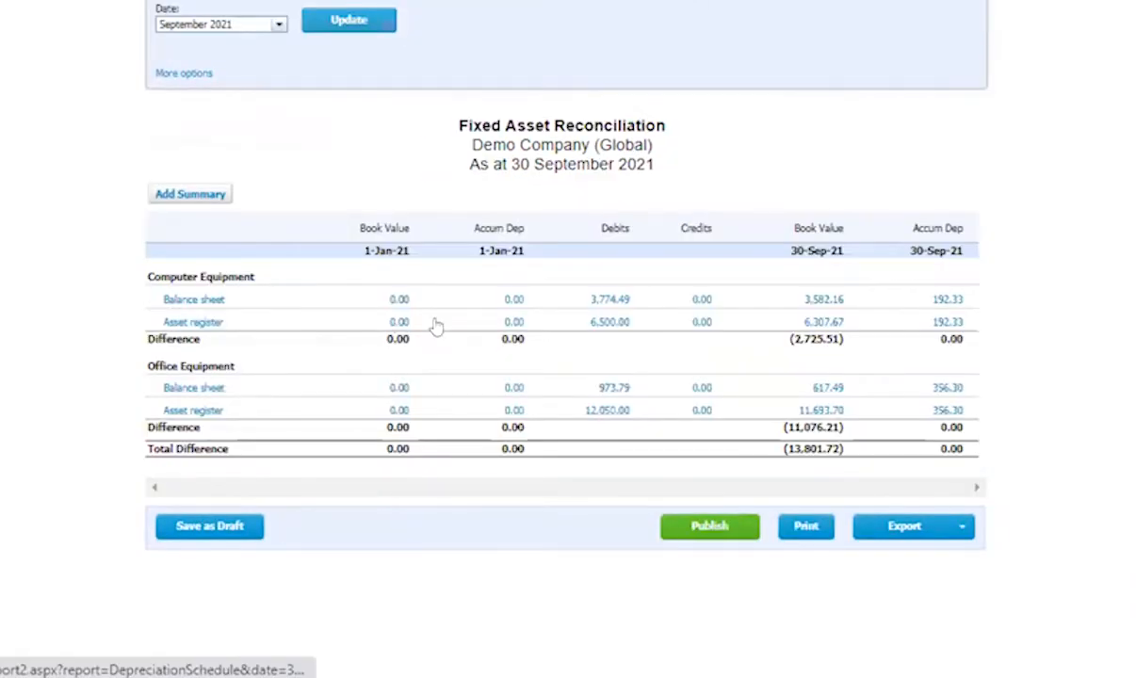
{"action": "right_click", "coordinate": [819, 324]}
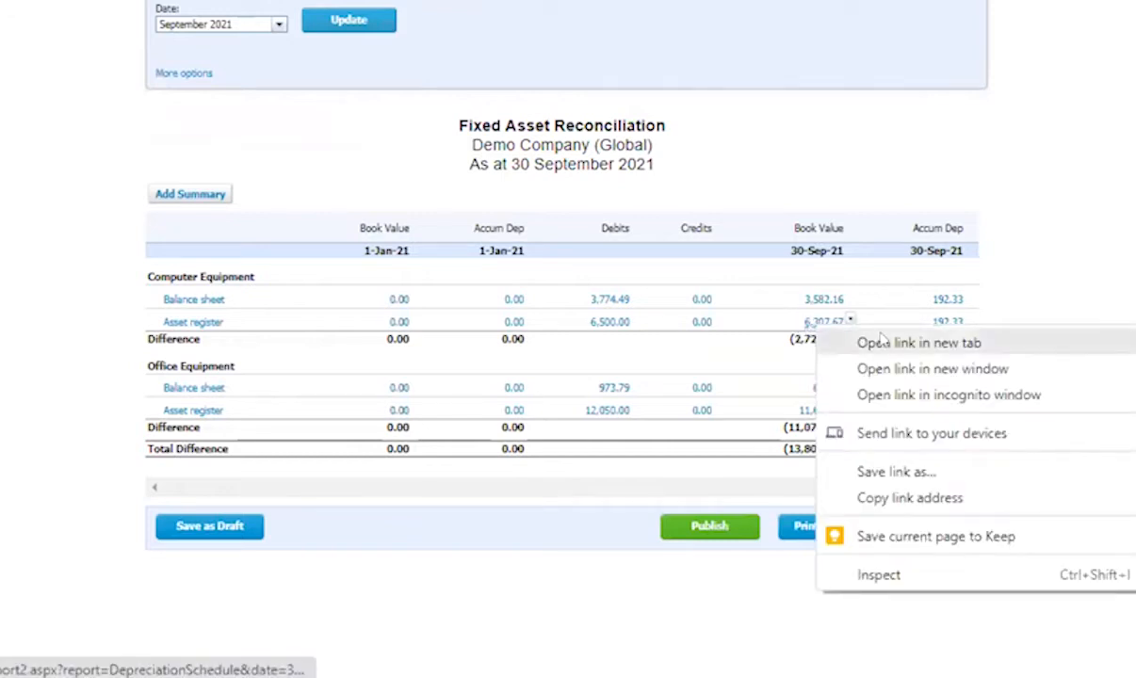
{"action": "left_click", "coordinate": [881, 342]}
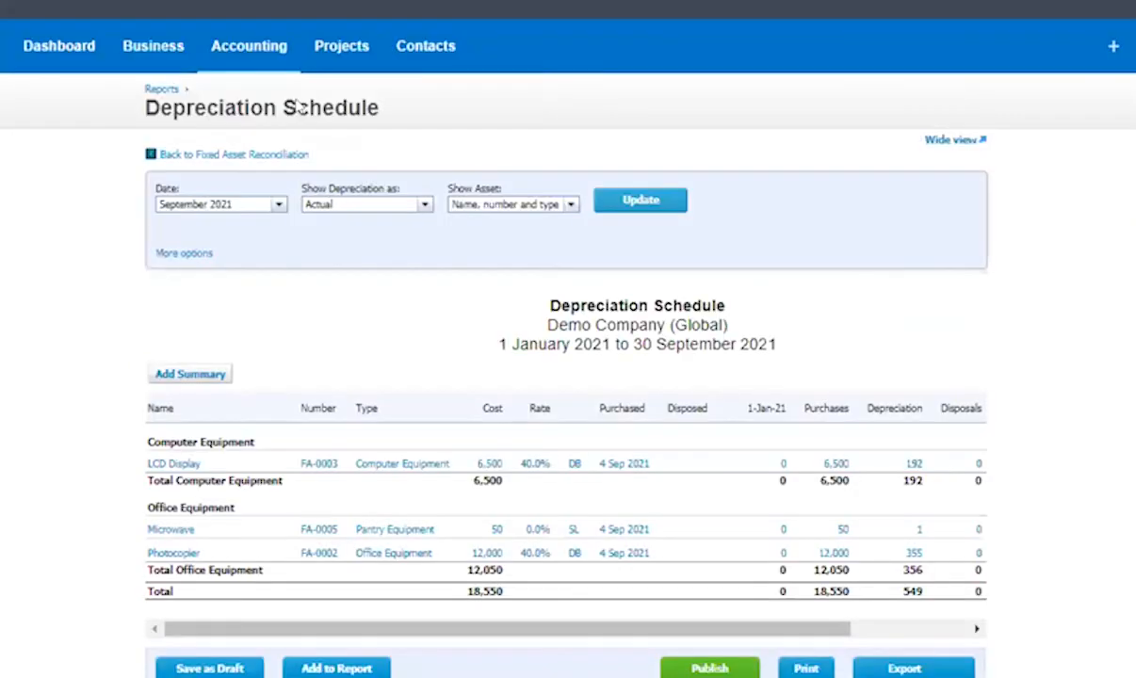
{"action": "scroll", "coordinate": [1050, 374], "scroll_direction": "down", "scroll_amount": 2}
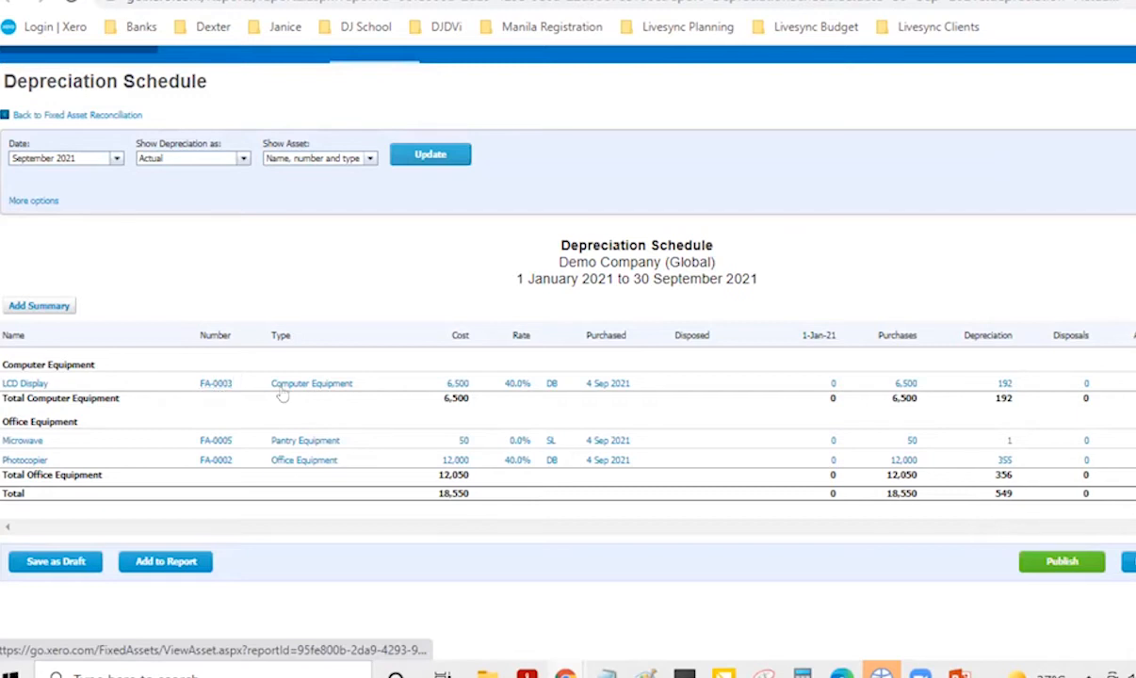
Open the LCD Display asset FA-0003 from the Depreciation Schedule in a new tab and examine its details
{"action": "right_click", "coordinate": [216, 385]}
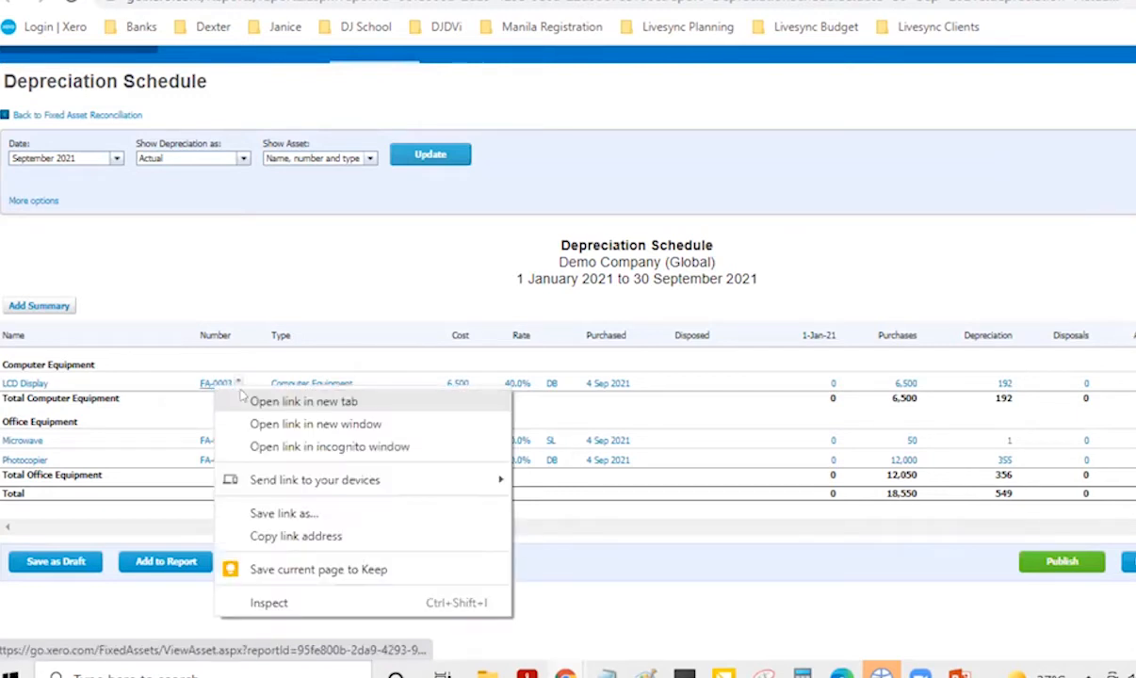
{"action": "left_click", "coordinate": [297, 401]}
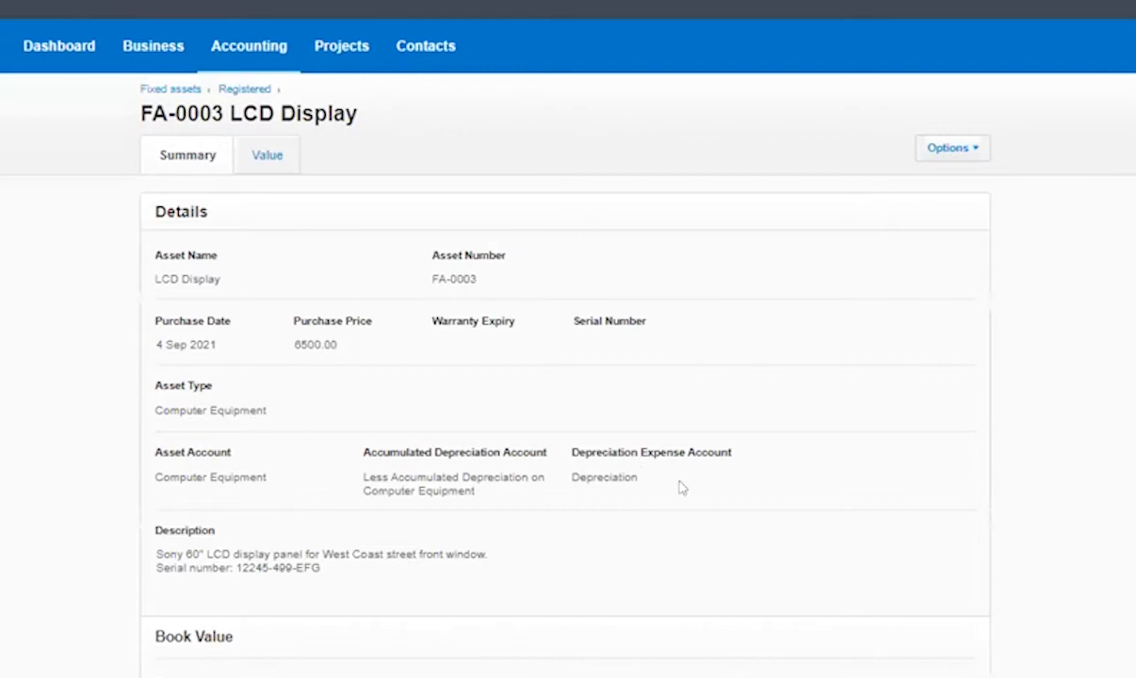
{"action": "scroll", "coordinate": [754, 528], "scroll_direction": "down", "scroll_amount": 3}
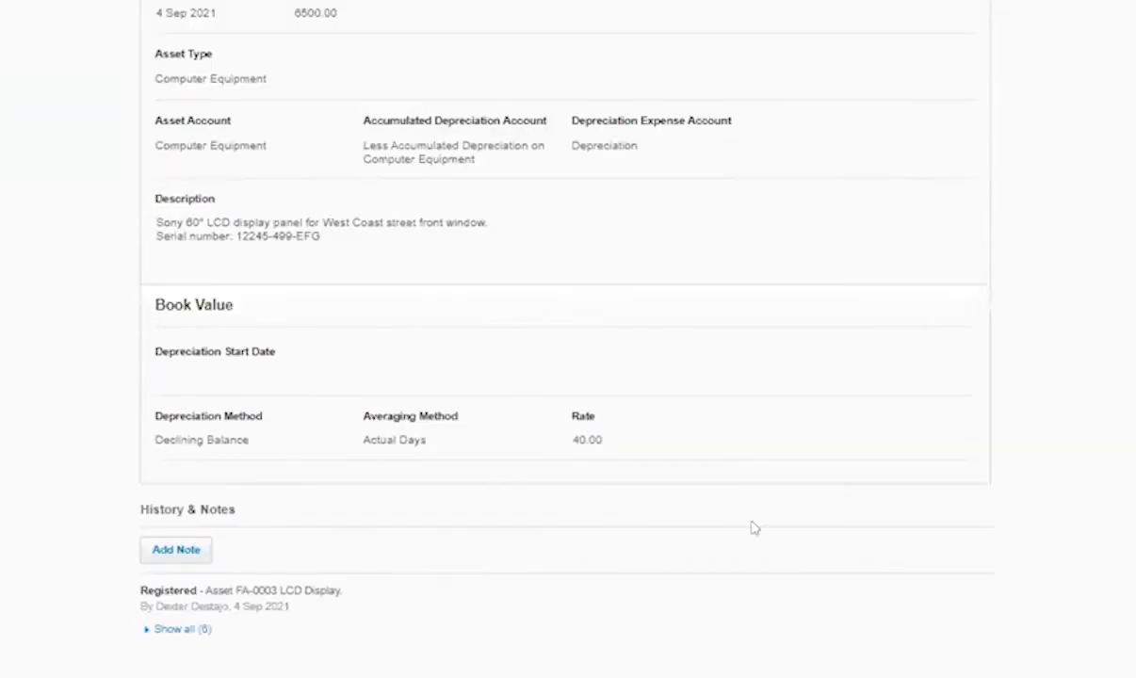
{"action": "scroll", "coordinate": [754, 529], "scroll_direction": "up", "scroll_amount": 1}
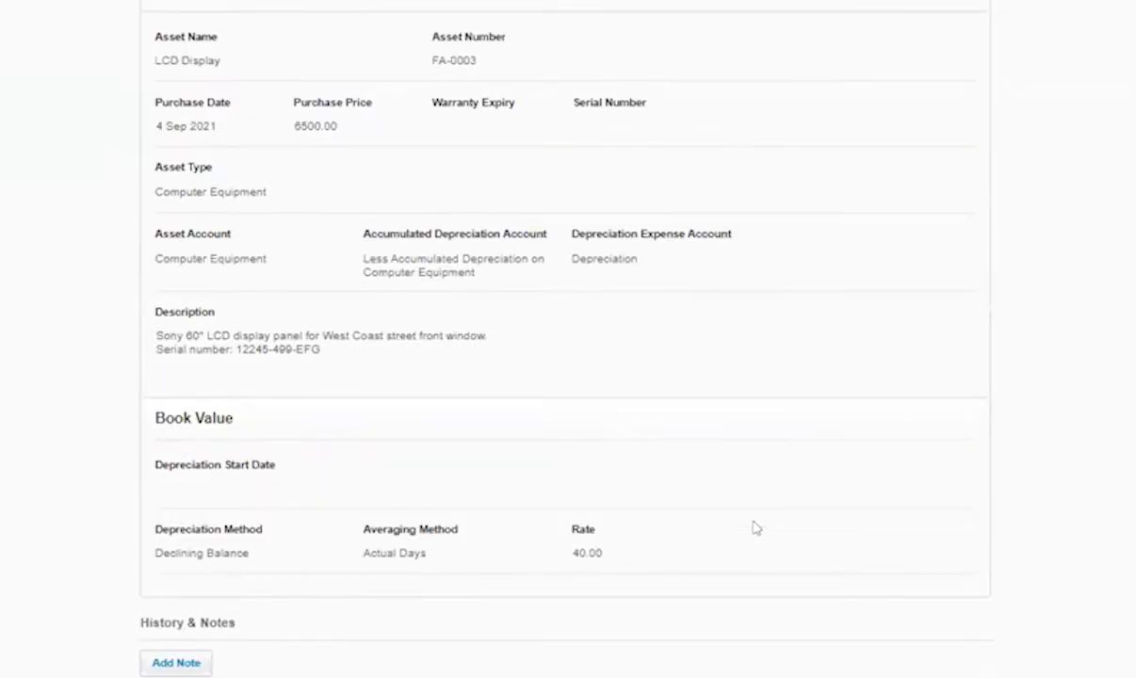
{"action": "scroll", "coordinate": [565, 339], "scroll_direction": "up", "scroll_amount": 1}
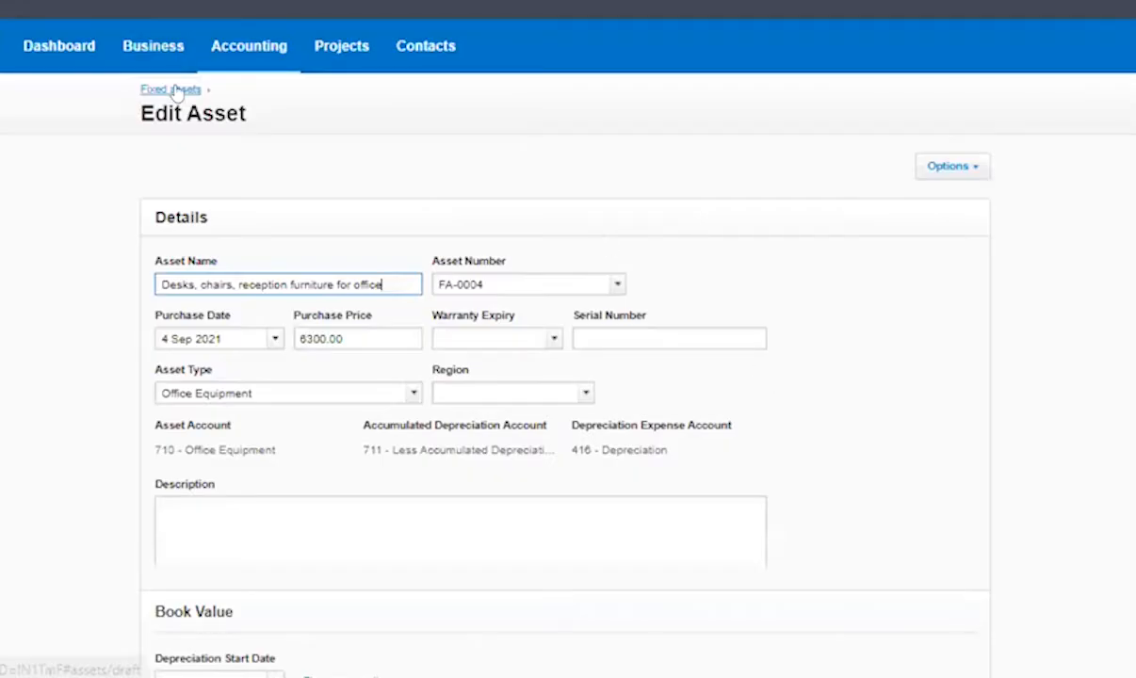
Return to the fixed assets list and open the draft laptop asset FA-0001 for editing
{"action": "left_click", "coordinate": [175, 92]}
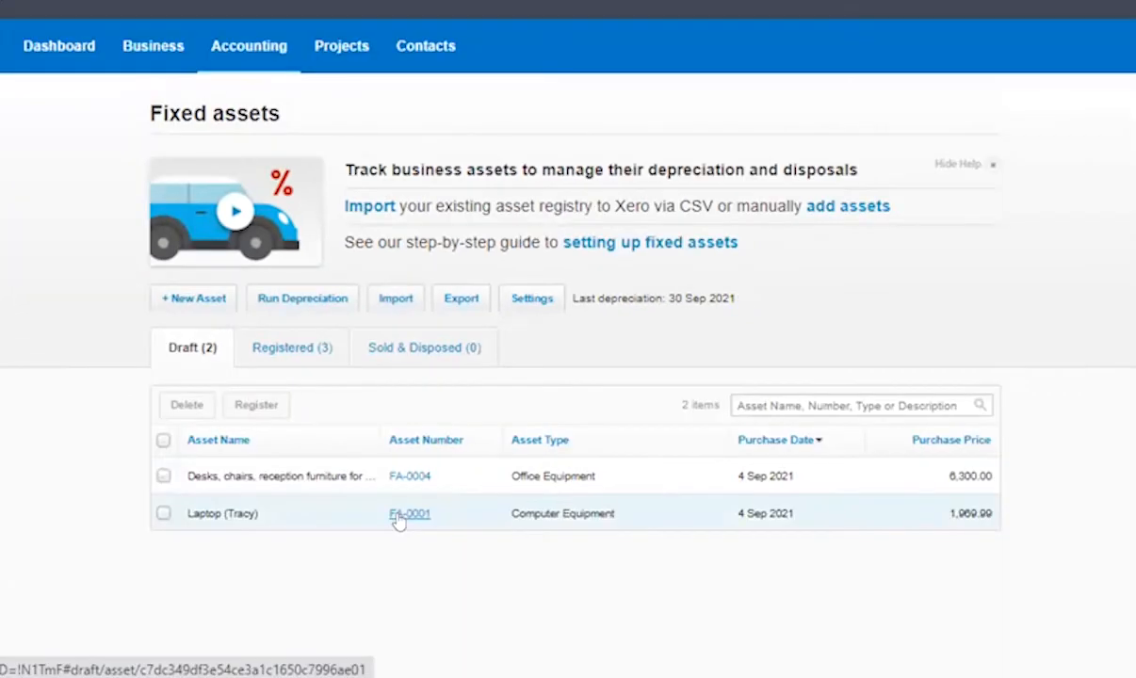
{"action": "left_click", "coordinate": [332, 571]}
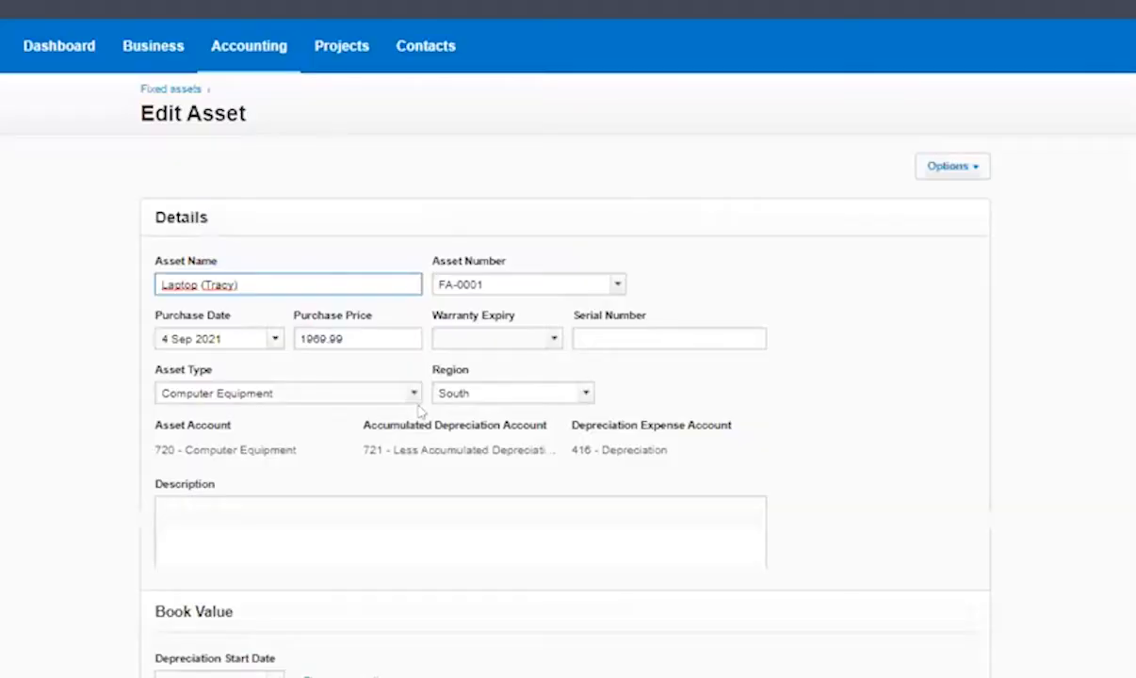
{"action": "scroll", "coordinate": [324, 185], "scroll_direction": "down", "scroll_amount": 3}
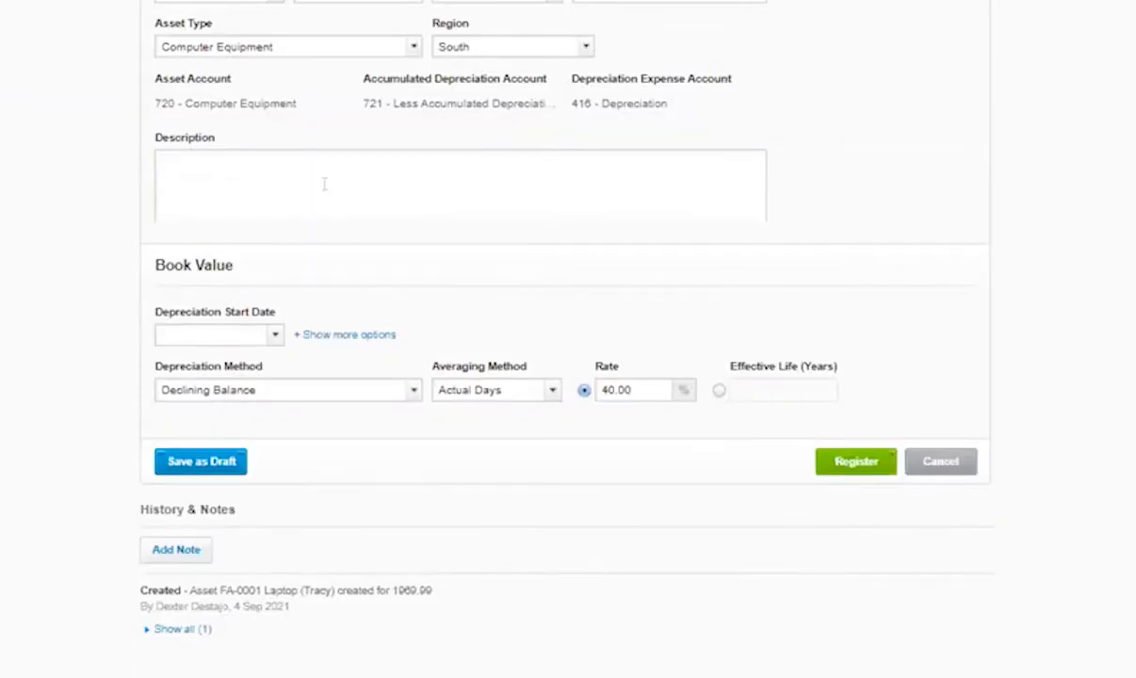
{"action": "scroll", "coordinate": [242, 389], "scroll_direction": "up", "scroll_amount": 1}
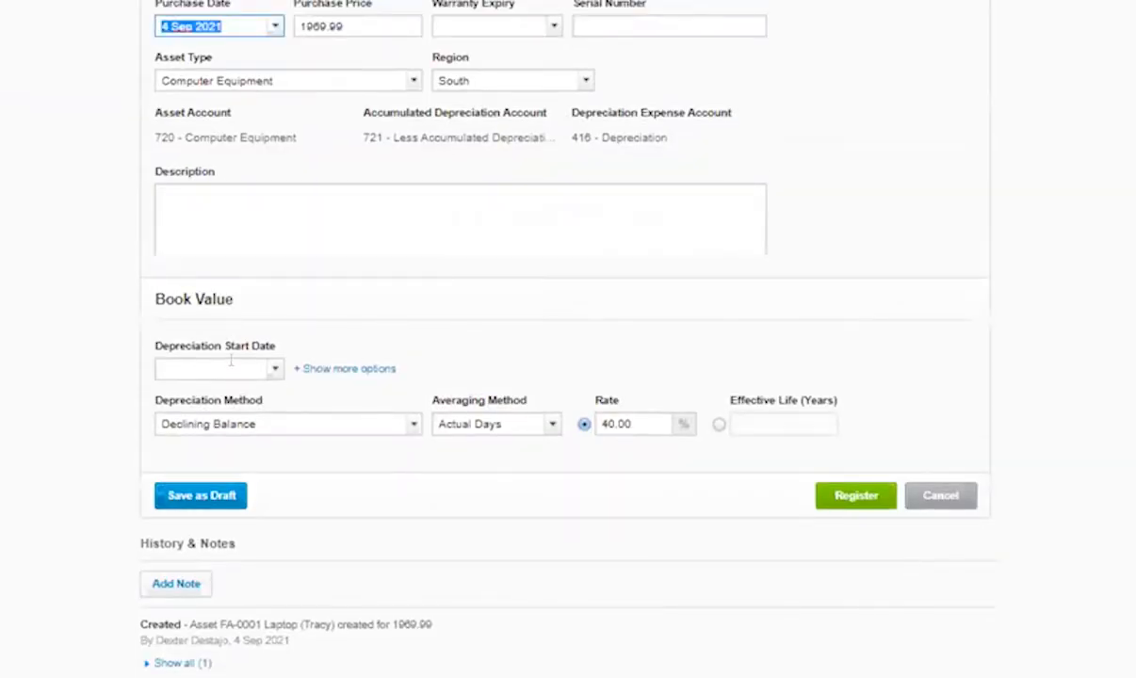
Set the laptop's purchase and depreciation start dates to 29 Aug 2021 and register the asset
{"action": "left_click", "coordinate": [231, 368]}
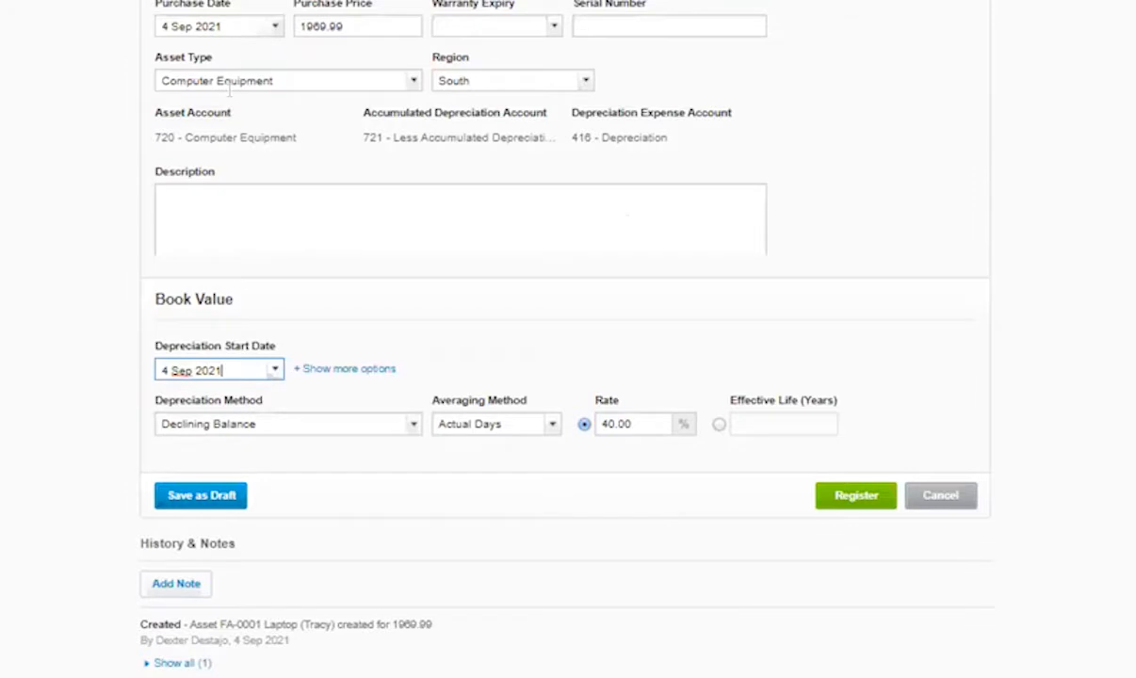
{"action": "scroll", "coordinate": [248, 233], "scroll_direction": "up", "scroll_amount": 3}
{"action": "left_click", "coordinate": [217, 254]}
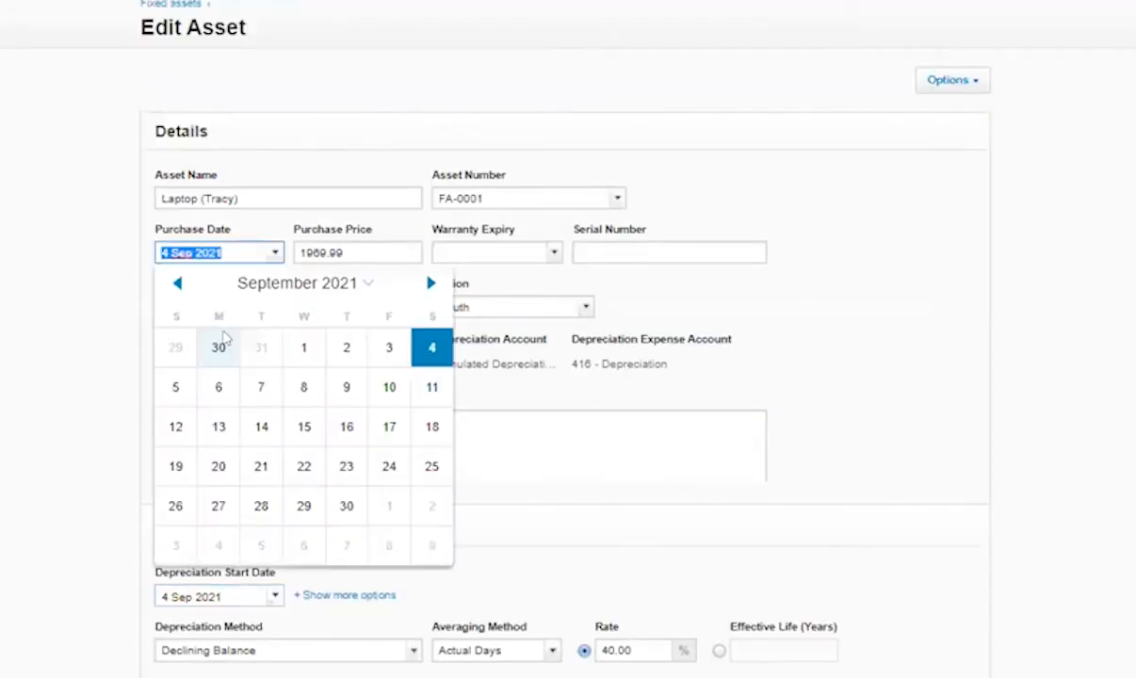
{"action": "left_click", "coordinate": [175, 343]}
{"action": "scroll", "coordinate": [232, 368], "scroll_direction": "down", "scroll_amount": 2}
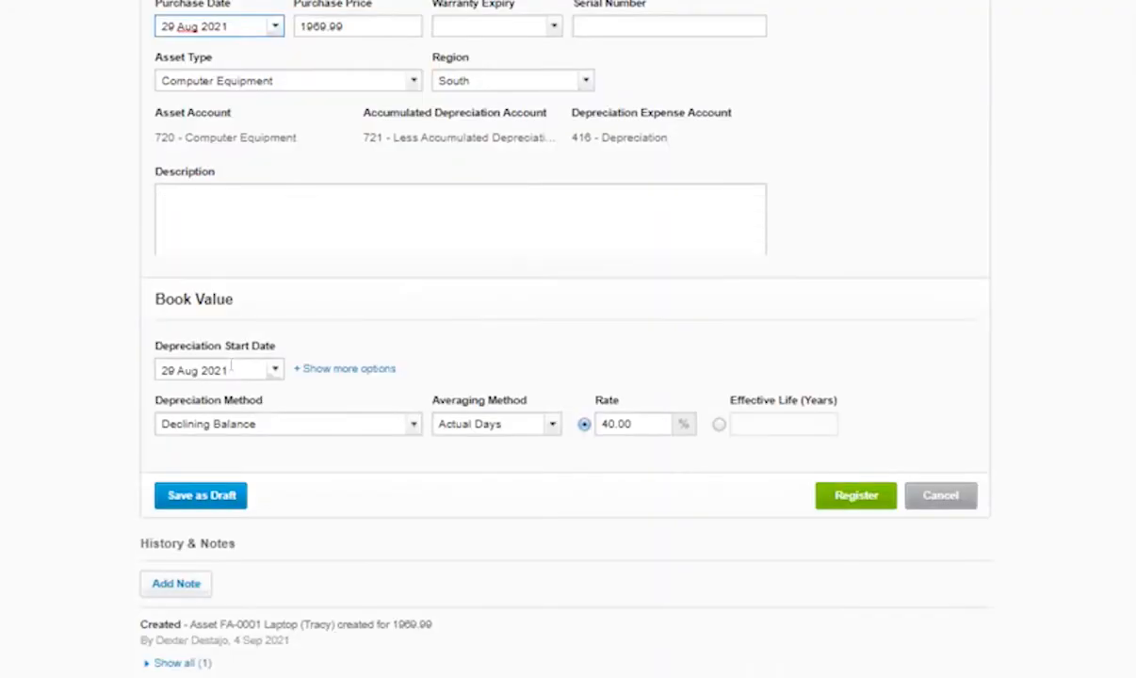
{"action": "left_click", "coordinate": [854, 495]}
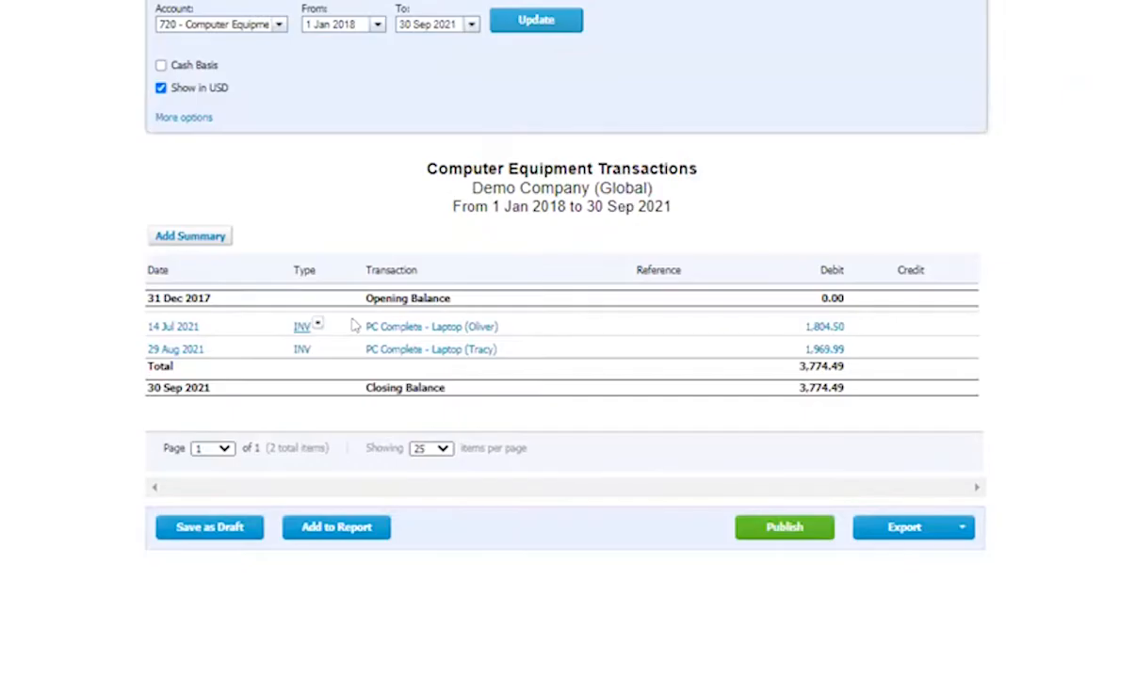
Create a new asset named after the 14 Jul 2021 laptop purchase in the transactions report, leaving out the supplier name
{"action": "triple_click", "coordinate": [487, 326]}
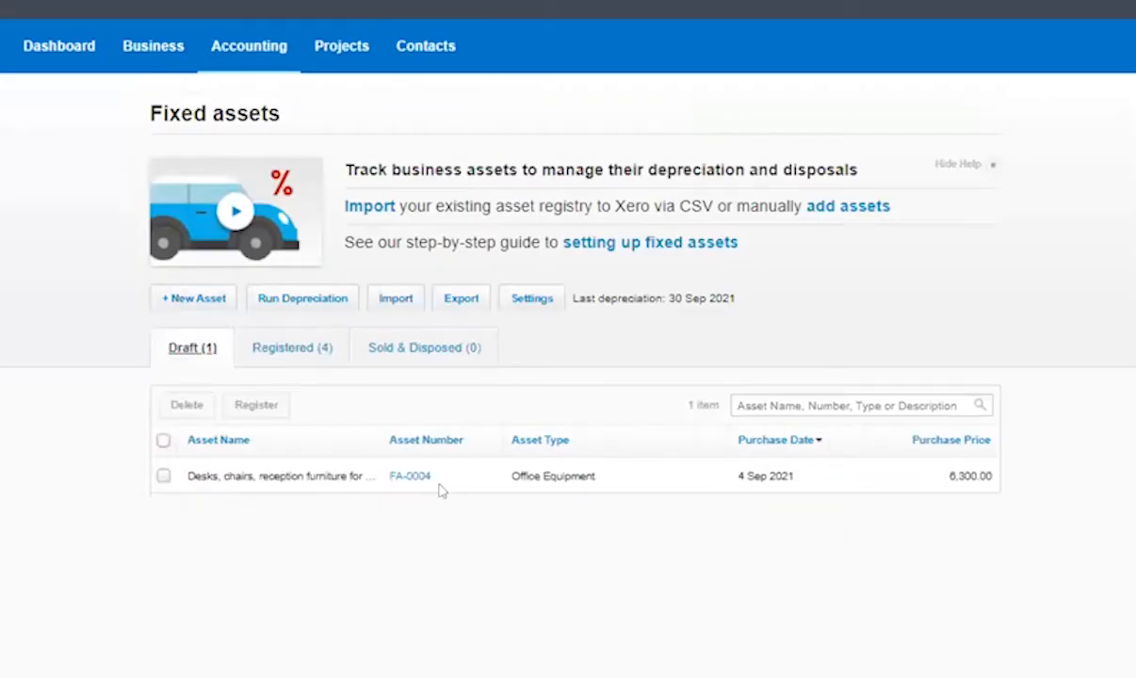
{"action": "left_click", "coordinate": [193, 298]}
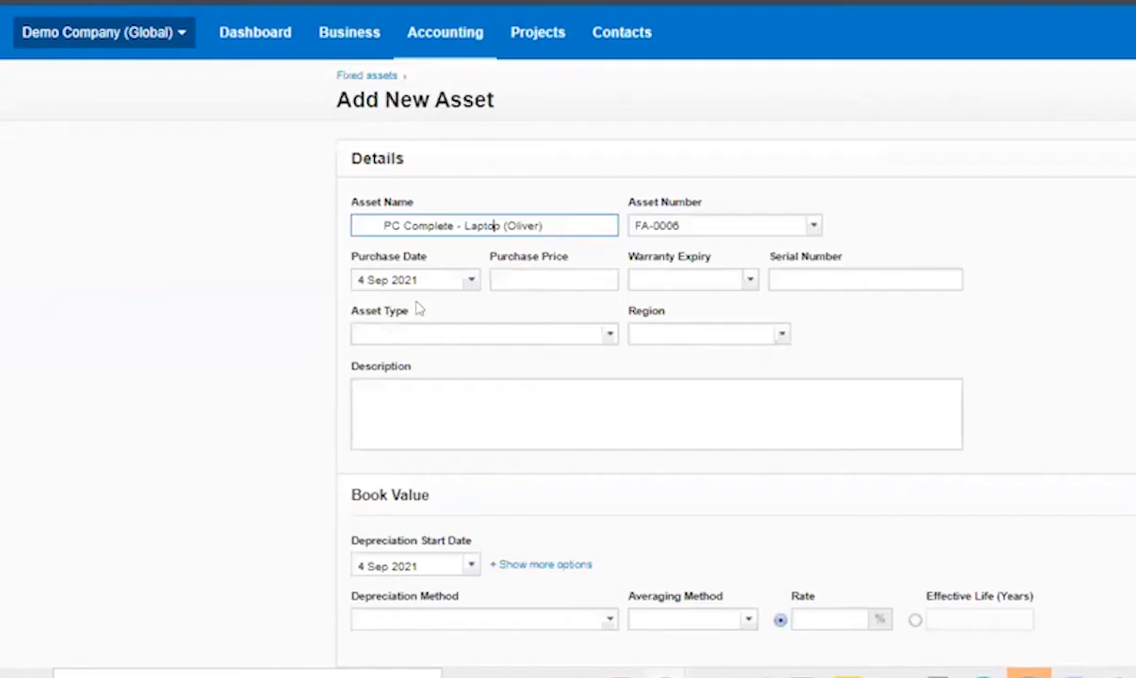
{"action": "left_click_drag", "start_coordinate": [268, 240], "coordinate": [88, 247]}
{"action": "key", "text": "BackSpace"}
Set the new laptop's purchase date to 14 Jul 2021 and its purchase price to 1,804.50, copied from the transactions report
{"action": "left_click", "coordinate": [173, 297]}
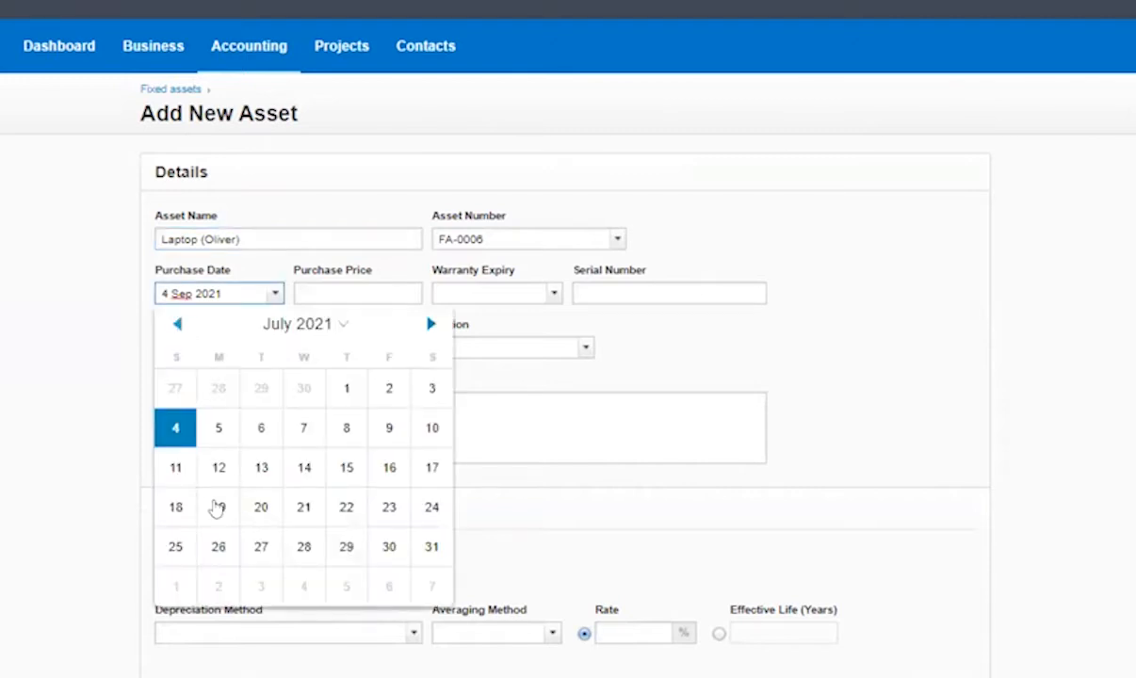
{"action": "left_click", "coordinate": [303, 469]}
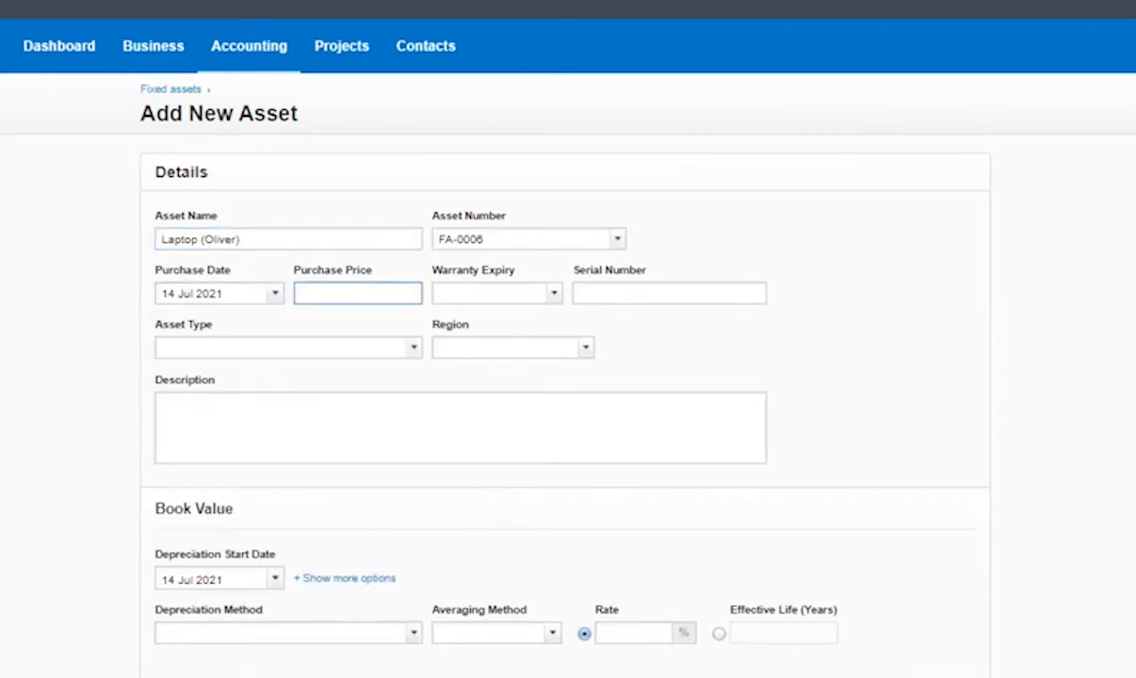
{"action": "key", "text": "ctrl+Tab"}
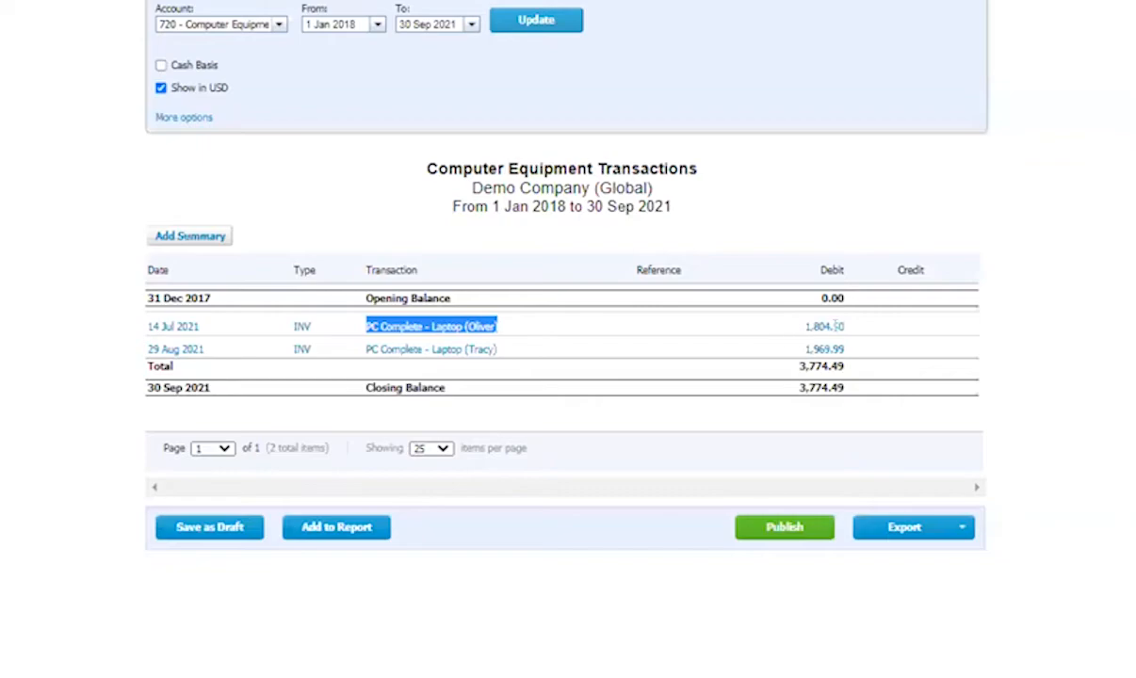
{"action": "double_click", "coordinate": [833, 326]}
{"action": "key", "text": "ctrl+c"}
{"action": "key", "text": "ctrl+Tab"}
{"action": "key", "text": "ctrl+v"}
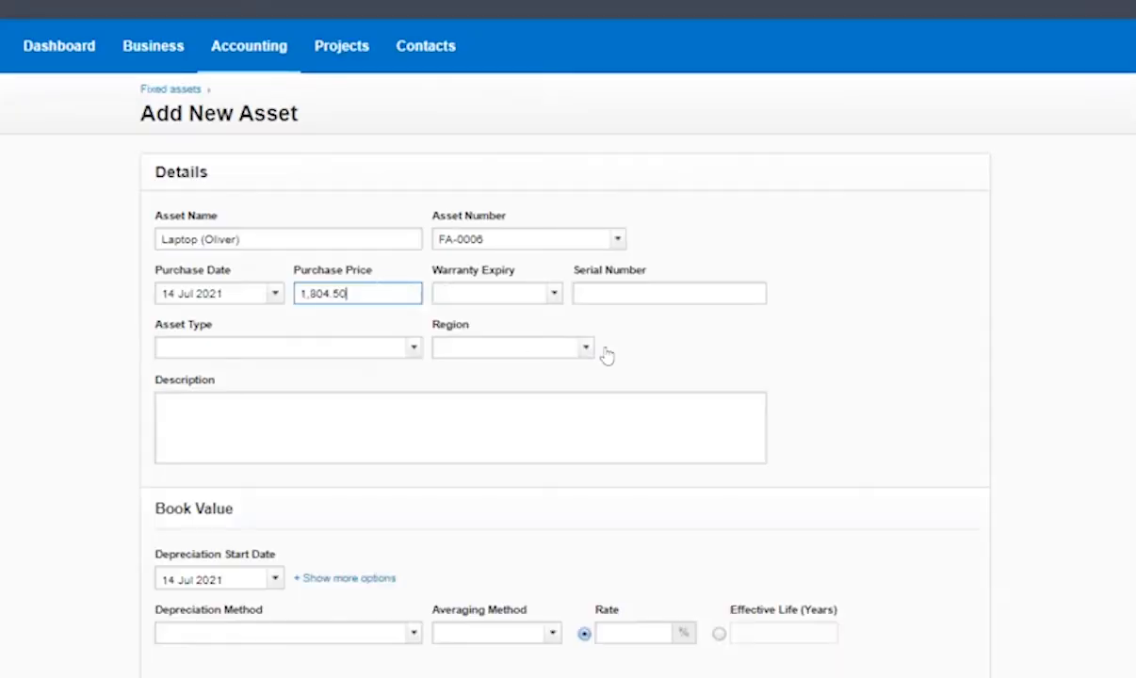
Assign the Computer Equipment asset type to the new laptop and register it
{"action": "left_click", "coordinate": [411, 350]}
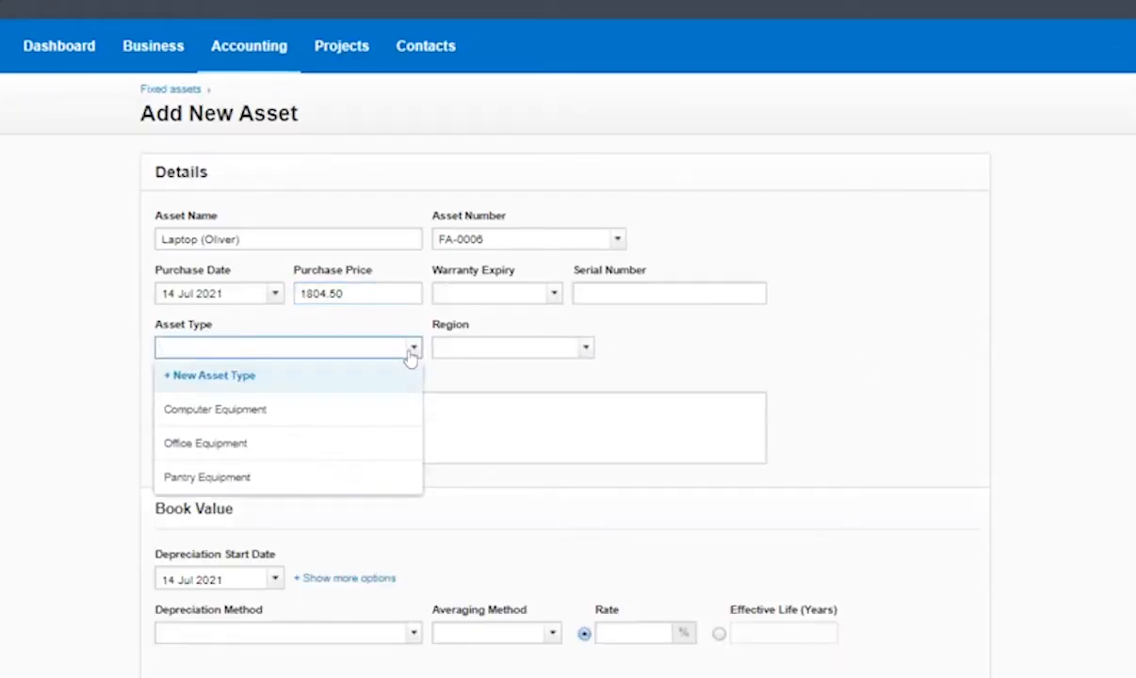
{"action": "left_click", "coordinate": [314, 411]}
{"action": "scroll", "coordinate": [504, 413], "scroll_direction": "down", "scroll_amount": 2}
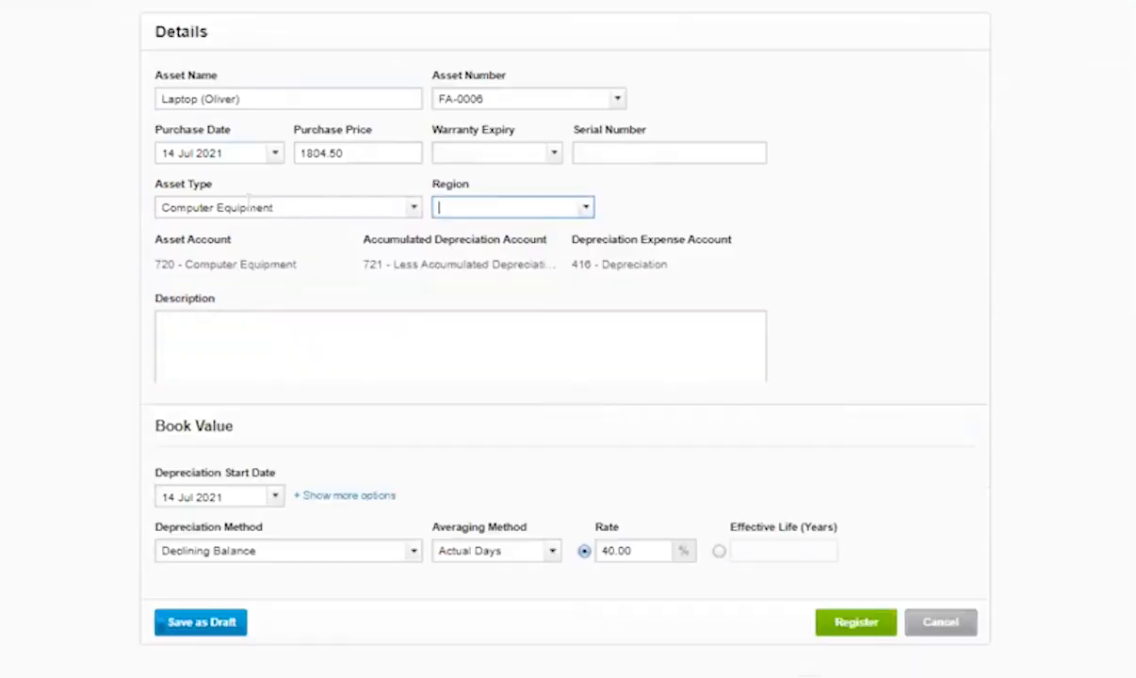
{"action": "left_click", "coordinate": [231, 488]}
{"action": "left_click", "coordinate": [829, 623]}
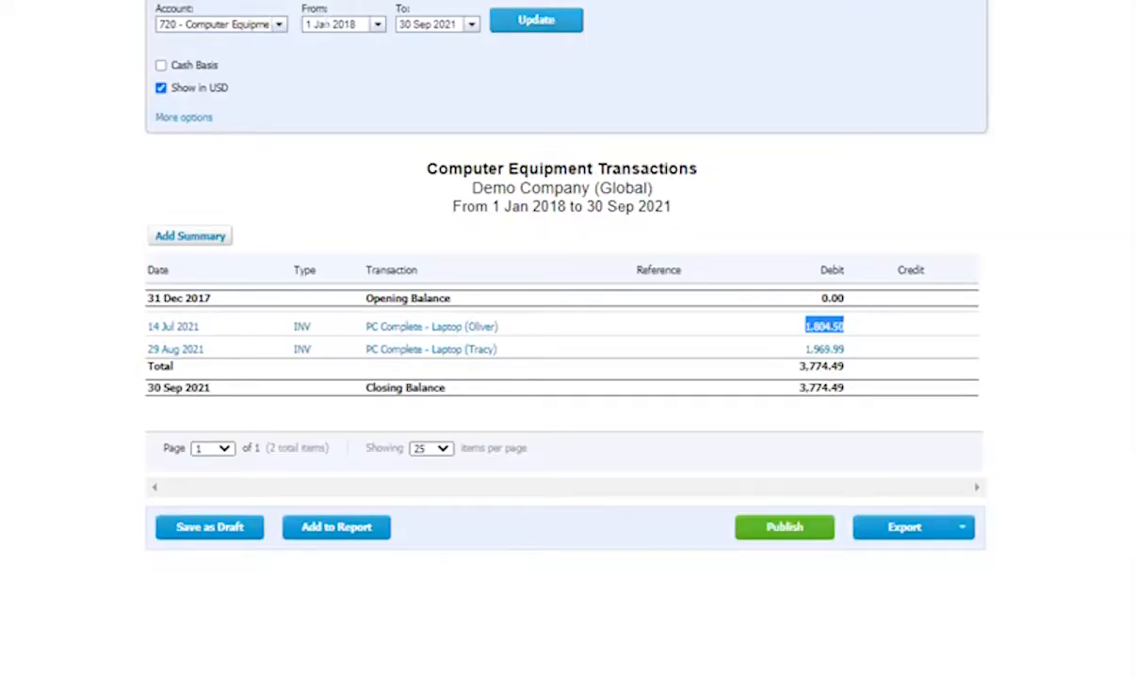
Refresh the September 2021 Depreciation Schedule and examine the purchase dates of the computer equipment assets
{"action": "left_click", "coordinate": [506, 25]}
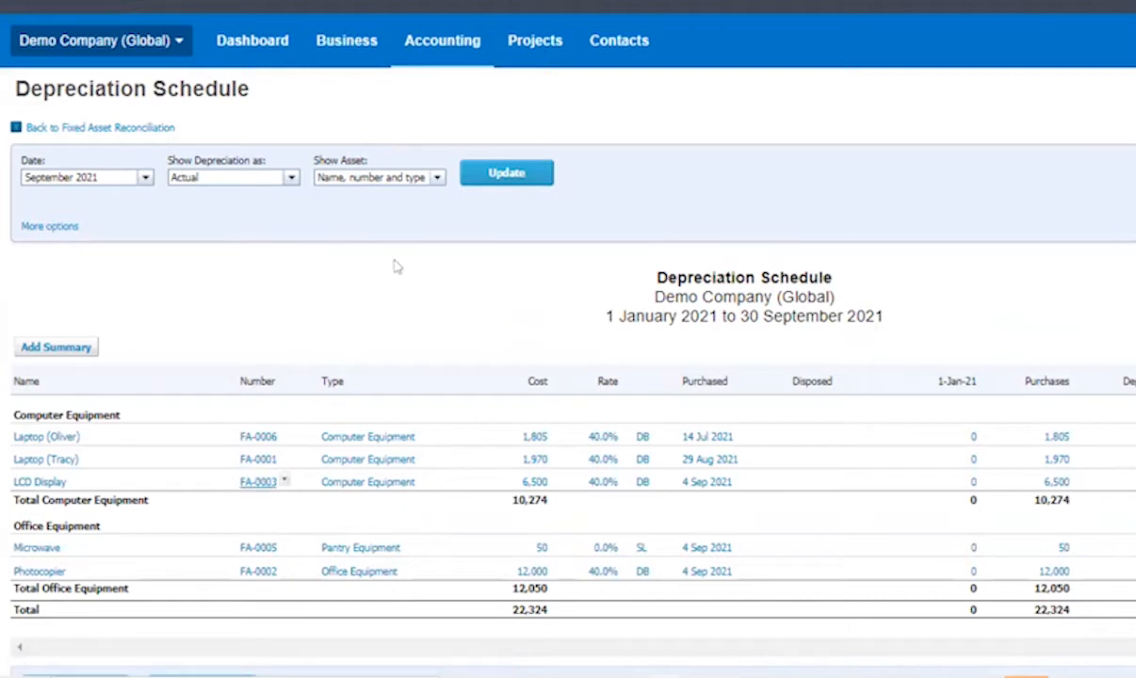
{"action": "right_click", "coordinate": [257, 483]}
{"action": "left_click", "coordinate": [337, 233]}
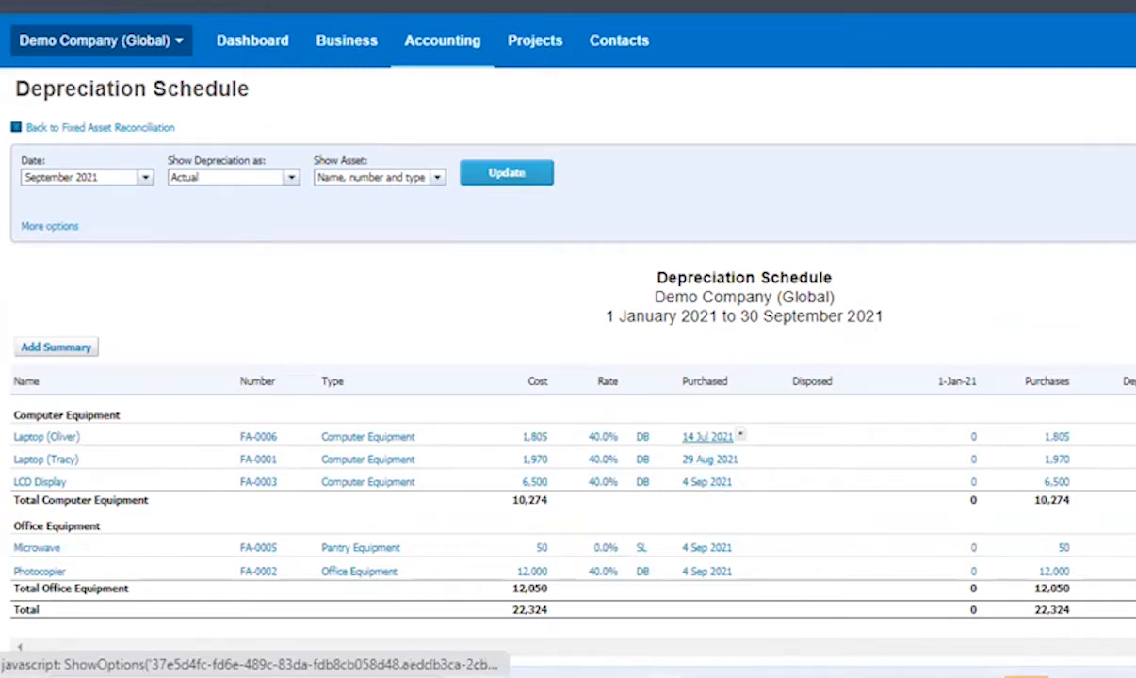
{"action": "left_click", "coordinate": [698, 441]}
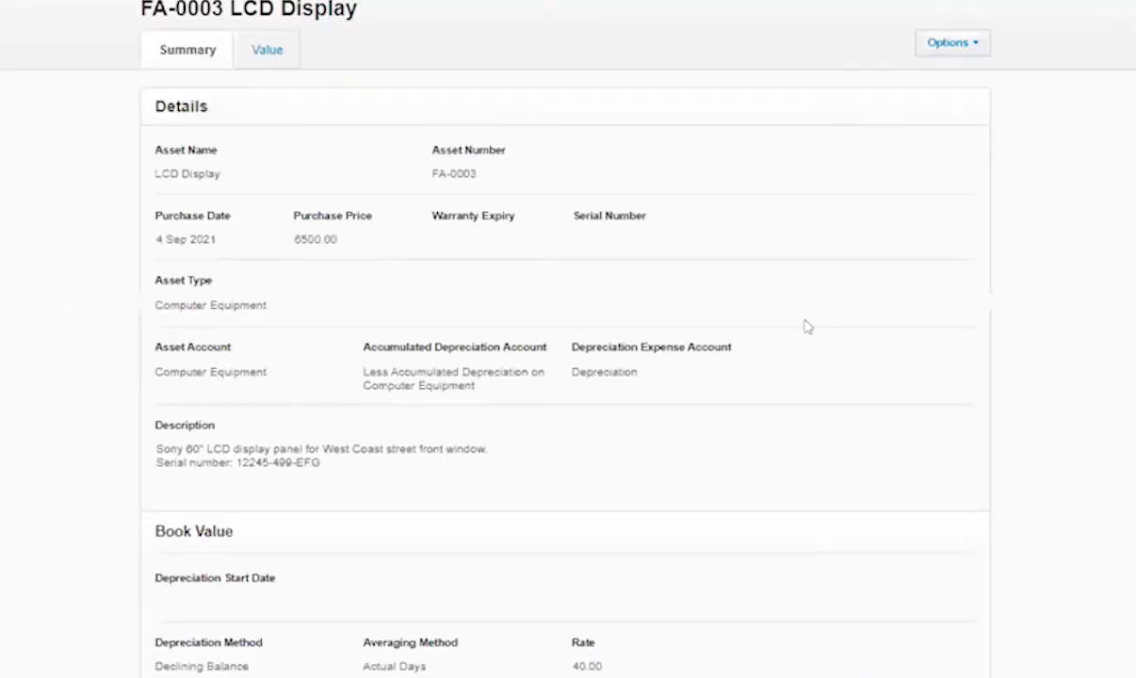
Delete the registered LCD Display asset FA-0003 from the asset register
{"action": "scroll", "coordinate": [805, 328], "scroll_direction": "up", "scroll_amount": 2}
{"action": "left_click", "coordinate": [967, 157]}
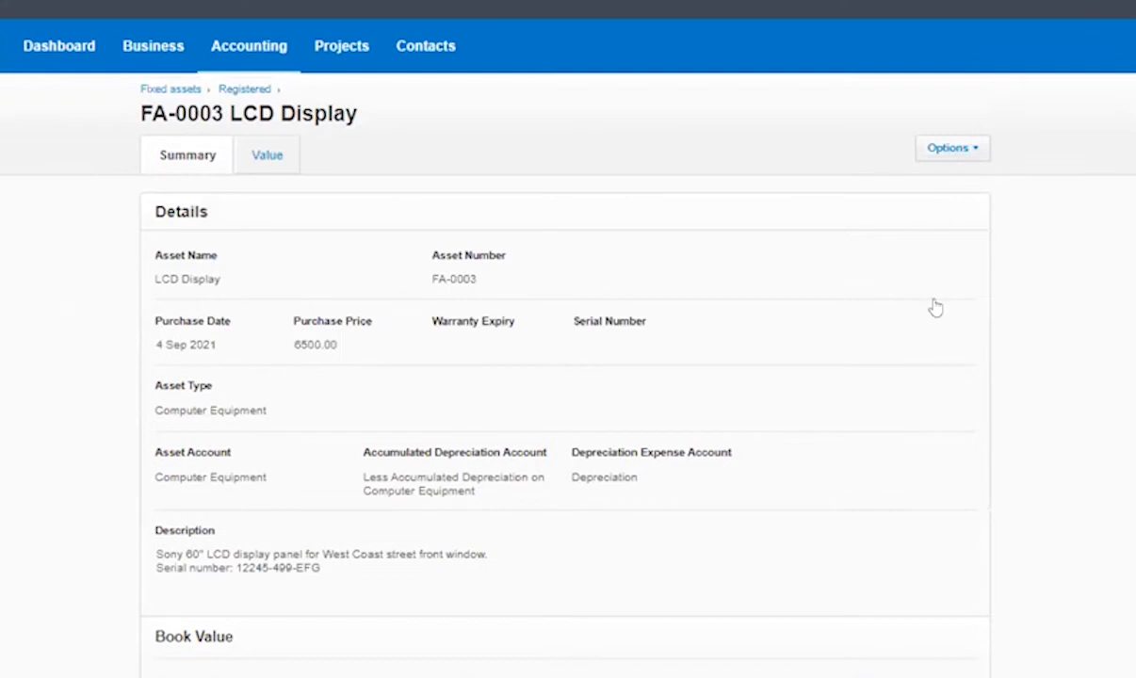
{"action": "left_click", "coordinate": [928, 298]}
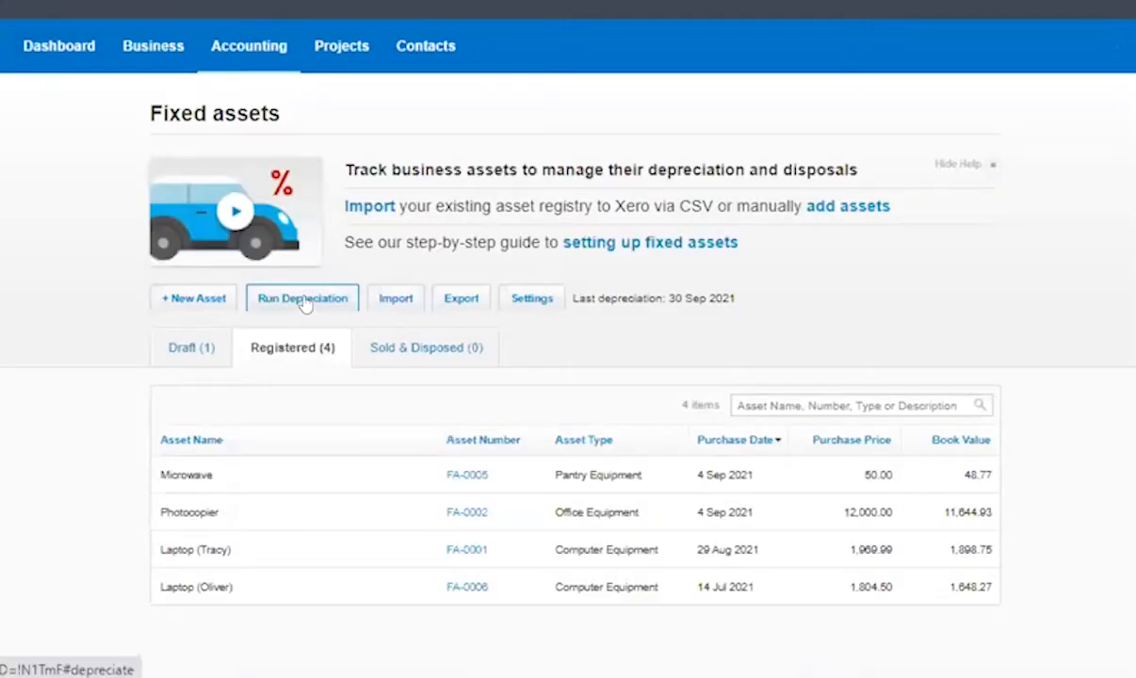
Roll back depreciation to 1 Jul 2021
{"action": "left_click", "coordinate": [303, 300]}
{"action": "left_click", "coordinate": [933, 172]}
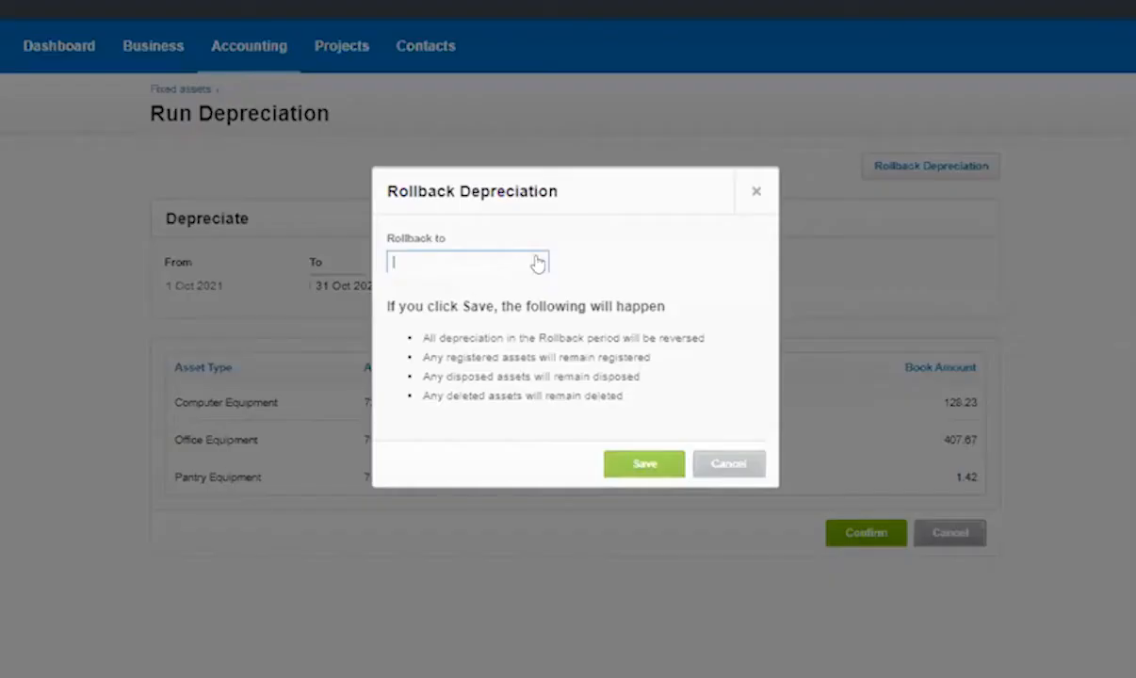
{"action": "left_click", "coordinate": [538, 263]}
{"action": "left_click", "coordinate": [462, 488]}
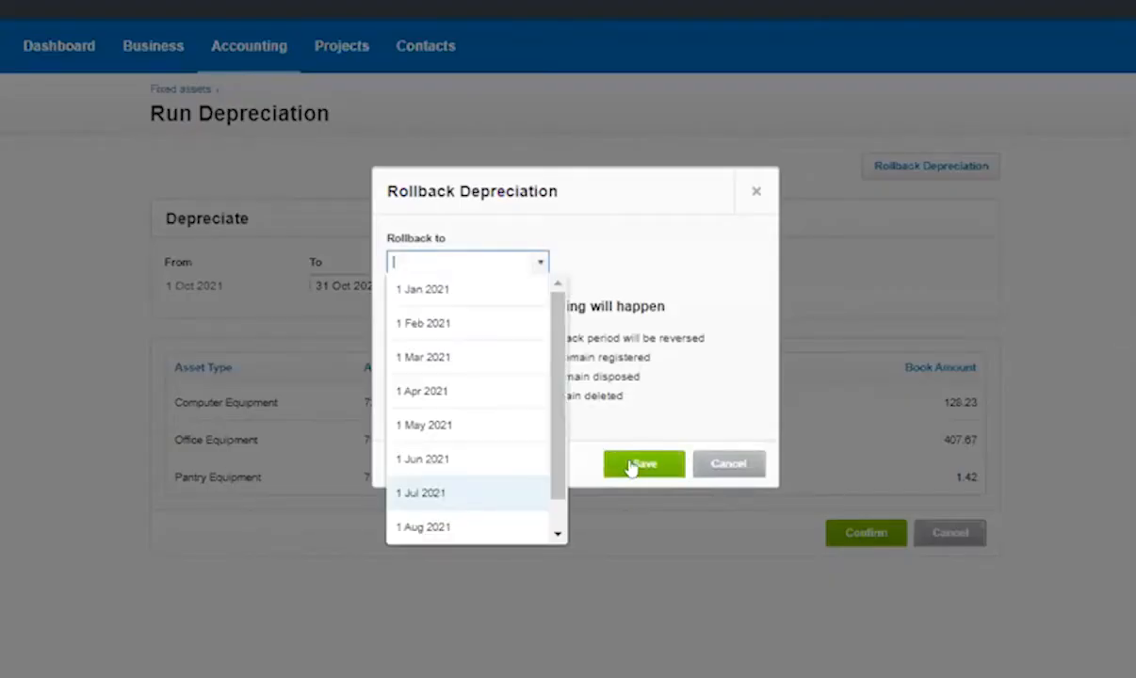
{"action": "left_click", "coordinate": [644, 464]}
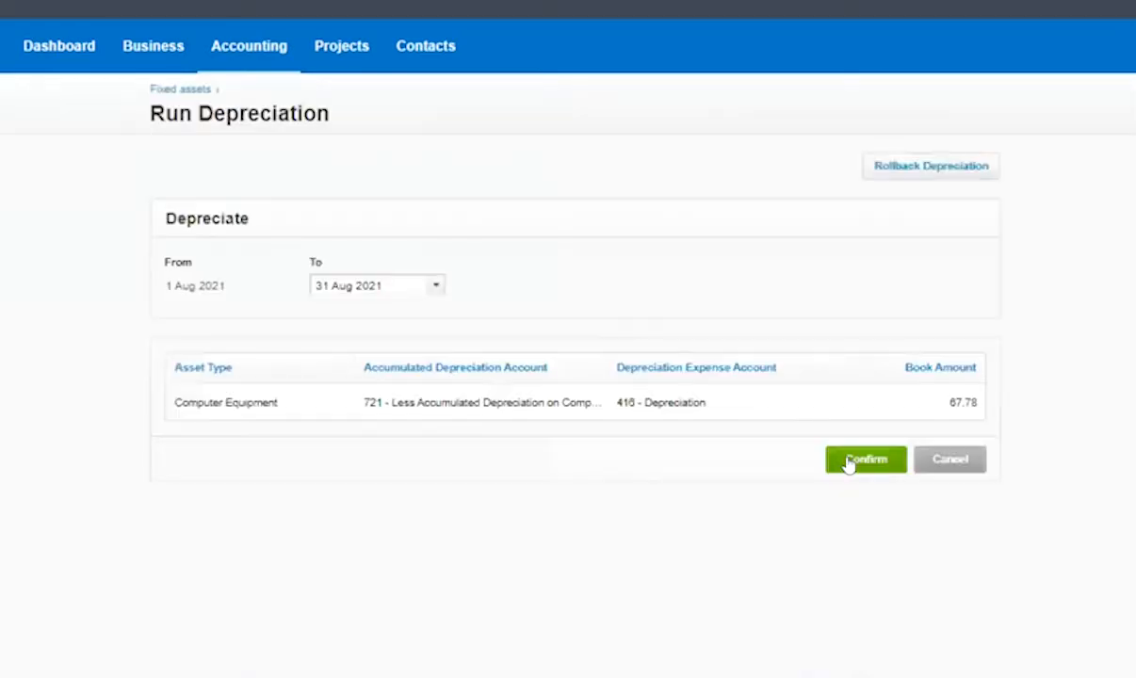
Run and confirm depreciation for August 2021 and for September 2021
{"action": "left_click", "coordinate": [847, 462]}
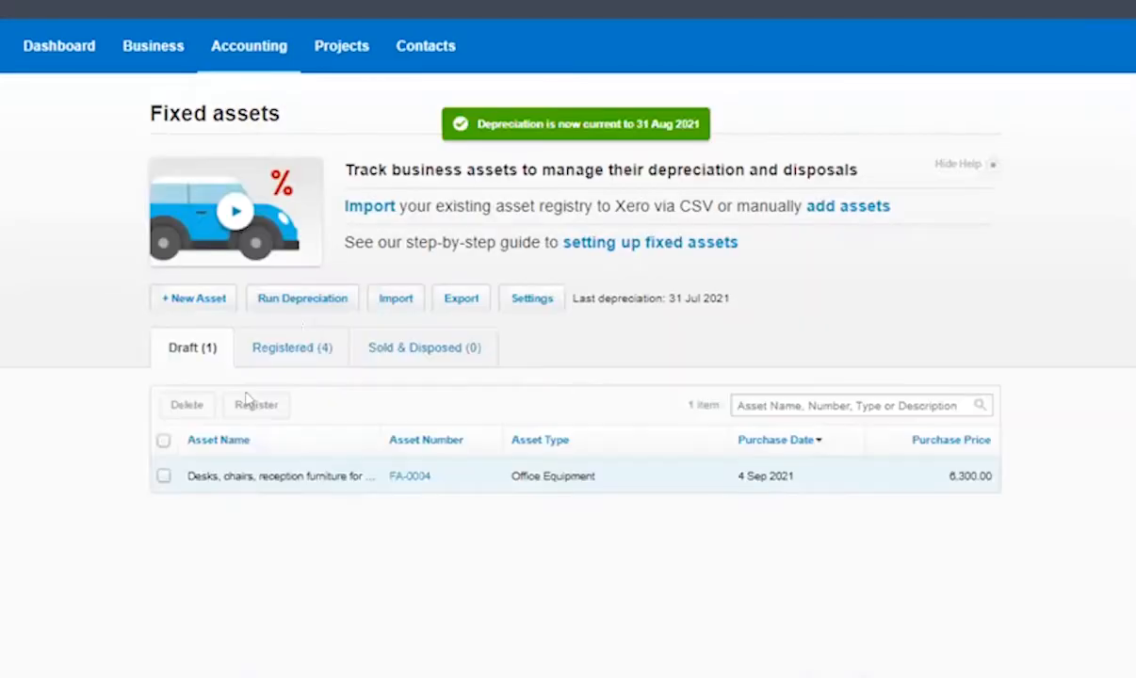
{"action": "left_click", "coordinate": [304, 300]}
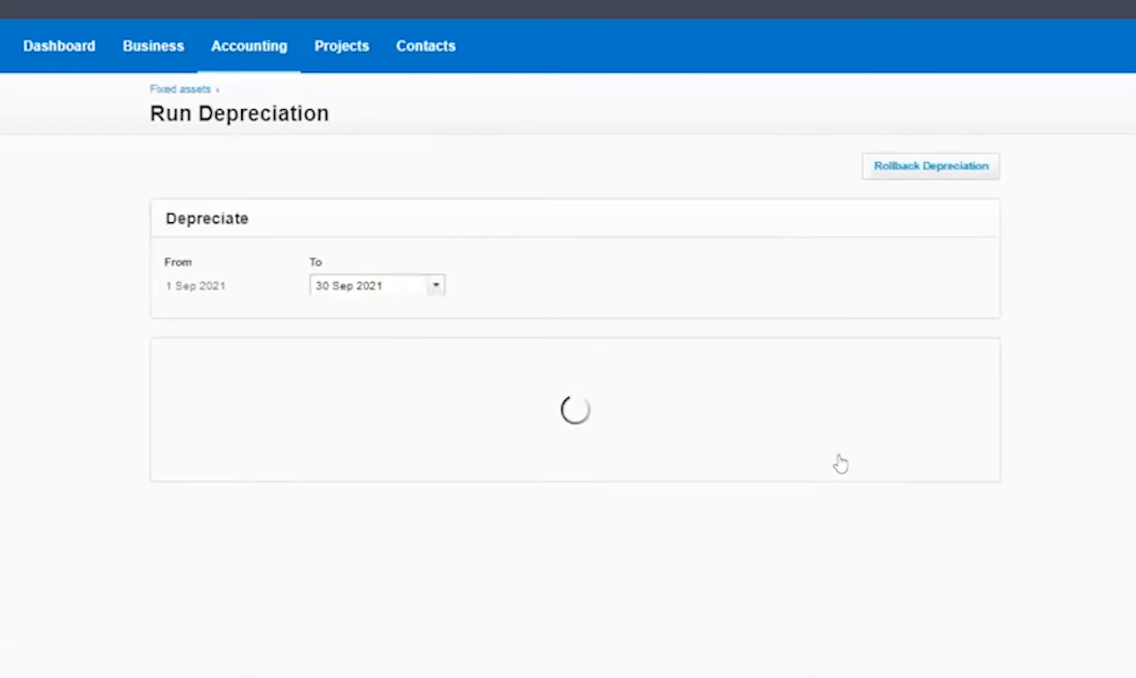
{"action": "left_click", "coordinate": [862, 534]}
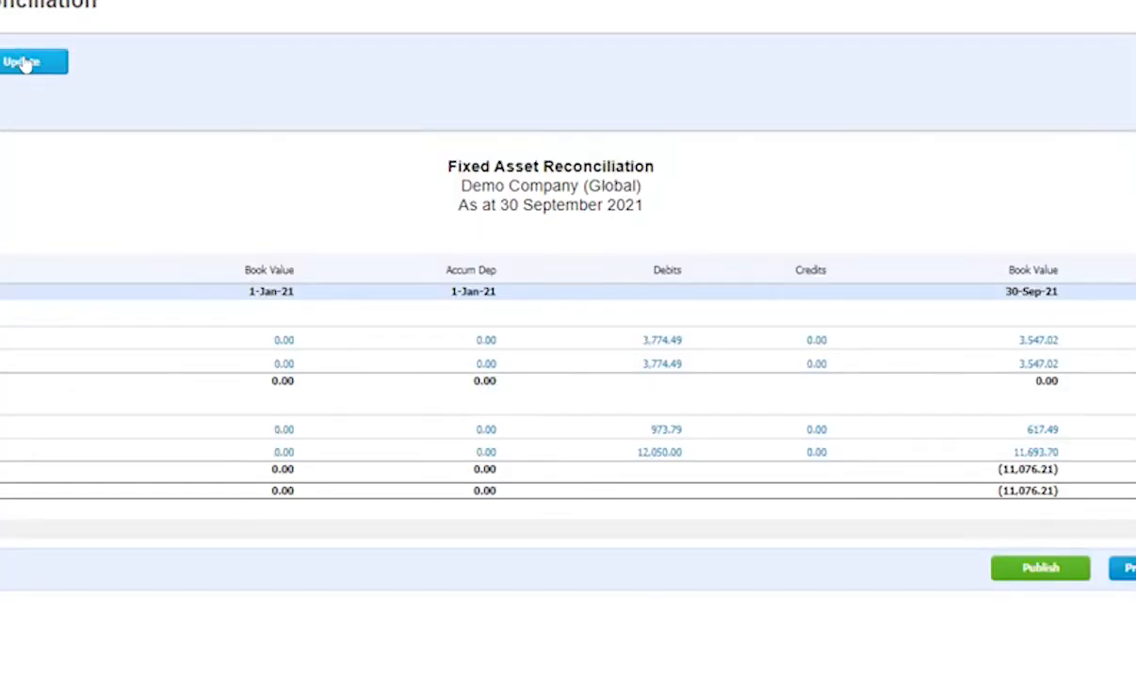
Refresh the Fixed Asset Reconciliation as at 30 September 2021 and switch to the Learning Objective slide in PowerPoint
{"action": "left_click", "coordinate": [26, 65]}
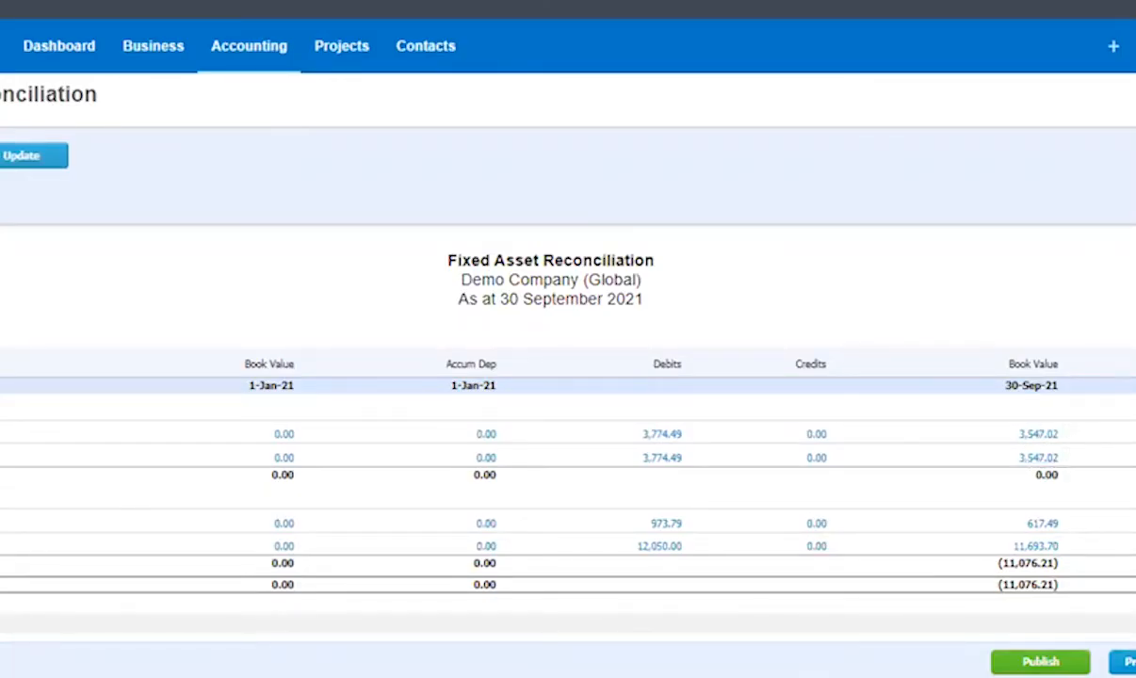
{"action": "scroll", "coordinate": [825, 278], "scroll_direction": "down", "scroll_amount": 1}
{"action": "scroll", "coordinate": [820, 285], "scroll_direction": "up", "scroll_amount": 1}
{"action": "key", "text": "alt+Tab"}
{"action": "key", "text": "alt+Tab"}
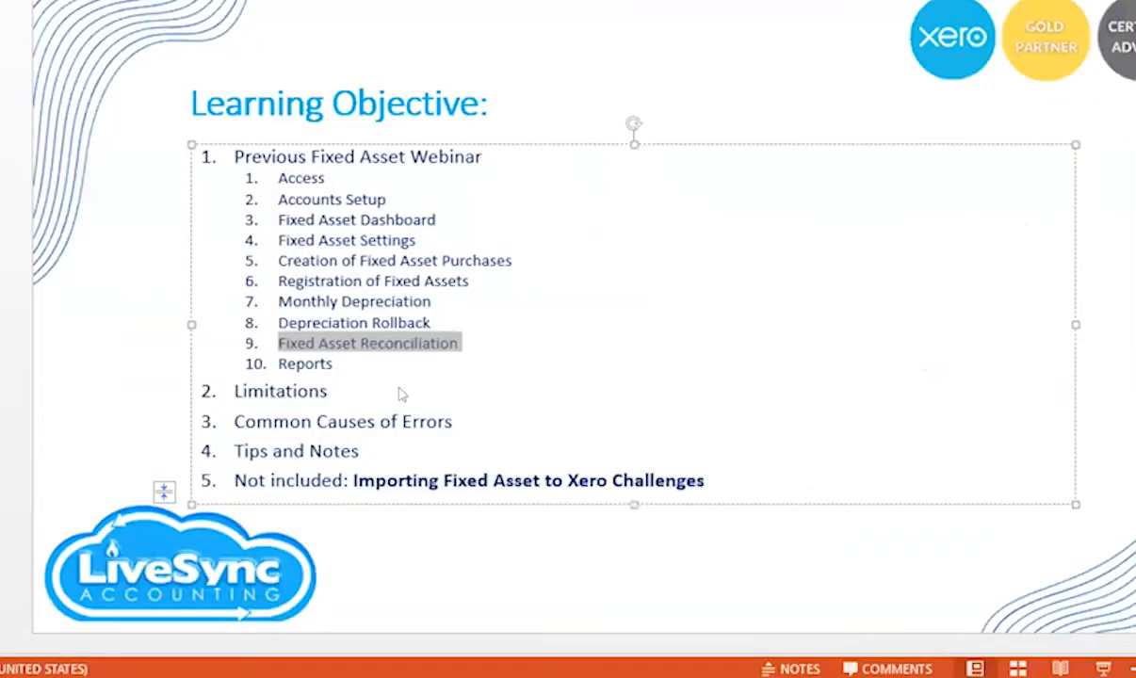
Highlight Reports on the Learning Objective slide, then return to Xero and highlight the Fixed Asset Reconciliation report heading
{"action": "left_click_drag", "start_coordinate": [339, 362], "coordinate": [211, 359]}
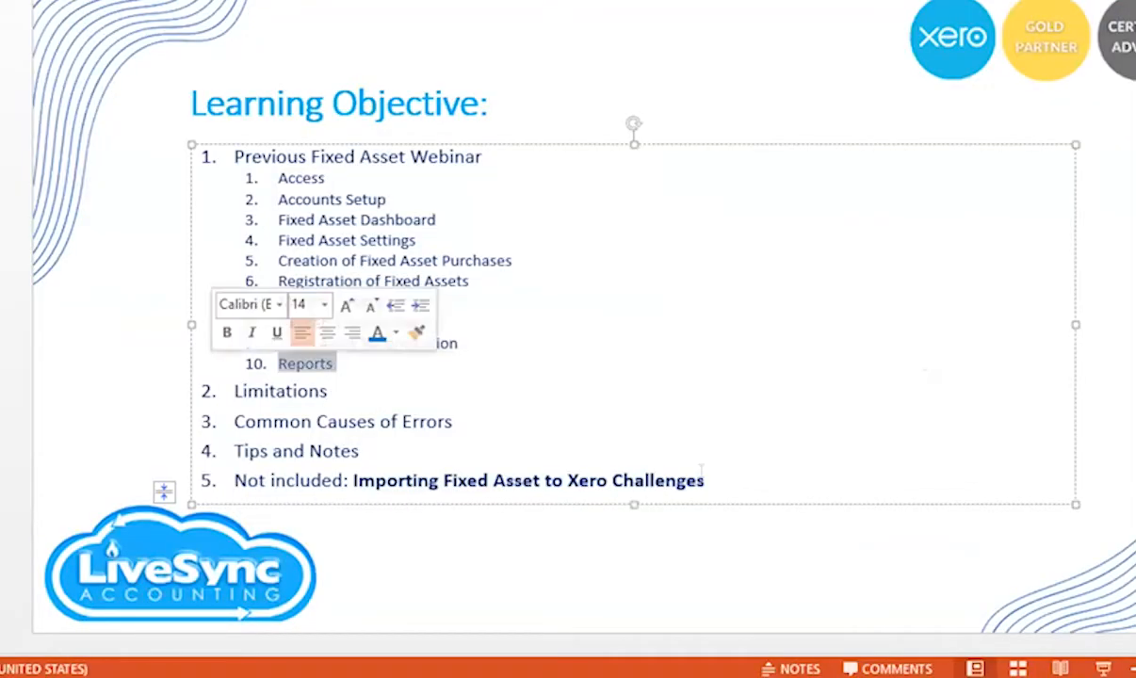
{"action": "key", "text": "alt+Tab"}
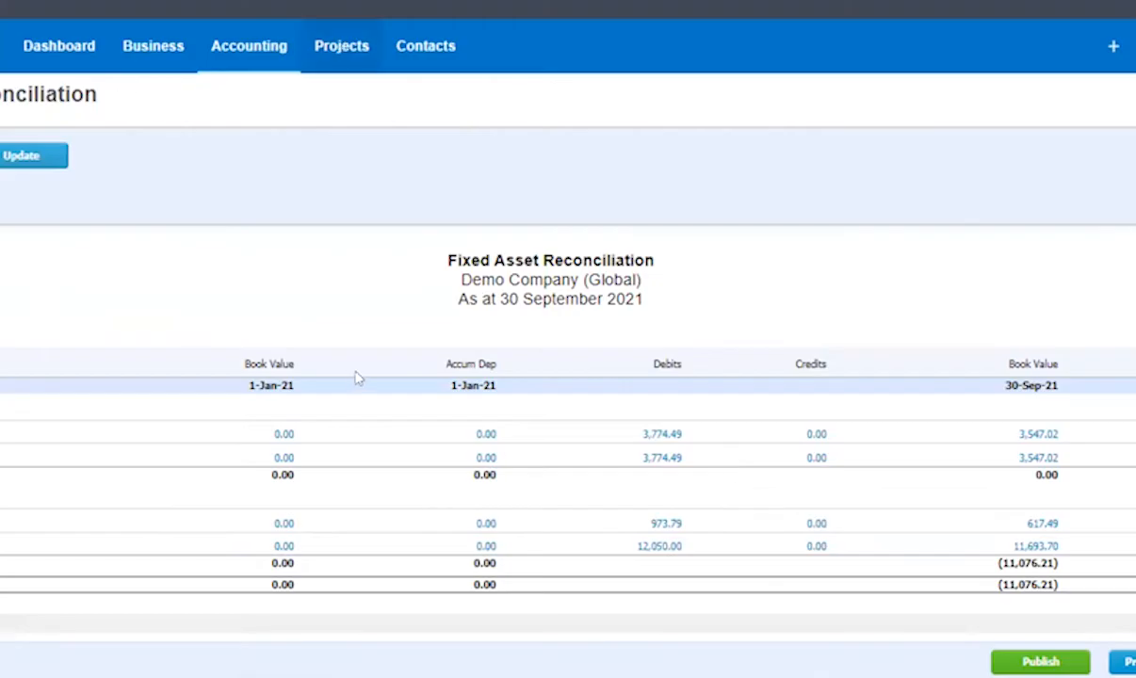
{"action": "left_click_drag", "start_coordinate": [671, 276], "coordinate": [448, 261]}
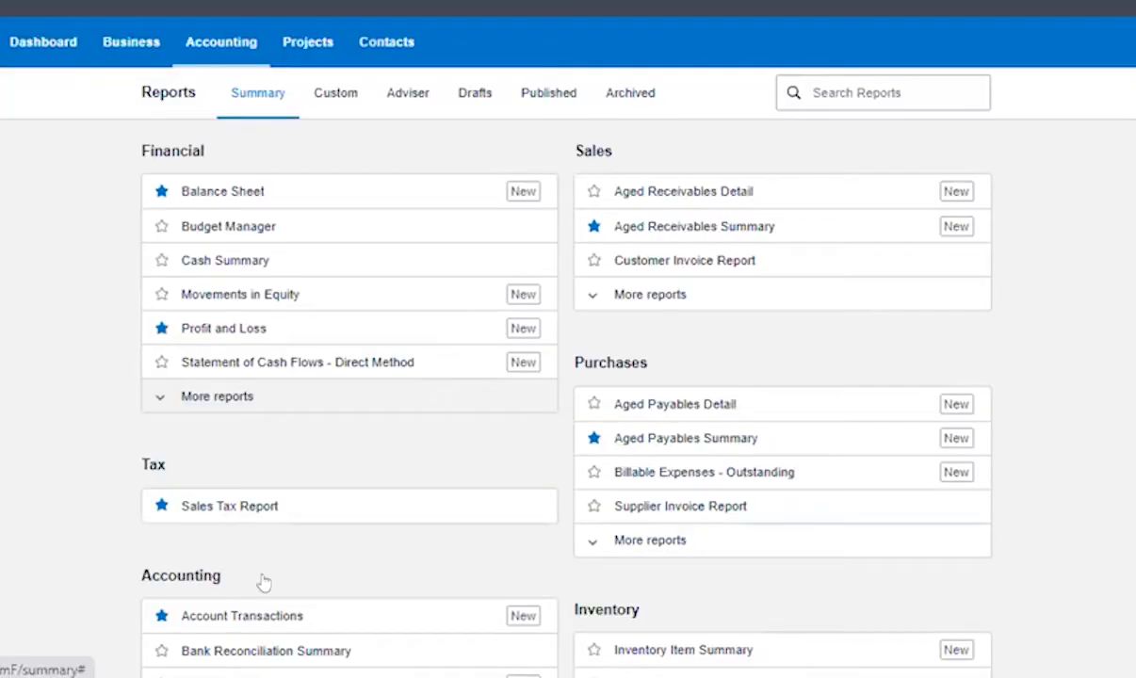
Look through the Fixed Assets section of the Xero report list and move to the Limitations slide in PowerPoint
{"action": "scroll", "coordinate": [263, 583], "scroll_direction": "down", "scroll_amount": 6}
{"action": "left_click", "coordinate": [287, 646]}
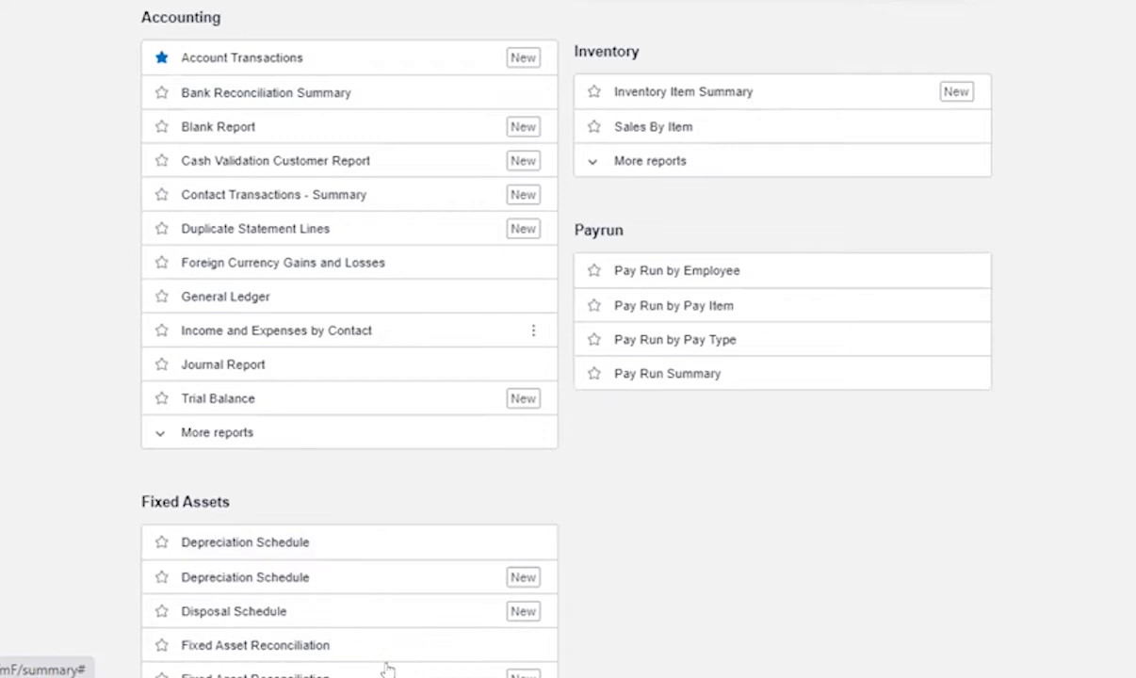
{"action": "scroll", "coordinate": [323, 619], "scroll_direction": "down", "scroll_amount": 1}
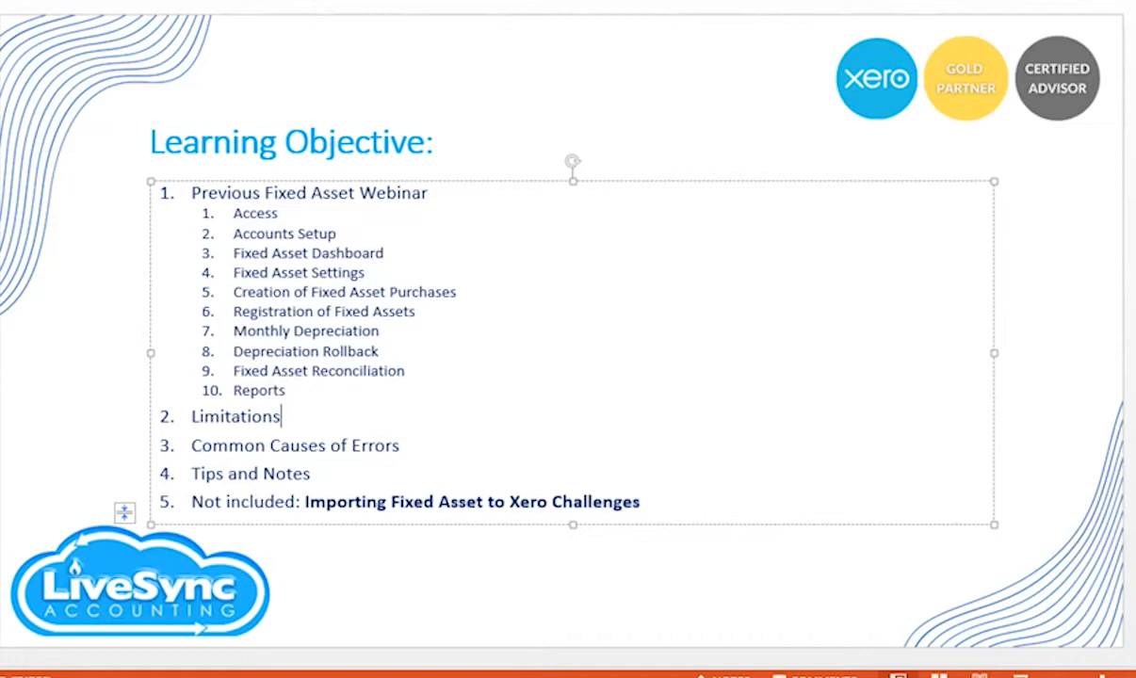
{"action": "scroll", "coordinate": [531, 407], "scroll_direction": "down", "scroll_amount": 1}
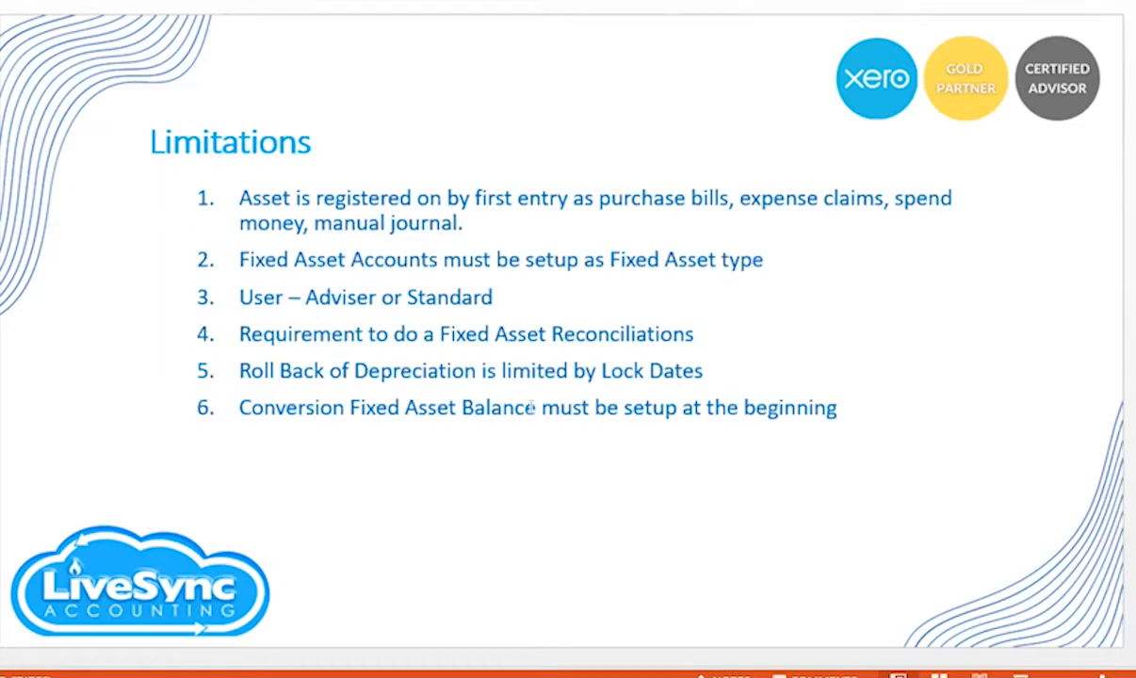
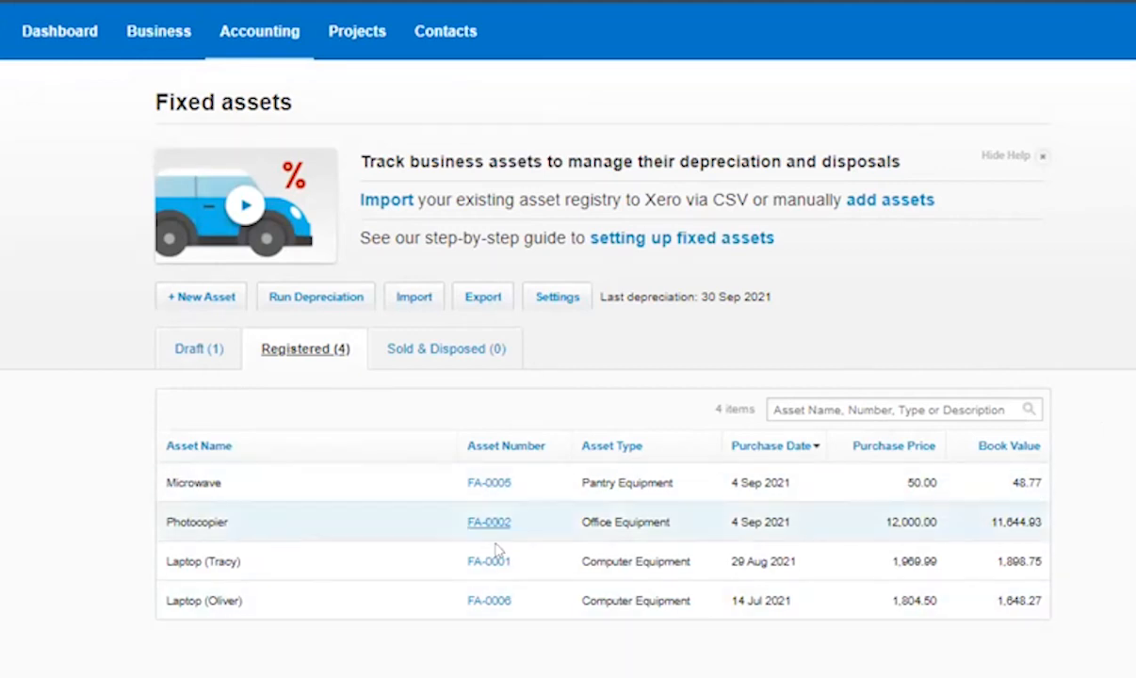
Open the registered laptop asset FA-0006 from the Xero asset register
{"action": "left_click", "coordinate": [484, 603]}
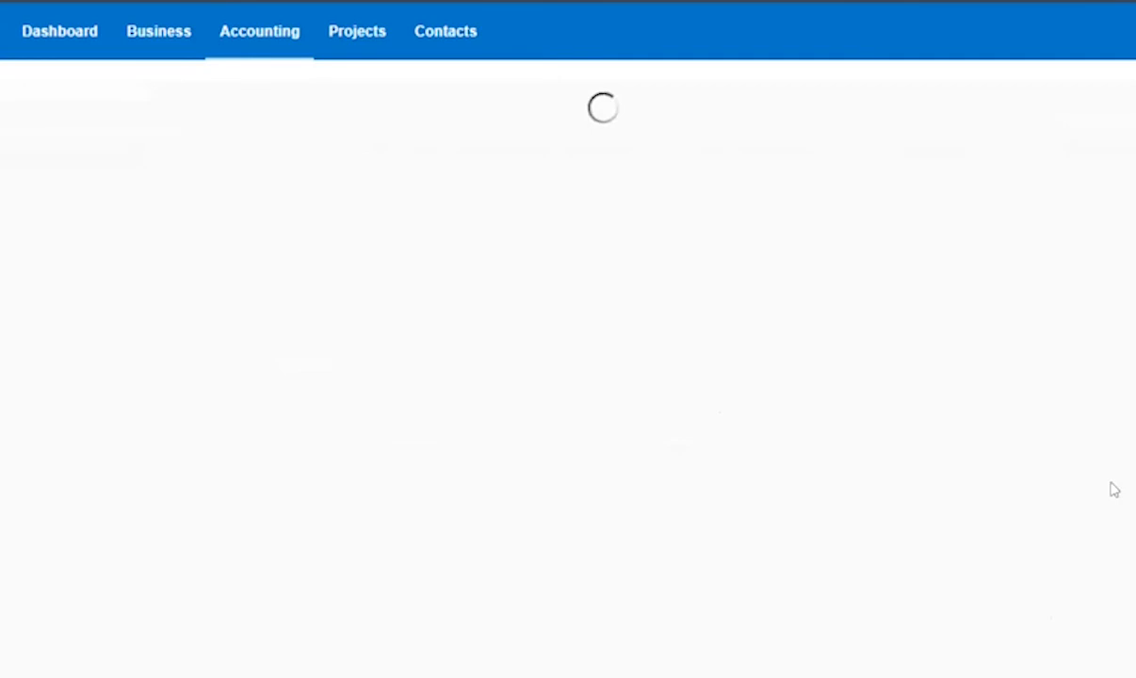
{"action": "scroll", "coordinate": [943, 283], "scroll_direction": "down", "scroll_amount": 2}
{"action": "scroll", "coordinate": [944, 142], "scroll_direction": "up", "scroll_amount": 2}
{"action": "left_click", "coordinate": [987, 137]}
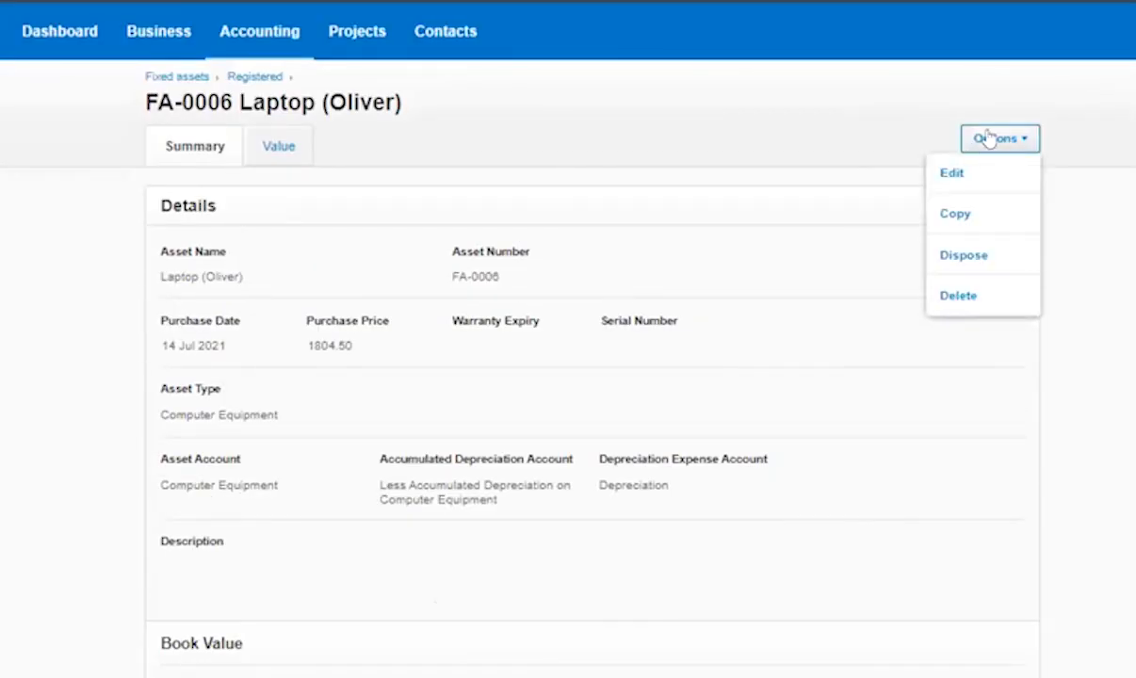
{"action": "left_click", "coordinate": [980, 264]}
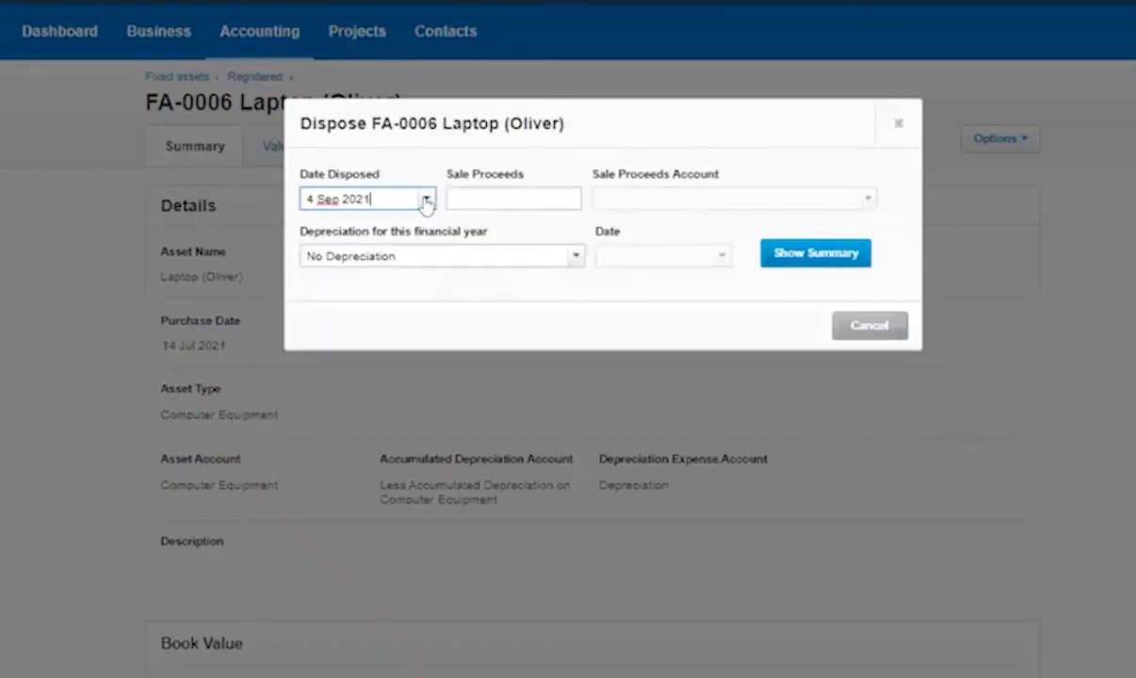
{"action": "left_click_drag", "start_coordinate": [398, 198], "coordinate": [228, 203]}
{"action": "left_click", "coordinate": [514, 199]}
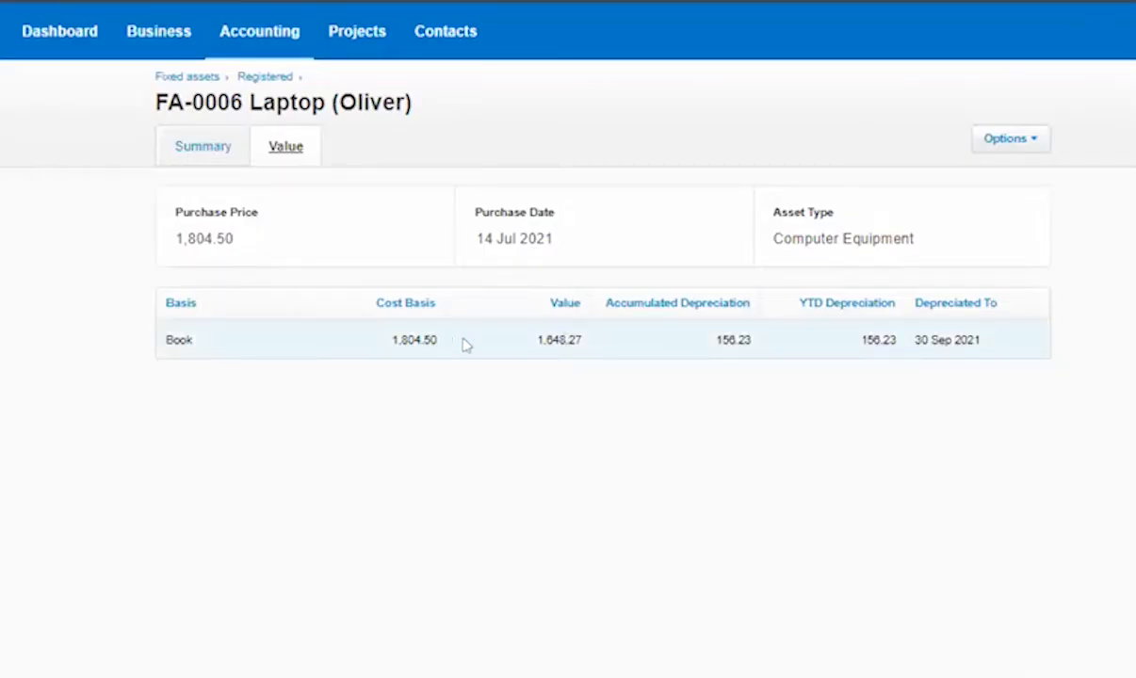
Start the disposal of laptop FA-0006 and enter sale proceeds of 1700
{"action": "left_click", "coordinate": [1010, 139]}
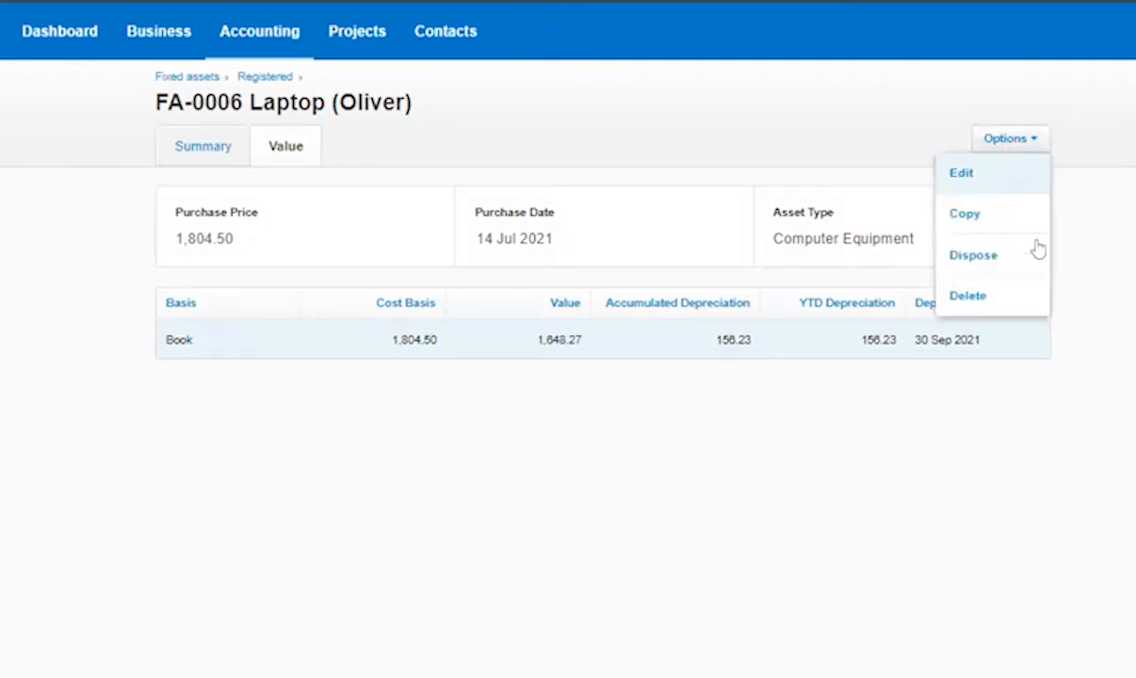
{"action": "left_click", "coordinate": [973, 255]}
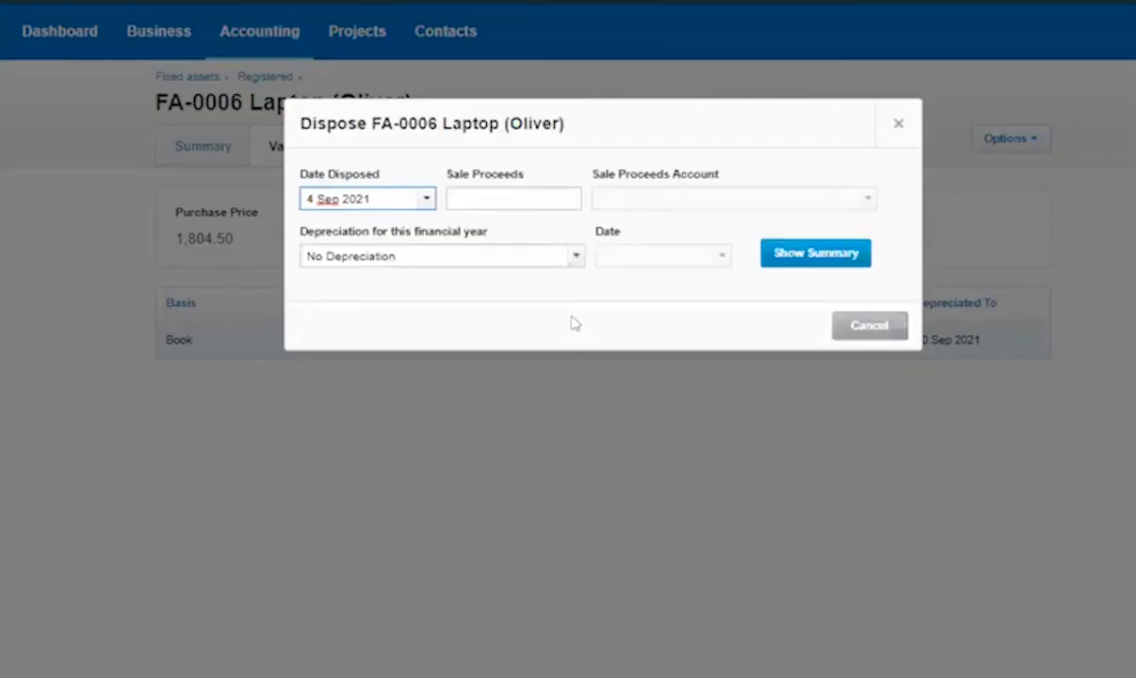
{"action": "left_click", "coordinate": [530, 197]}
{"action": "type", "text": "1700"}
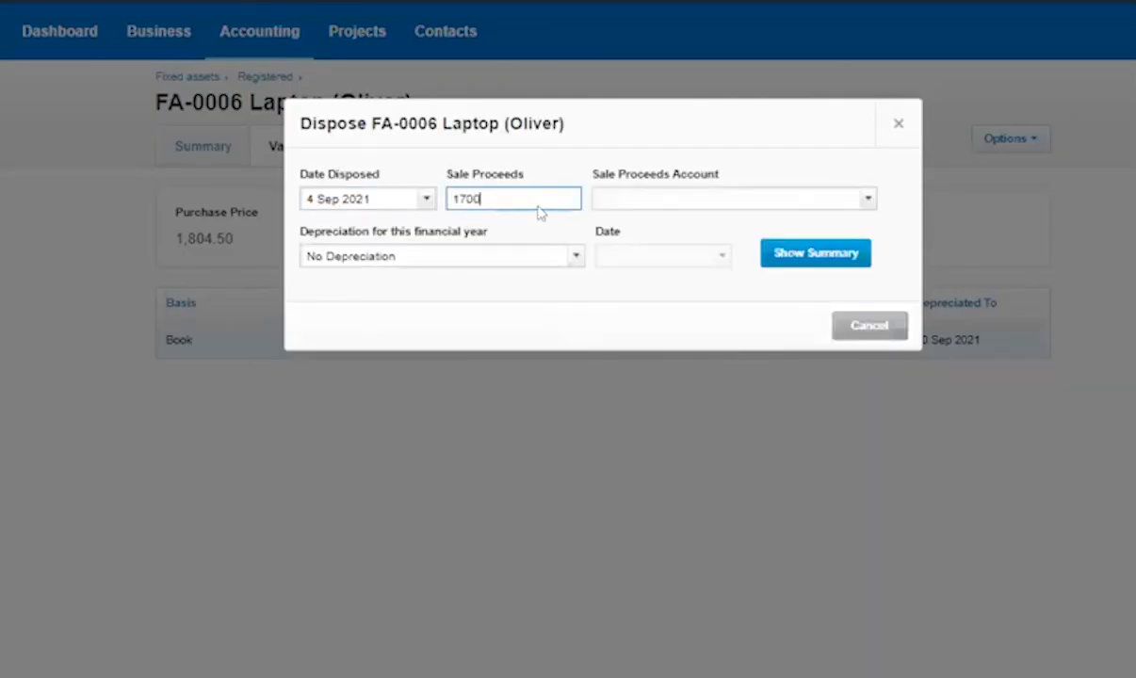
Set the sale proceeds account for the disposal to 260 - Other Revenue
{"action": "left_click", "coordinate": [654, 193]}
{"action": "left_click", "coordinate": [864, 200]}
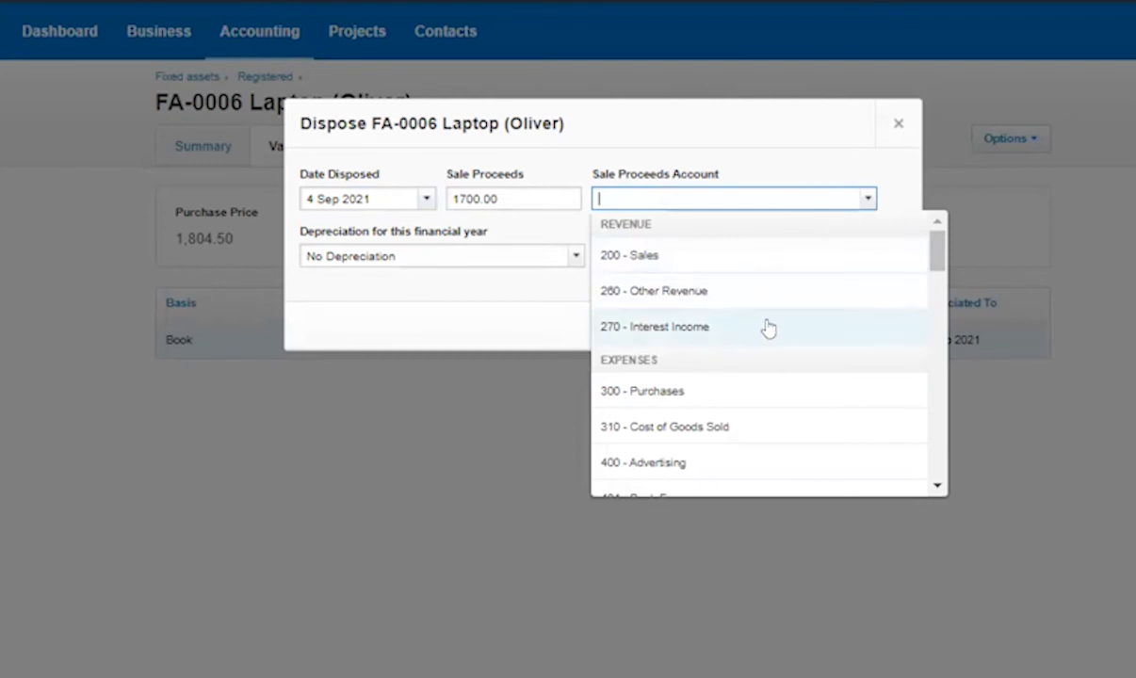
{"action": "scroll", "coordinate": [787, 303], "scroll_direction": "down", "scroll_amount": 3}
{"action": "scroll", "coordinate": [786, 305], "scroll_direction": "up", "scroll_amount": 3}
{"action": "scroll", "coordinate": [784, 306], "scroll_direction": "down", "scroll_amount": 10}
{"action": "scroll", "coordinate": [779, 307], "scroll_direction": "down", "scroll_amount": 3}
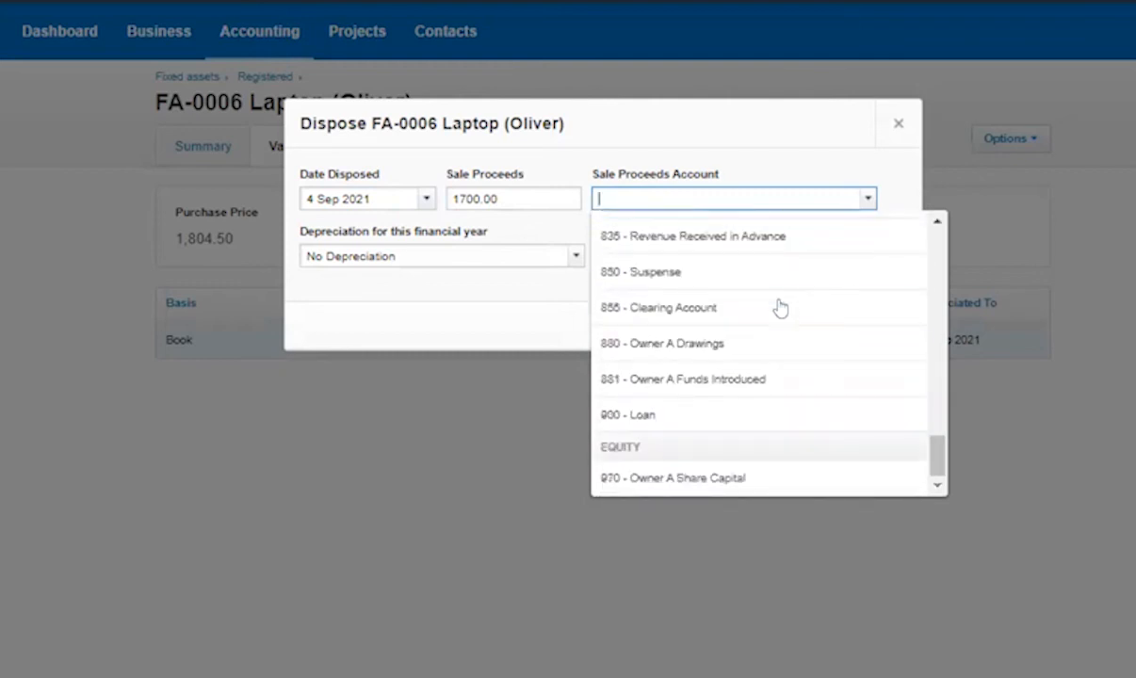
{"action": "scroll", "coordinate": [778, 307], "scroll_direction": "up", "scroll_amount": 2}
{"action": "scroll", "coordinate": [789, 323], "scroll_direction": "up", "scroll_amount": 15}
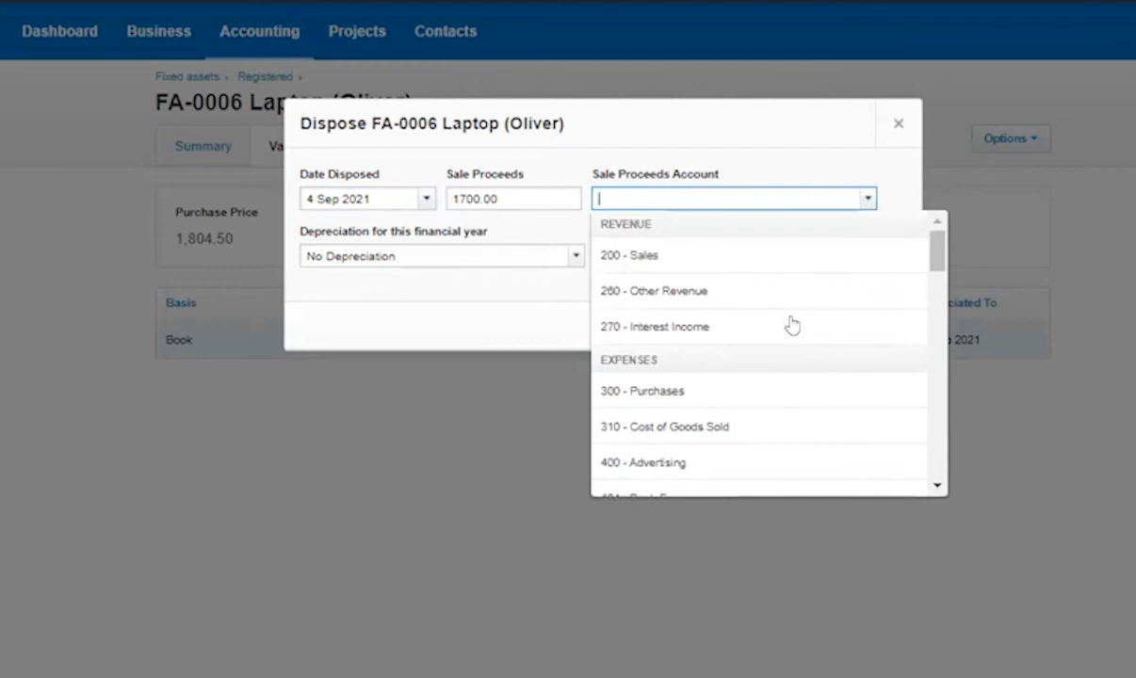
{"action": "left_click", "coordinate": [728, 300]}
{"action": "left_click_drag", "start_coordinate": [763, 198], "coordinate": [603, 283]}
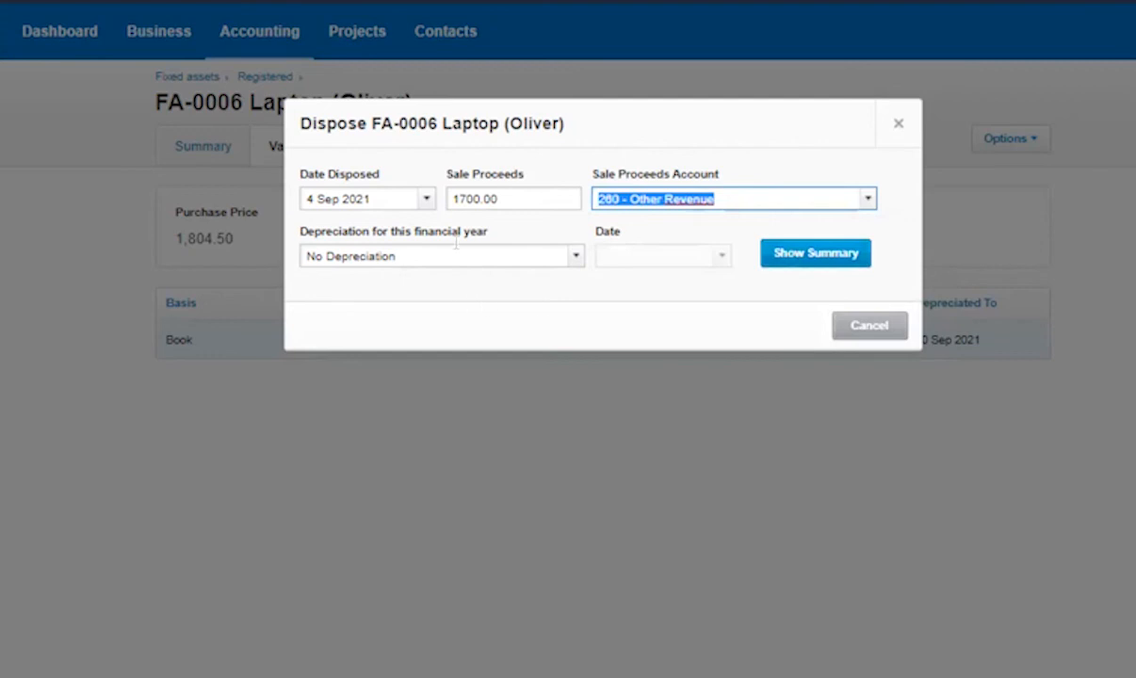
Set the disposal's depreciation for this financial year to All depreciation up to and including
{"action": "left_click", "coordinate": [569, 258]}
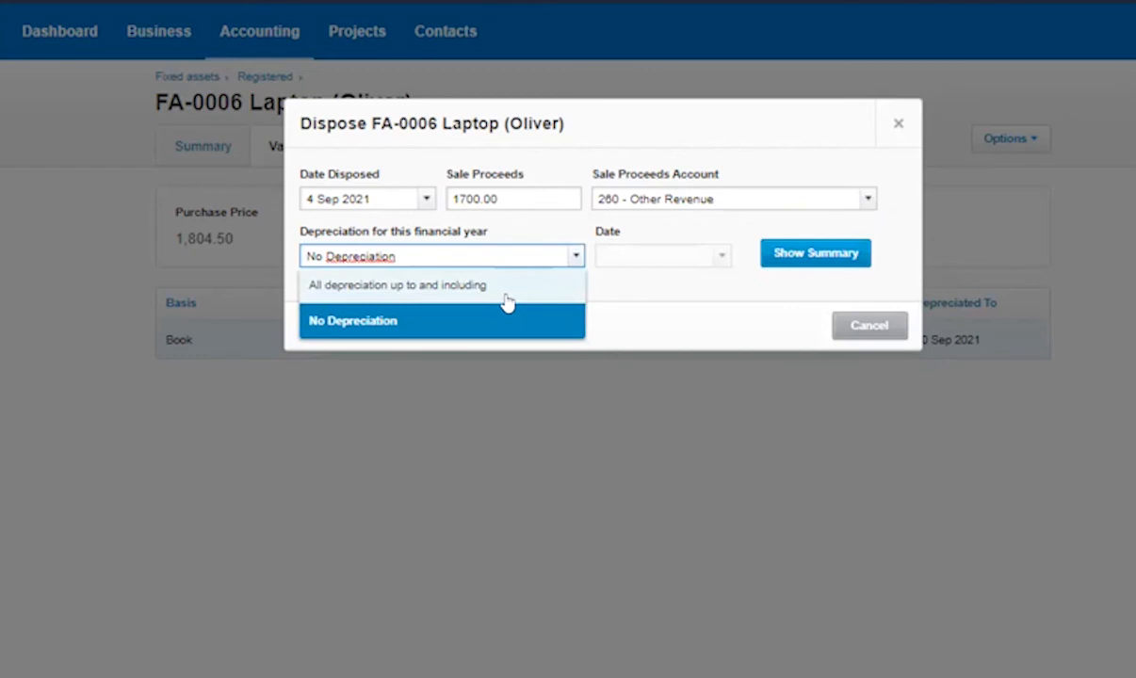
{"action": "left_click", "coordinate": [471, 333]}
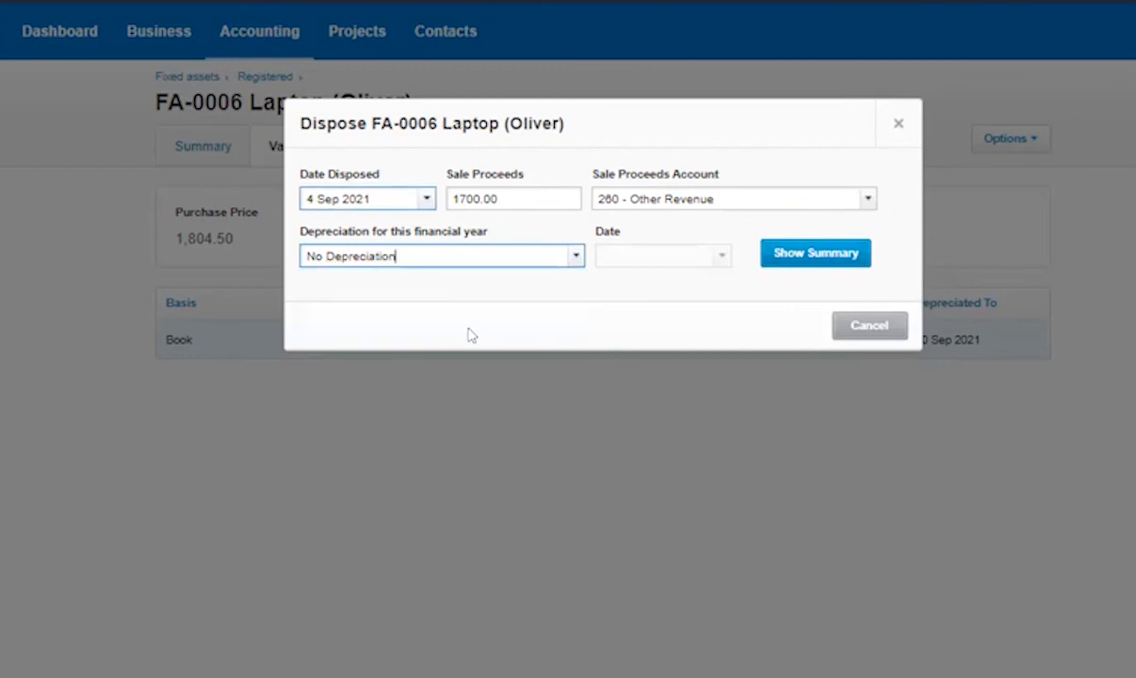
{"action": "left_click", "coordinate": [573, 256]}
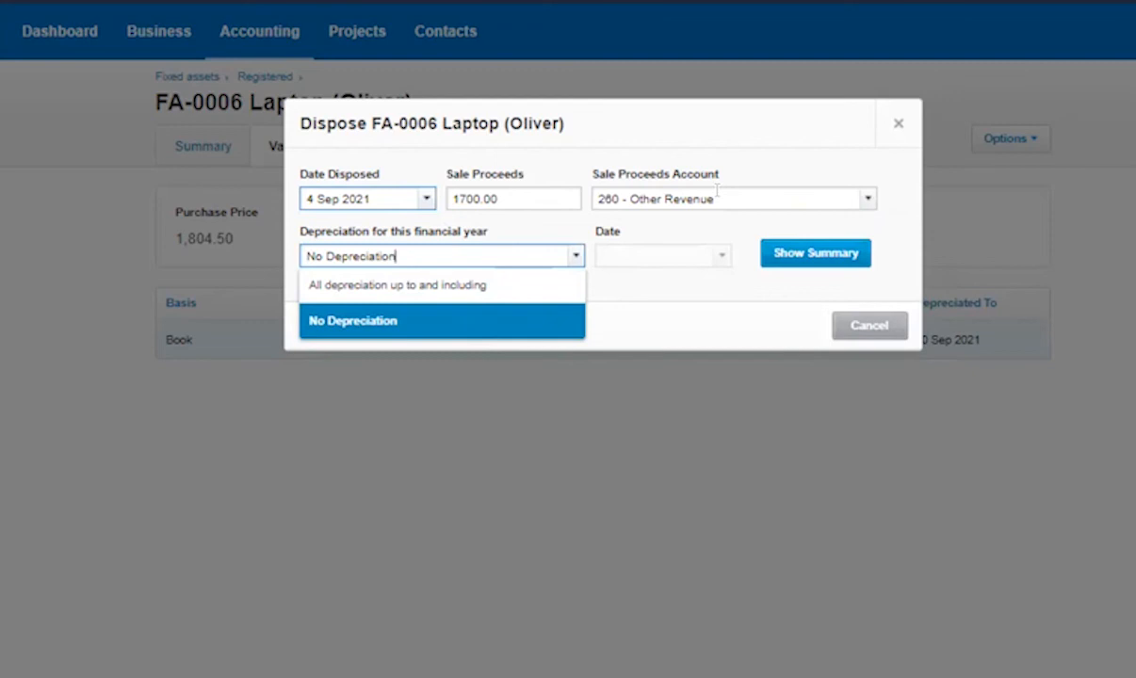
{"action": "left_click", "coordinate": [457, 285]}
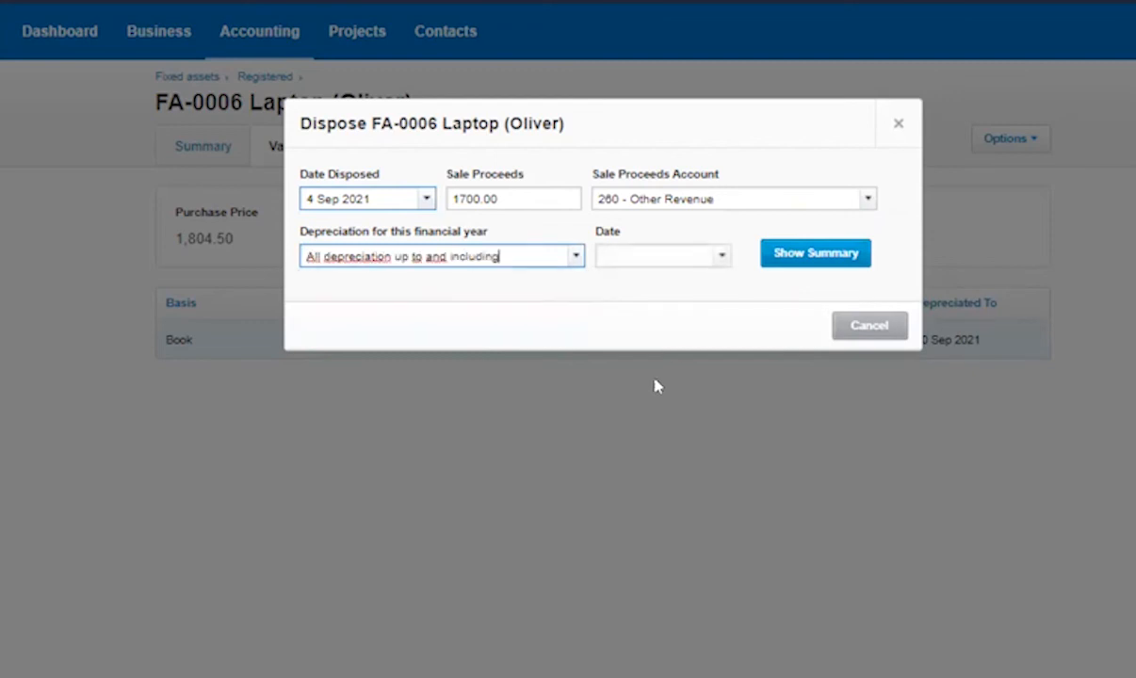
{"action": "left_click", "coordinate": [771, 195]}
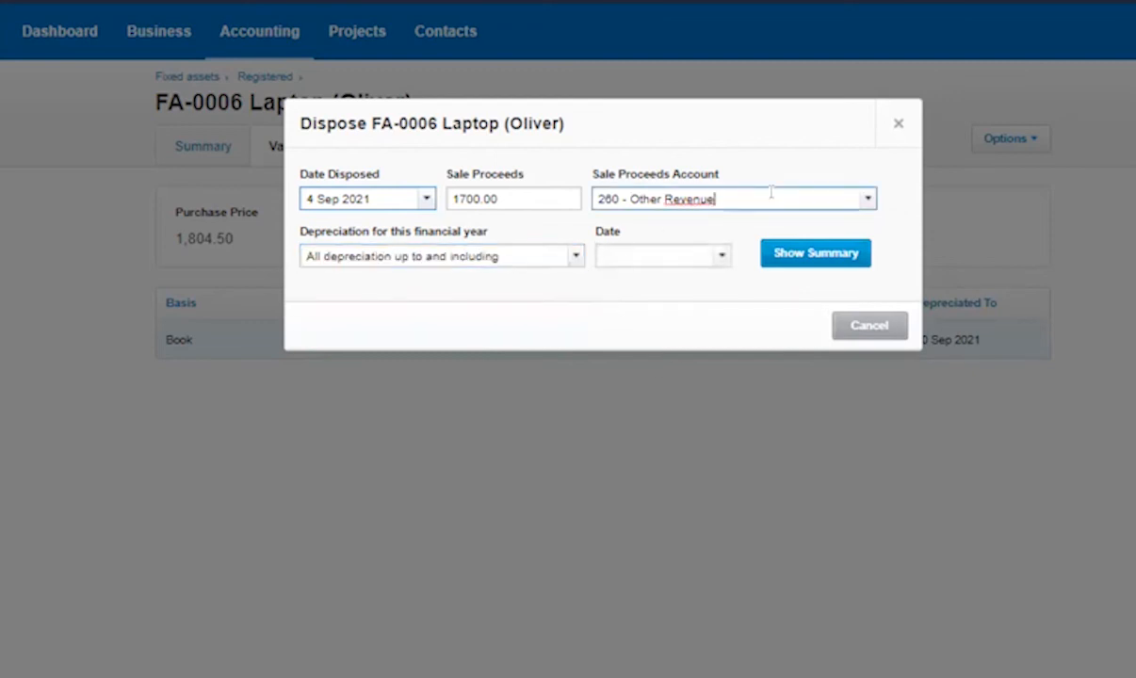
{"action": "left_click", "coordinate": [534, 254]}
{"action": "left_click", "coordinate": [515, 195]}
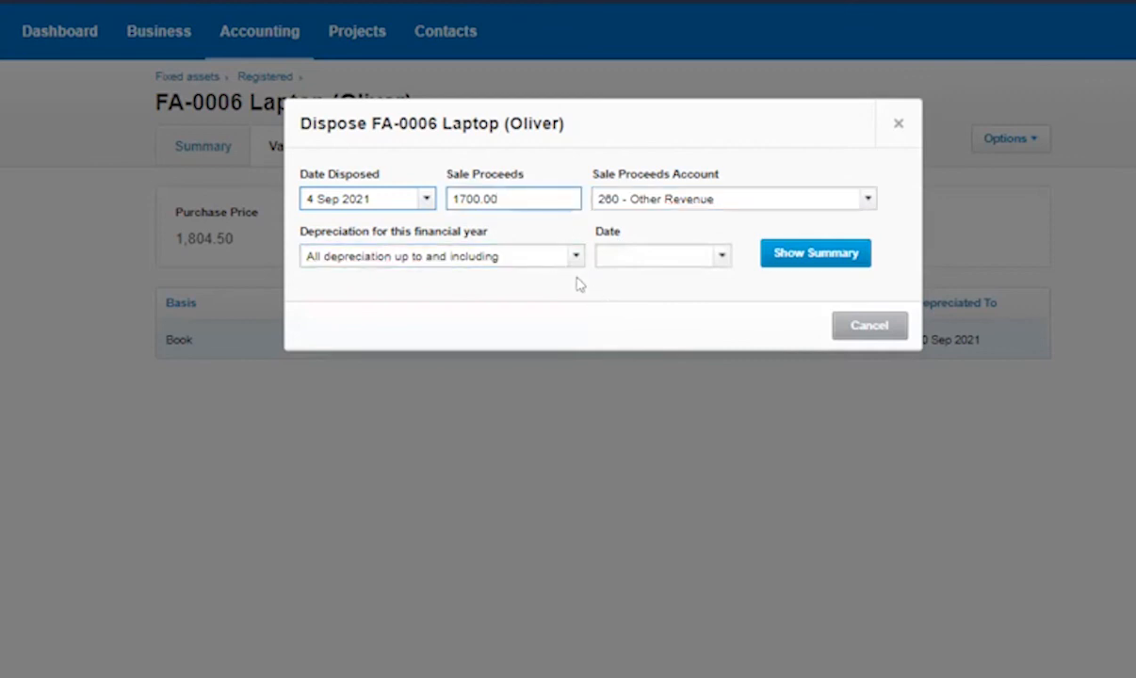
Set the disposal's depreciation date to 4 Sep 2021 and show the disposal summary
{"action": "left_click", "coordinate": [716, 258]}
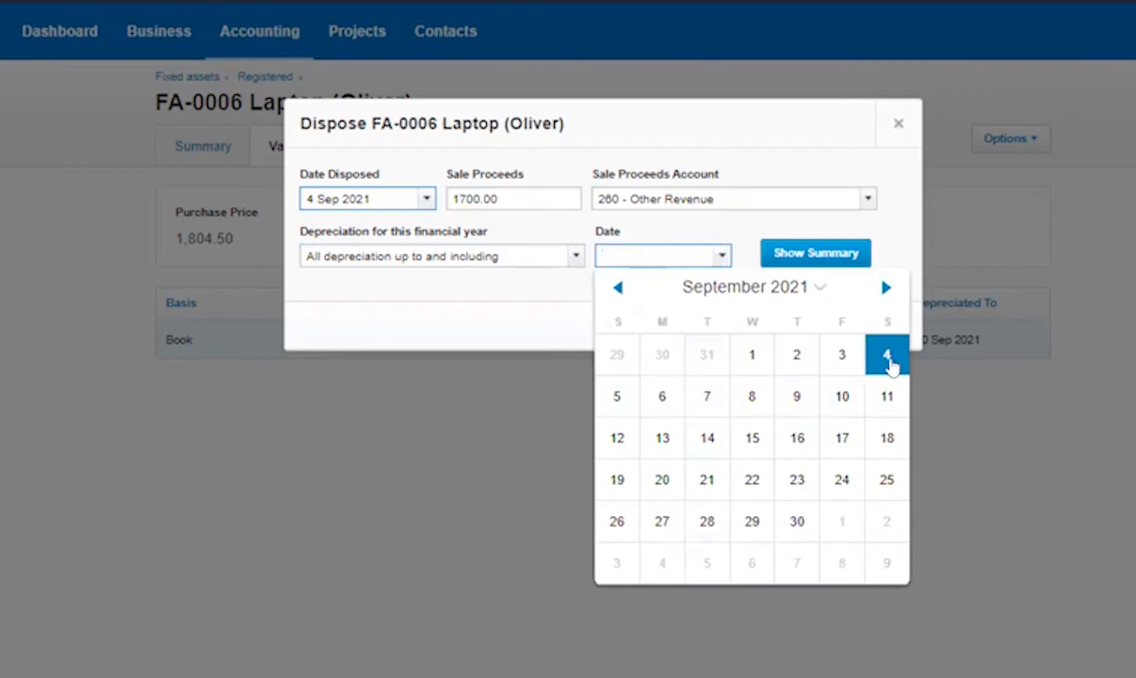
{"action": "left_click", "coordinate": [890, 358]}
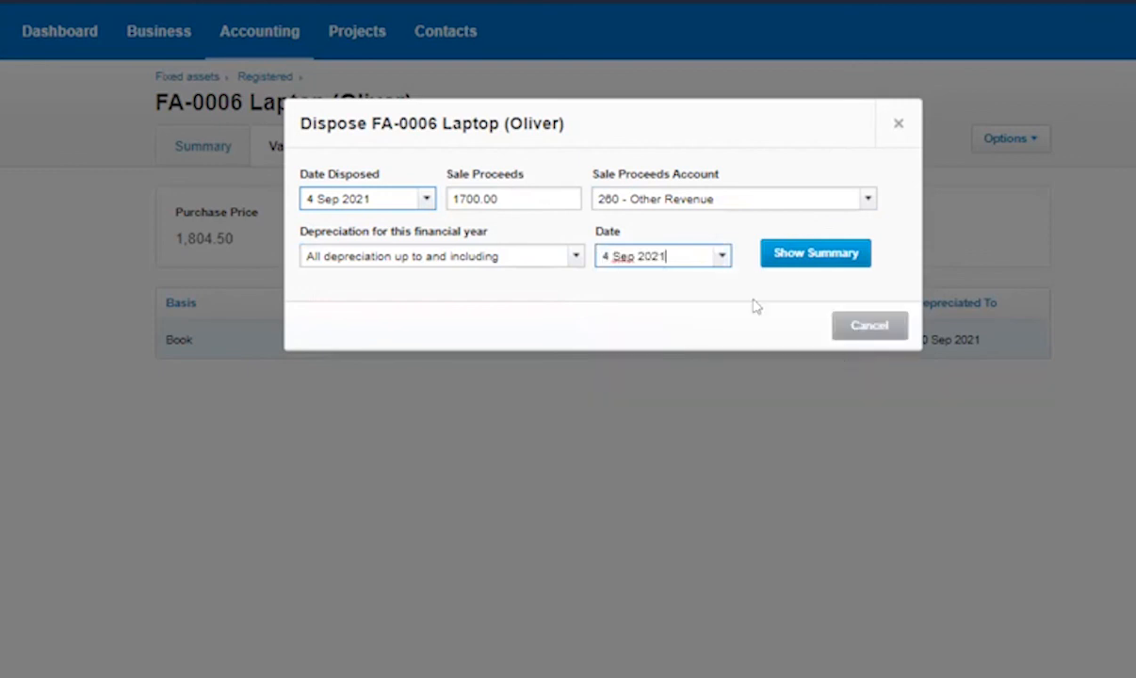
{"action": "left_click", "coordinate": [807, 260]}
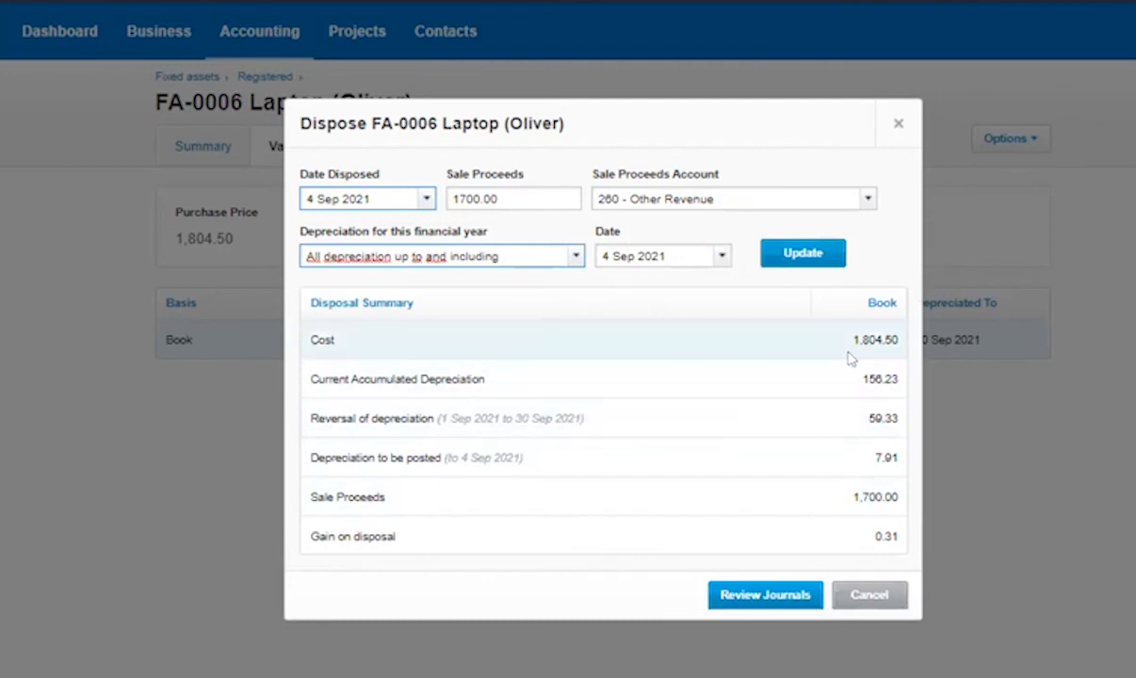
Examine the disposal summary's cost, accumulated depreciation, depreciation reversal, depreciation to be posted, sale proceeds and gain on disposal
{"action": "left_click_drag", "start_coordinate": [826, 340], "coordinate": [900, 343]}
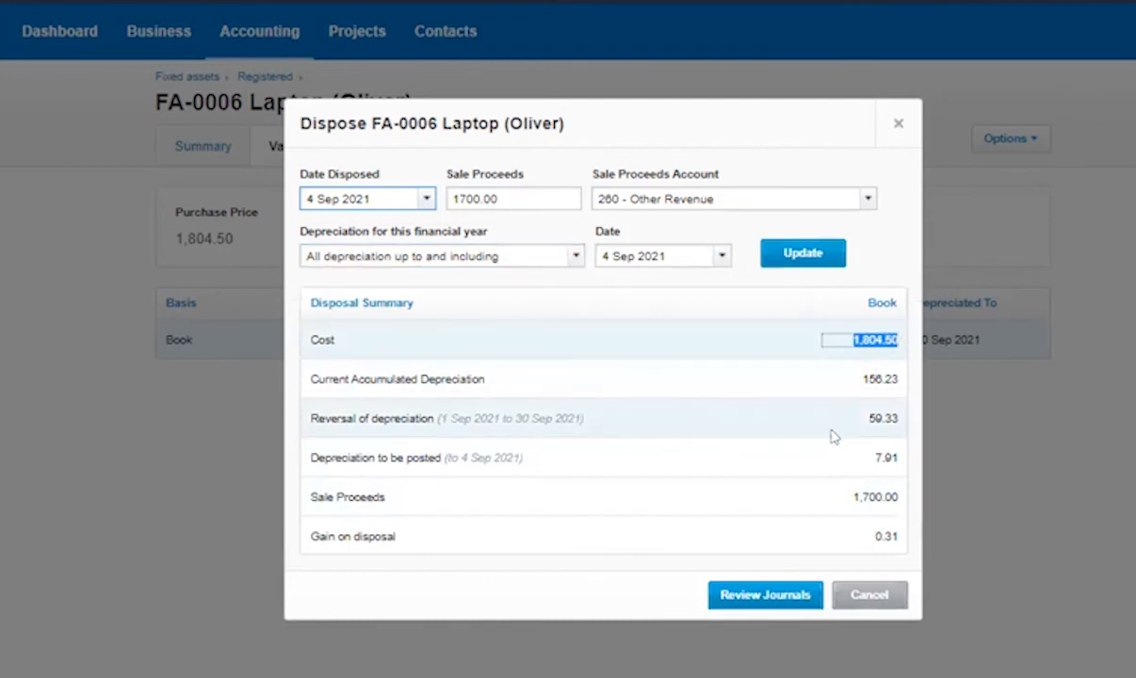
{"action": "left_click", "coordinate": [847, 380]}
{"action": "left_click_drag", "start_coordinate": [853, 381], "coordinate": [900, 381]}
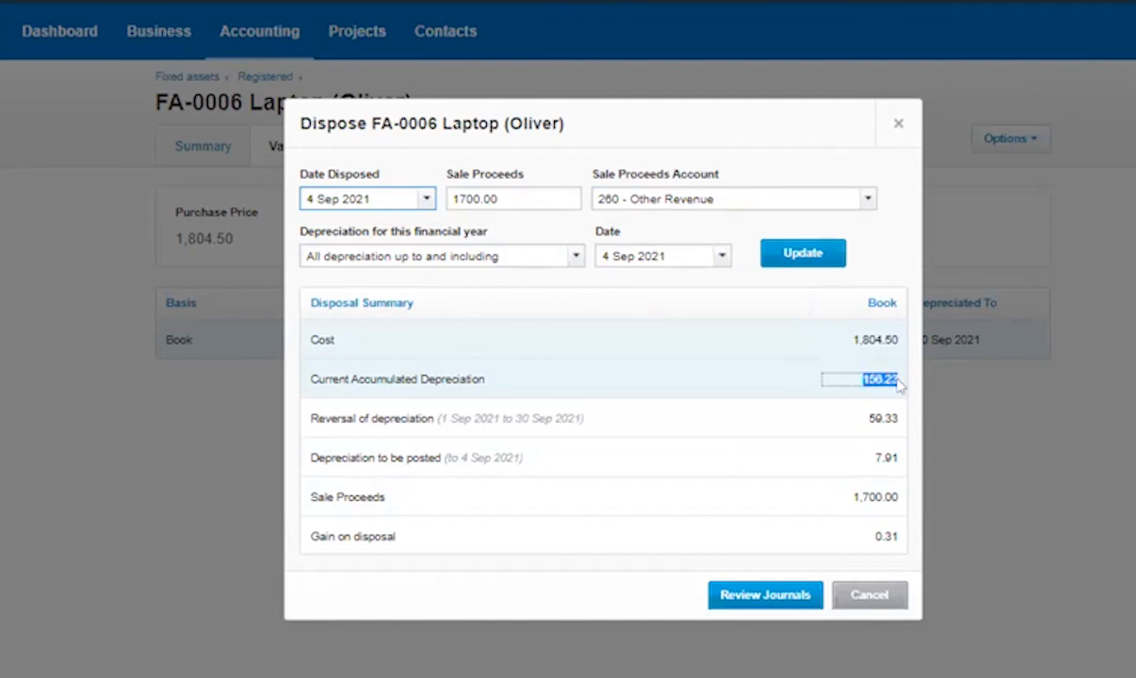
{"action": "left_click", "coordinate": [844, 420]}
{"action": "left_click_drag", "start_coordinate": [844, 420], "coordinate": [900, 420]}
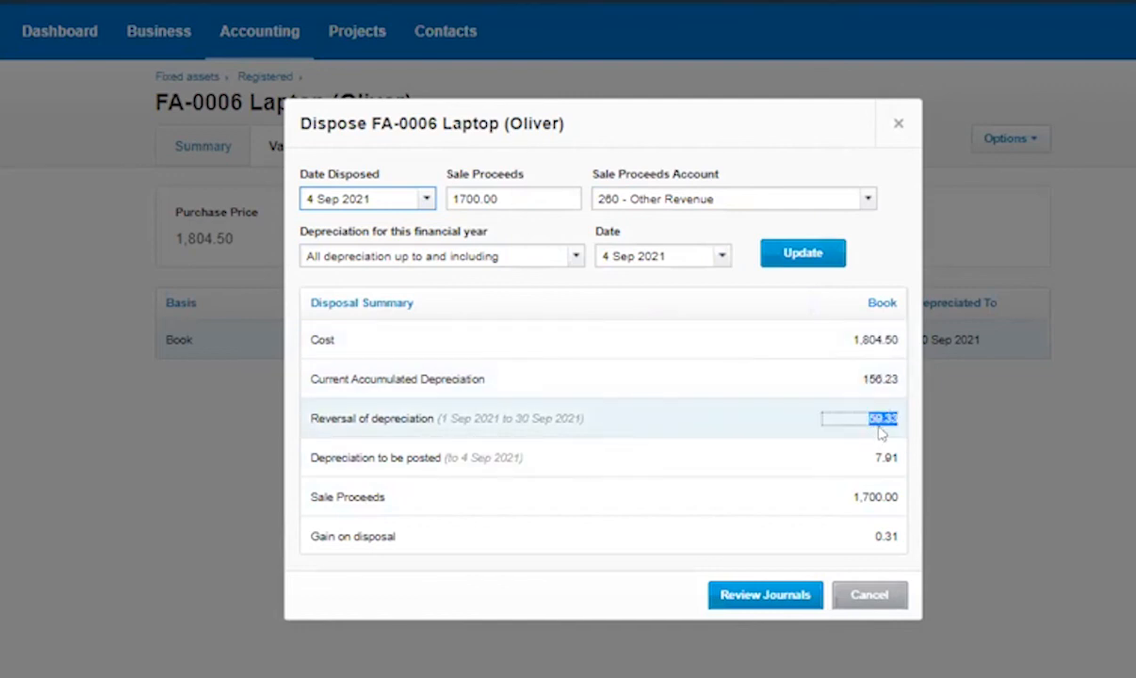
{"action": "left_click_drag", "start_coordinate": [440, 418], "coordinate": [550, 414]}
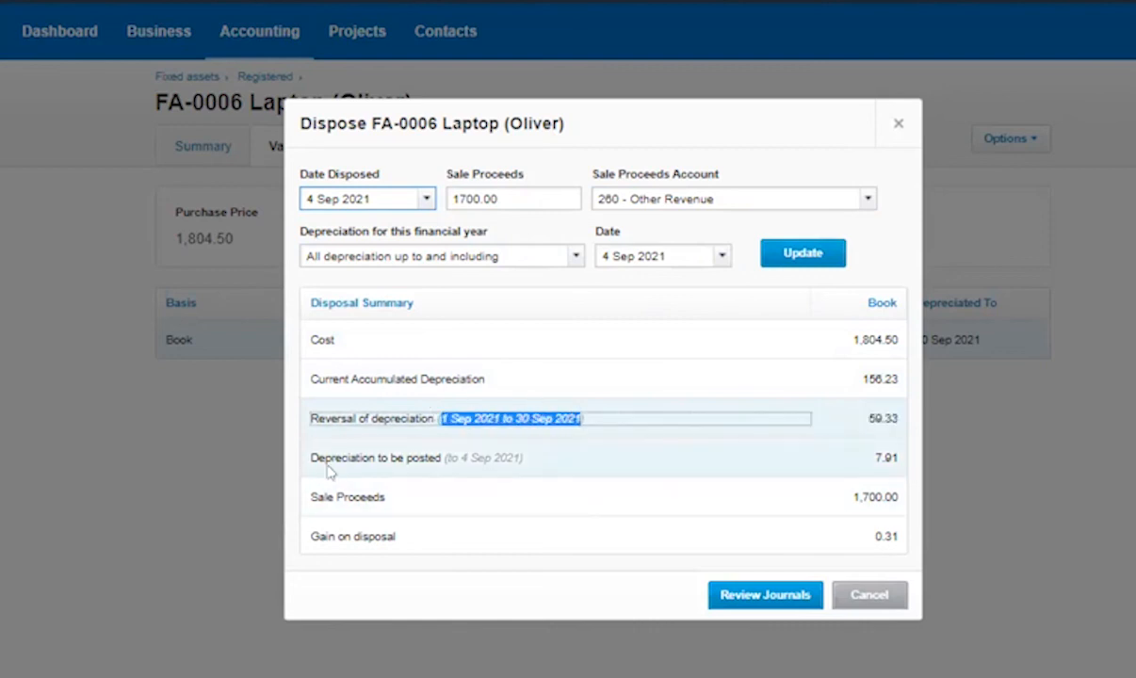
{"action": "left_click_drag", "start_coordinate": [866, 455], "coordinate": [900, 457]}
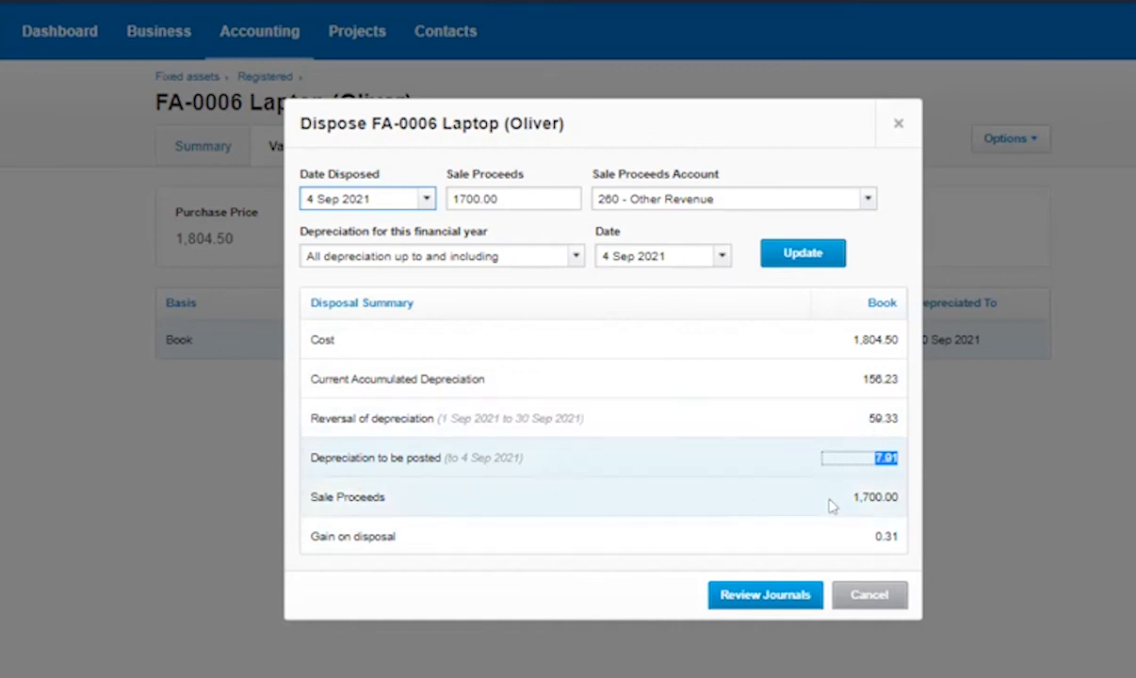
{"action": "left_click_drag", "start_coordinate": [827, 497], "coordinate": [896, 542]}
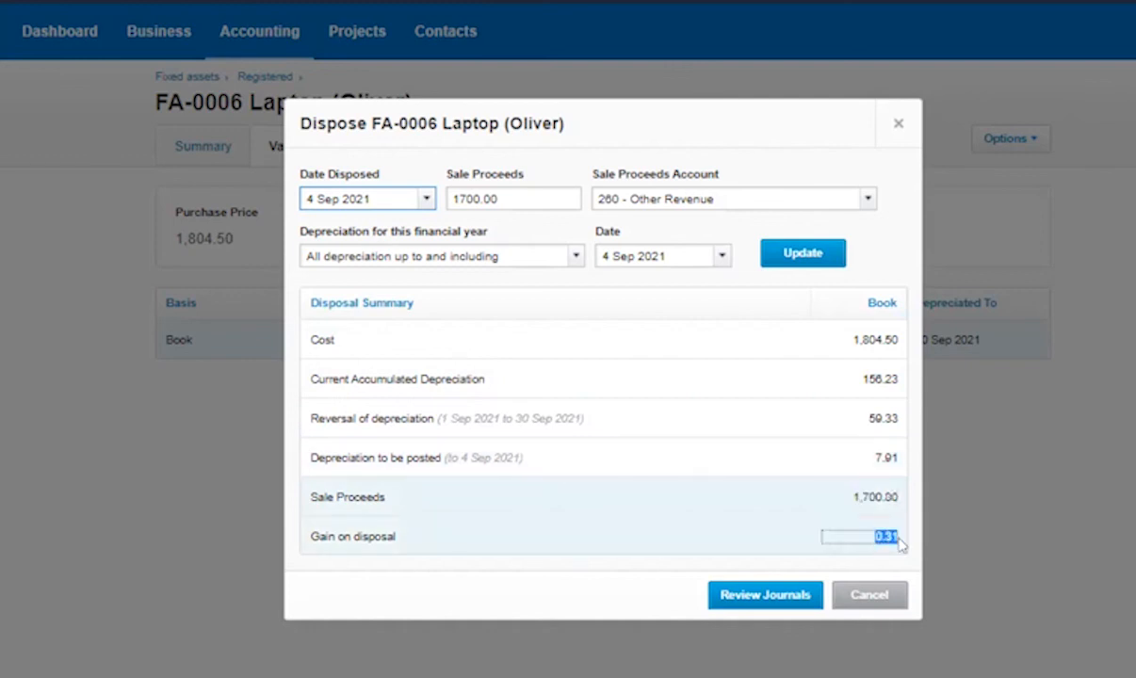
Open the disposal journals for review and examine the Computer Equipment, accumulated depreciation and Other Revenue lines
{"action": "left_click", "coordinate": [751, 595]}
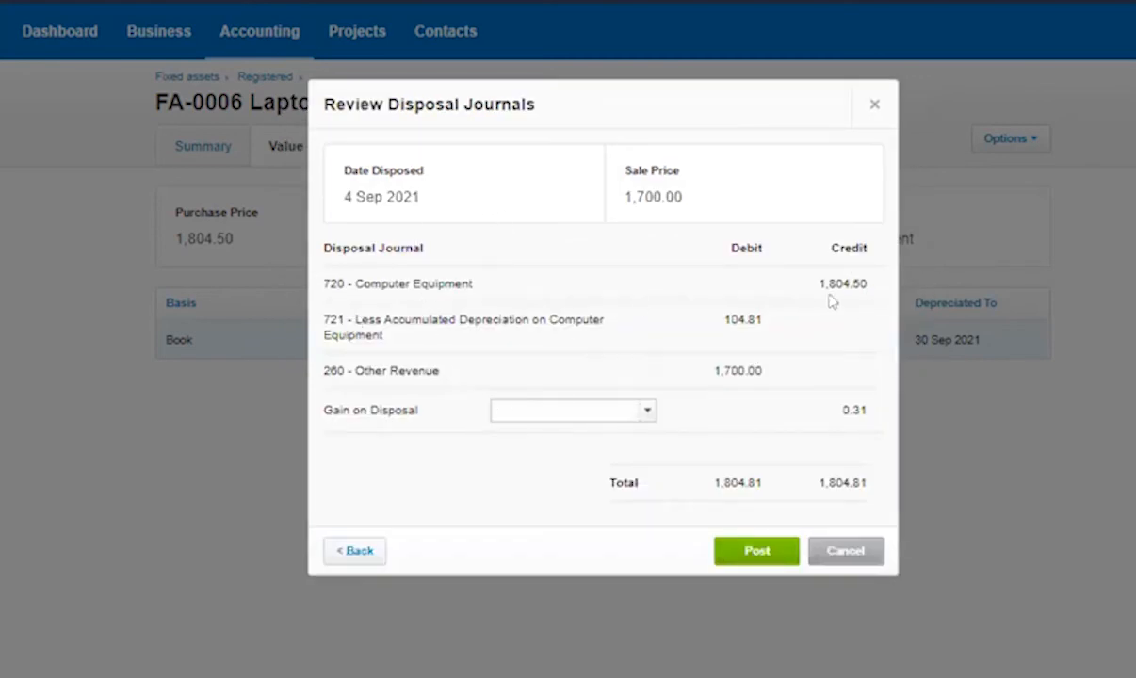
{"action": "left_click_drag", "start_coordinate": [814, 280], "coordinate": [857, 279]}
{"action": "left_click_drag", "start_coordinate": [721, 320], "coordinate": [757, 320]}
{"action": "mouse_move", "coordinate": [712, 362]}
{"action": "left_mouse_down"}
{"action": "mouse_move", "coordinate": [772, 380]}
{"action": "mouse_move", "coordinate": [718, 378]}
{"action": "left_mouse_up"}
{"action": "left_click", "coordinate": [761, 365]}
{"action": "left_click", "coordinate": [714, 400]}
Set the Gain on Disposal account to 260 - Other Revenue and post the disposal journals
{"action": "left_click", "coordinate": [645, 411]}
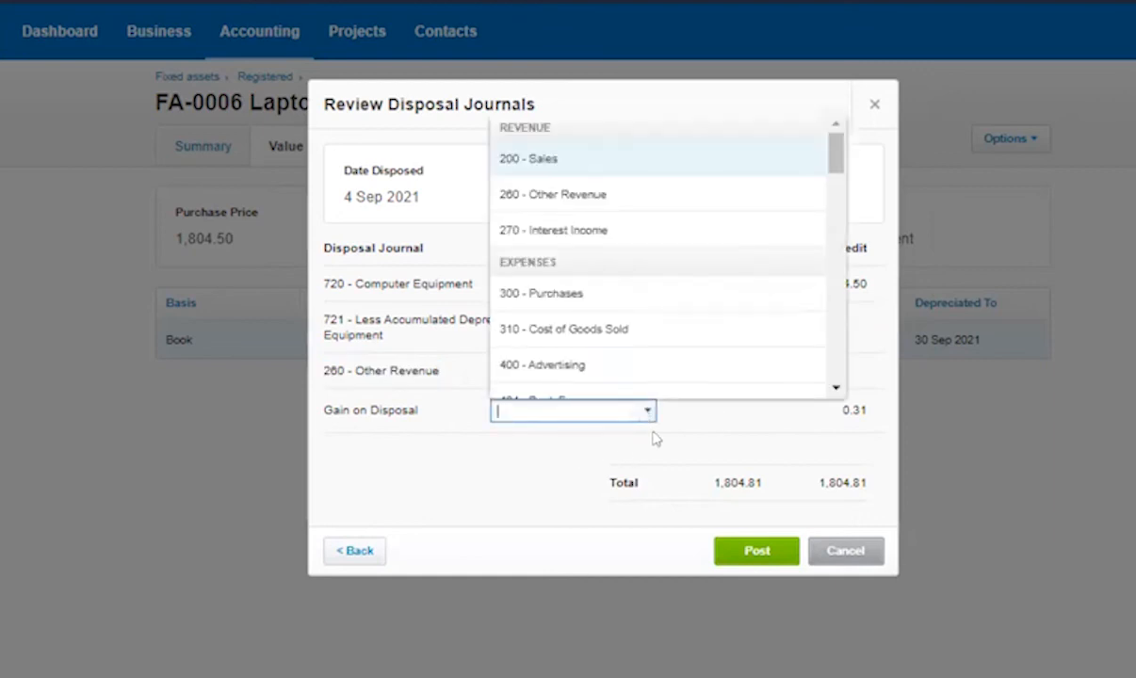
{"action": "type", "text": "other"}
{"action": "left_click", "coordinate": [563, 467]}
{"action": "left_click", "coordinate": [449, 489]}
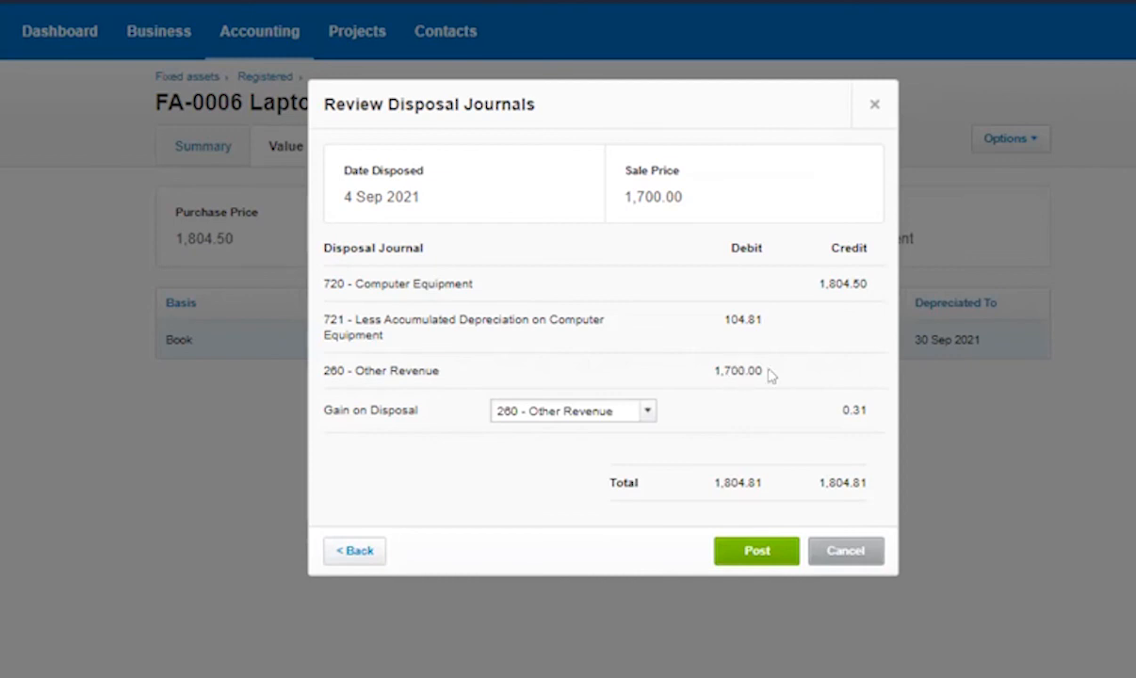
{"action": "left_click_drag", "start_coordinate": [355, 372], "coordinate": [440, 376]}
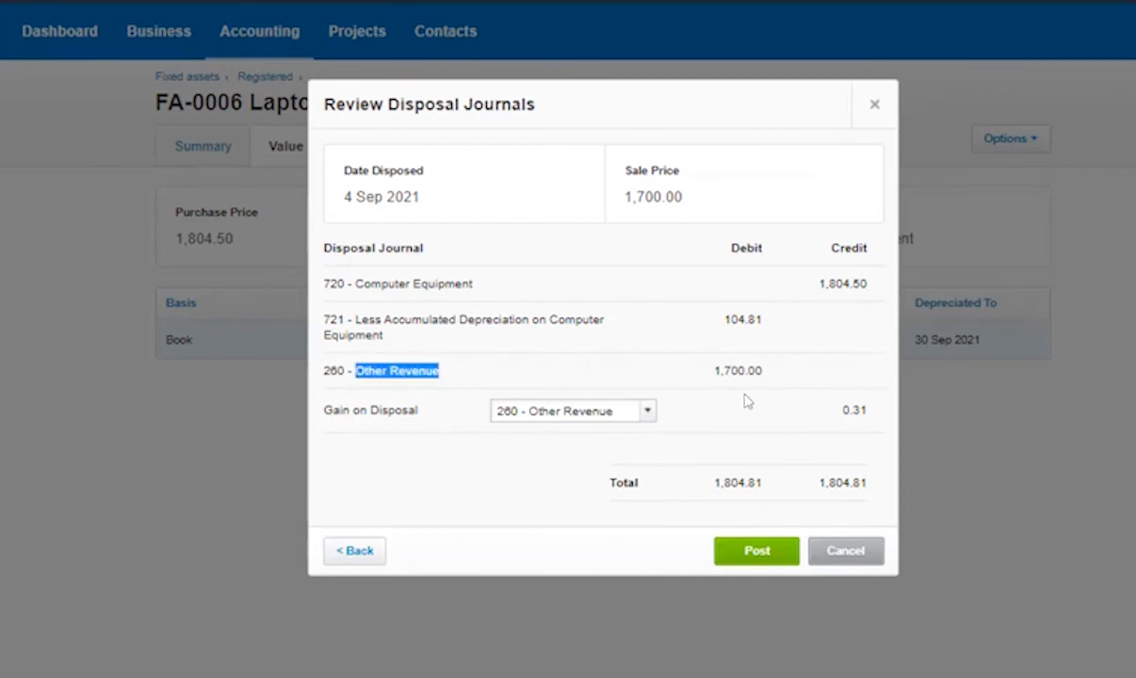
{"action": "double_click", "coordinate": [858, 411]}
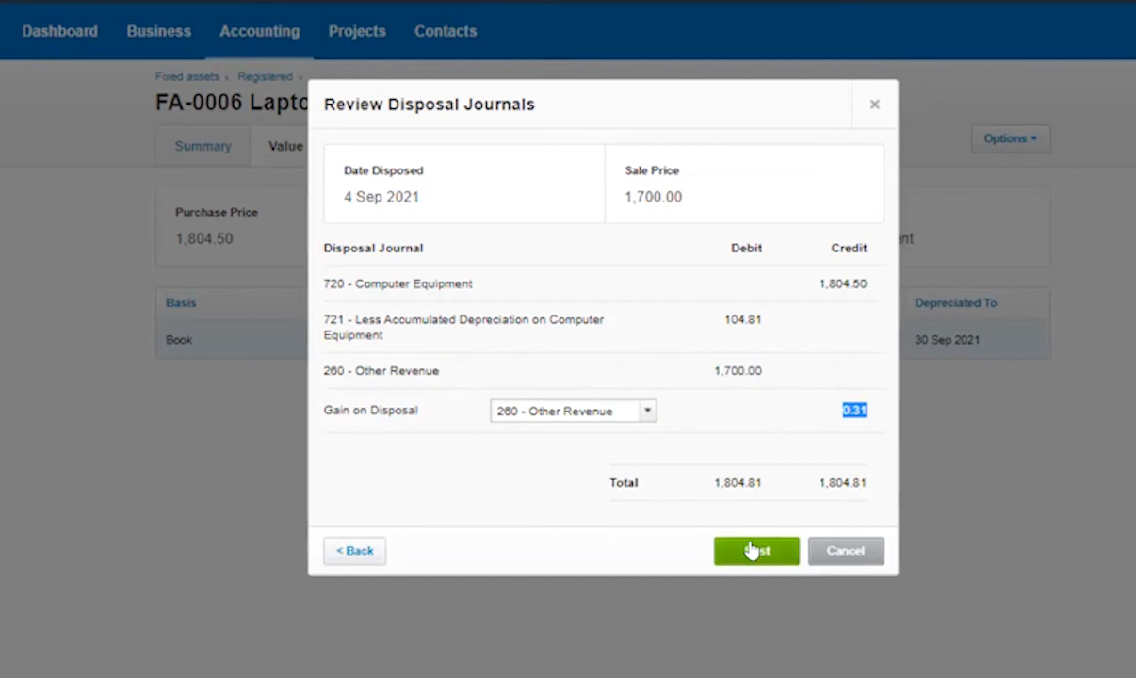
{"action": "left_click", "coordinate": [756, 551]}
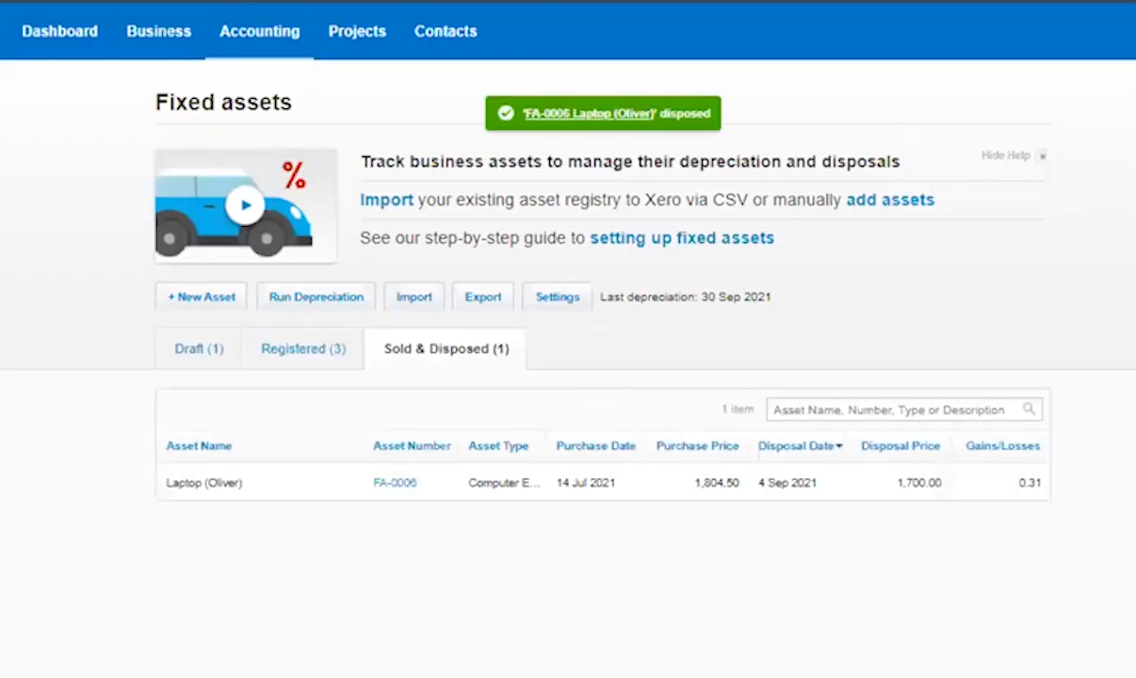
Open the Profit and Loss report and the Balance Sheet report to check the effect of the disposal
{"action": "left_click", "coordinate": [274, 34]}
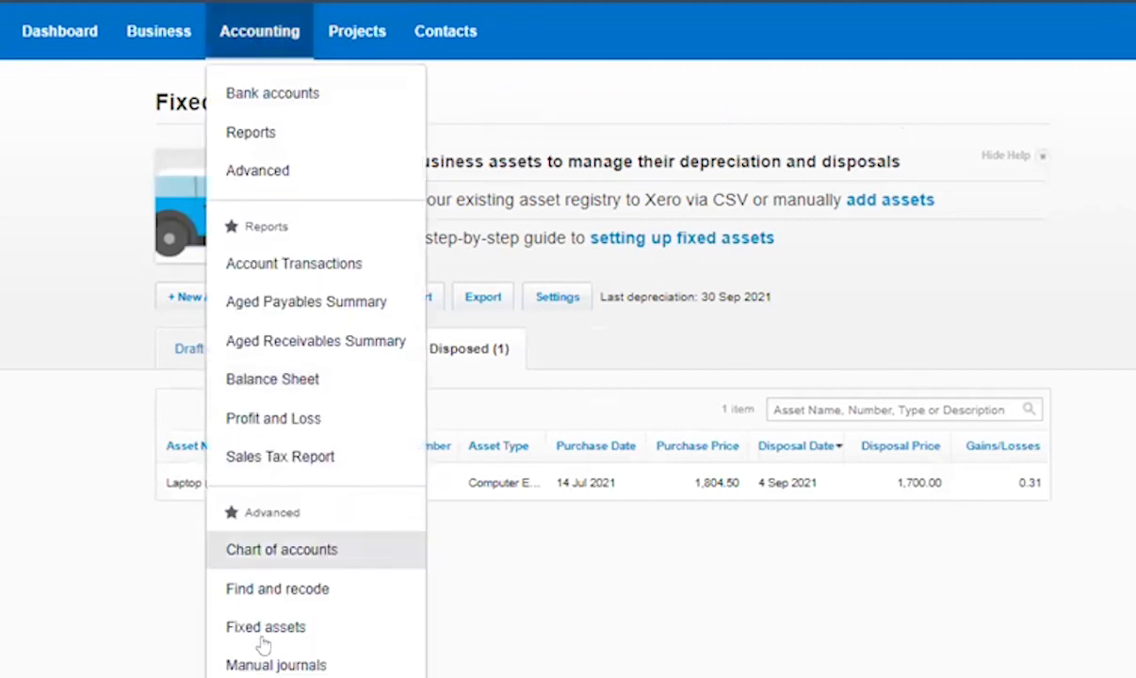
{"action": "left_click", "coordinate": [875, 576]}
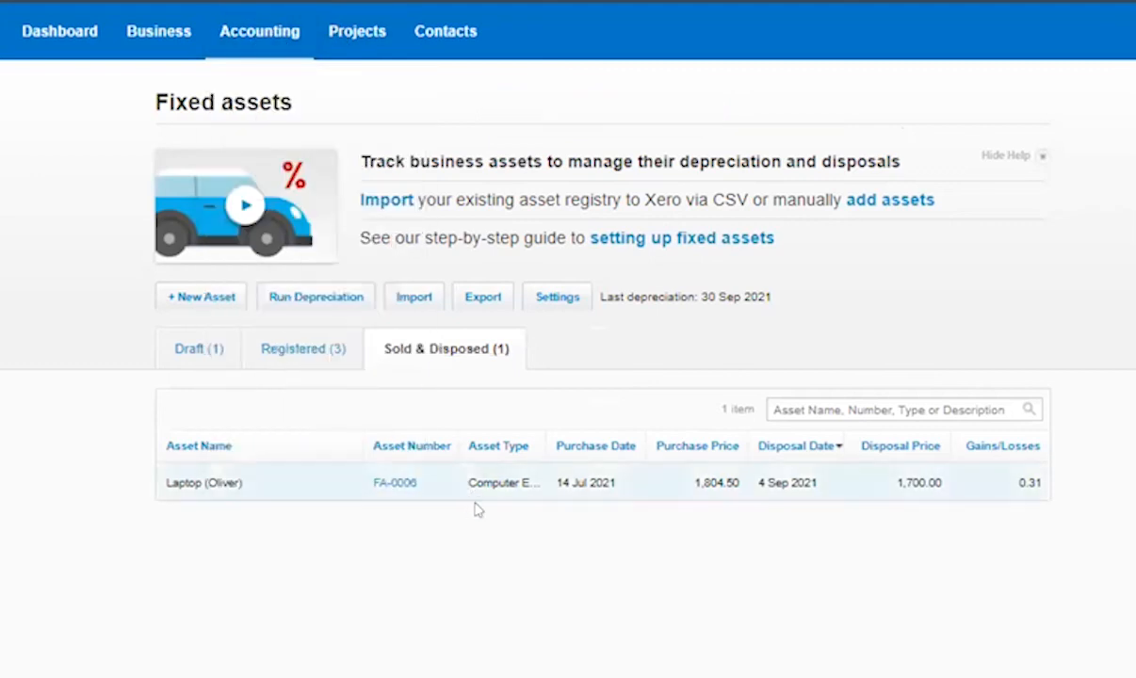
{"action": "left_click", "coordinate": [274, 34]}
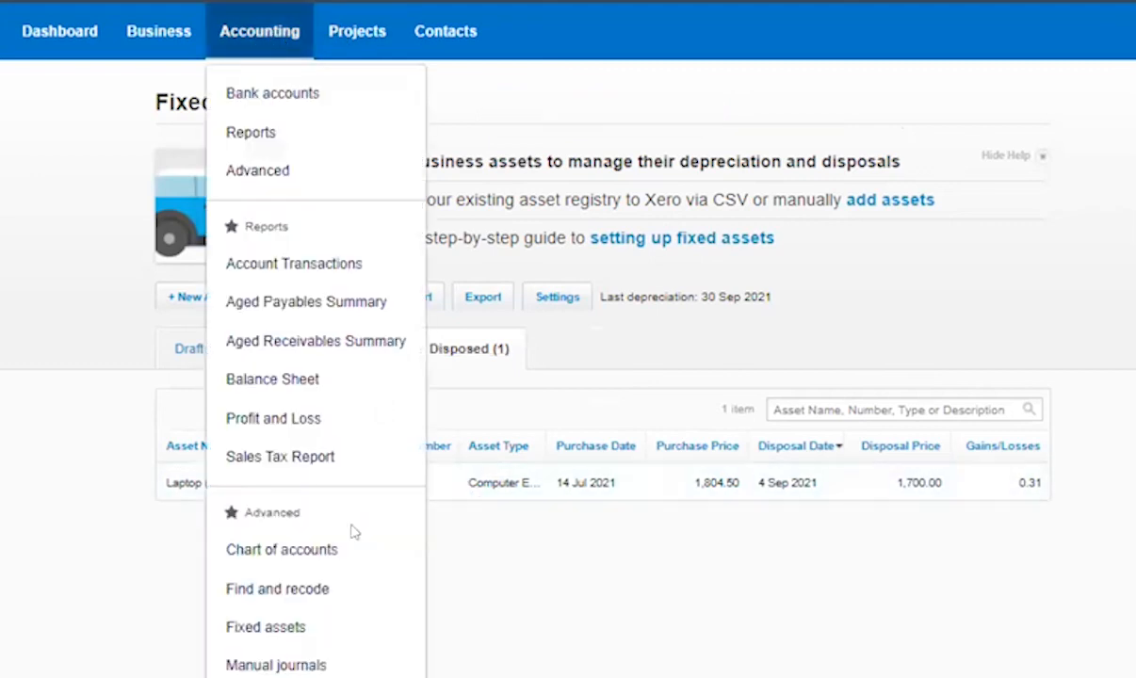
{"action": "left_click", "coordinate": [297, 424]}
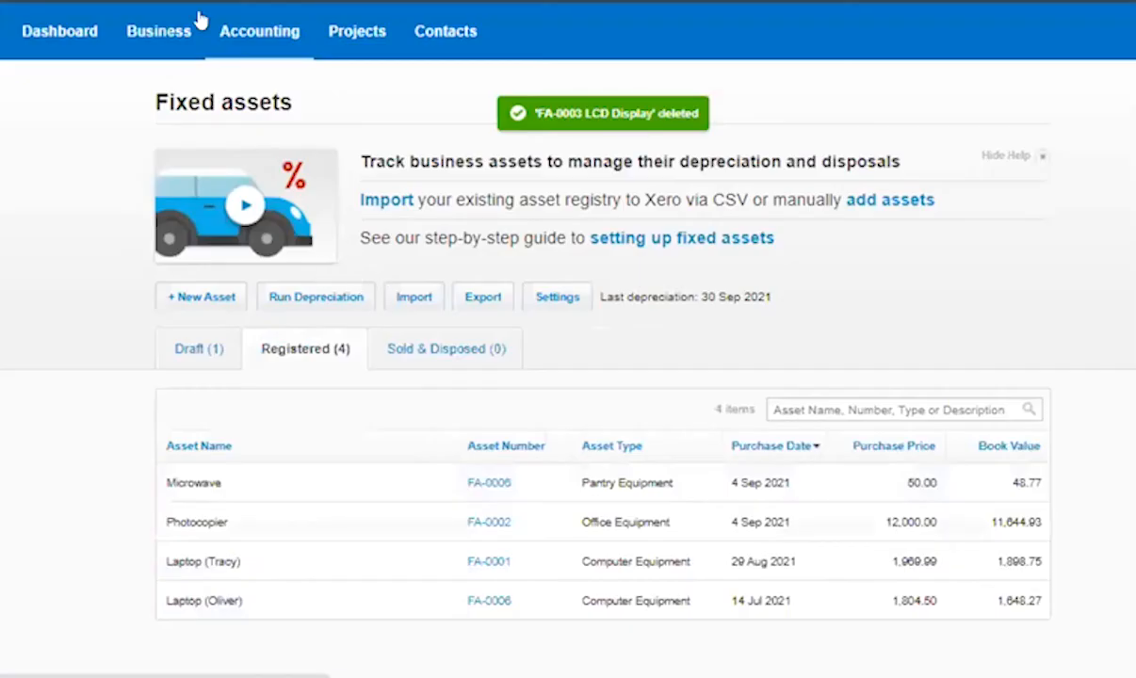
{"action": "left_click", "coordinate": [235, 34]}
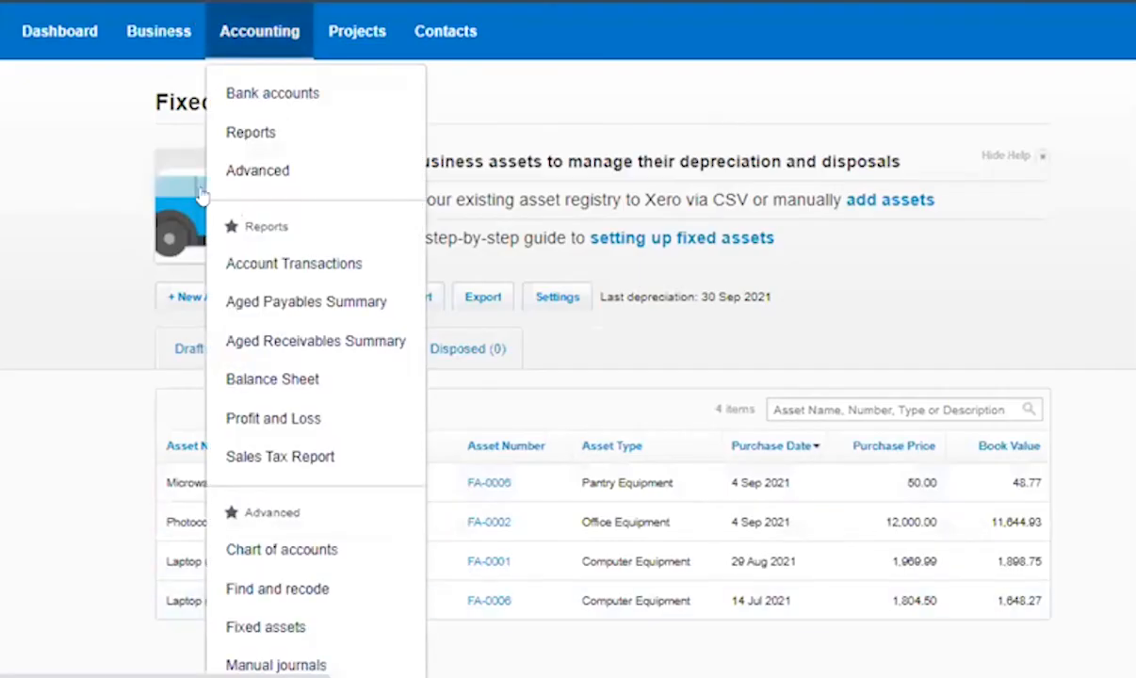
{"action": "left_click", "coordinate": [330, 380]}
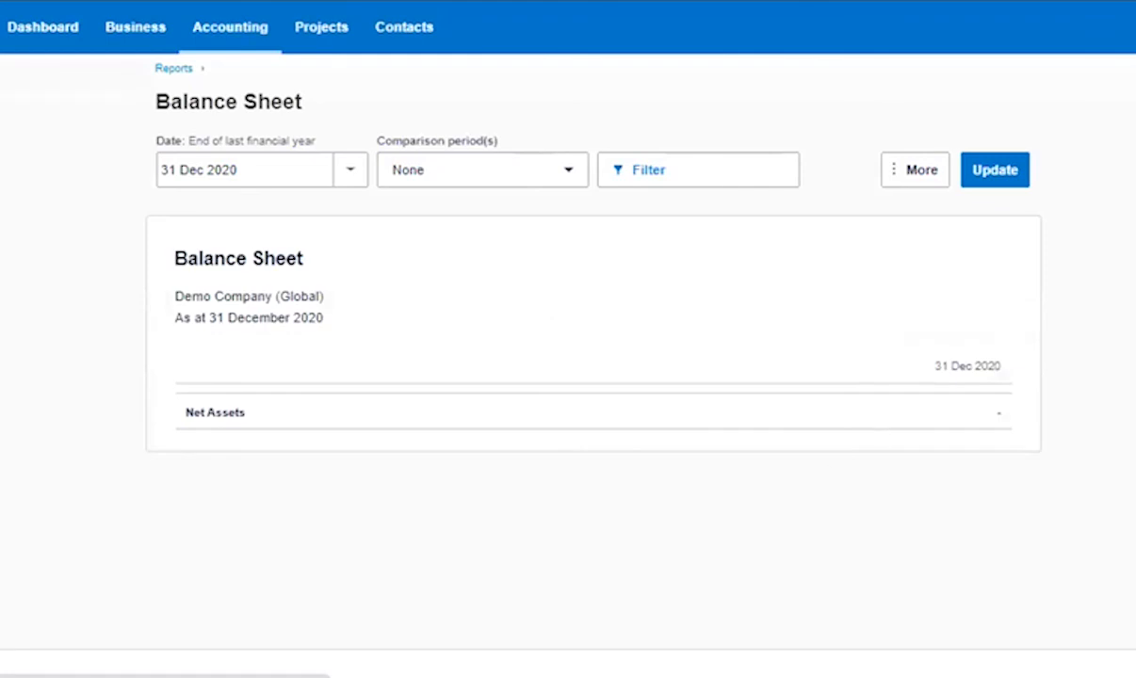
Browse the reports list, expanding the accounting section and the financial section to show more reports
{"action": "left_click", "coordinate": [254, 20]}
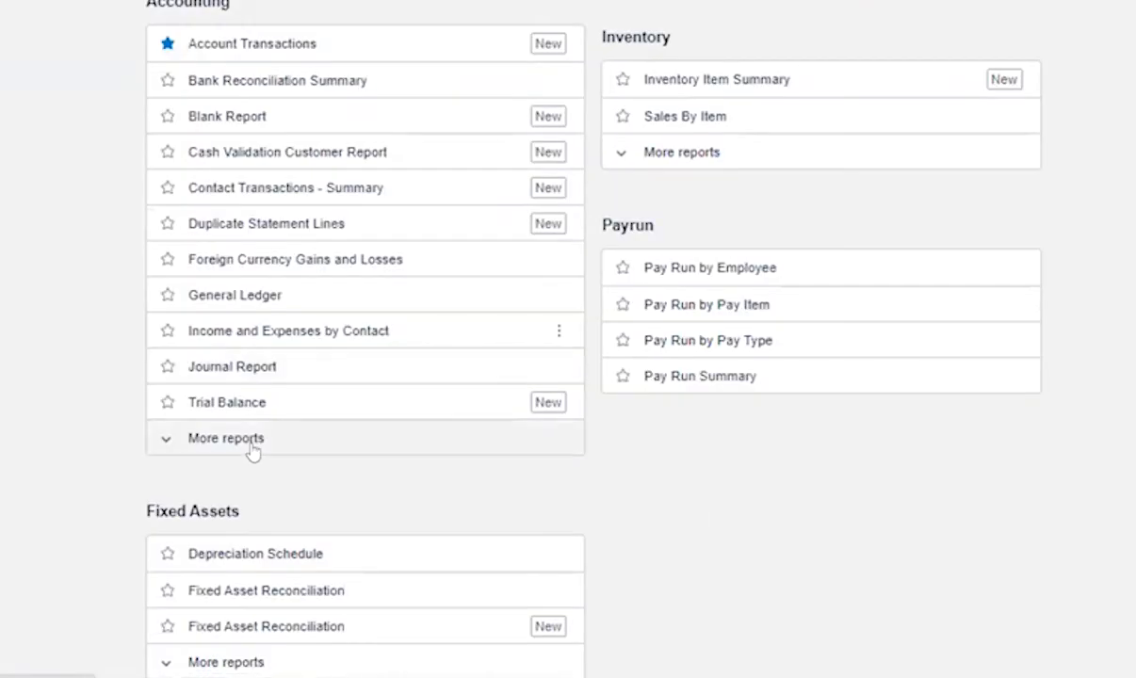
{"action": "left_click", "coordinate": [252, 441]}
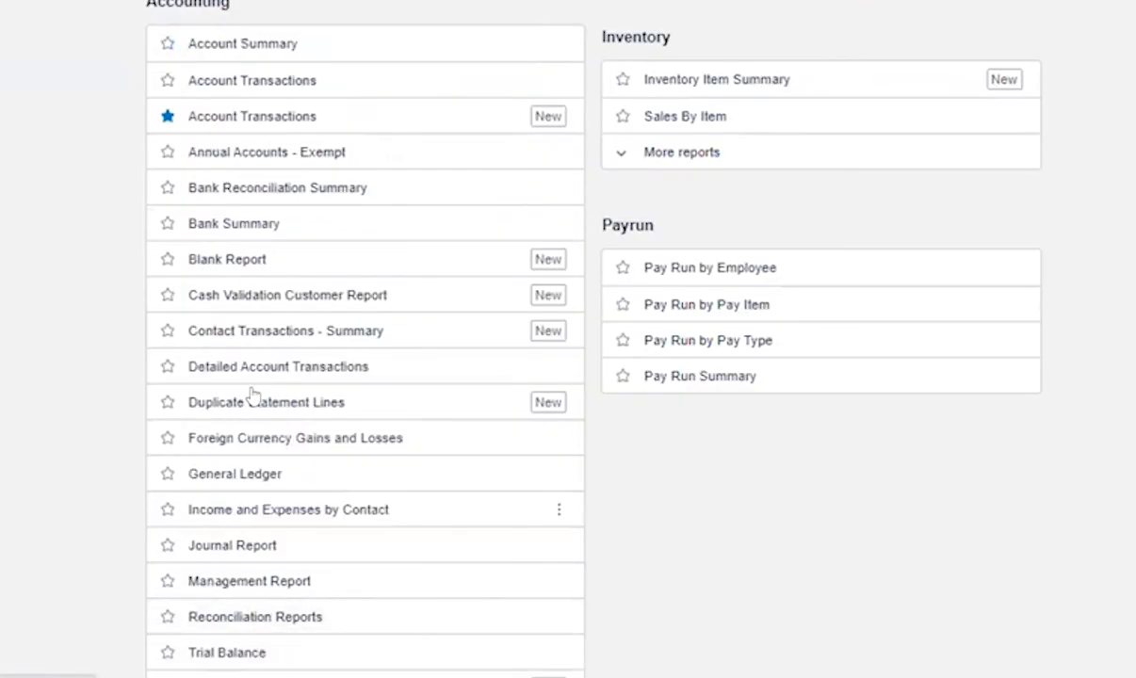
{"action": "scroll", "coordinate": [307, 580], "scroll_direction": "down", "scroll_amount": 3}
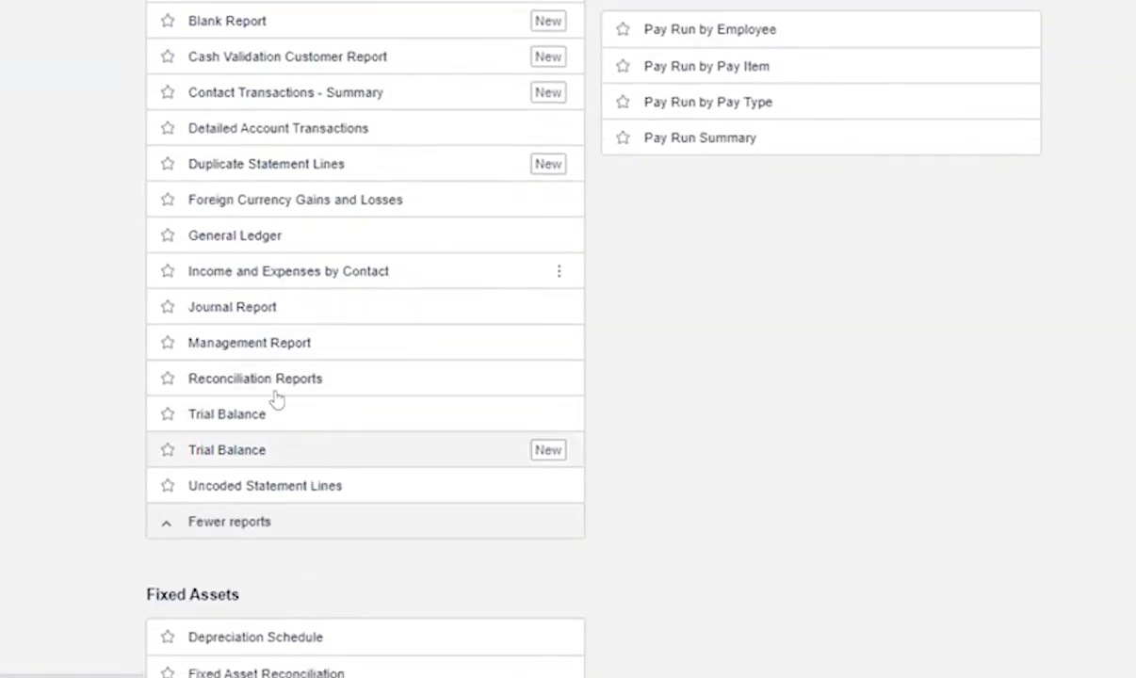
{"action": "scroll", "coordinate": [276, 399], "scroll_direction": "up", "scroll_amount": 8}
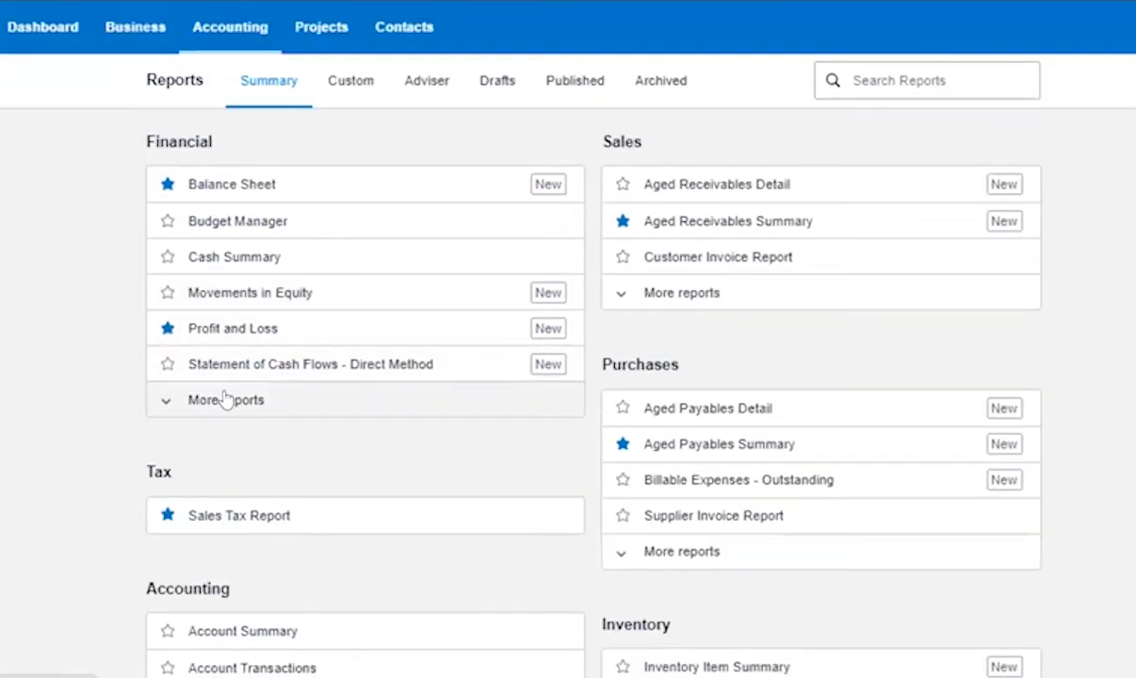
{"action": "left_click", "coordinate": [226, 400]}
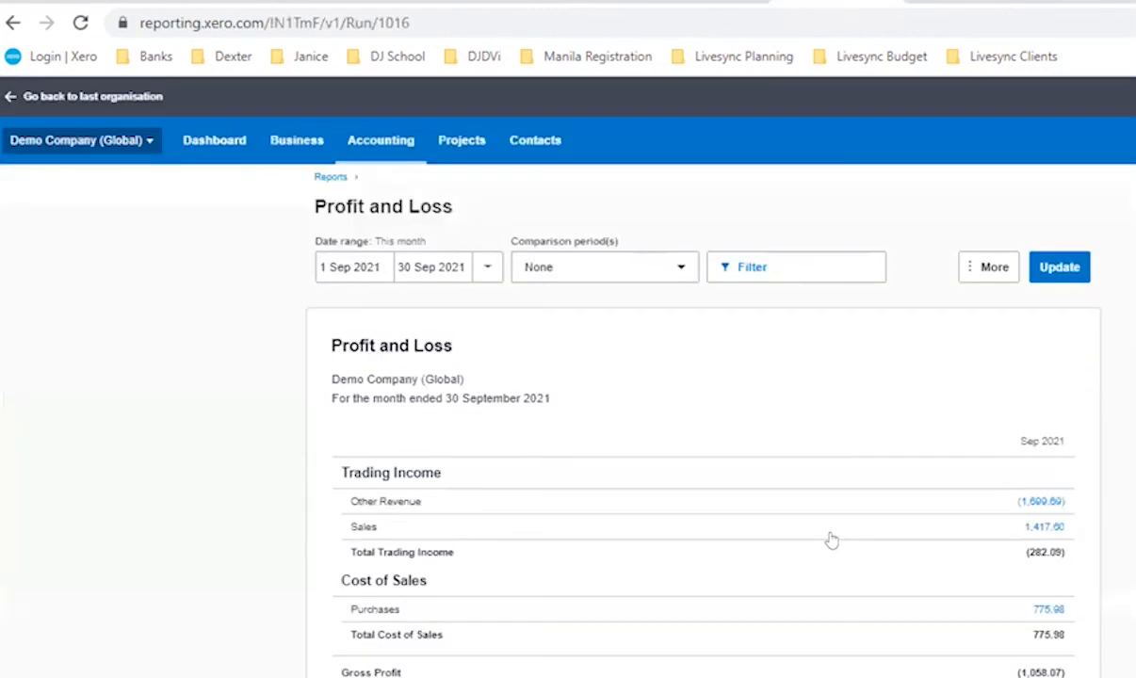
Open the Other Revenue transactions from the September 2021 Profit and Loss and examine the asset disposal entries
{"action": "scroll", "coordinate": [753, 522], "scroll_direction": "down", "scroll_amount": 3}
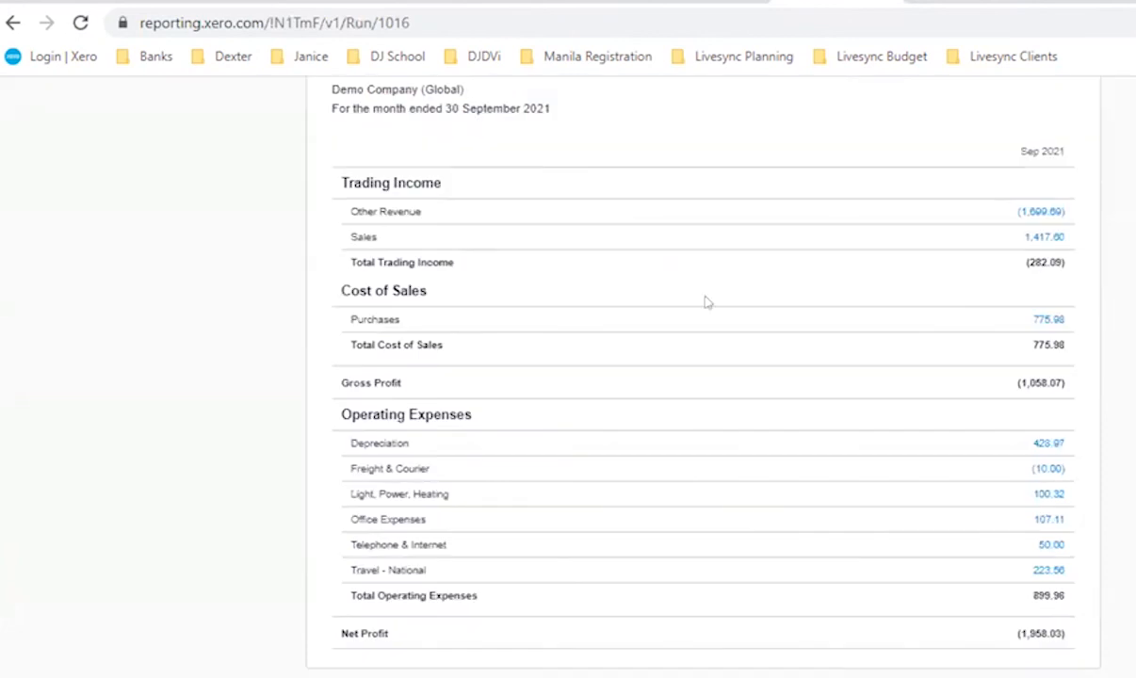
{"action": "left_click", "coordinate": [1041, 212]}
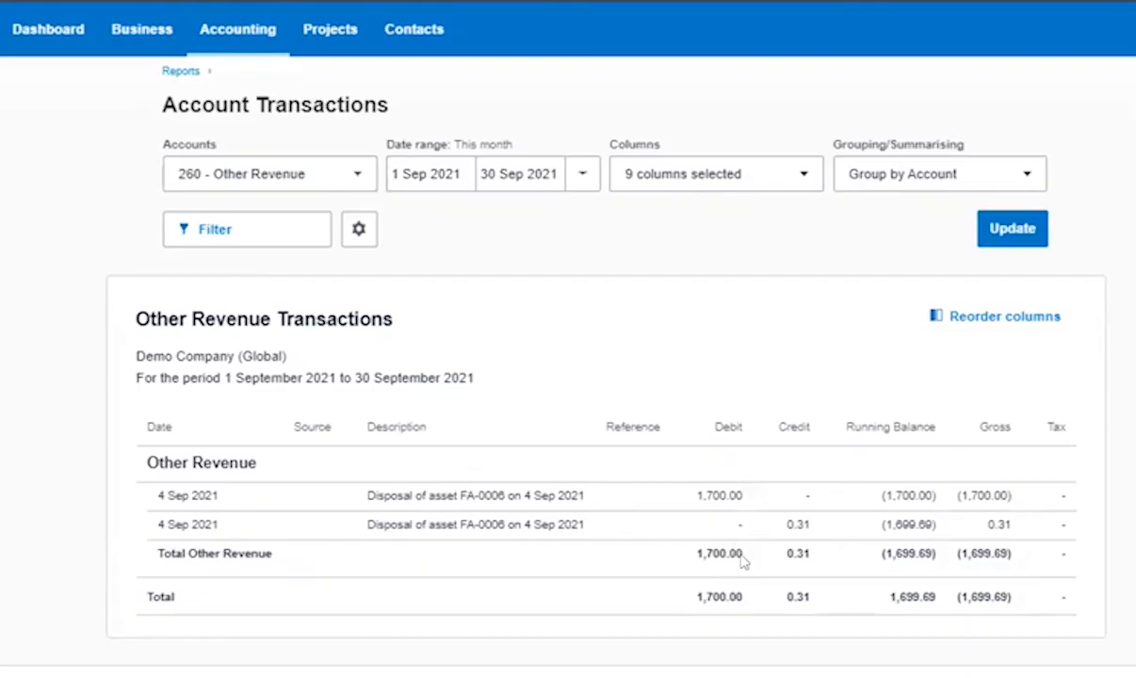
{"action": "double_click", "coordinate": [743, 560]}
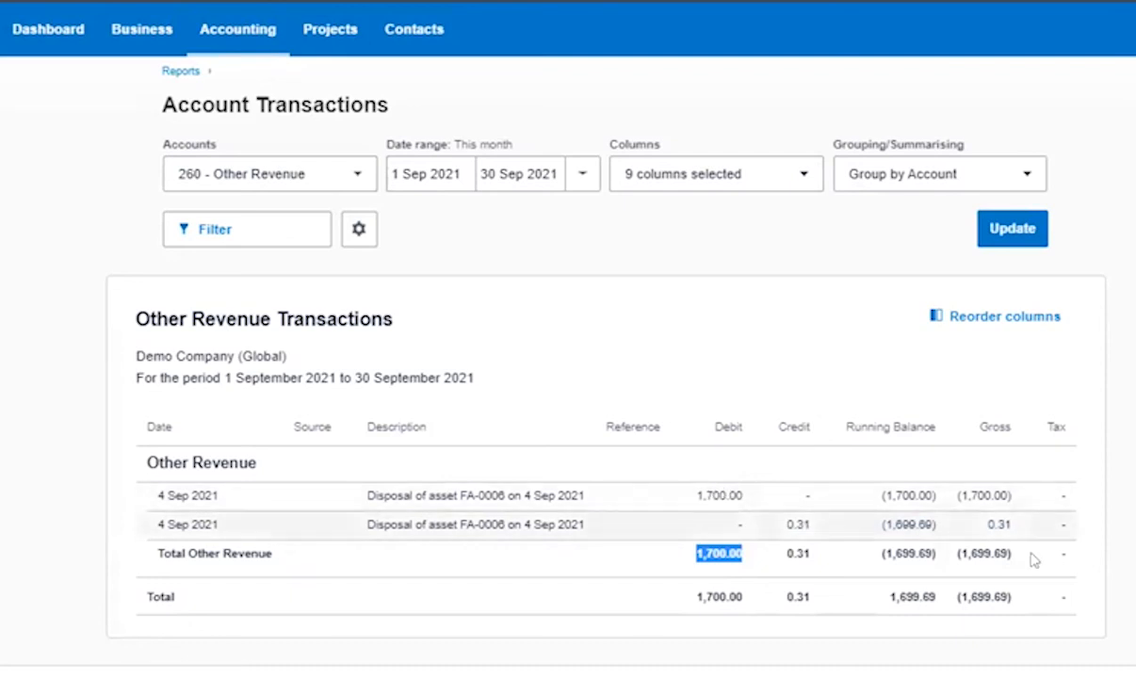
{"action": "left_click", "coordinate": [1121, 546]}
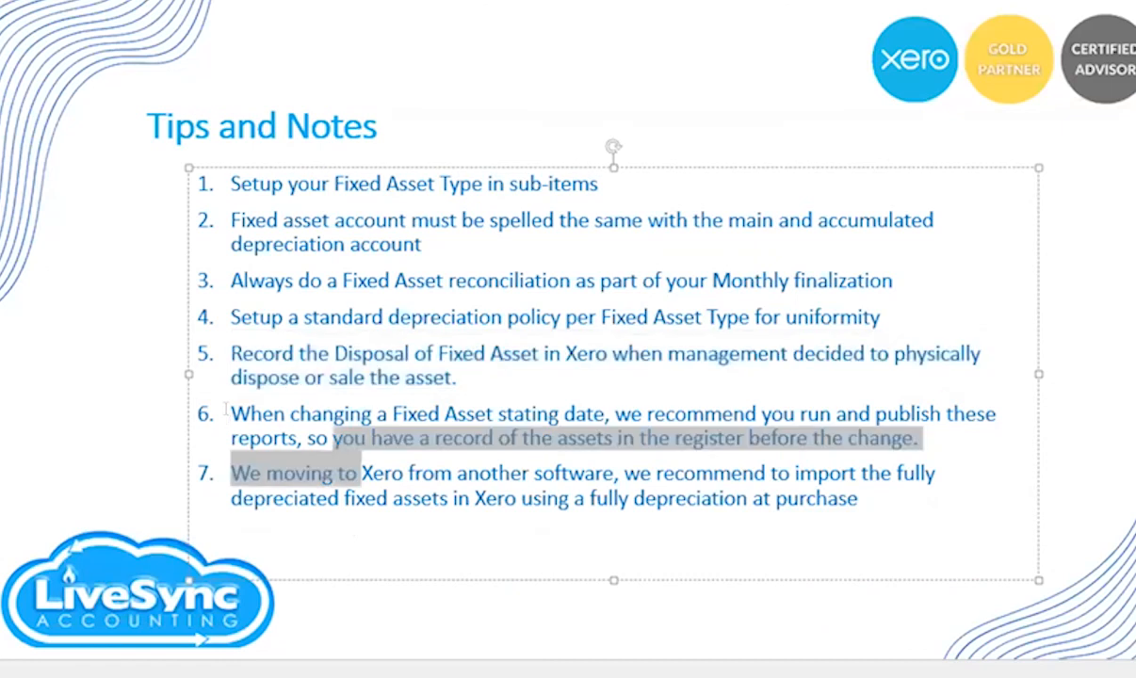
Highlight tip 6 on the Tips and Notes slide, about publishing reports before changing the fixed asset start date
{"action": "left_click", "coordinate": [226, 412]}
{"action": "triple_click", "coordinate": [848, 414]}
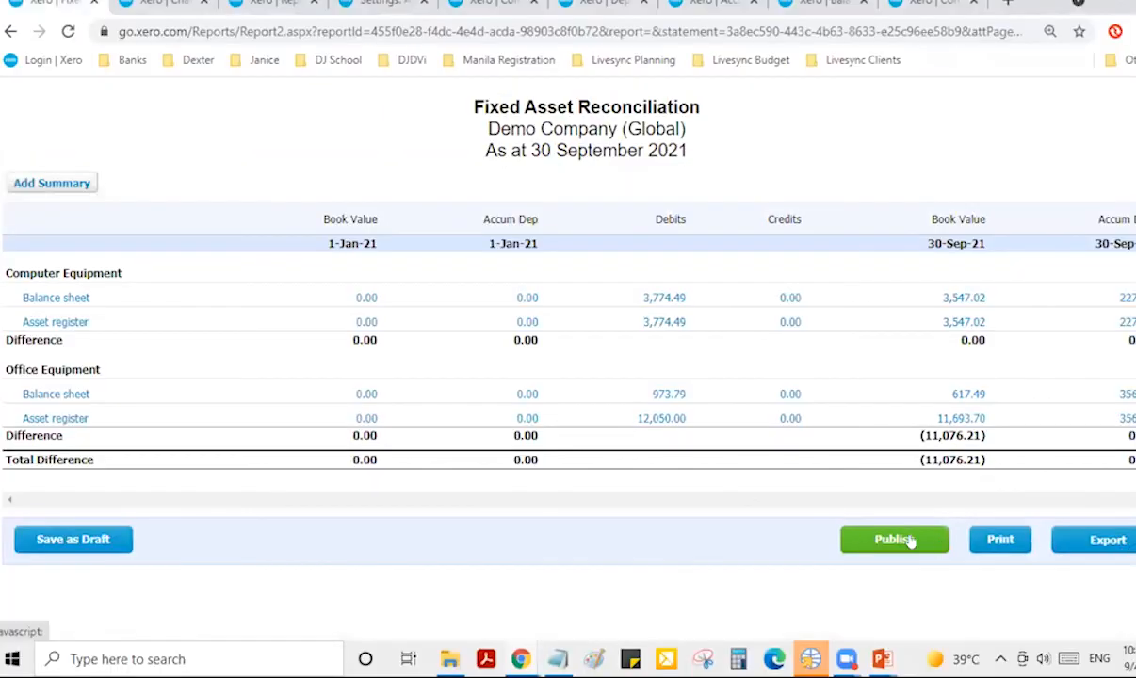
Publish the Fixed Asset Reconciliation report as at 30 September 2021 and open the published copy for review
{"action": "left_click", "coordinate": [909, 539]}
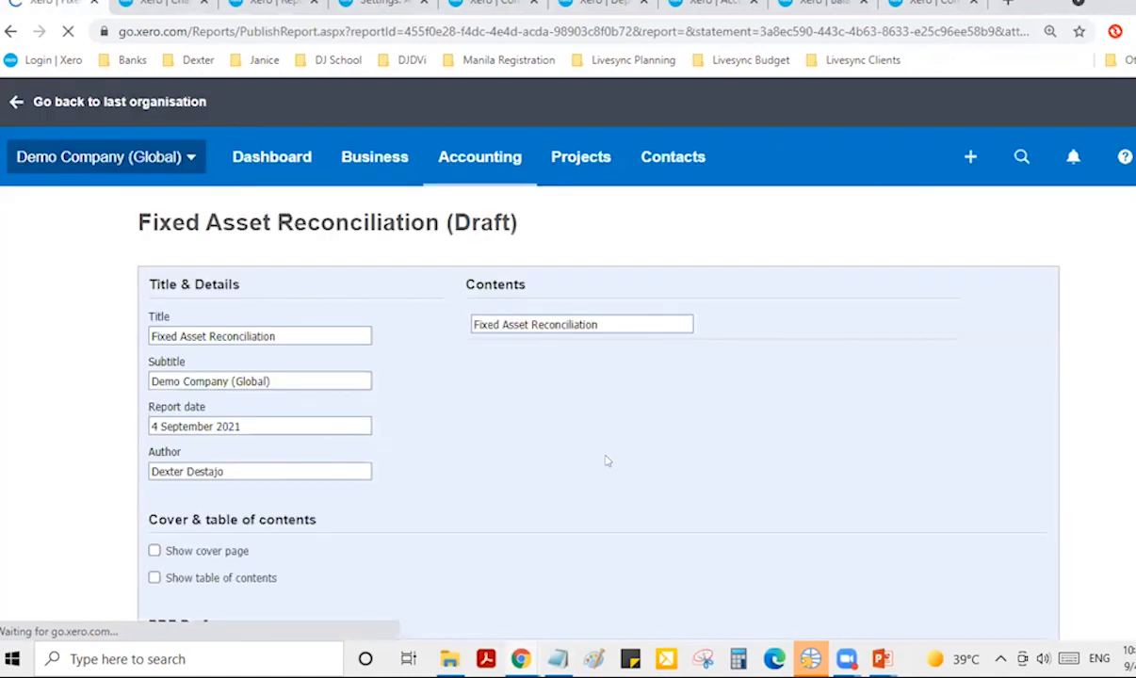
{"action": "scroll", "coordinate": [705, 457], "scroll_direction": "down", "scroll_amount": 3}
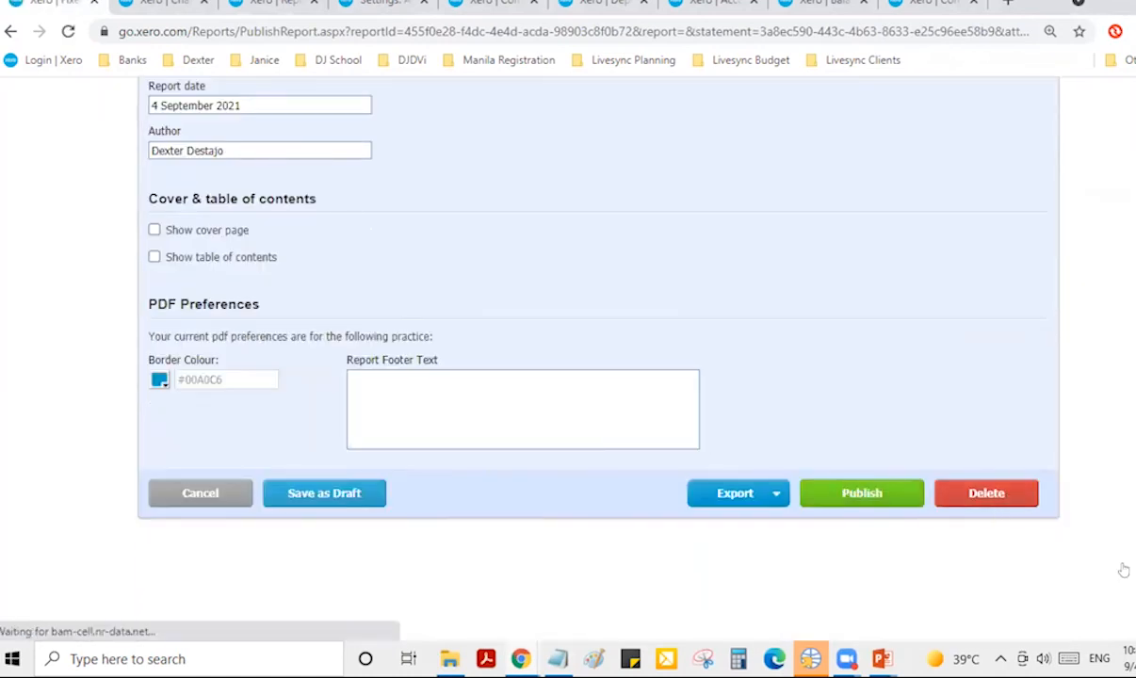
{"action": "left_click", "coordinate": [875, 496]}
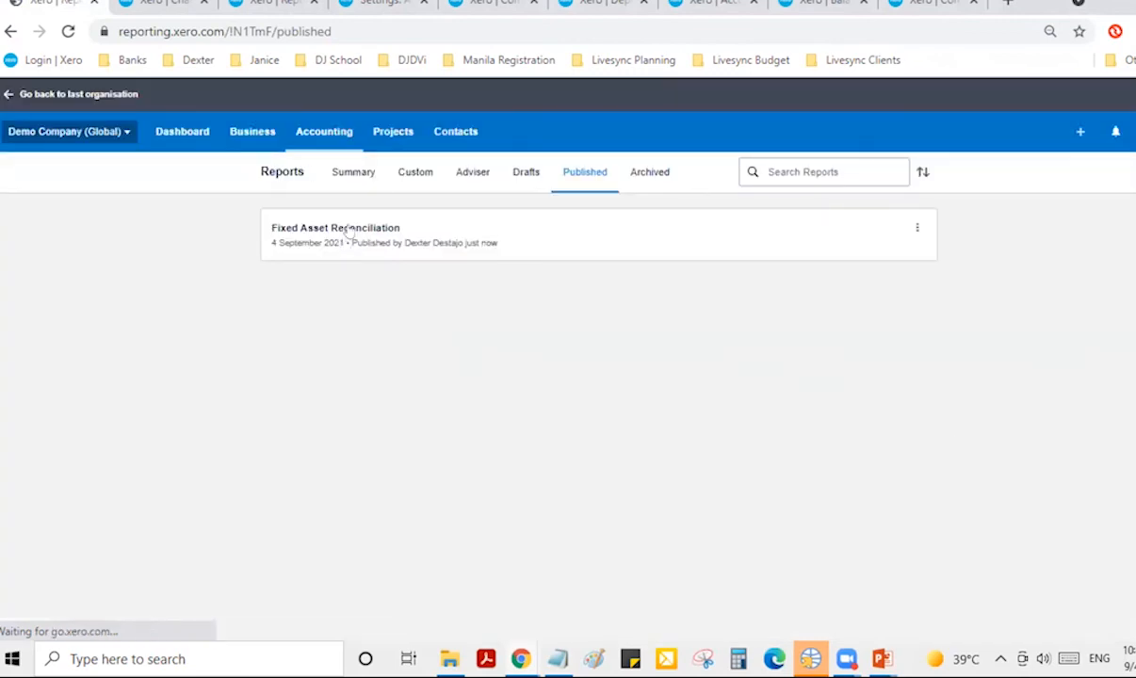
{"action": "left_click", "coordinate": [348, 233]}
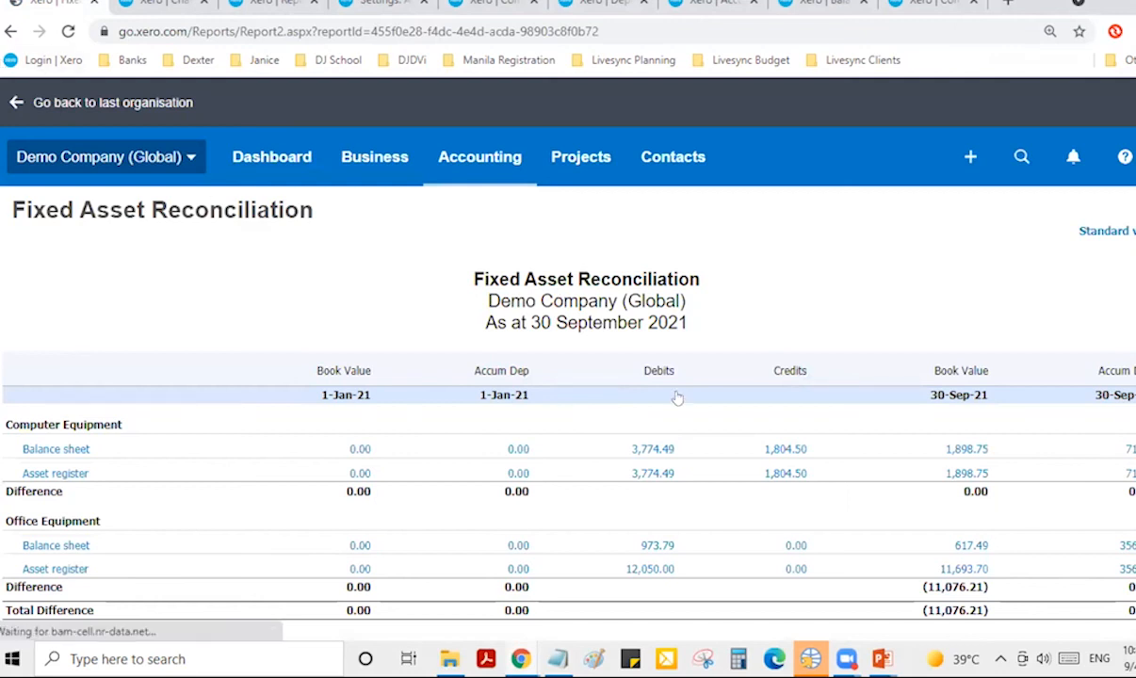
{"action": "scroll", "coordinate": [676, 398], "scroll_direction": "down", "scroll_amount": 3}
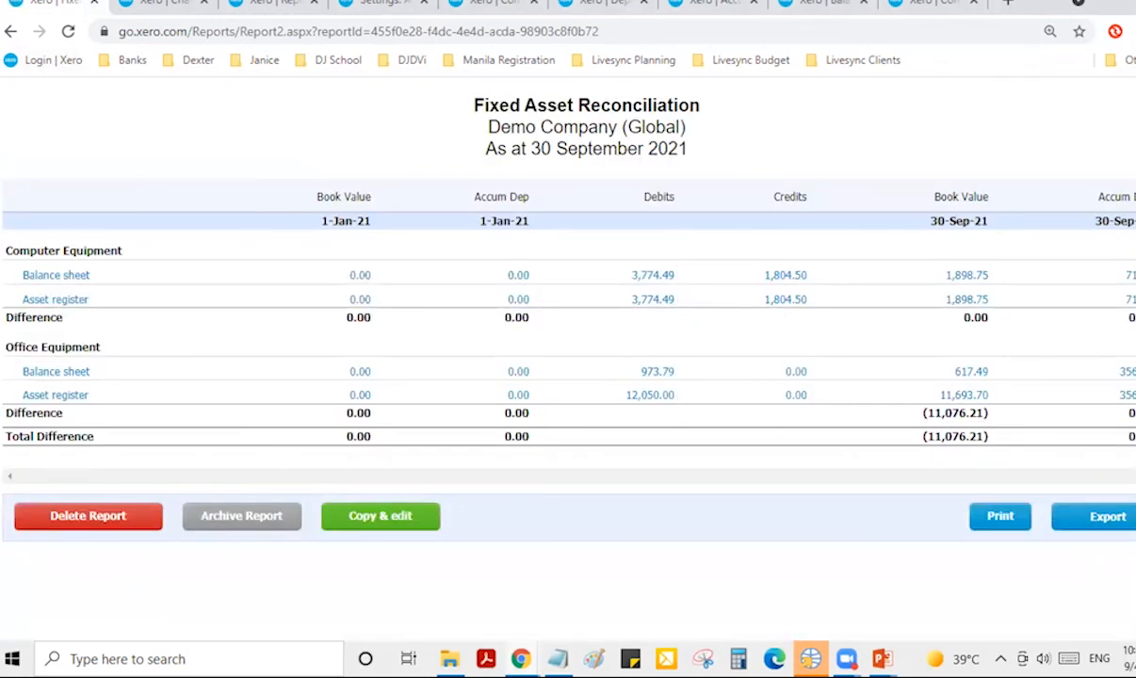
Switch to the PowerPoint Tips and Notes slide and go over tip 7 on importing fully depreciated assets
{"action": "left_click", "coordinate": [882, 660]}
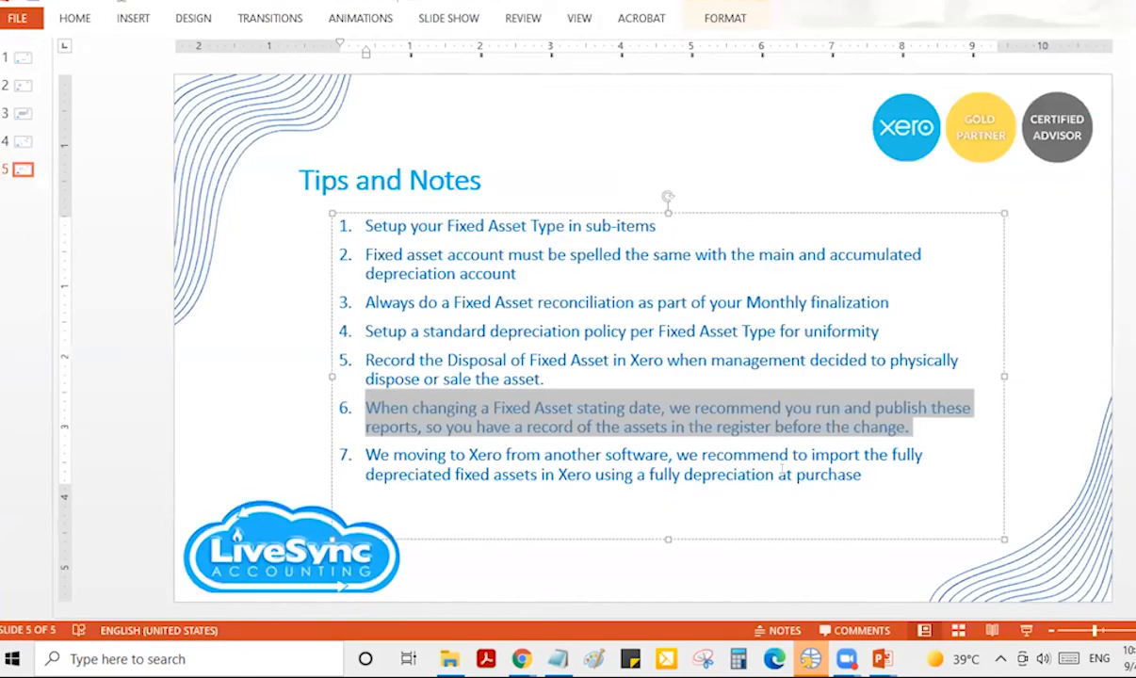
{"action": "left_click", "coordinate": [928, 425]}
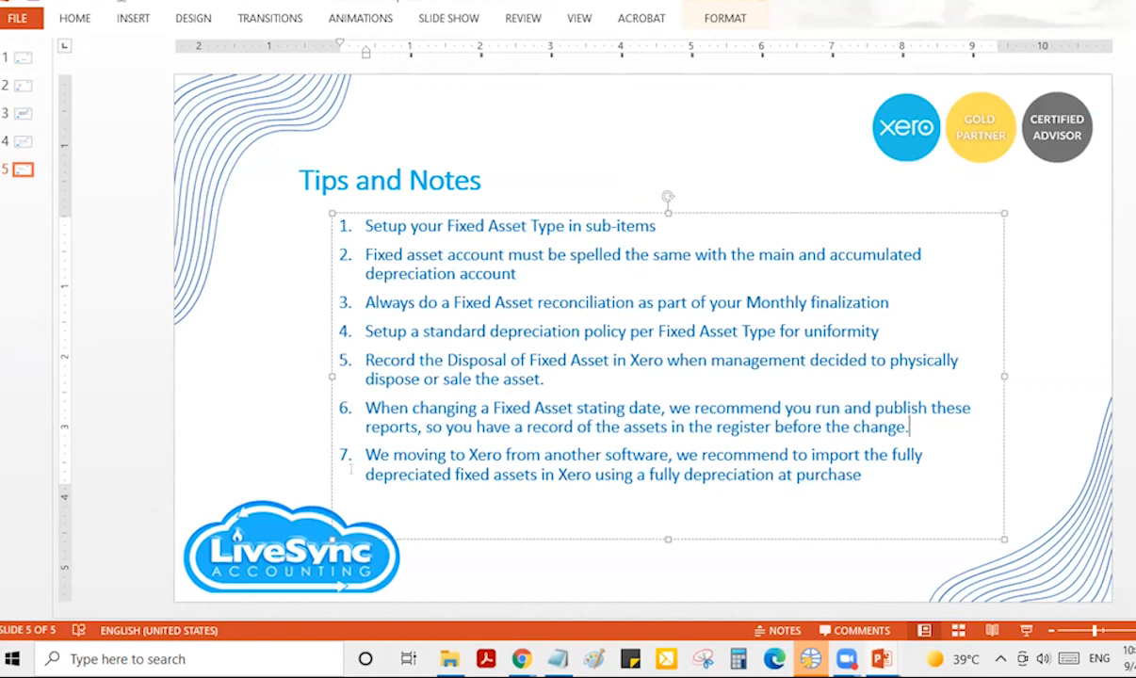
{"action": "left_click_drag", "start_coordinate": [365, 469], "coordinate": [879, 475]}
{"action": "left_click", "coordinate": [879, 475]}
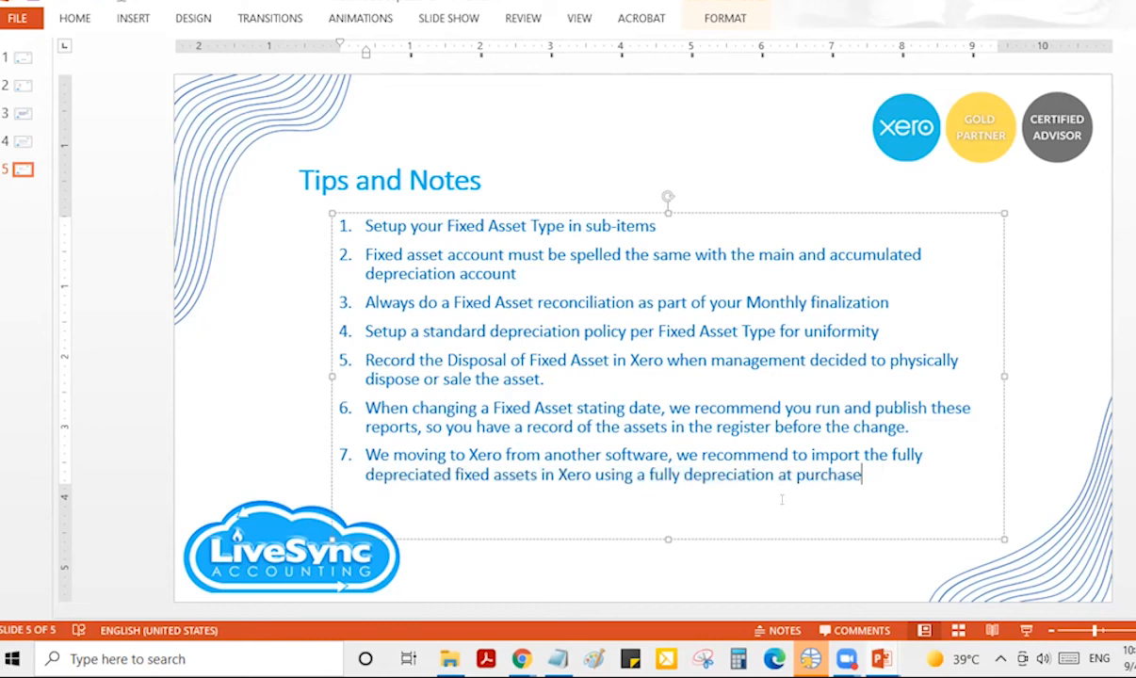